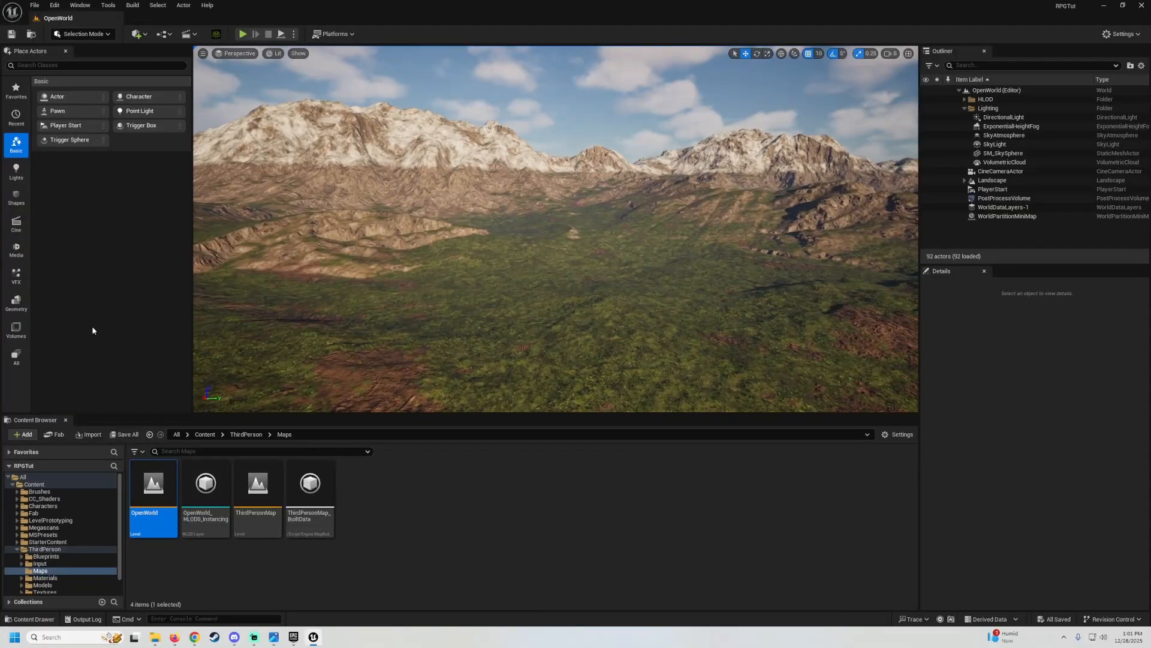
Open the MaterialFunctions folder inside ThirdPerson/Materials/AutoLandscape
{"action": "left_click", "coordinate": [45, 577]}
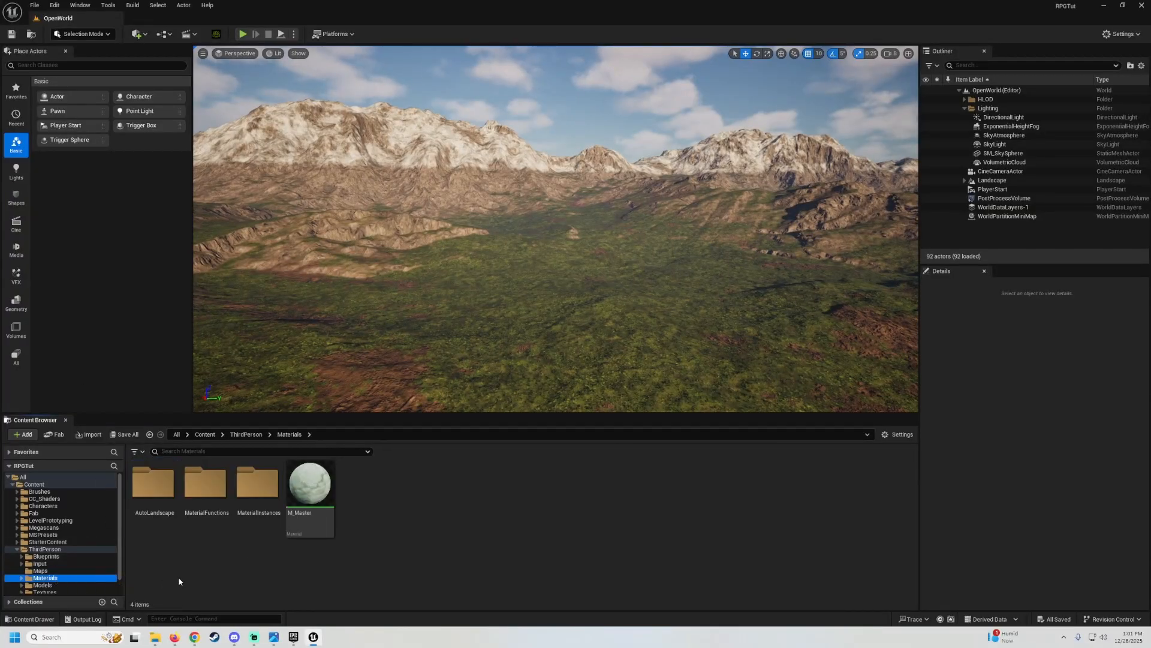
{"action": "double_click", "coordinate": [167, 498]}
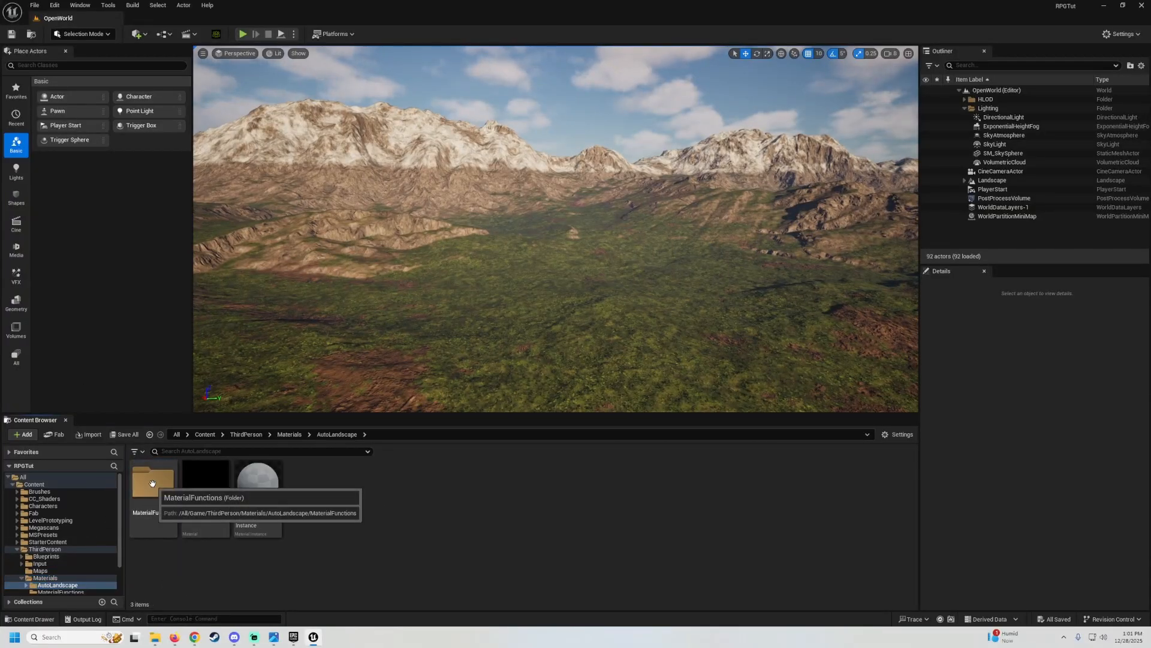
{"action": "double_click", "coordinate": [152, 485]}
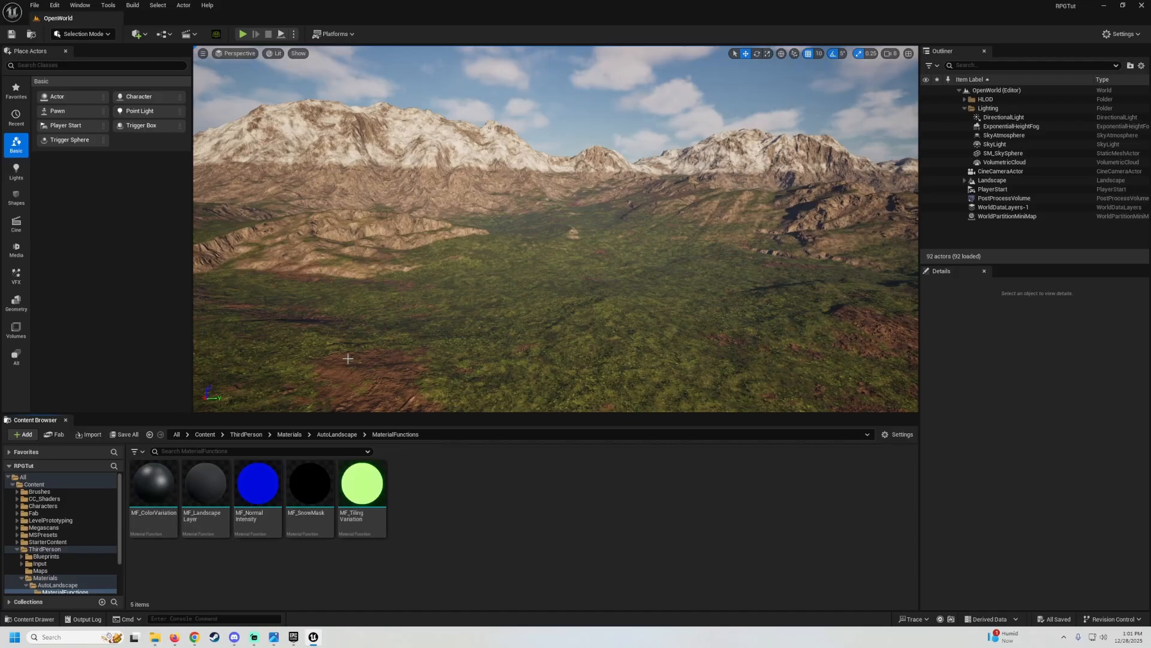
{"action": "key", "text": "s"}
{"action": "mouse_move", "coordinate": [346, 359]}
{"action": "right_mouse_down"}
{"action": "mouse_move", "coordinate": [318, 369]}
{"action": "mouse_move", "coordinate": [338, 369]}
{"action": "right_mouse_up"}
{"action": "key", "text": "a"}
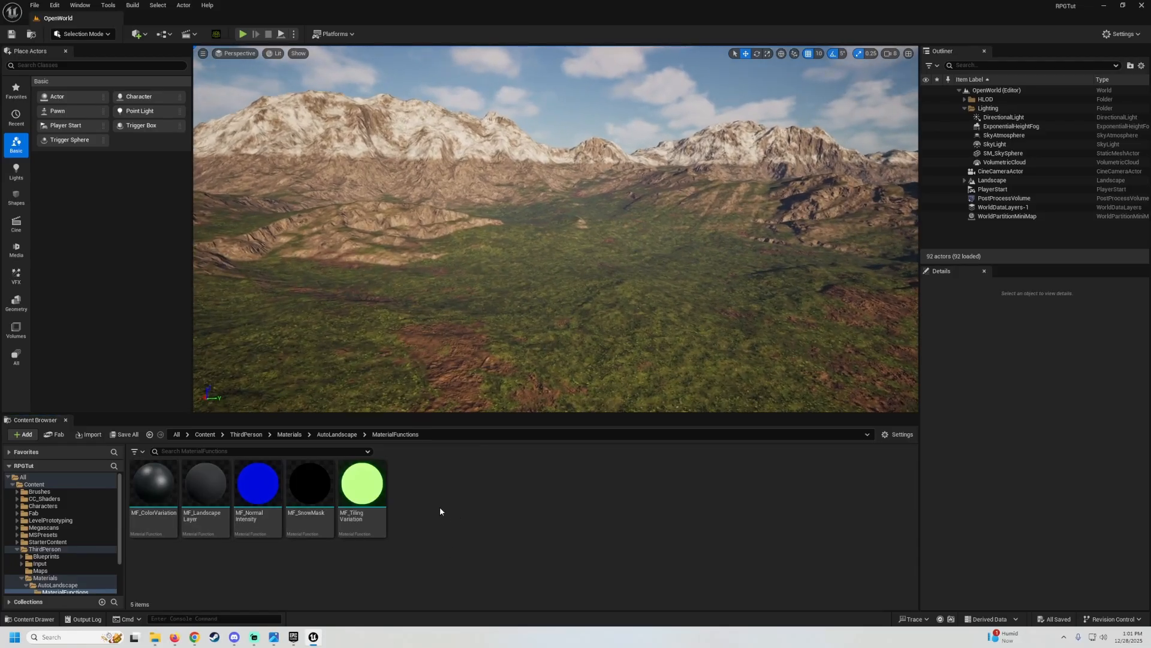
Create a new material function named MF_Puddles in the MaterialFunctions folder and open it for editing
{"action": "right_click", "coordinate": [440, 511]}
{"action": "mouse_move", "coordinate": [497, 378]}
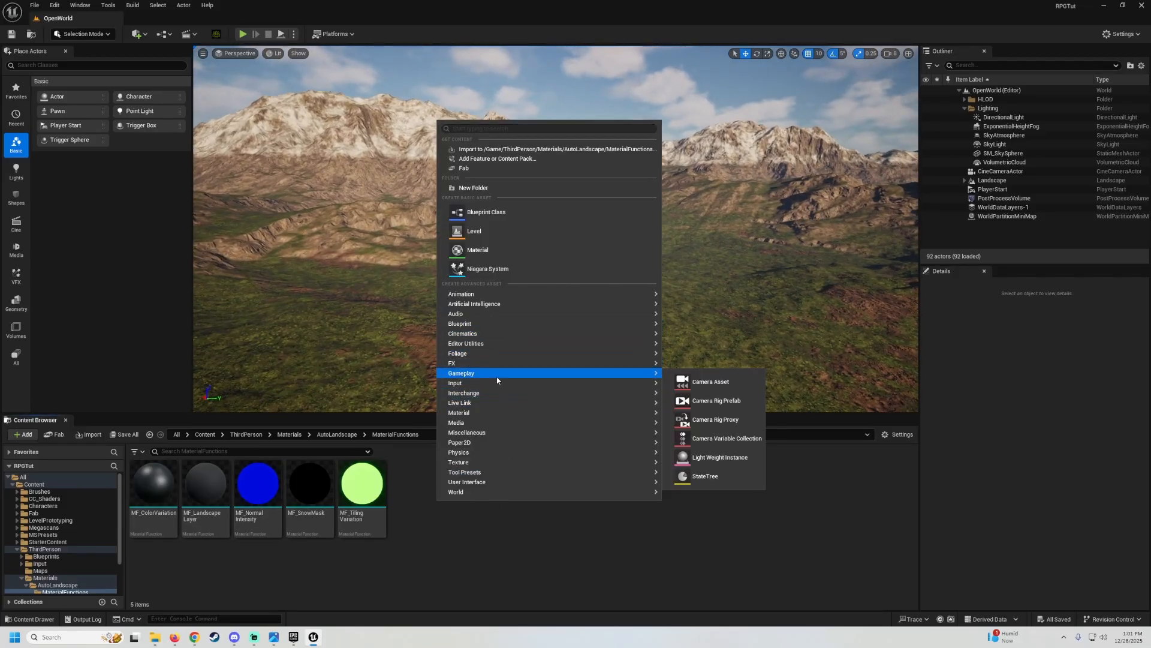
{"action": "mouse_move", "coordinate": [639, 414]}
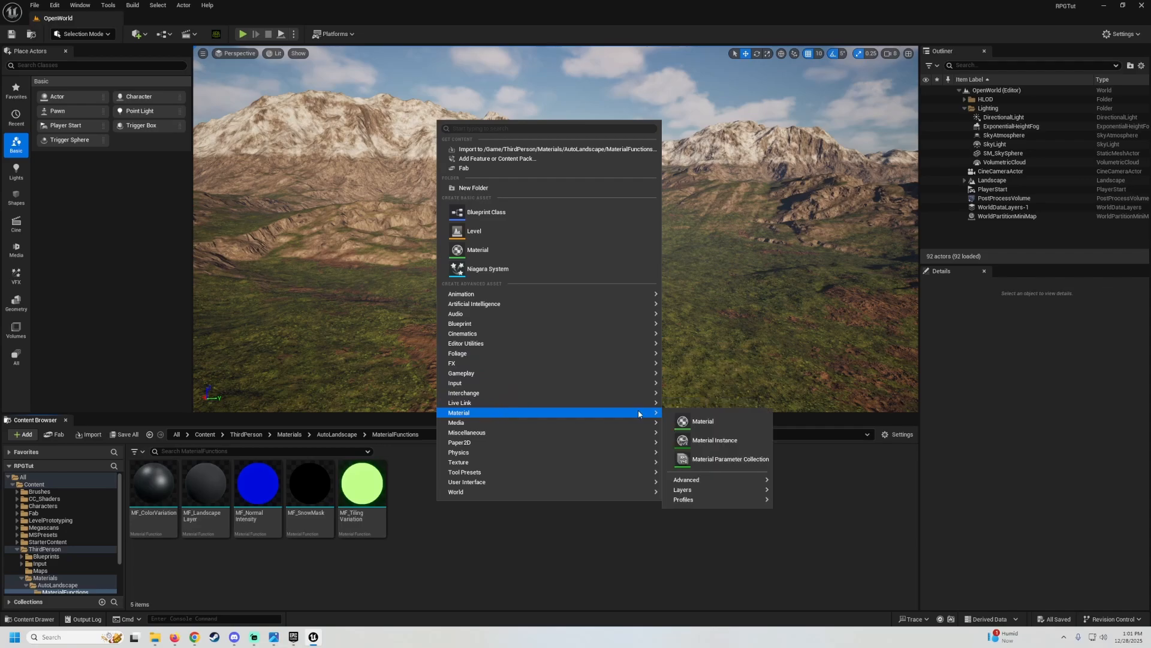
{"action": "mouse_move", "coordinate": [705, 482]}
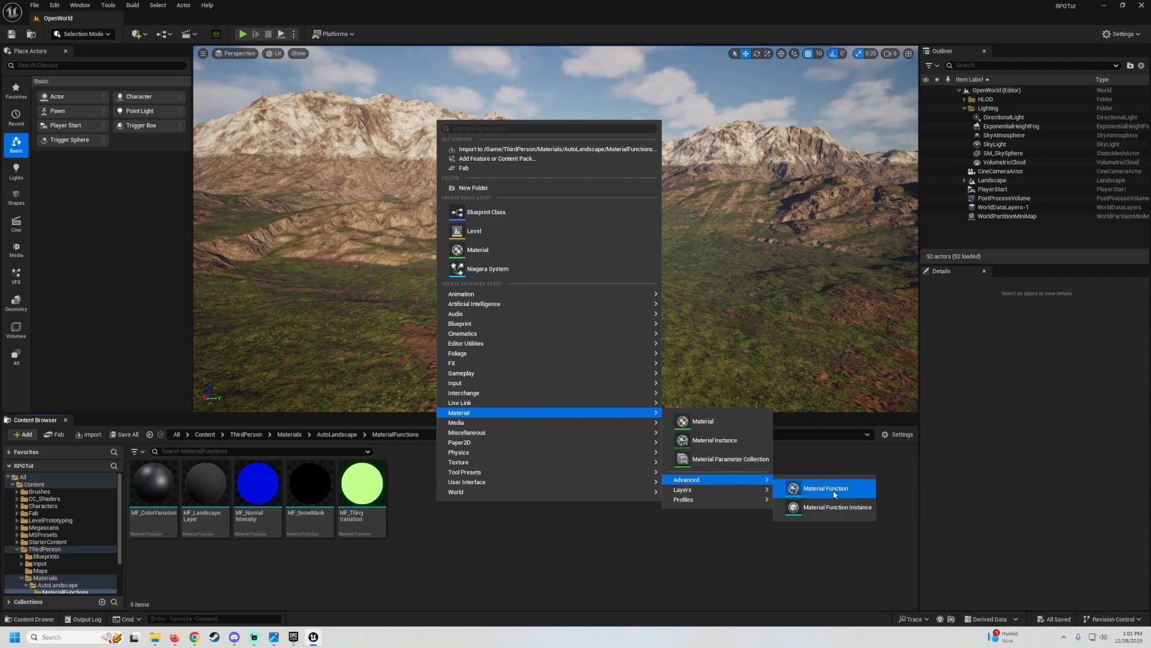
{"action": "left_click", "coordinate": [834, 494]}
{"action": "type", "text": "MF_Puddles"}
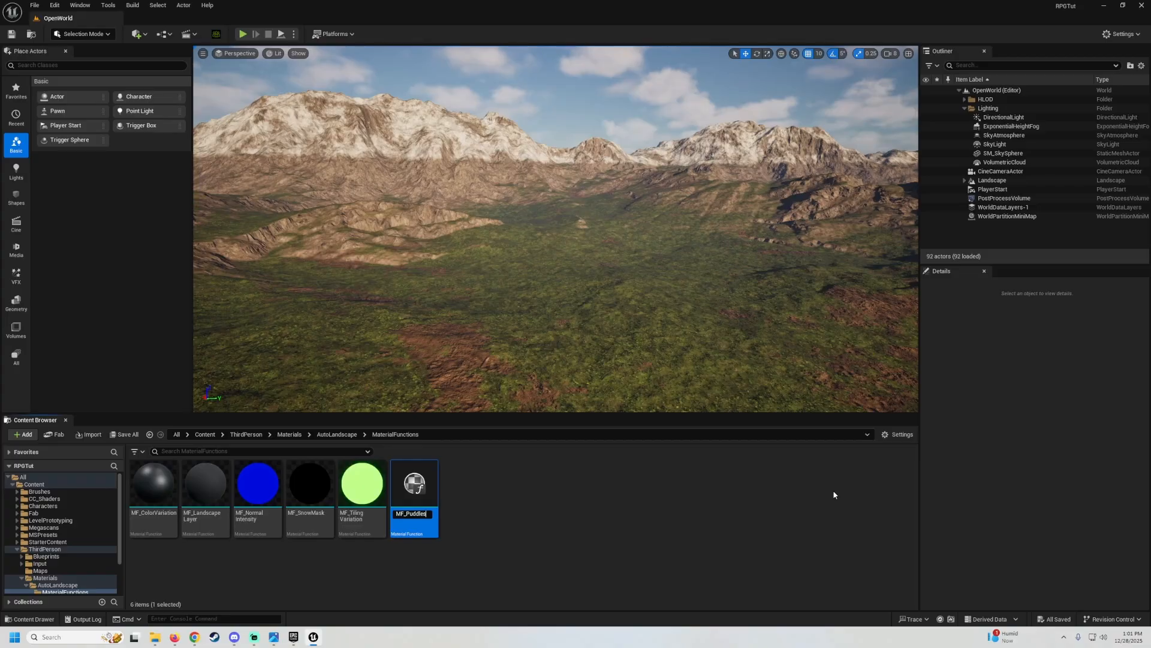
{"action": "key", "text": "Return"}
{"action": "double_click", "coordinate": [312, 498]}
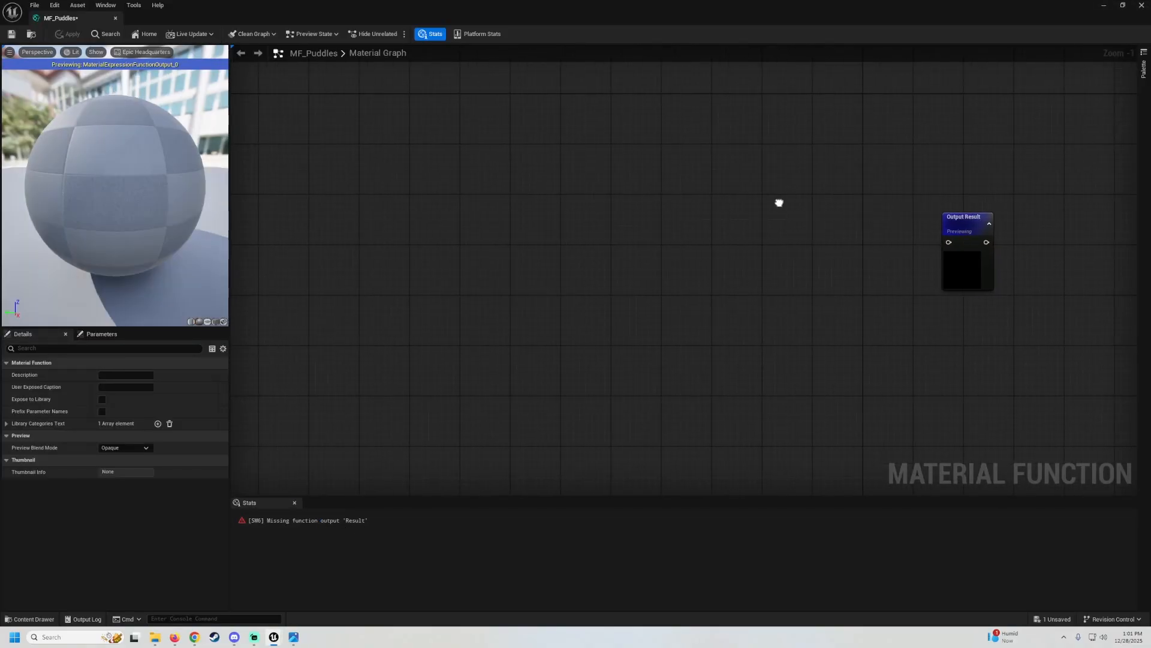
Add a function input node to the graph and set its input type to Function Input Material Attributes
{"action": "right_click_drag", "start_coordinate": [779, 201], "coordinate": [791, 199]}
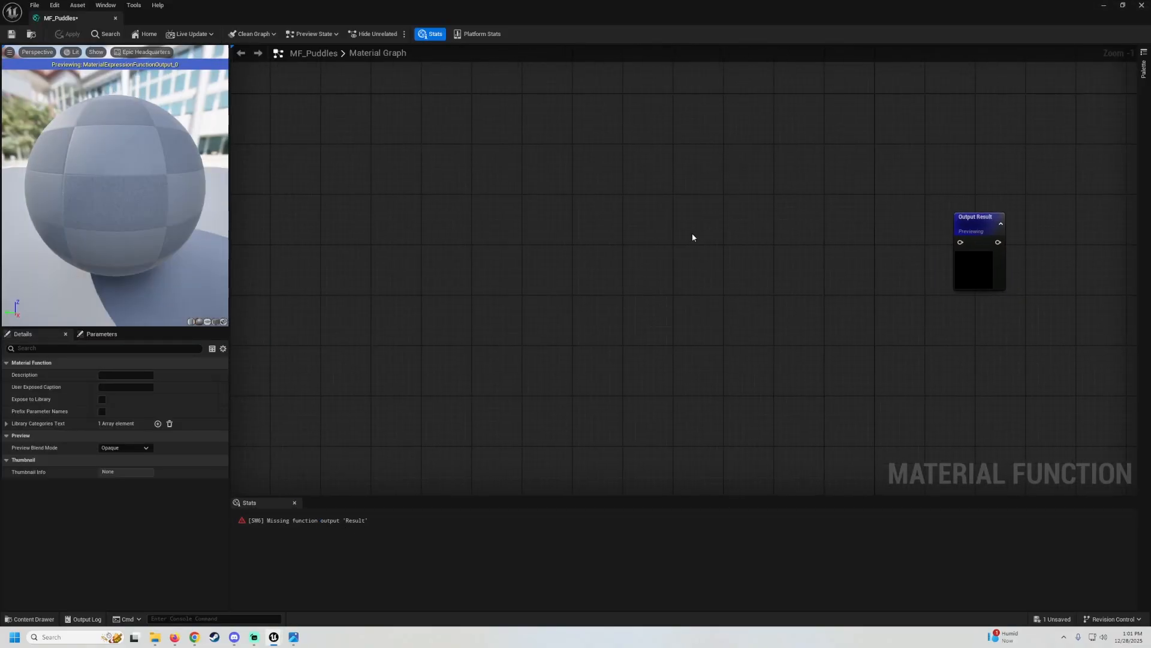
{"action": "right_click_drag", "start_coordinate": [677, 234], "coordinate": [588, 214]}
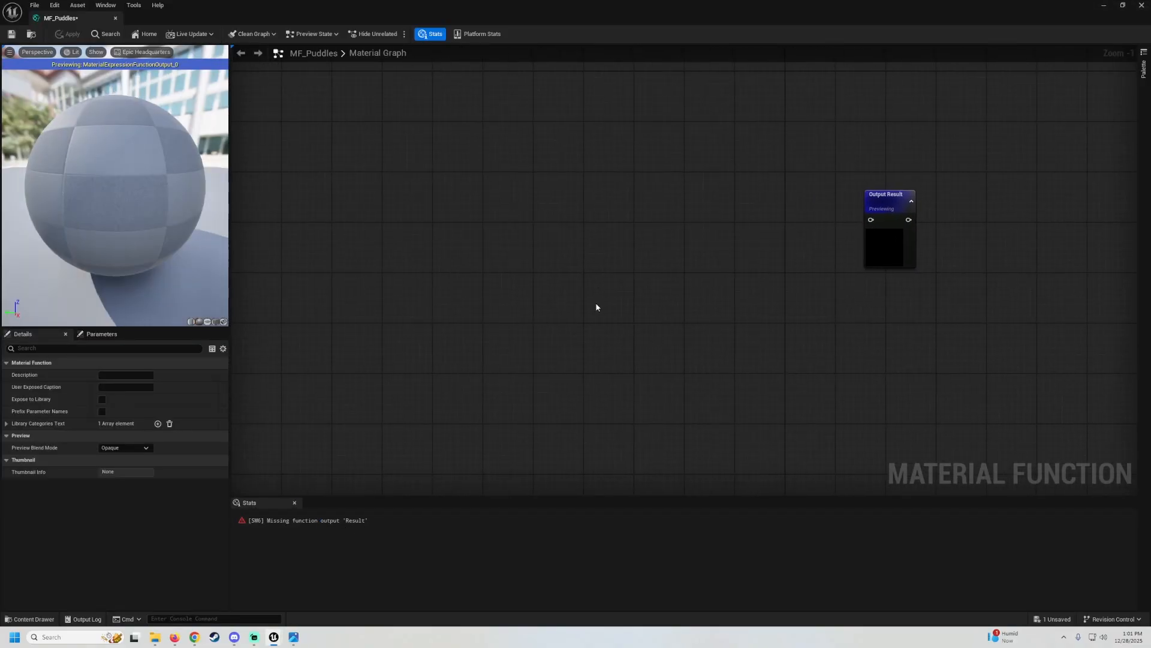
{"action": "right_click", "coordinate": [408, 221]}
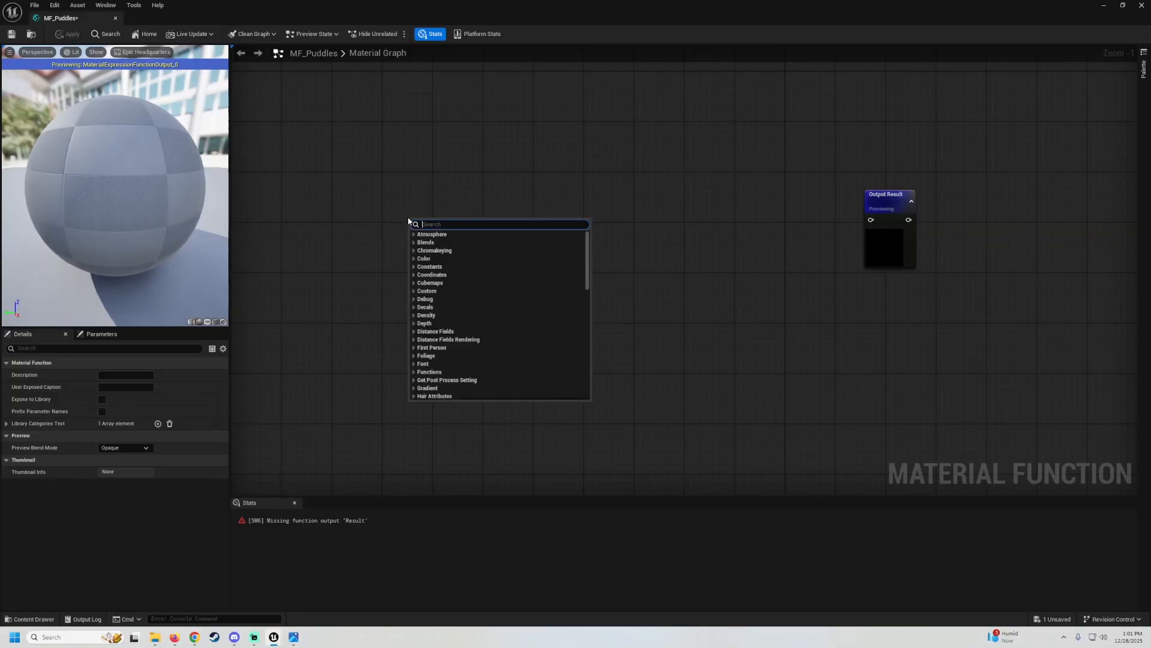
{"action": "type", "text": "input"}
{"action": "key", "text": "Return"}
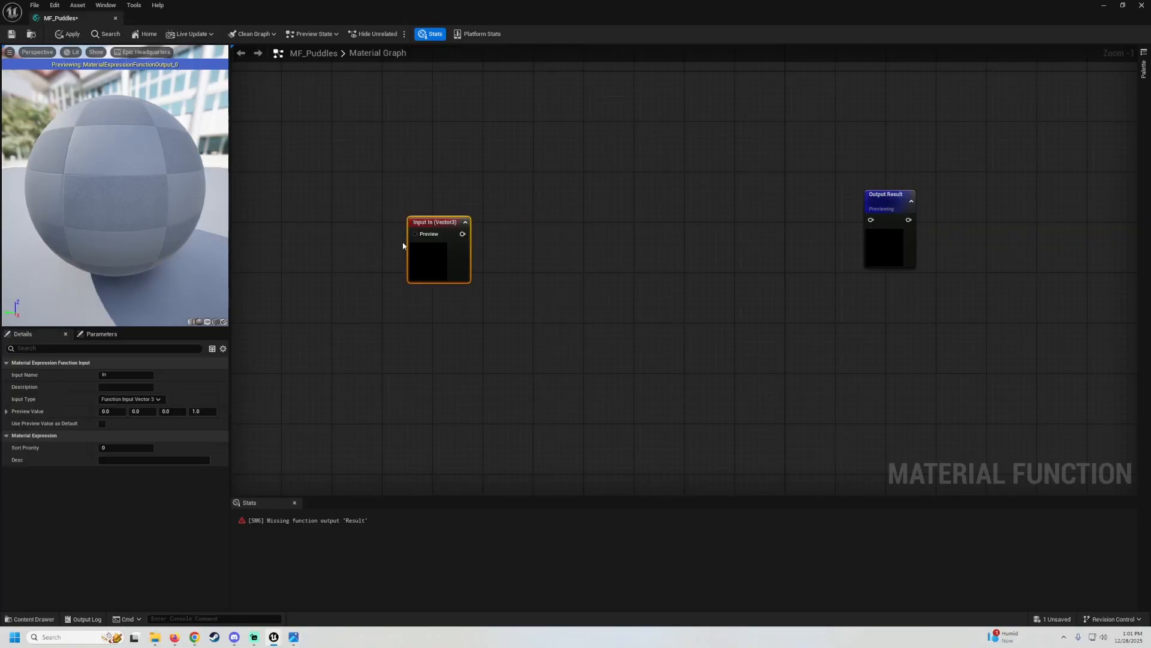
{"action": "left_click", "coordinate": [157, 399]}
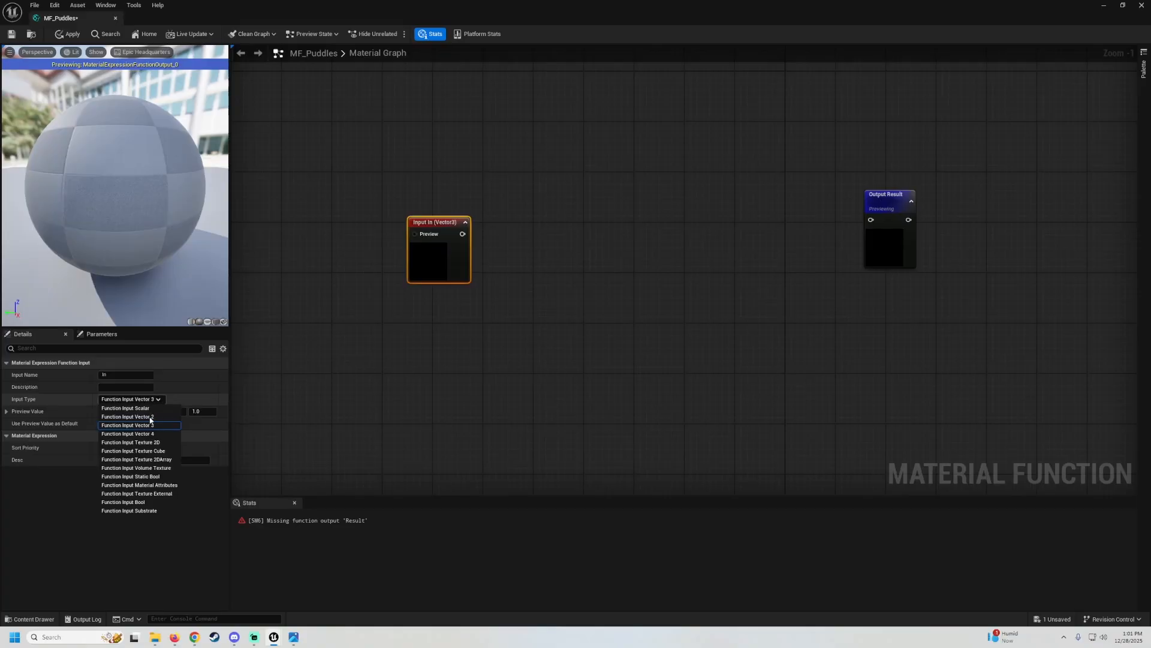
{"action": "left_click", "coordinate": [138, 488]}
{"action": "right_click_drag", "start_coordinate": [470, 289], "coordinate": [546, 307]}
{"action": "right_click_drag", "start_coordinate": [547, 307], "coordinate": [543, 310]}
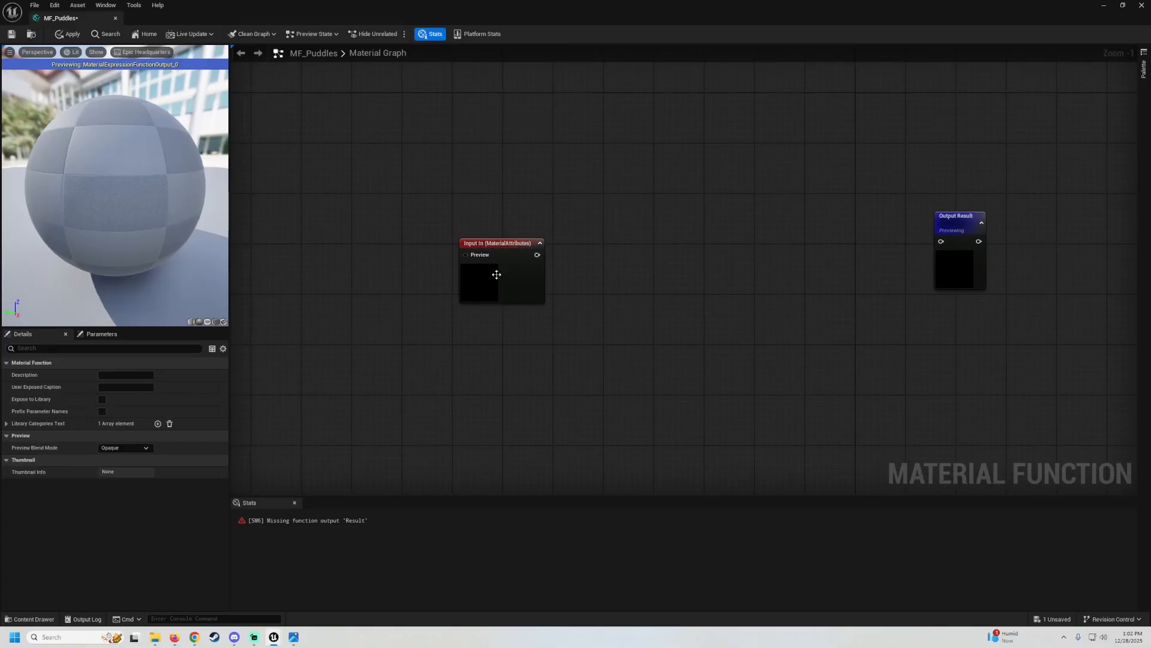
Name the function input Material and move its node farther away from the Output Result node
{"action": "left_click", "coordinate": [496, 275]}
{"action": "left_click_drag", "start_coordinate": [123, 376], "coordinate": [2, 375]}
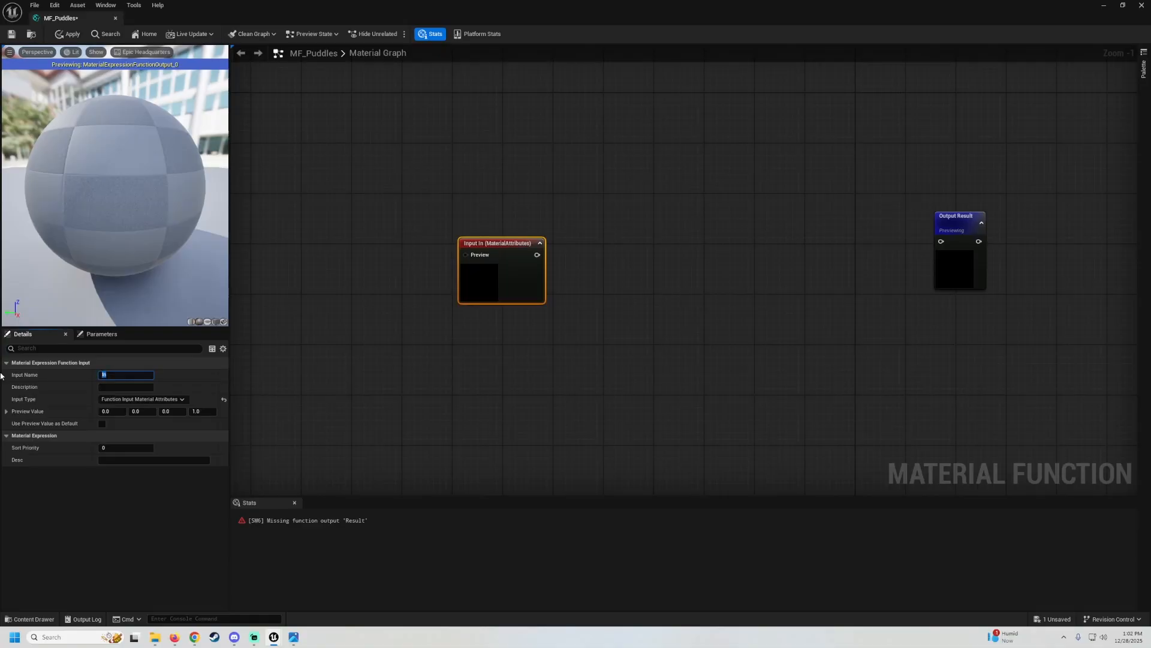
{"action": "type", "text": "Material"}
{"action": "key", "text": "Return"}
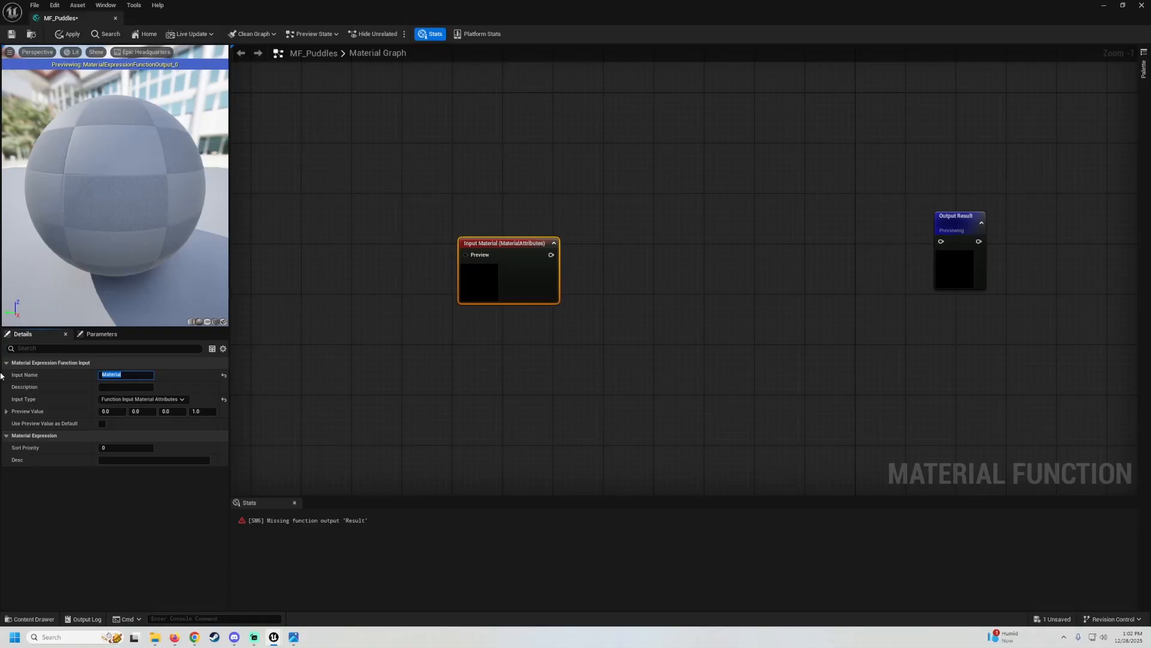
{"action": "left_click", "coordinate": [444, 326]}
{"action": "scroll", "coordinate": [444, 326], "scroll_direction": "down", "scroll_amount": 1}
{"action": "right_click_drag", "start_coordinate": [444, 326], "coordinate": [550, 258]}
{"action": "left_click_drag", "start_coordinate": [599, 232], "coordinate": [466, 229]}
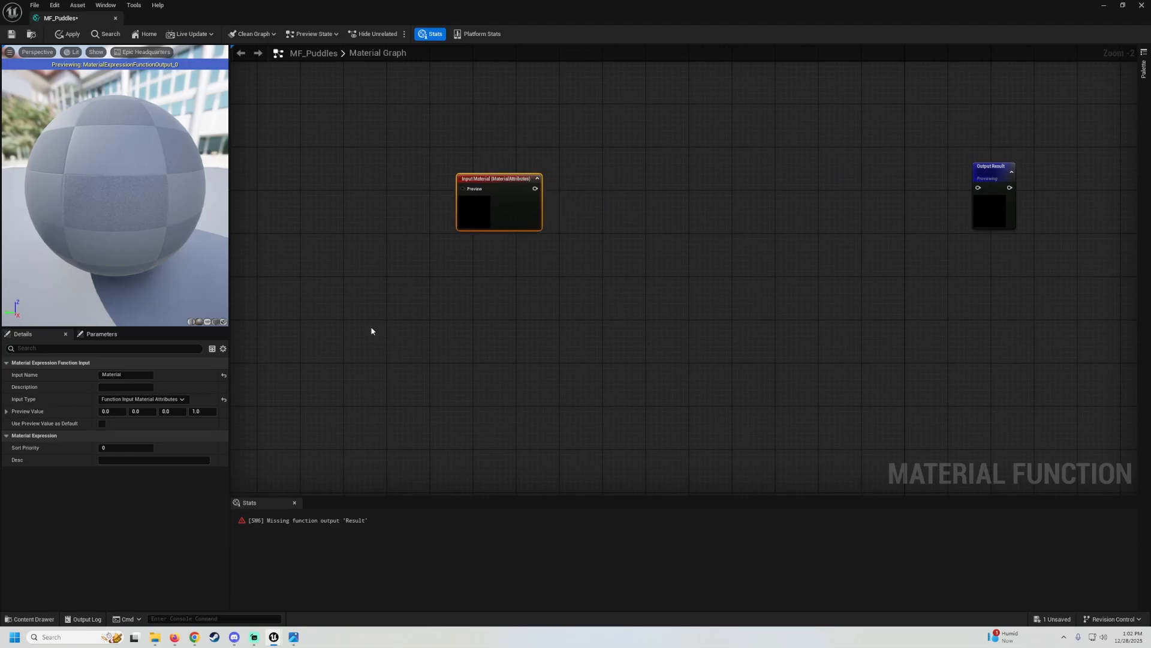
Add a LandscapeLayerCoords node and place it below and to the left of the Material input node
{"action": "right_click", "coordinate": [444, 281]}
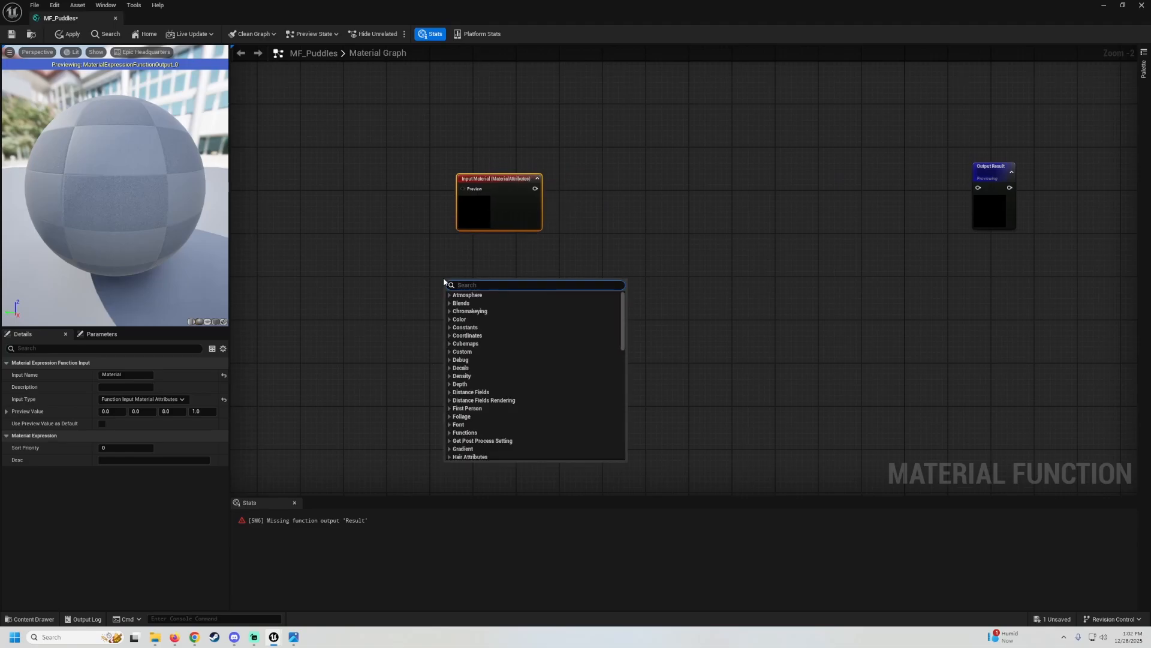
{"action": "type", "text": "landsca"}
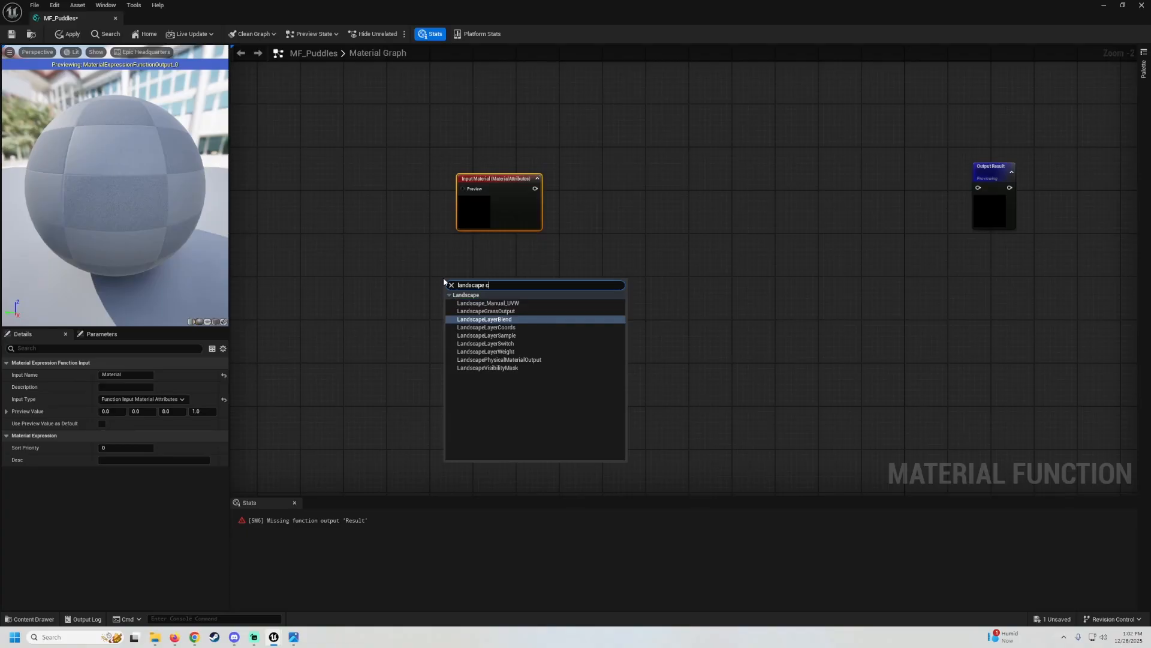
{"action": "type", "text": "pe c"}
{"action": "left_click", "coordinate": [497, 327]}
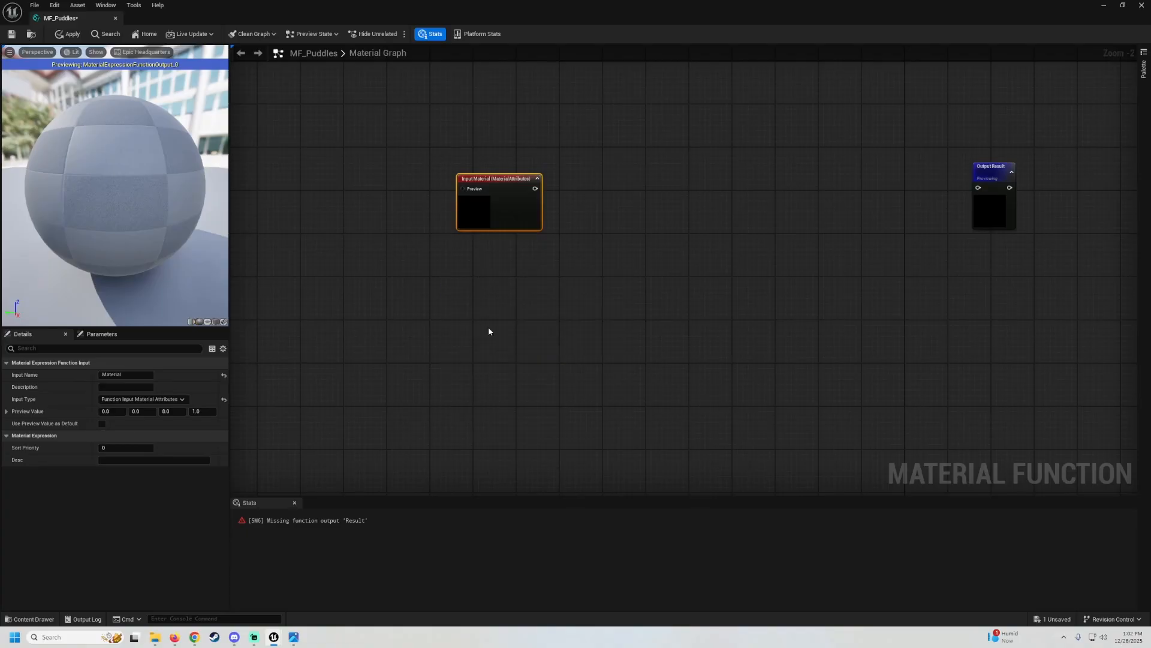
{"action": "left_click_drag", "start_coordinate": [475, 306], "coordinate": [392, 328]}
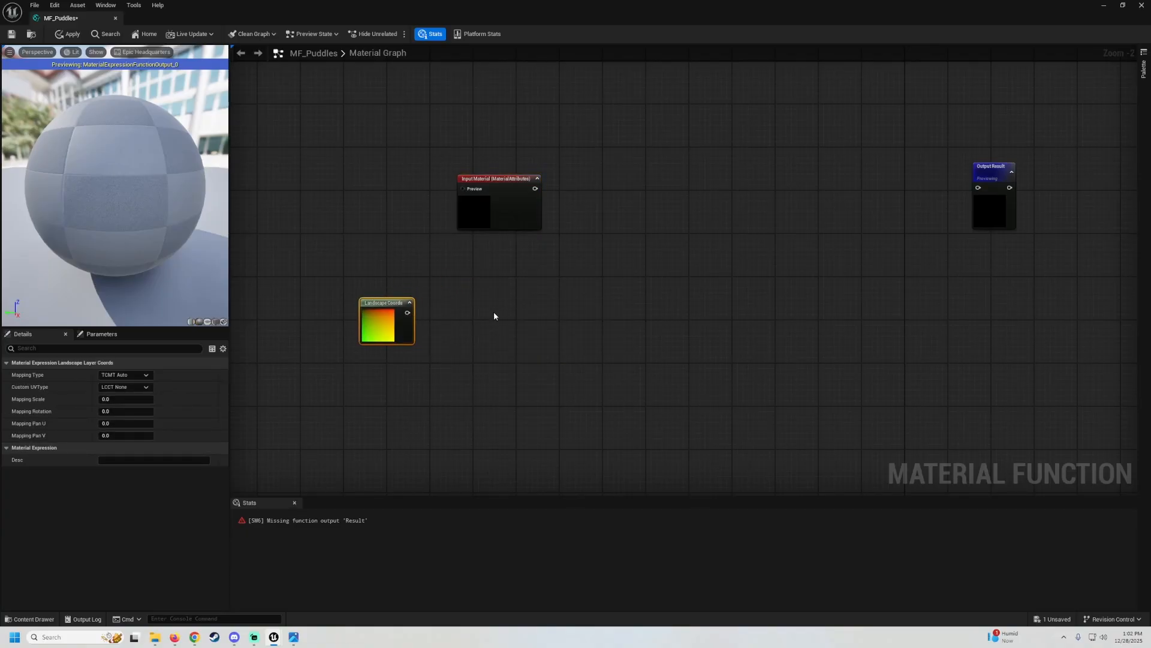
Add a Divide node, feed the landscape coordinates into its A input, and align it with the coordinates node
{"action": "left_click", "coordinate": [473, 313]}
{"action": "scroll", "coordinate": [459, 315], "scroll_direction": "up", "scroll_amount": 2}
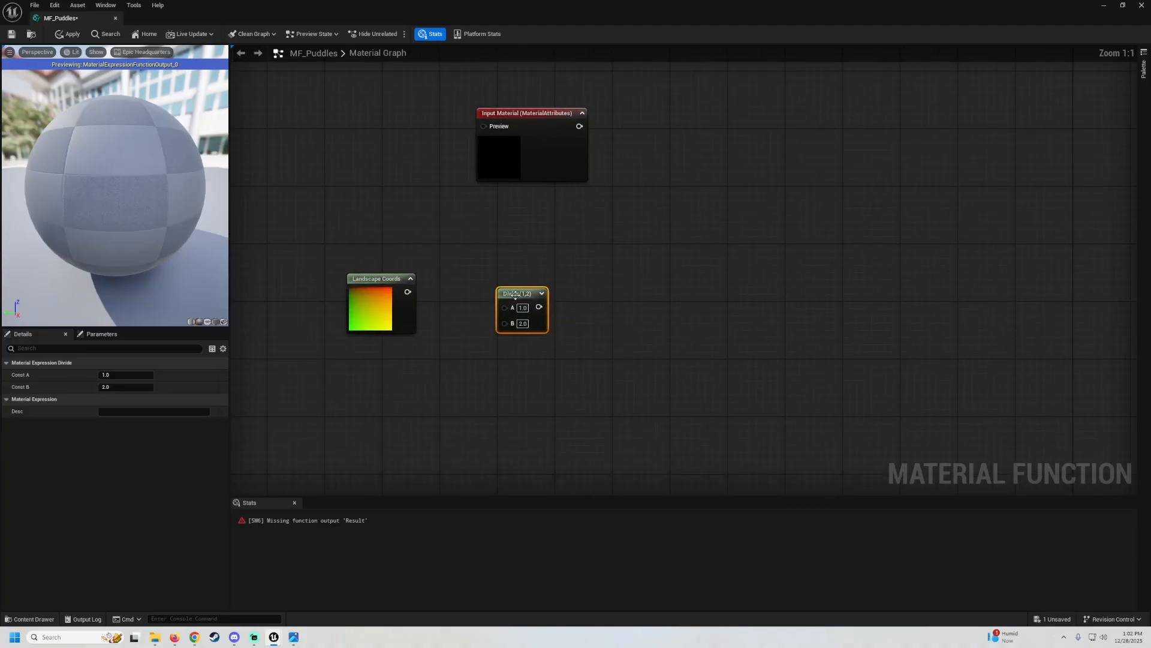
{"action": "left_click_drag", "start_coordinate": [505, 307], "coordinate": [407, 292]}
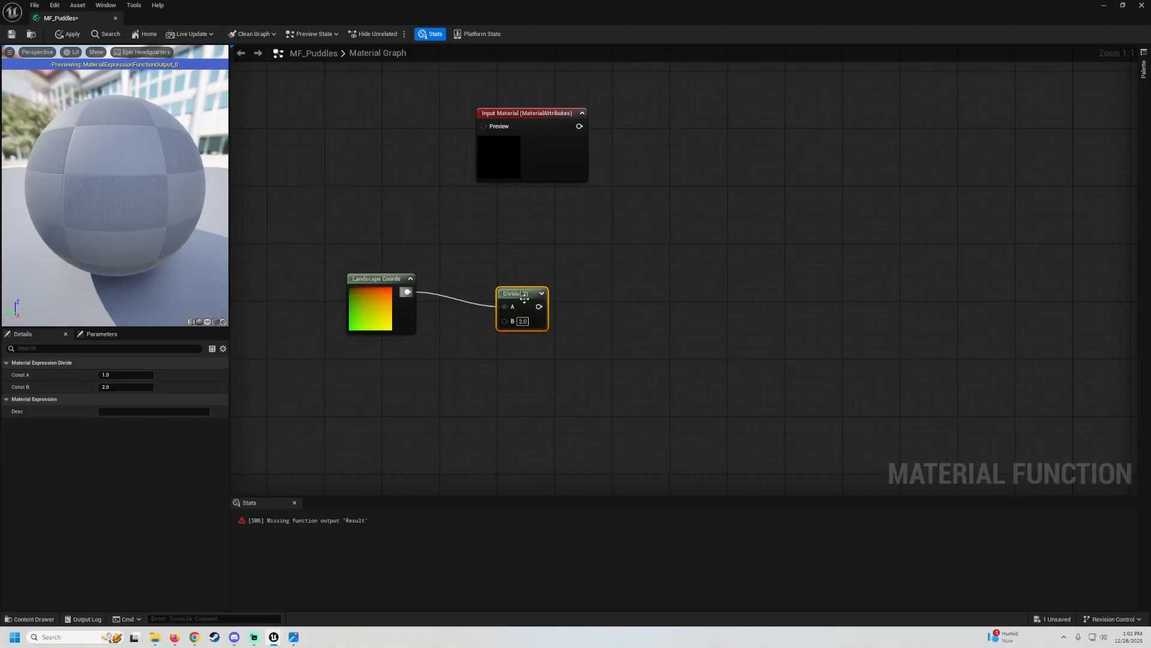
{"action": "left_click_drag", "start_coordinate": [537, 289], "coordinate": [550, 283]}
{"action": "right_click_drag", "start_coordinate": [505, 320], "coordinate": [540, 256]}
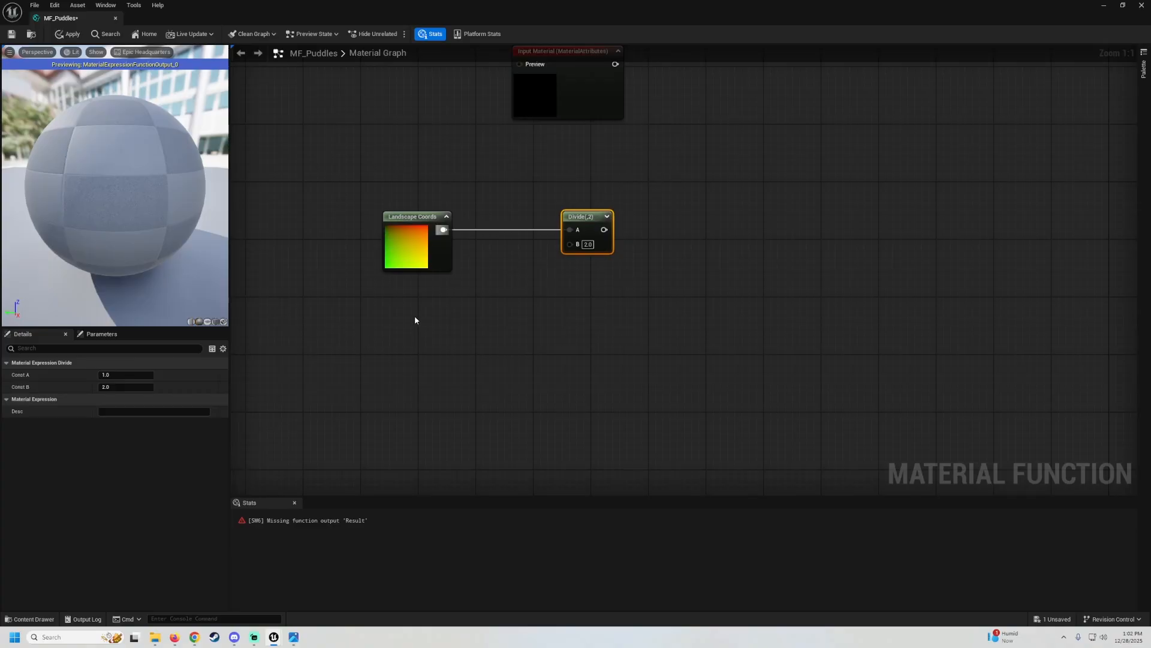
Add a scalar parameter named Puddle Tiling below the landscape coordinates and set its default value to 100
{"action": "left_click", "coordinate": [403, 311]}
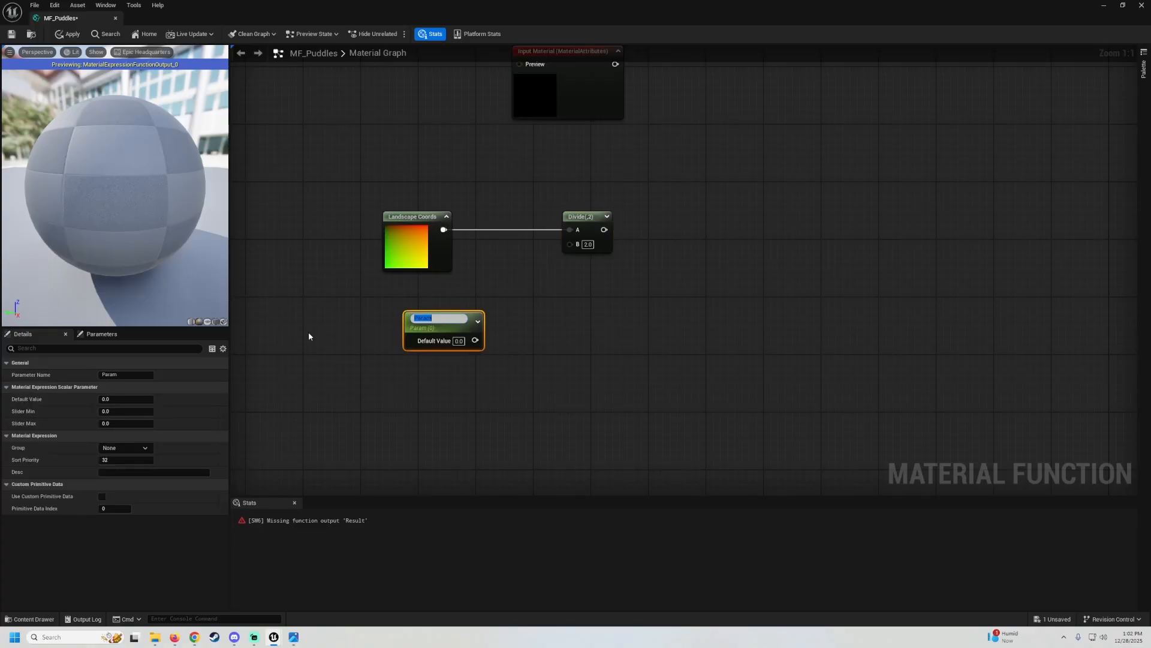
{"action": "type", "text": "Puddle Tiling"}
{"action": "key", "text": "Return"}
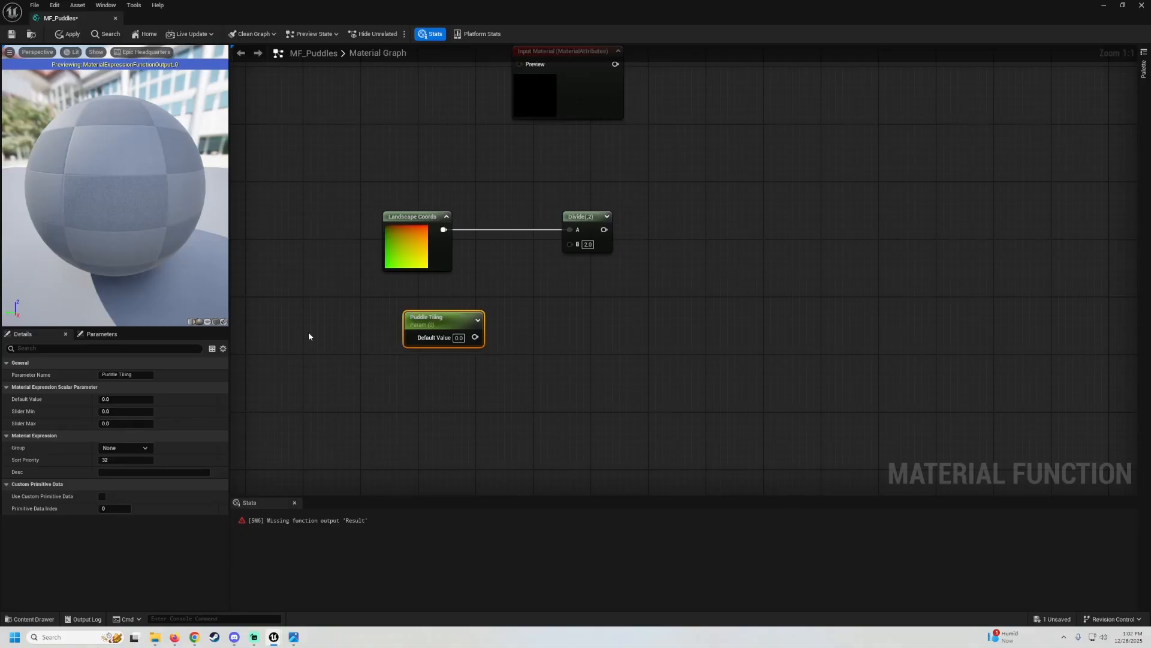
{"action": "left_click", "coordinate": [459, 337]}
{"action": "type", "text": "100"}
{"action": "key", "text": "Return"}
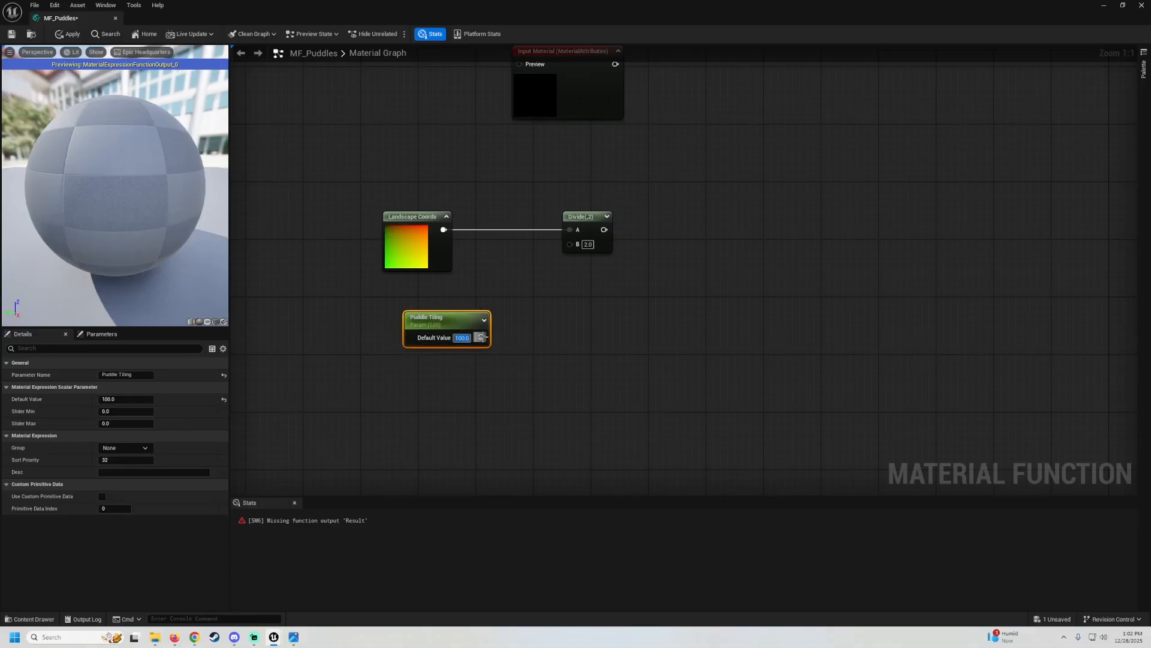
Connect Puddle Tiling to the Divide node's B input and place the parameter just beneath the landscape coordinates node
{"action": "left_click_drag", "start_coordinate": [482, 337], "coordinate": [569, 244]}
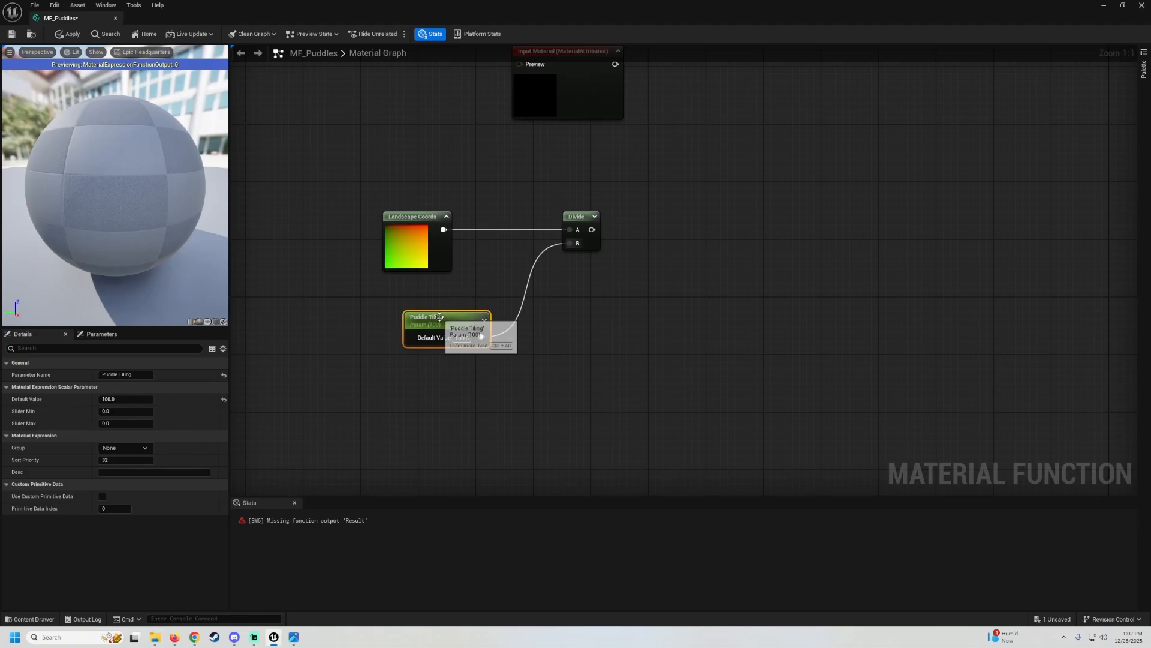
{"action": "left_click_drag", "start_coordinate": [439, 317], "coordinate": [419, 296]}
{"action": "right_click_drag", "start_coordinate": [611, 298], "coordinate": [539, 300]}
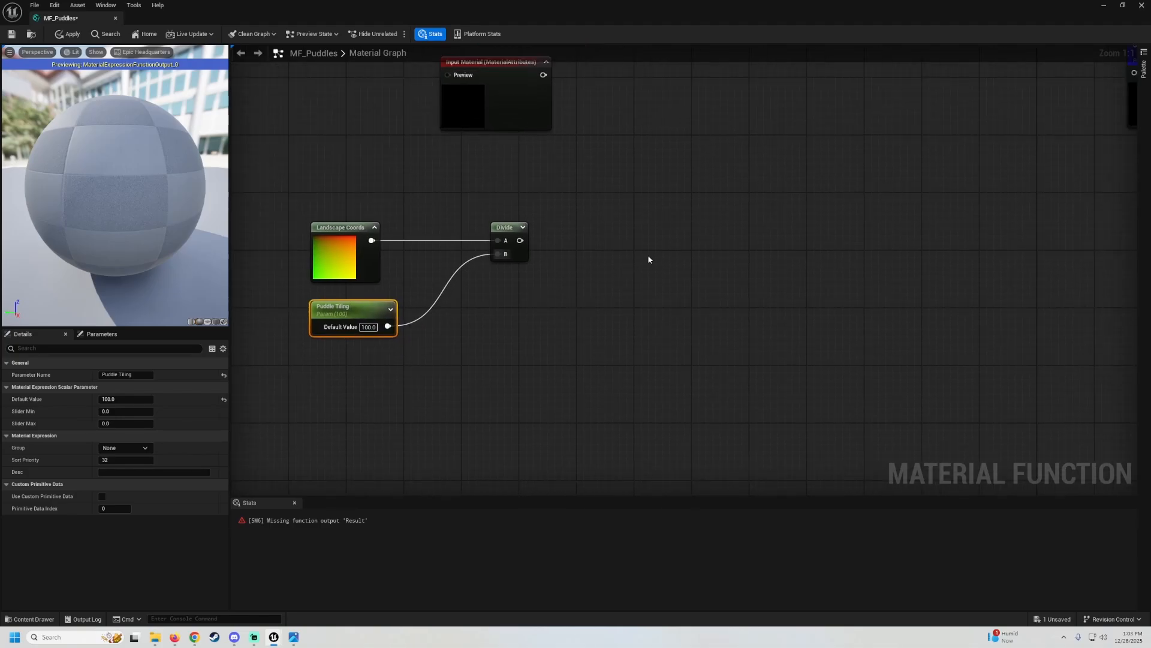
Add a Texture Sample node, feed the Divide result into its UVs, and set its sampler source to Shared: Wrap
{"action": "left_click", "coordinate": [624, 239]}
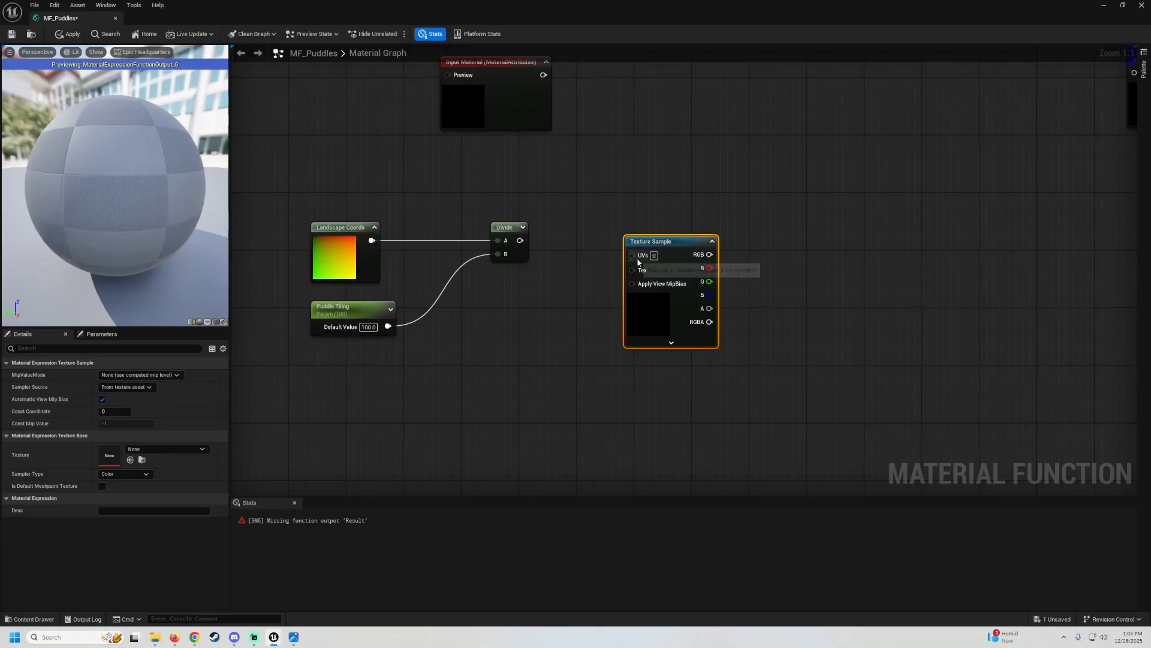
{"action": "left_click_drag", "start_coordinate": [632, 255], "coordinate": [519, 241]}
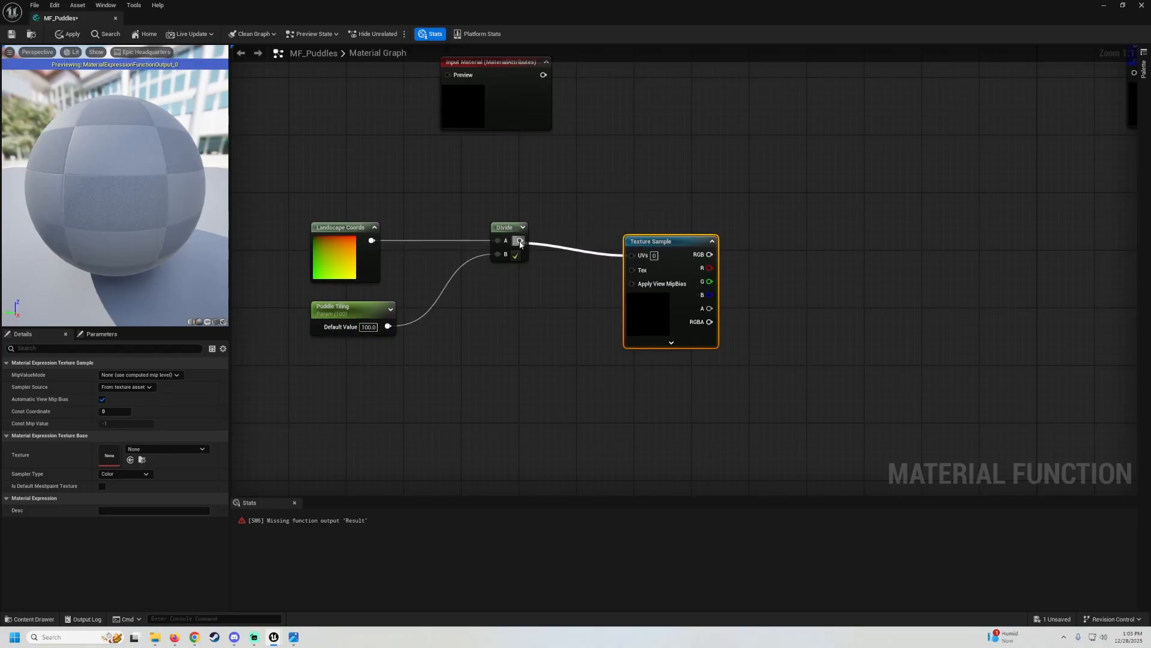
{"action": "left_click_drag", "start_coordinate": [672, 242], "coordinate": [659, 232]}
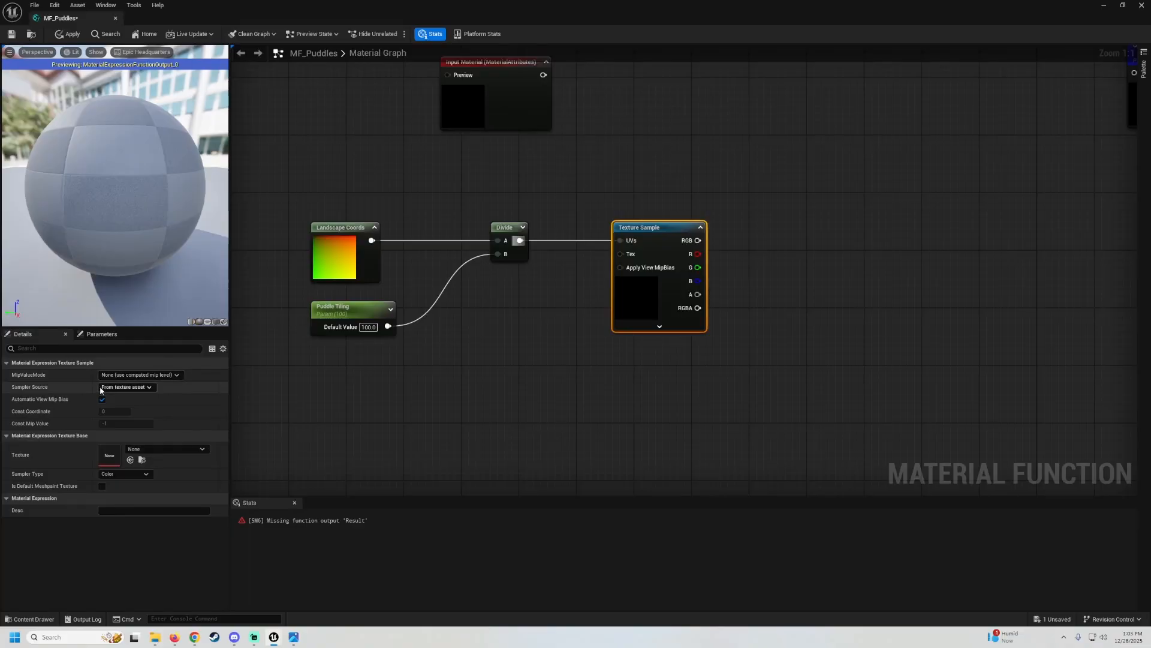
{"action": "left_click", "coordinate": [140, 386]}
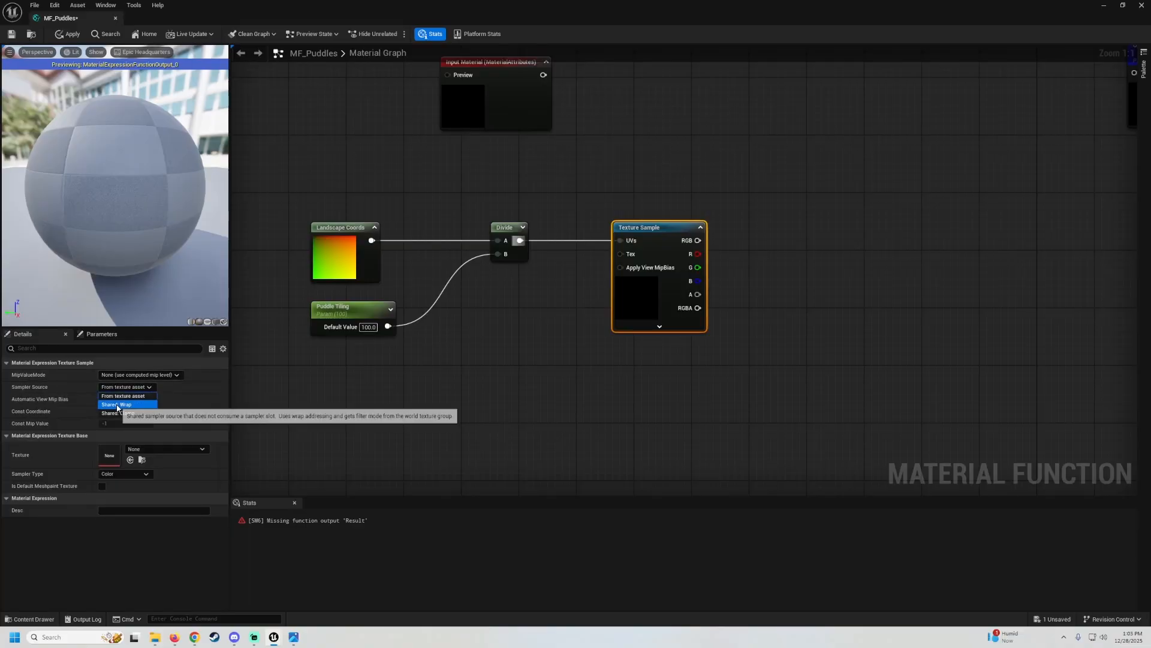
{"action": "left_click", "coordinate": [120, 403]}
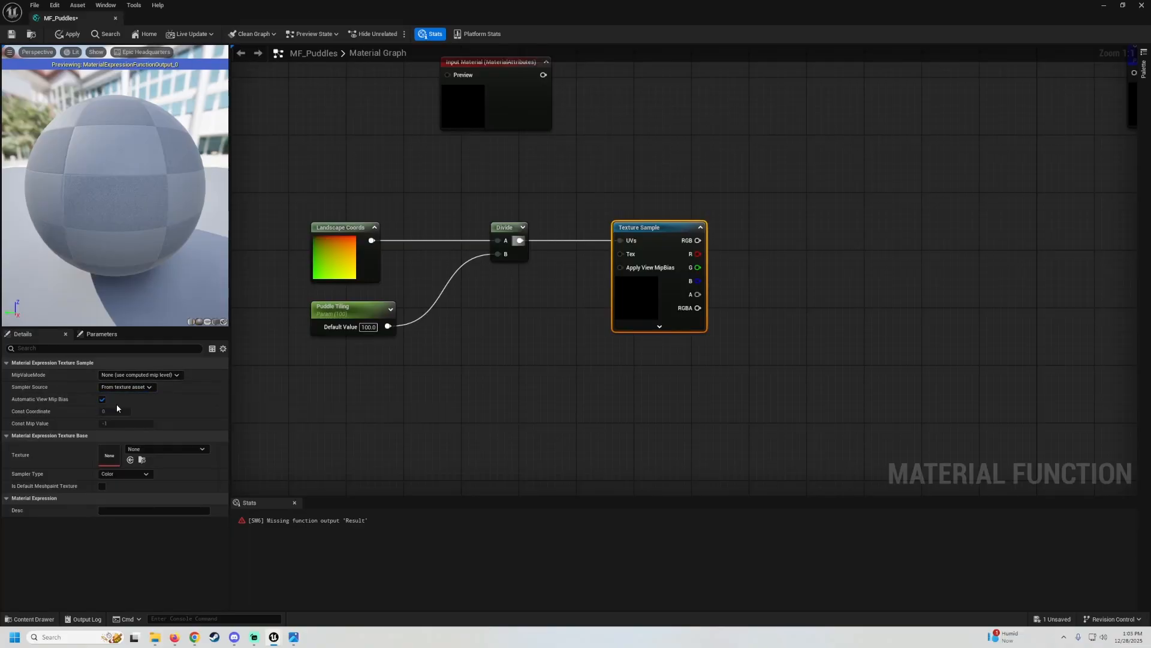
Assign the T_Perlin_Noise_M texture to the Texture Sample node
{"action": "left_click", "coordinate": [600, 296]}
{"action": "left_click", "coordinate": [636, 294]}
{"action": "left_click", "coordinate": [161, 449]}
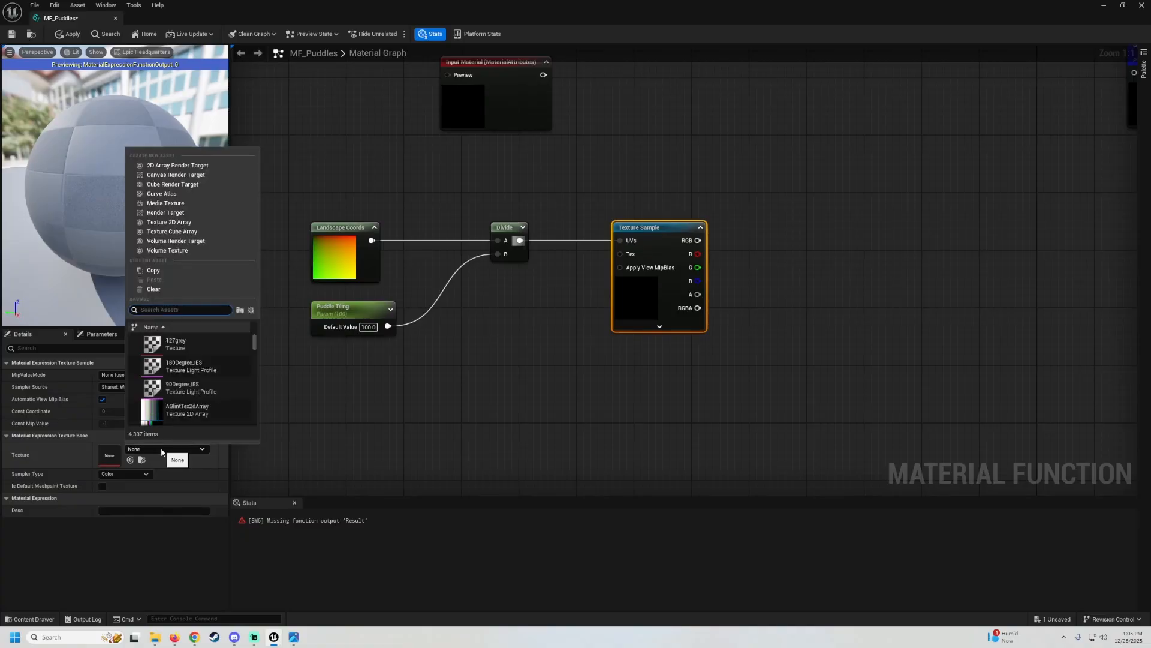
{"action": "type", "text": "perlin noi"}
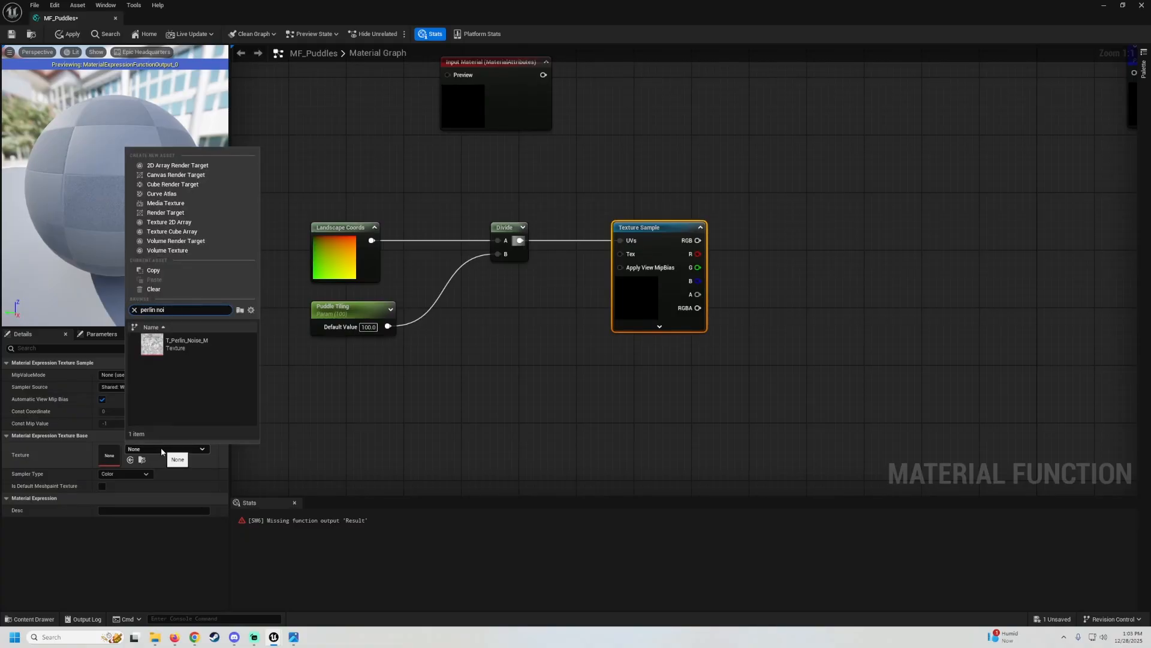
{"action": "left_click", "coordinate": [210, 347]}
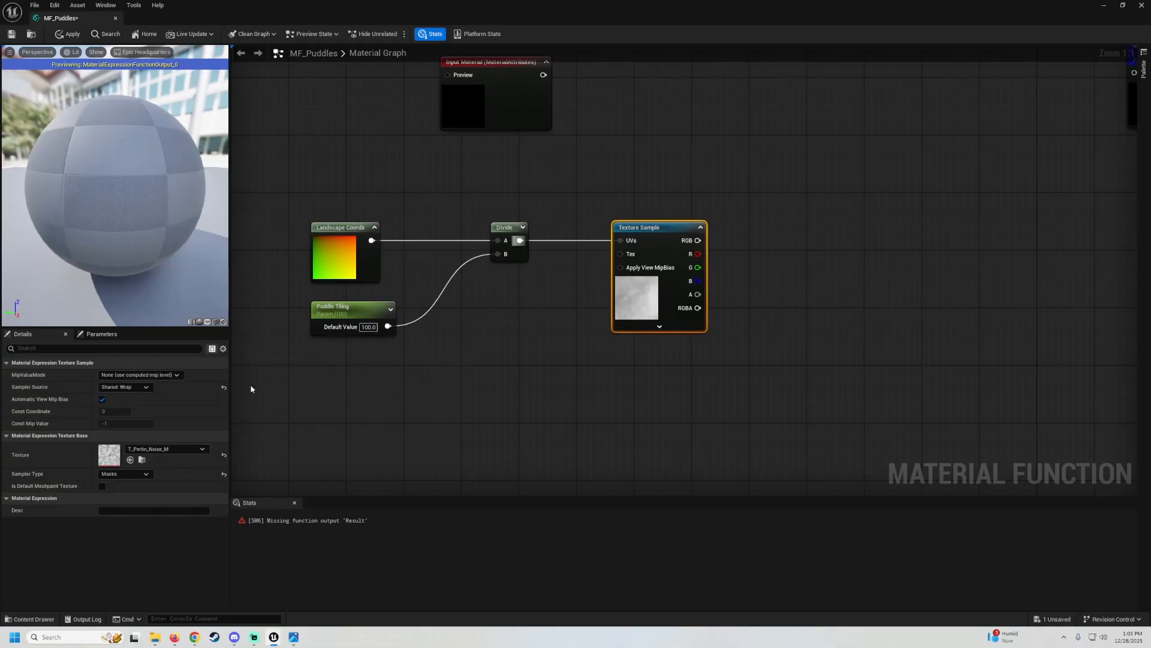
Put the Puddle Tiling parameter in the 7 Puddles group and set its sort priority to 0
{"action": "right_click_drag", "start_coordinate": [398, 406], "coordinate": [490, 381]}
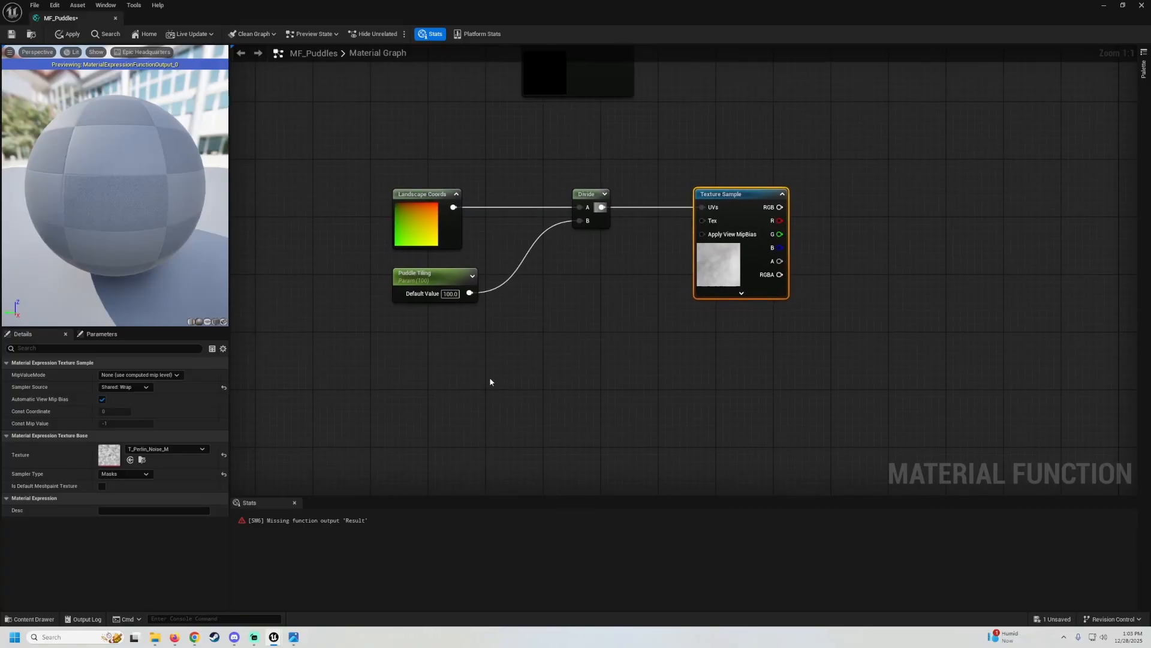
{"action": "left_click", "coordinate": [427, 277]}
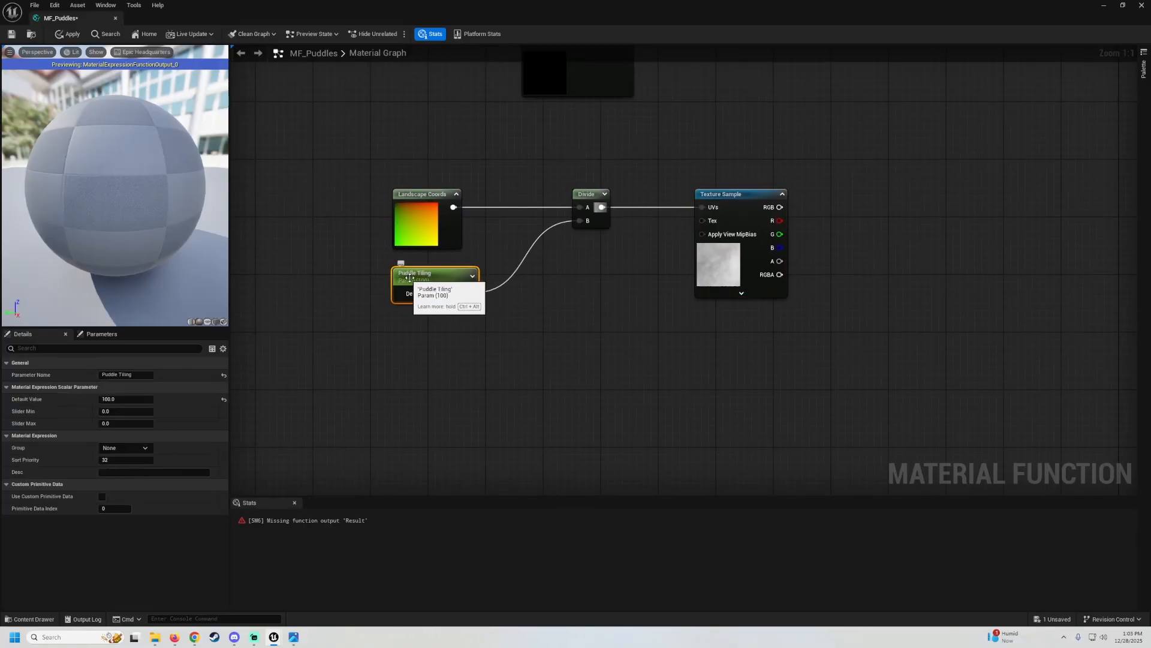
{"action": "left_click", "coordinate": [141, 449]}
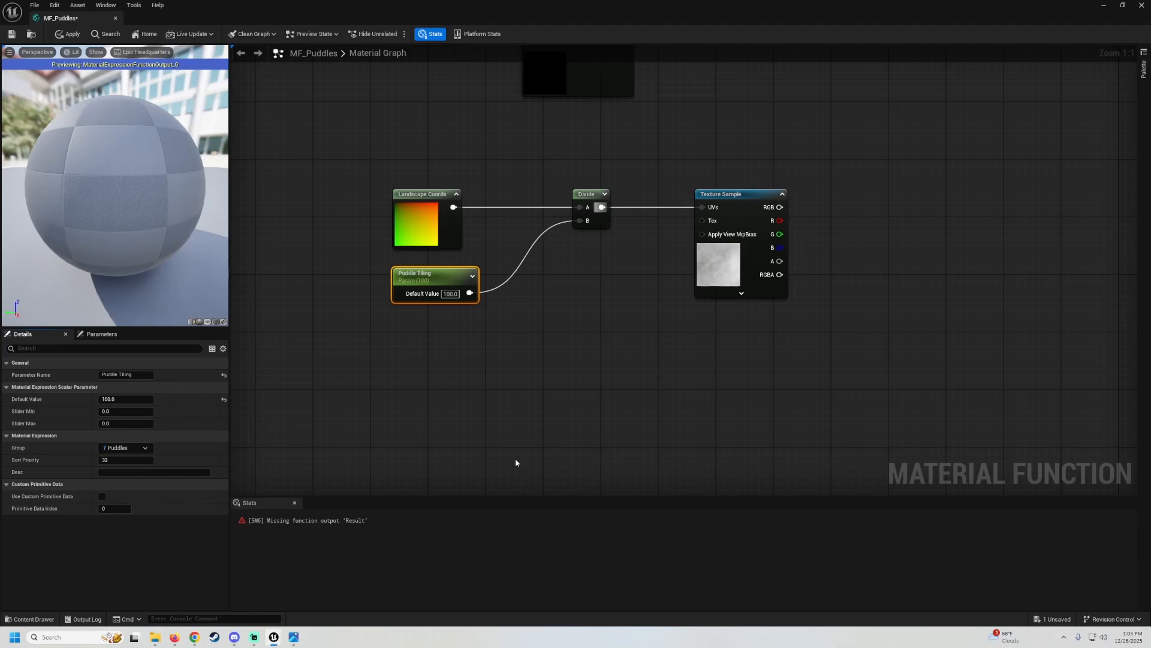
{"action": "key", "text": "Tab"}
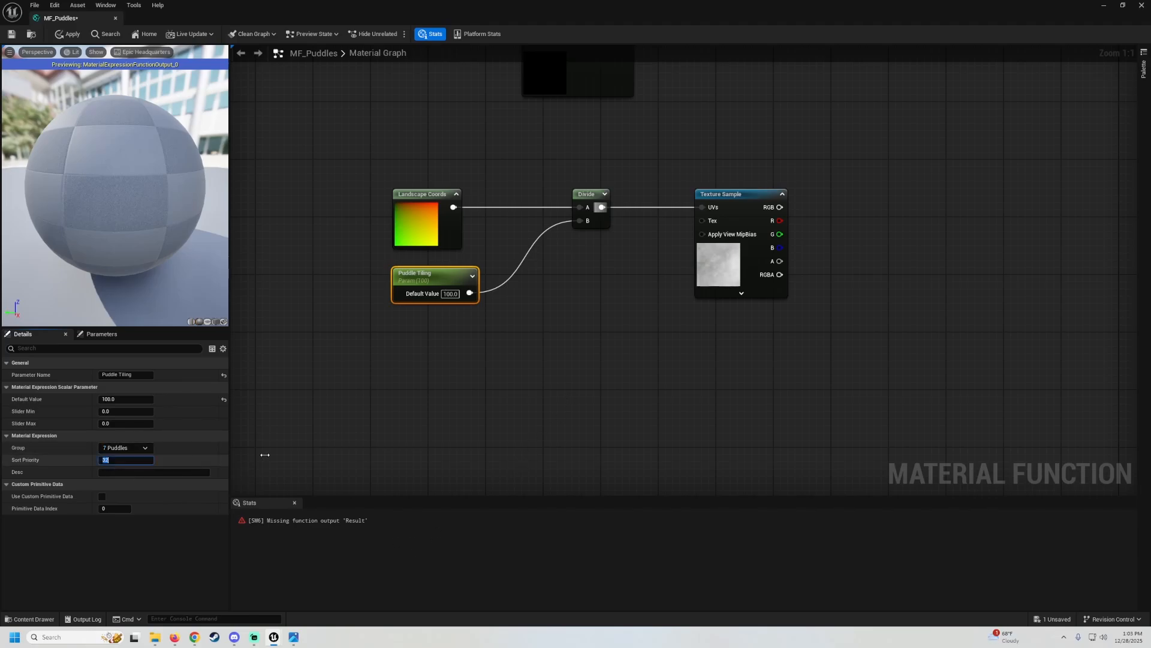
{"action": "right_click_drag", "start_coordinate": [465, 343], "coordinate": [506, 345]}
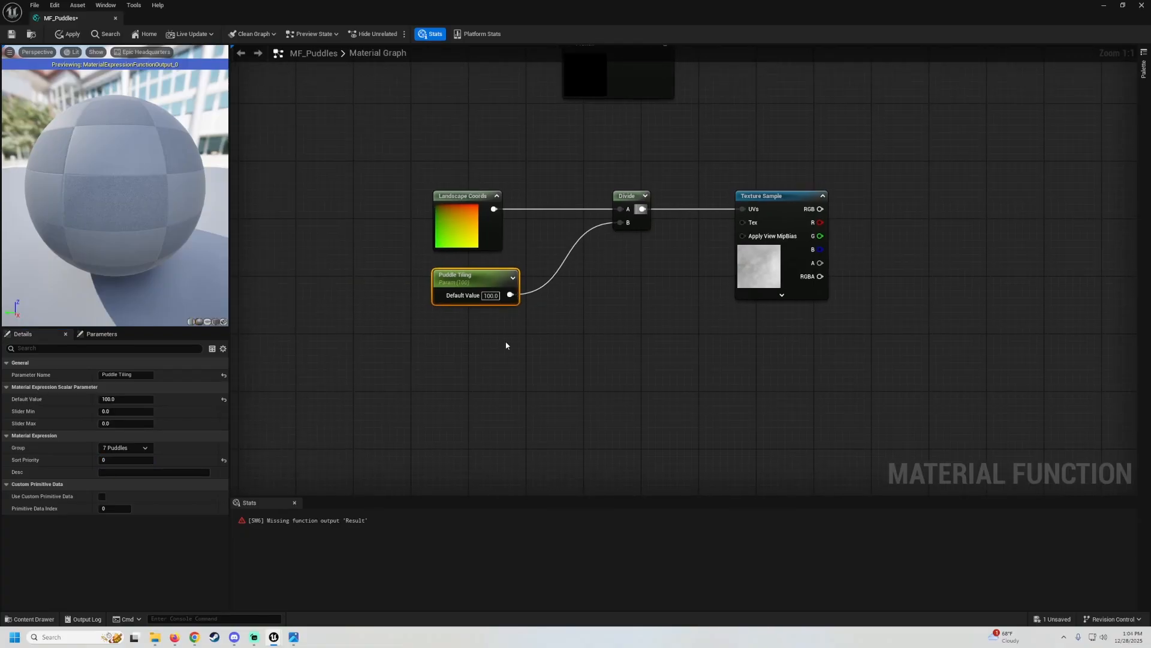
Change the Puddle Tiling parameter's group to 1 Ground A and open its sort priority for editing
{"action": "left_click", "coordinate": [145, 448]}
{"action": "left_click", "coordinate": [144, 456]}
{"action": "right_click_drag", "start_coordinate": [560, 319], "coordinate": [521, 301]}
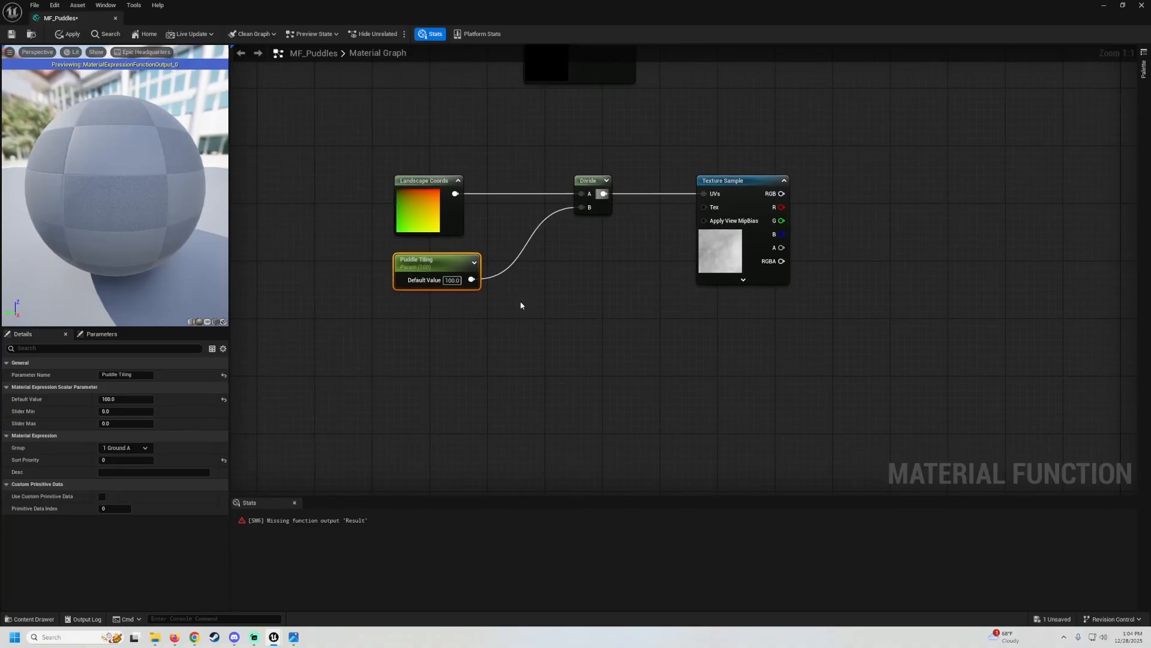
{"action": "double_click", "coordinate": [418, 259]}
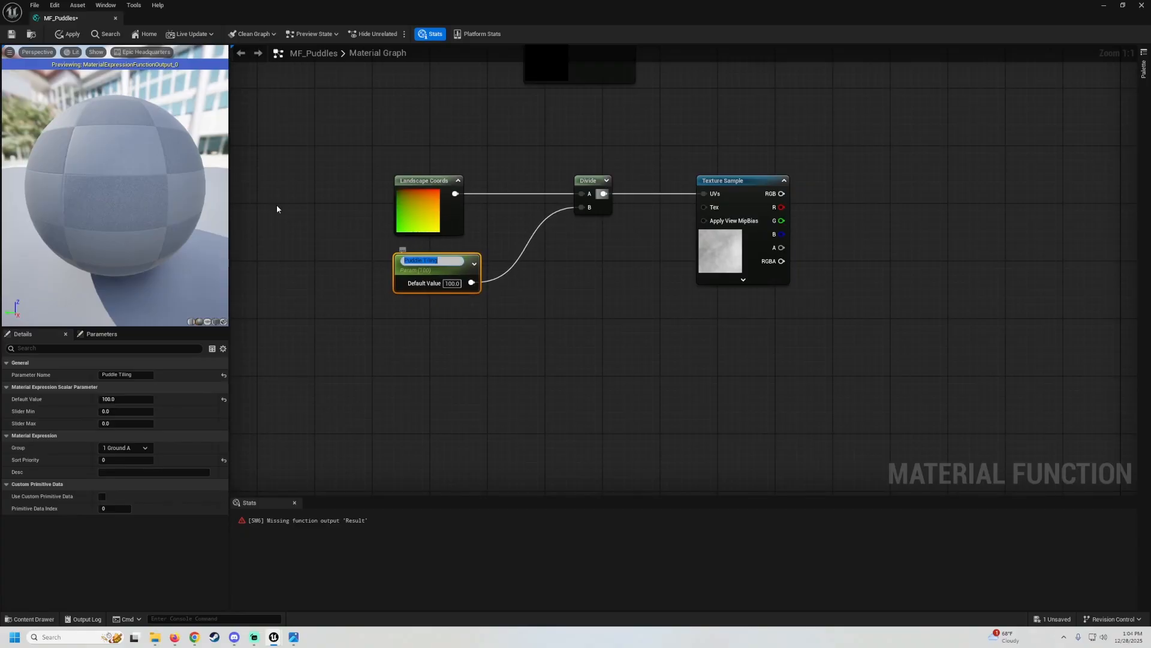
{"action": "left_click", "coordinate": [120, 459]}
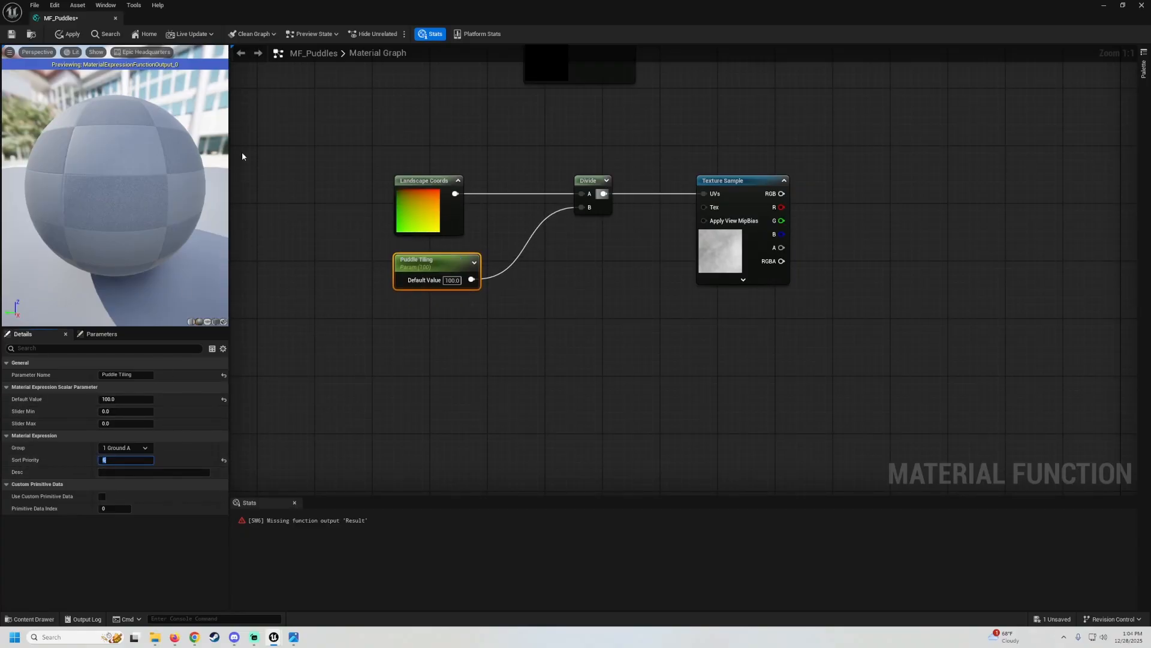
{"action": "left_click", "coordinate": [558, 154]}
Add a SetMaterialAttributes node fed by Input Material and place it in line, partway towards Output Result
{"action": "scroll", "coordinate": [558, 155], "scroll_direction": "down", "scroll_amount": 1}
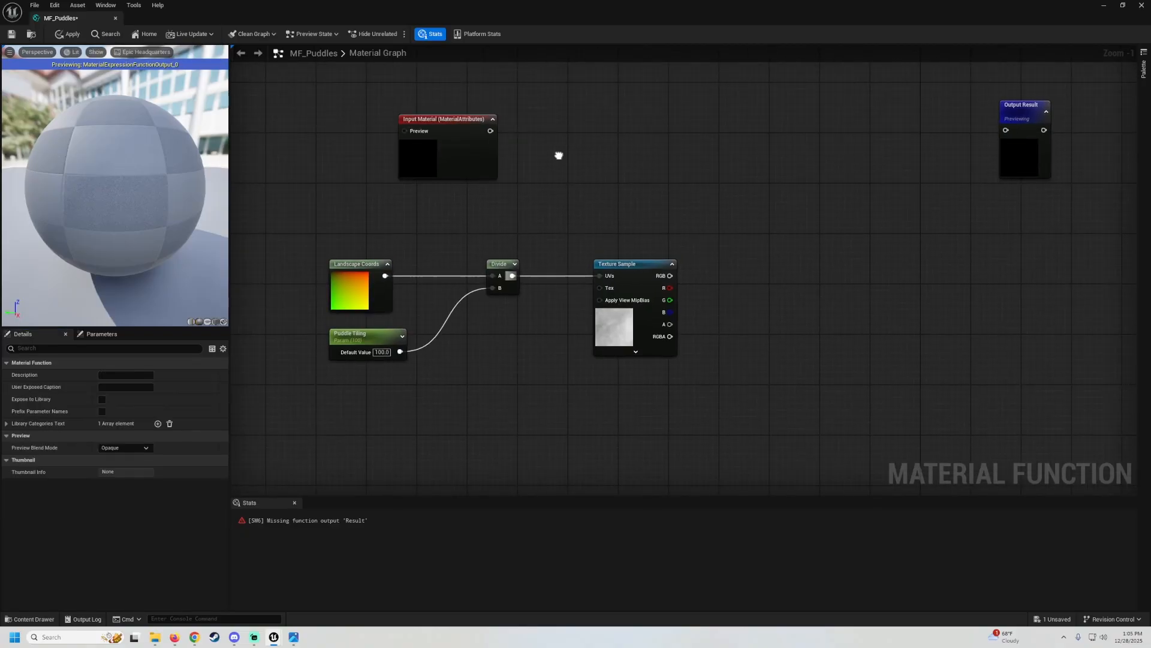
{"action": "right_click_drag", "start_coordinate": [557, 154], "coordinate": [430, 149]}
{"action": "left_click_drag", "start_coordinate": [440, 144], "coordinate": [606, 143]}
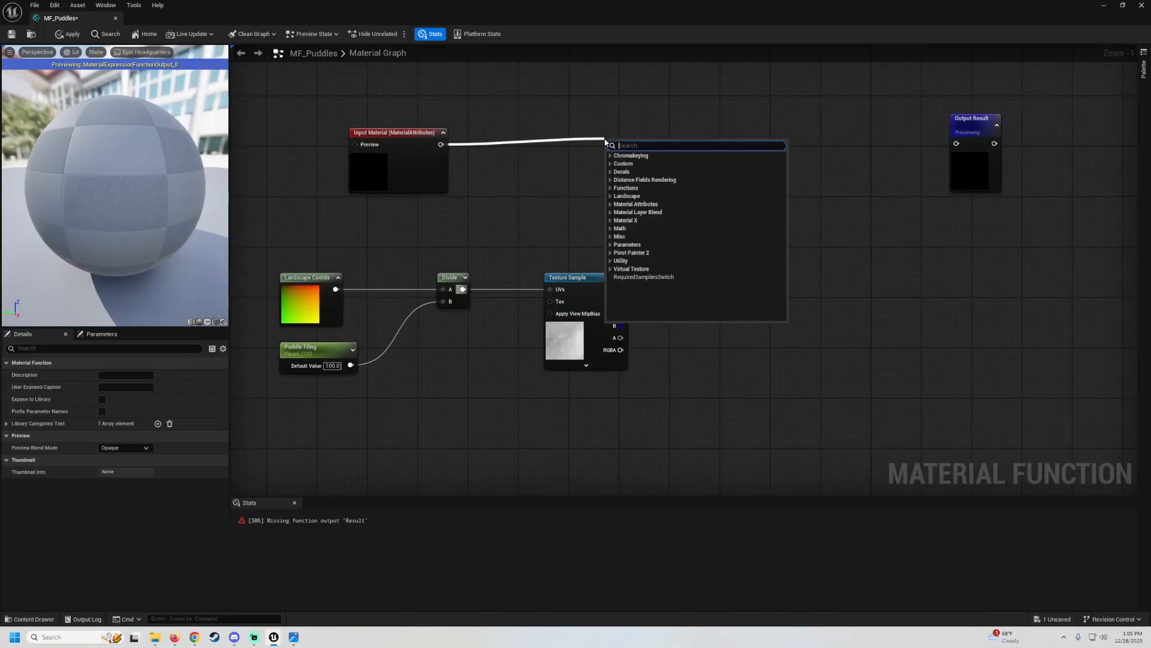
{"action": "type", "text": "set material"}
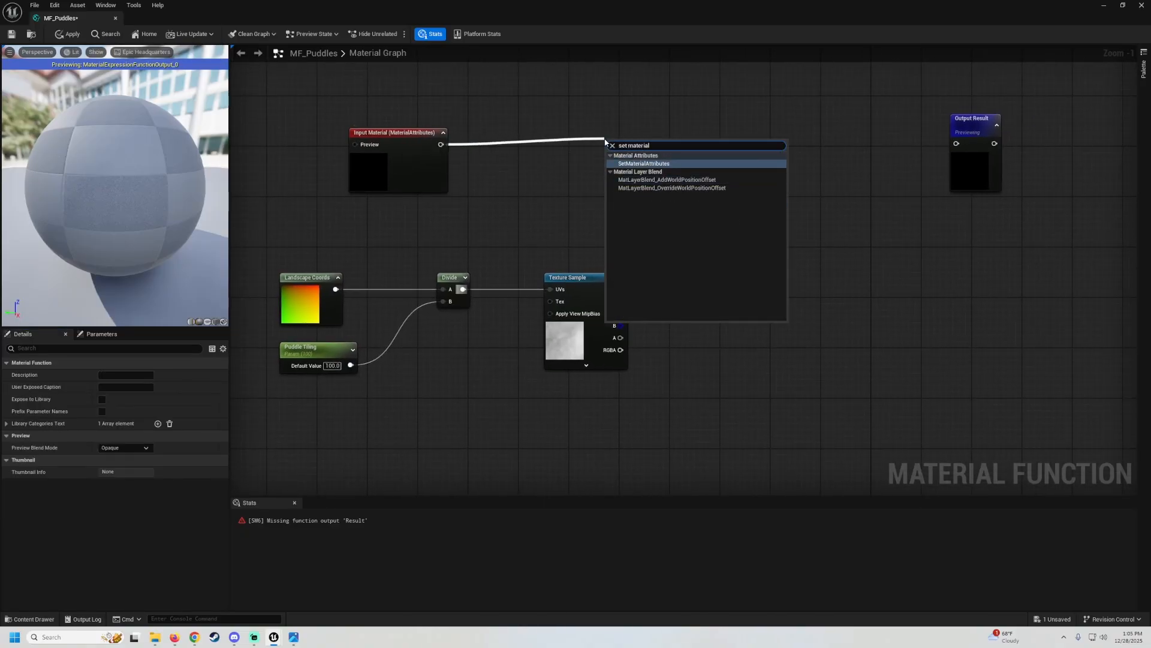
{"action": "key", "text": "Return"}
{"action": "left_click_drag", "start_coordinate": [644, 138], "coordinate": [689, 138]}
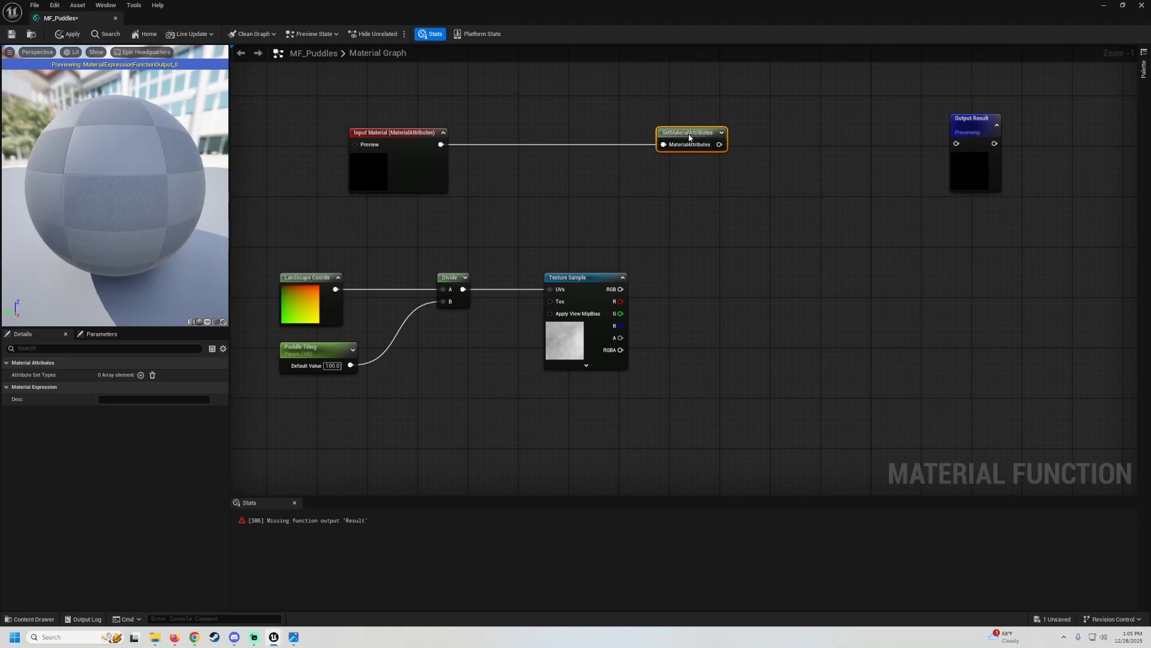
Move the landscape coordinates, Puddle Tiling, Divide and Texture Sample nodes together so they line up beneath Input Material
{"action": "right_click_drag", "start_coordinate": [611, 215], "coordinate": [650, 217]}
{"action": "left_click_drag", "start_coordinate": [348, 253], "coordinate": [657, 412]}
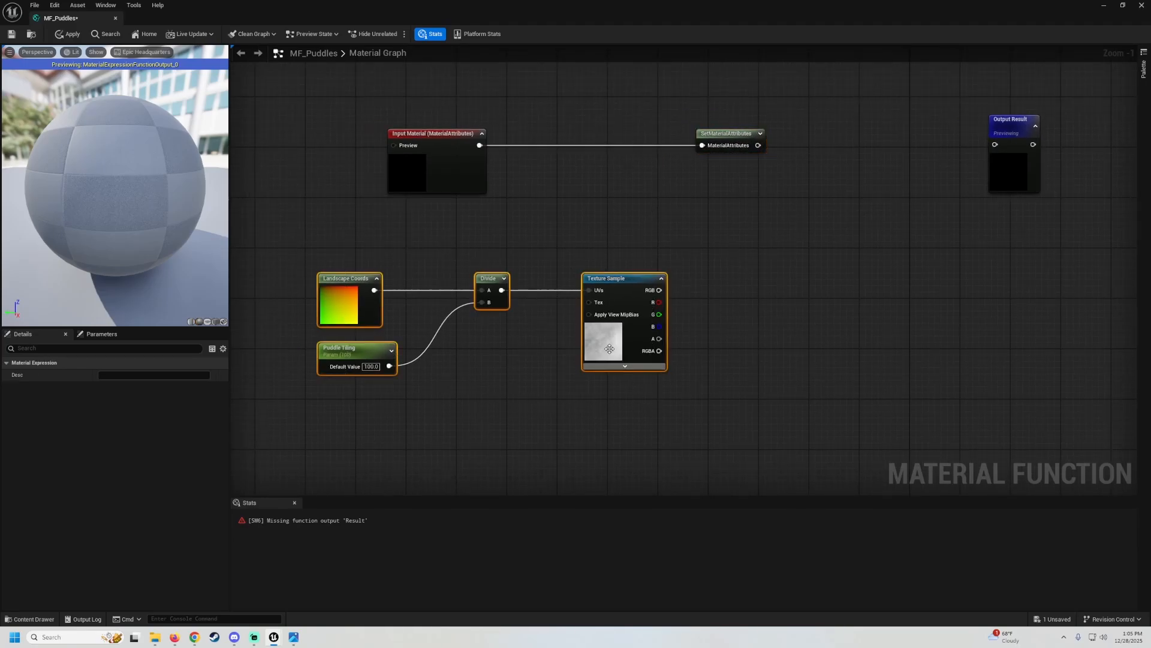
{"action": "left_click_drag", "start_coordinate": [609, 348], "coordinate": [682, 327]}
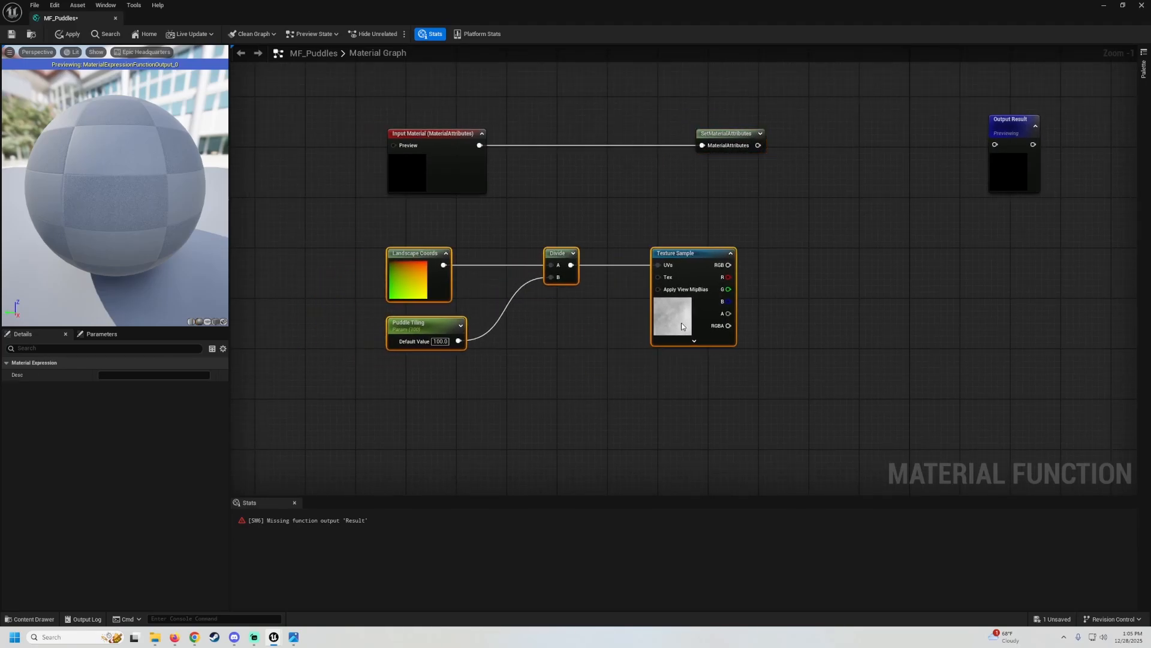
Add two attribute inputs to the SetMaterialAttributes node and set them to Specular and Roughness
{"action": "left_click", "coordinate": [732, 130]}
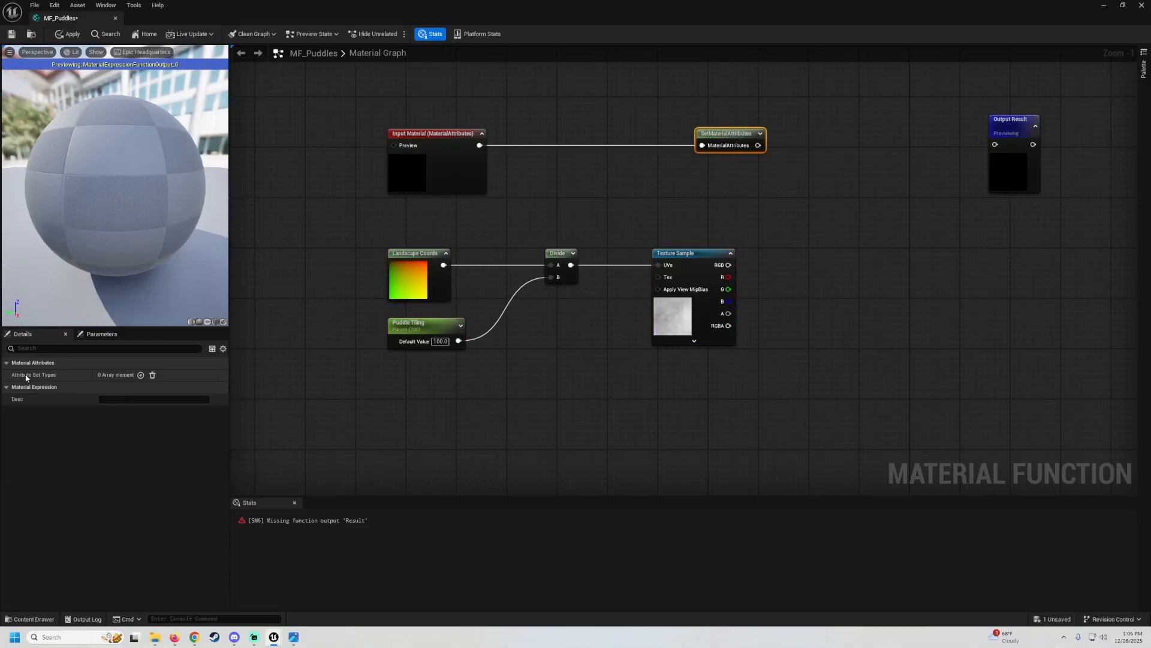
{"action": "left_click", "coordinate": [141, 375]}
{"action": "left_click", "coordinate": [143, 375]}
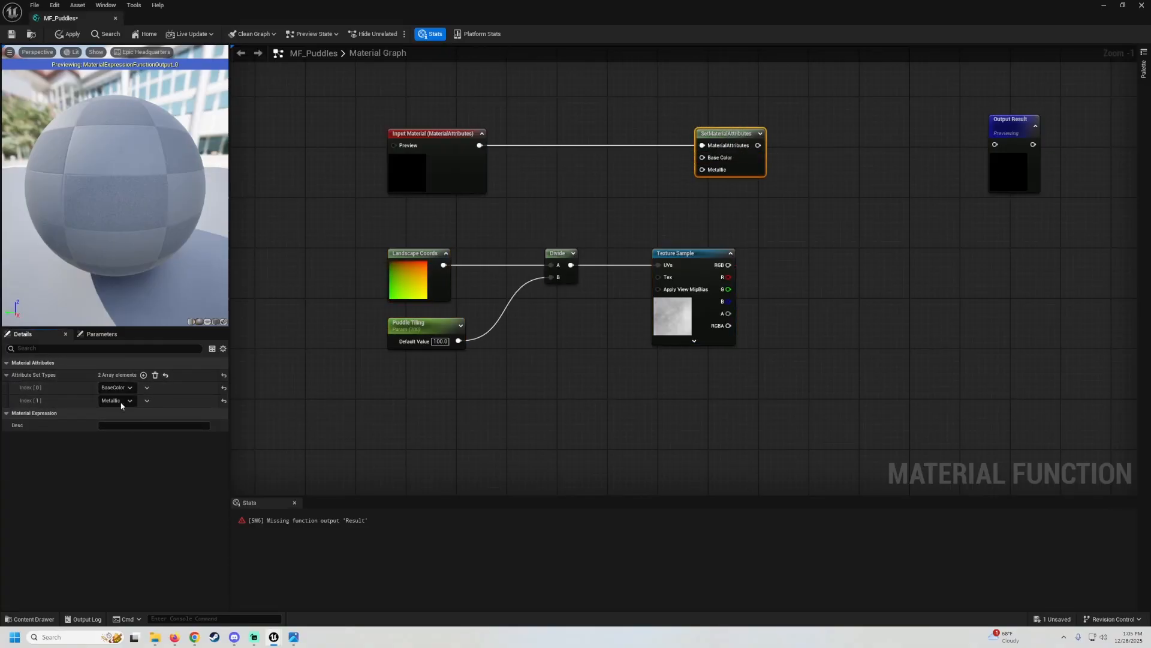
{"action": "left_click", "coordinate": [114, 387]}
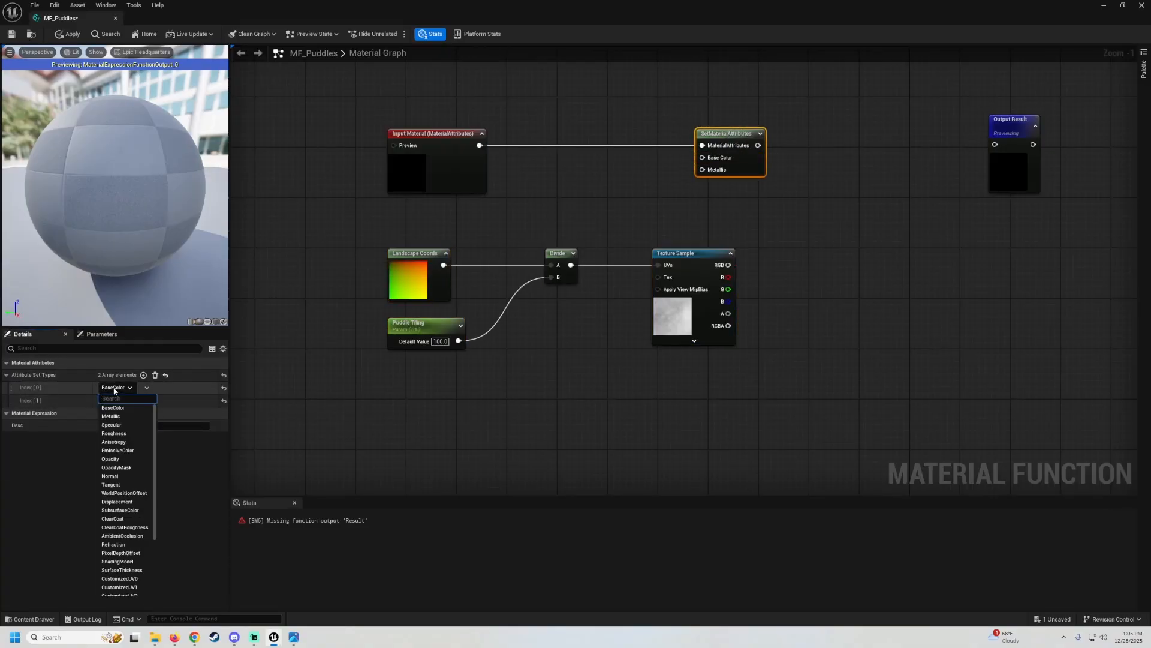
{"action": "left_click", "coordinate": [117, 425]}
{"action": "left_click", "coordinate": [118, 404]}
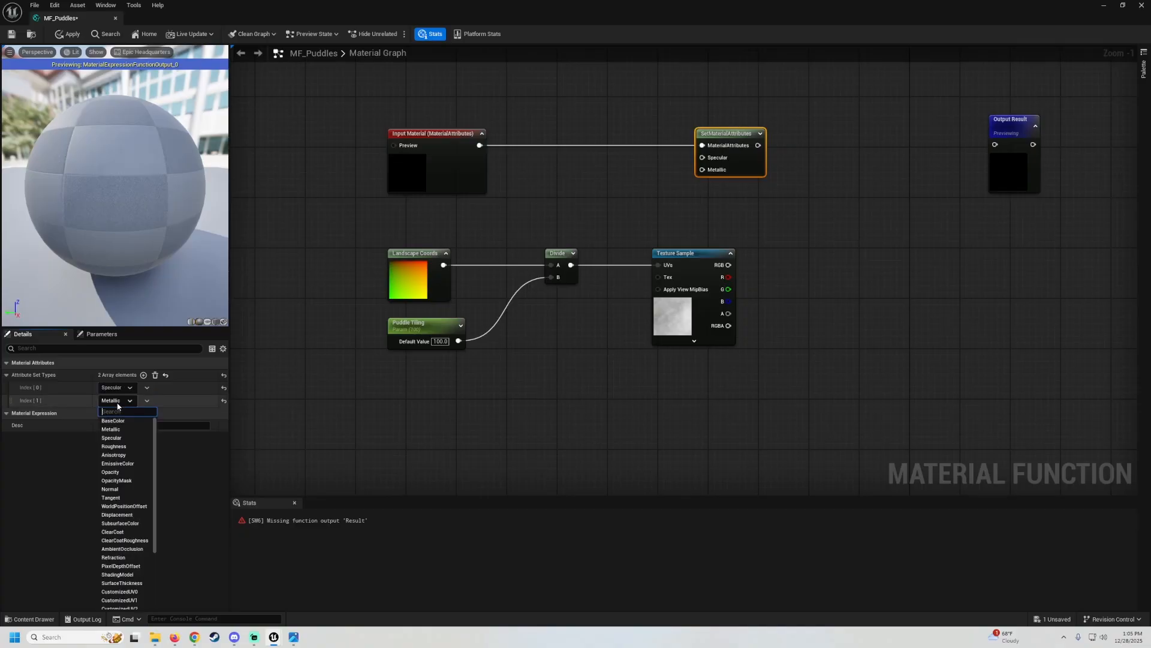
{"action": "left_click", "coordinate": [120, 447]}
Shift the whole tiling and Texture Sample node group away from SetMaterialAttributes to free space for more nodes
{"action": "left_click_drag", "start_coordinate": [715, 400], "coordinate": [402, 269]}
{"action": "right_click_drag", "start_coordinate": [401, 269], "coordinate": [441, 248]}
{"action": "left_click_drag", "start_coordinate": [446, 267], "coordinate": [318, 311]}
{"action": "left_click_drag", "start_coordinate": [596, 346], "coordinate": [541, 336]}
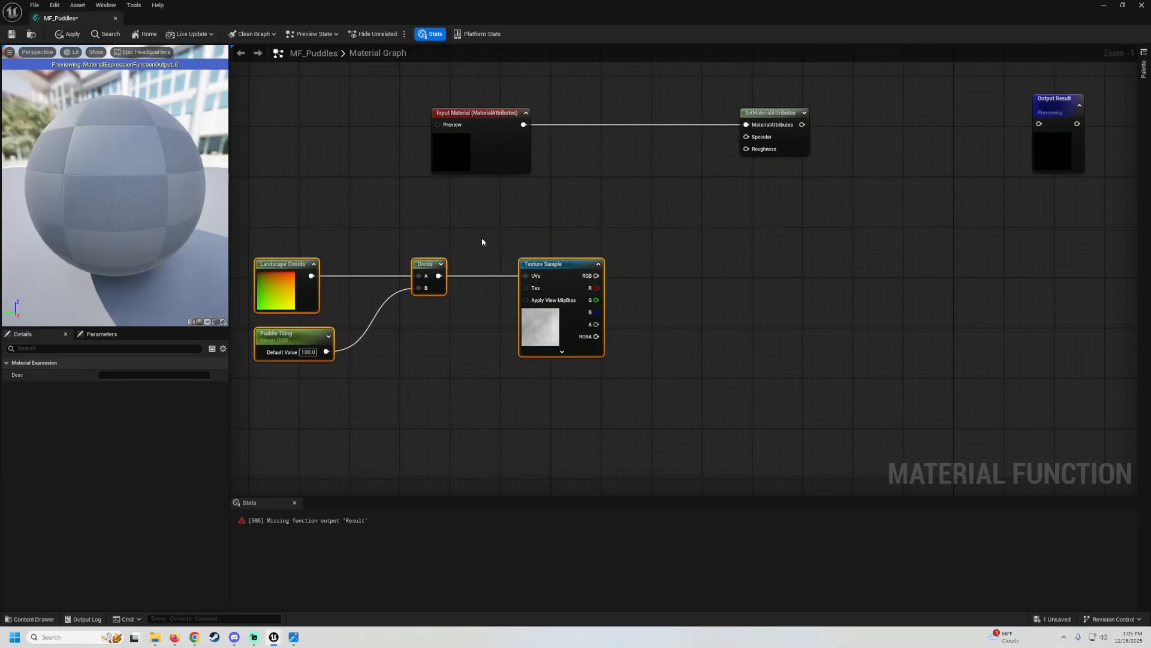
Add a Lerp node beside the Texture Sample and feed the texture's R channel into its Alpha
{"action": "right_click_drag", "start_coordinate": [481, 237], "coordinate": [529, 237]}
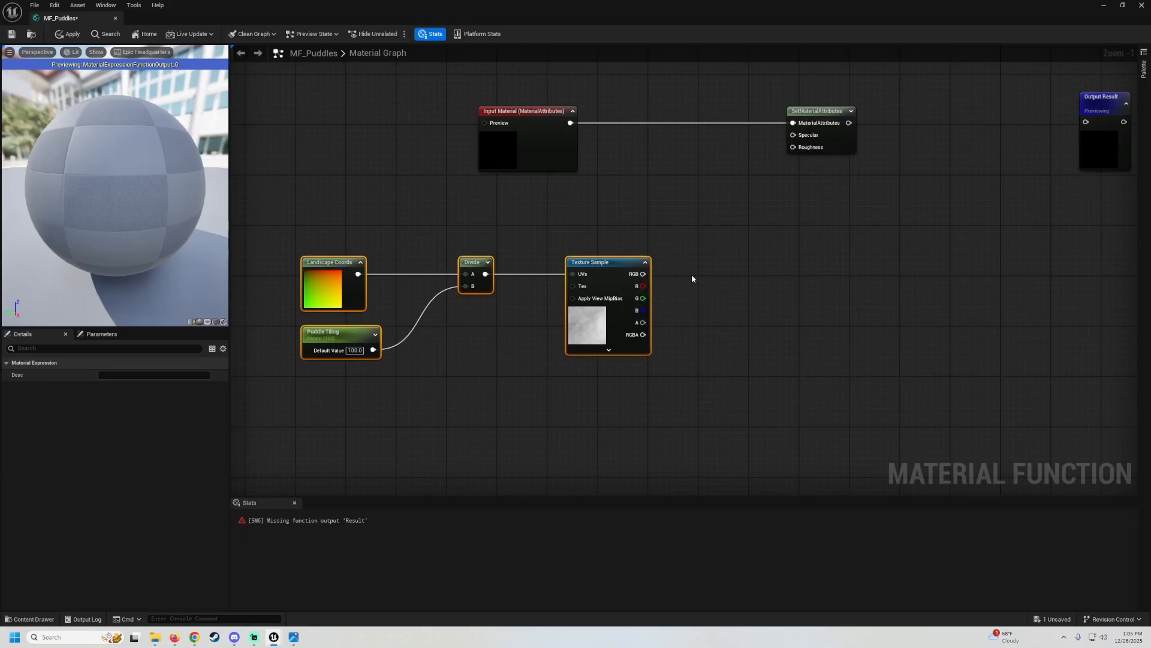
{"action": "left_click", "coordinate": [720, 257]}
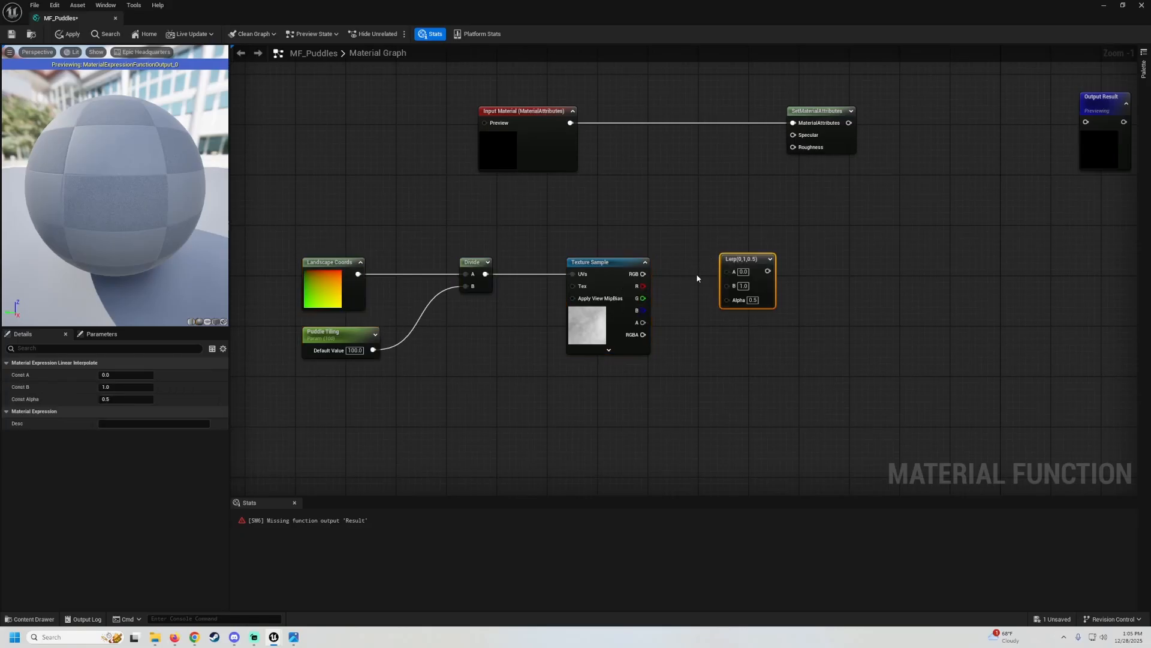
{"action": "left_click_drag", "start_coordinate": [643, 286], "coordinate": [759, 258]}
{"action": "right_click_drag", "start_coordinate": [759, 216], "coordinate": [702, 210]}
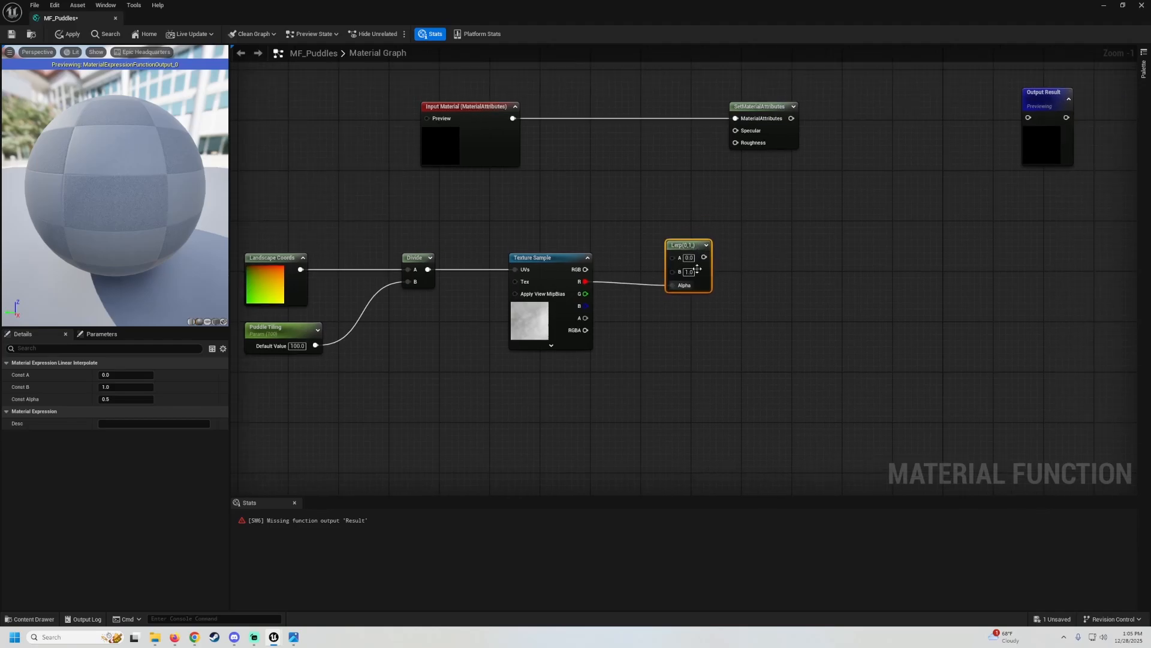
Set the Lerp node's A value to 1 and its B value to 0
{"action": "left_click", "coordinate": [689, 258]}
{"action": "type", "text": "1"}
{"action": "key", "text": "Return"}
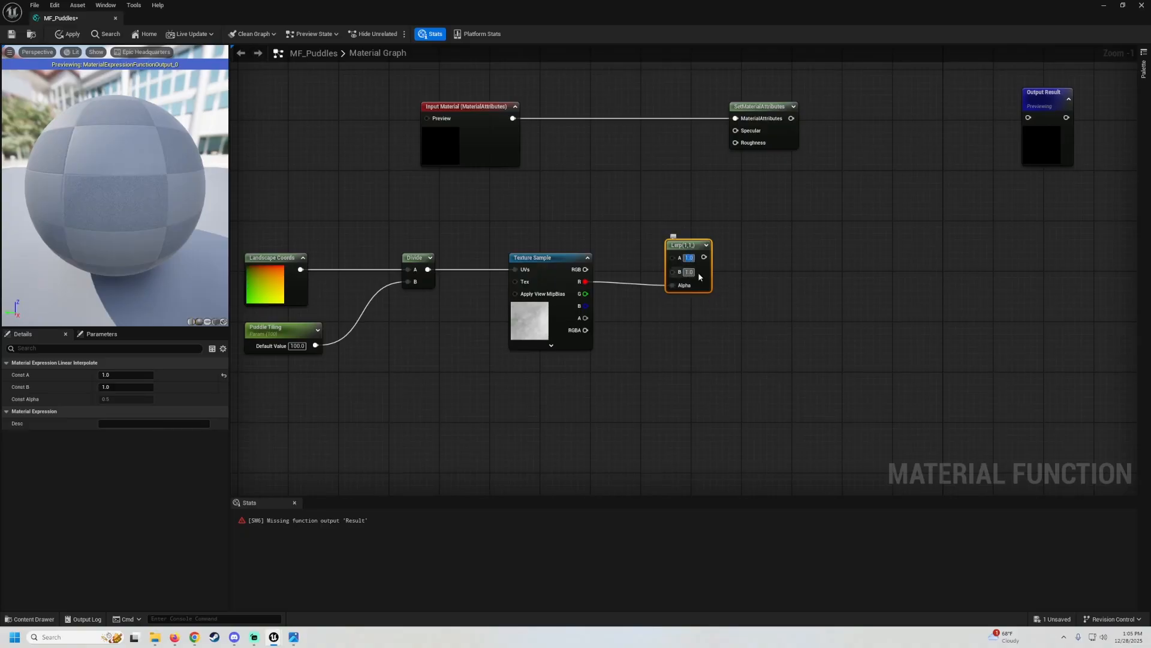
{"action": "key", "text": "Tab"}
Space SetMaterialAttributes further out, then feed the Lerp result into its Roughness and into a new OneMinus node above the Lerp
{"action": "left_click_drag", "start_coordinate": [783, 115], "coordinate": [821, 115]}
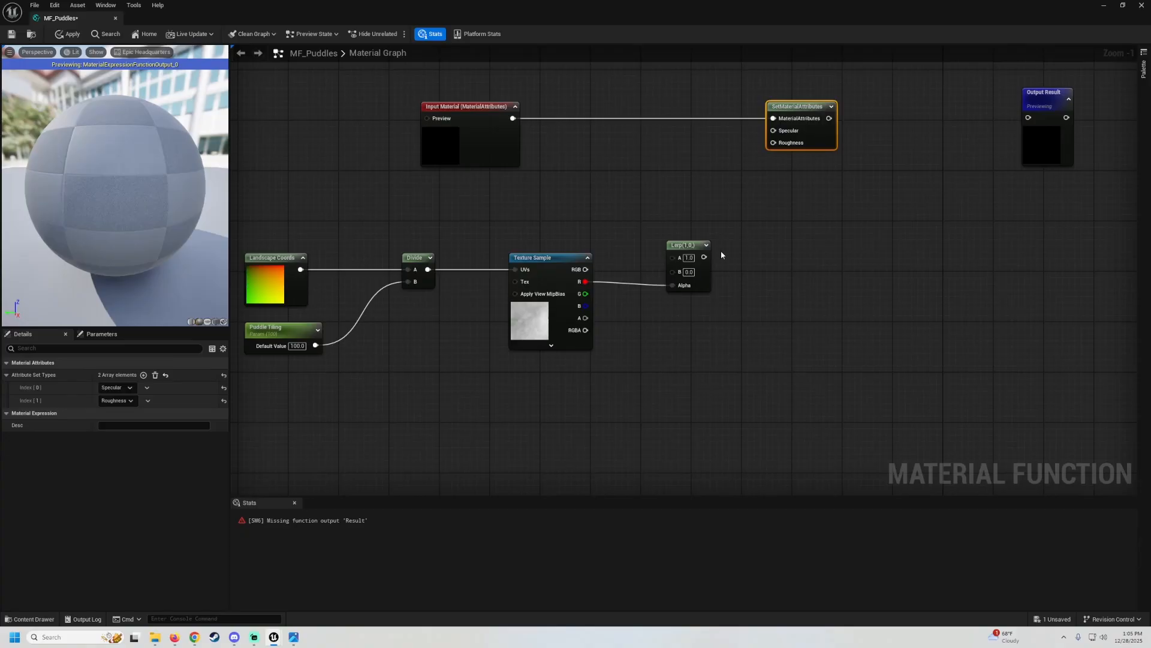
{"action": "left_click_drag", "start_coordinate": [704, 257], "coordinate": [670, 186]}
{"action": "type", "text": "one mi"}
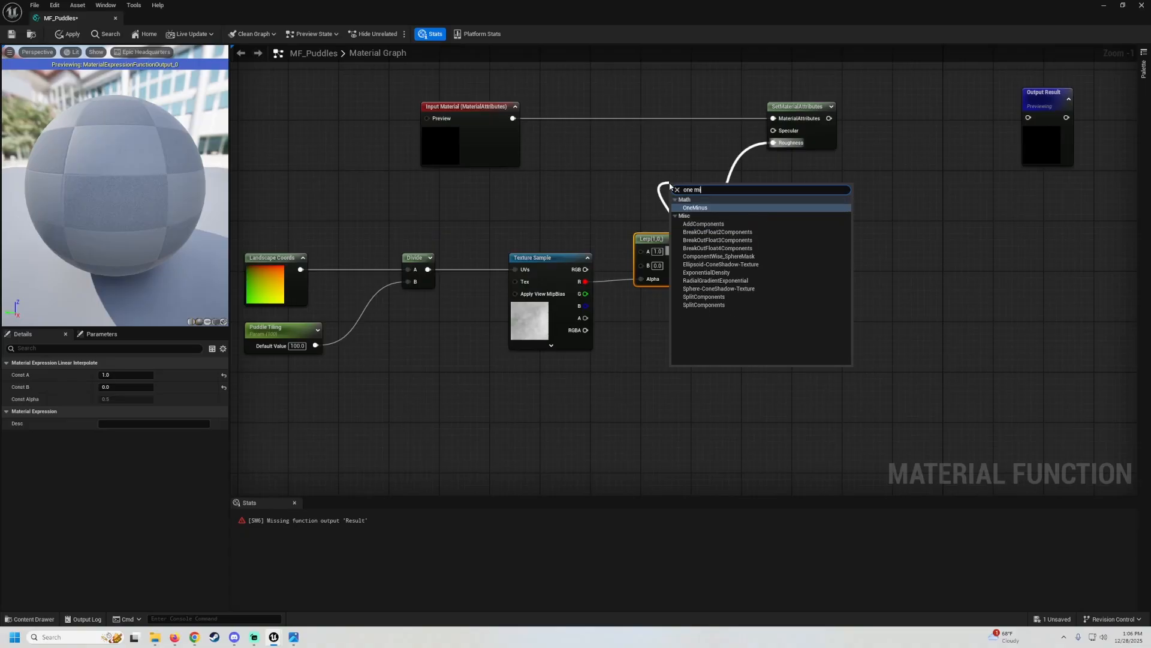
{"action": "key", "text": "Return"}
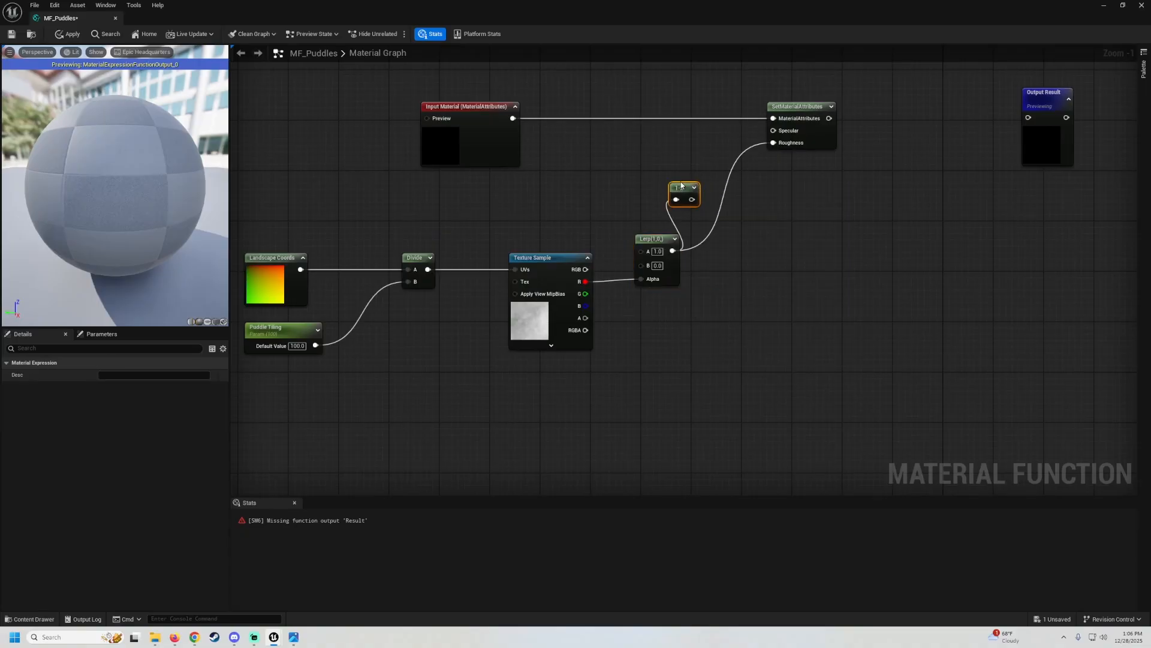
{"action": "left_click_drag", "start_coordinate": [681, 186], "coordinate": [676, 175]}
{"action": "left_click_drag", "start_coordinate": [636, 217], "coordinate": [656, 264]}
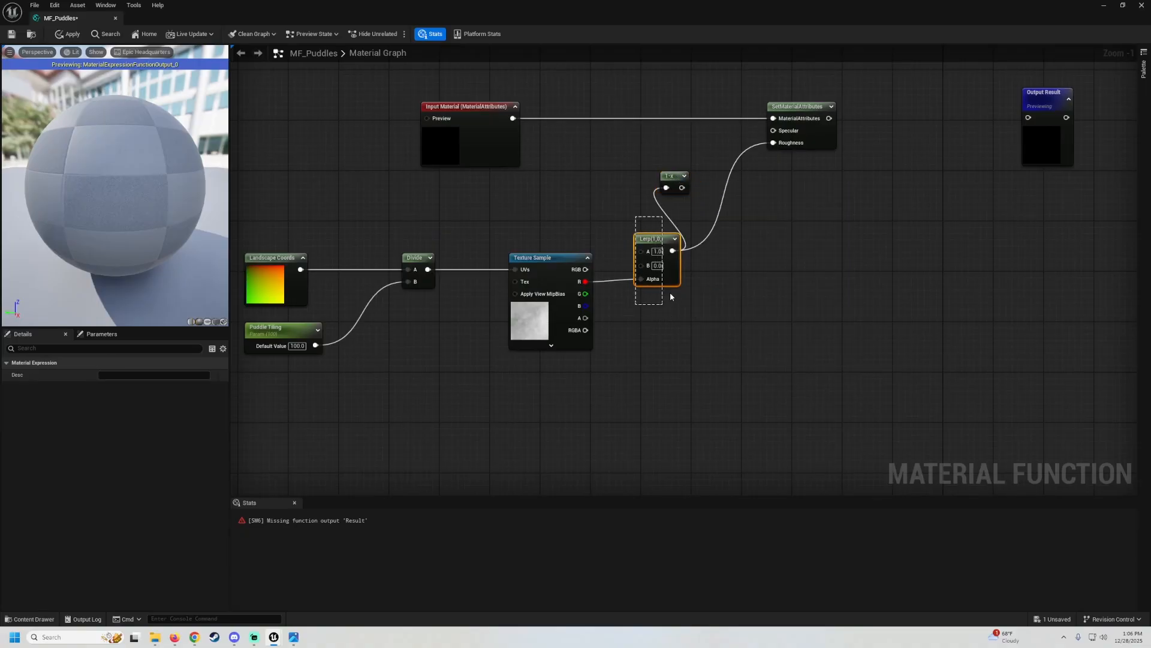
Connect the OneMinus output to the Specular input of SetMaterialAttributes and place the OneMinus node closer to that input's level
{"action": "right_click_drag", "start_coordinate": [712, 188], "coordinate": [647, 209]}
{"action": "left_click", "coordinate": [646, 210]}
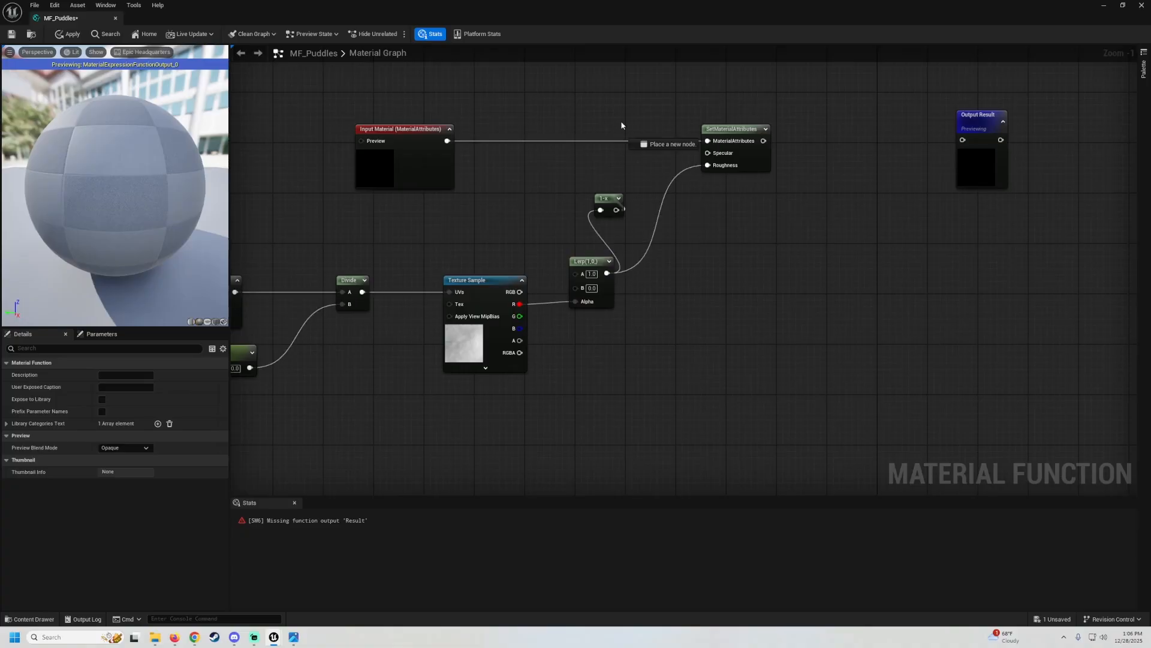
{"action": "left_click_drag", "start_coordinate": [621, 125], "coordinate": [708, 152]}
{"action": "left_click_drag", "start_coordinate": [614, 194], "coordinate": [620, 150]}
Connect SetMaterialAttributes to Output Result, then apply and save the MF_Puddles function
{"action": "right_click_drag", "start_coordinate": [831, 180], "coordinate": [597, 169]}
{"action": "left_click_drag", "start_coordinate": [528, 131], "coordinate": [730, 133]}
{"action": "right_click_drag", "start_coordinate": [617, 198], "coordinate": [865, 208]}
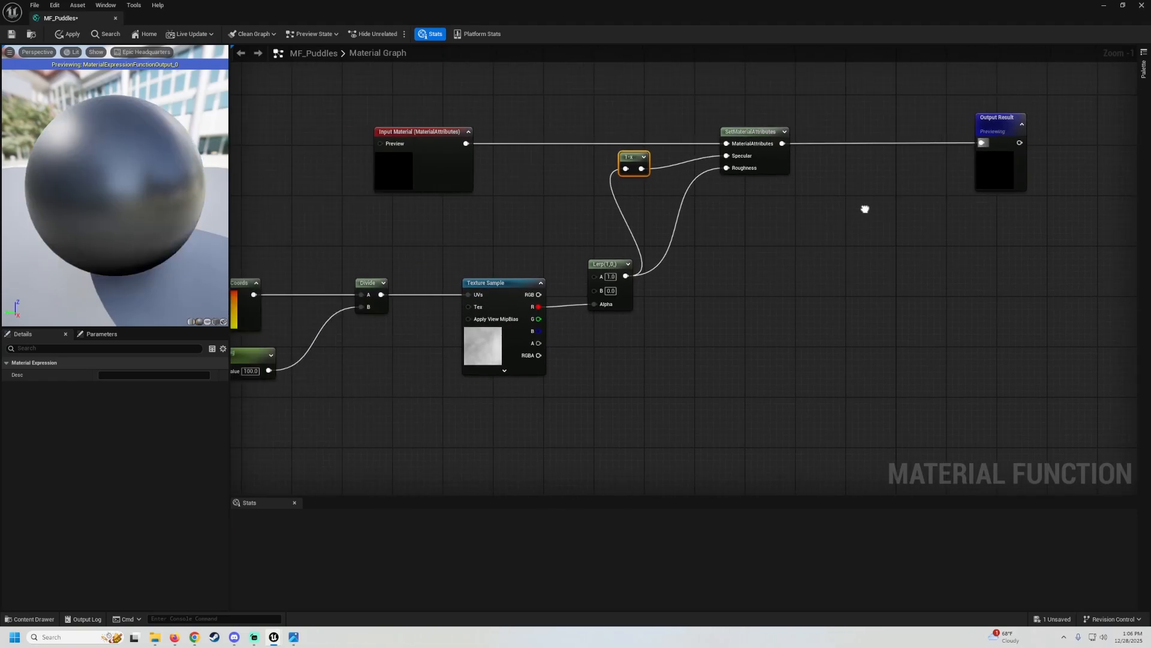
{"action": "left_click", "coordinate": [69, 35]}
{"action": "left_click", "coordinate": [255, 261]}
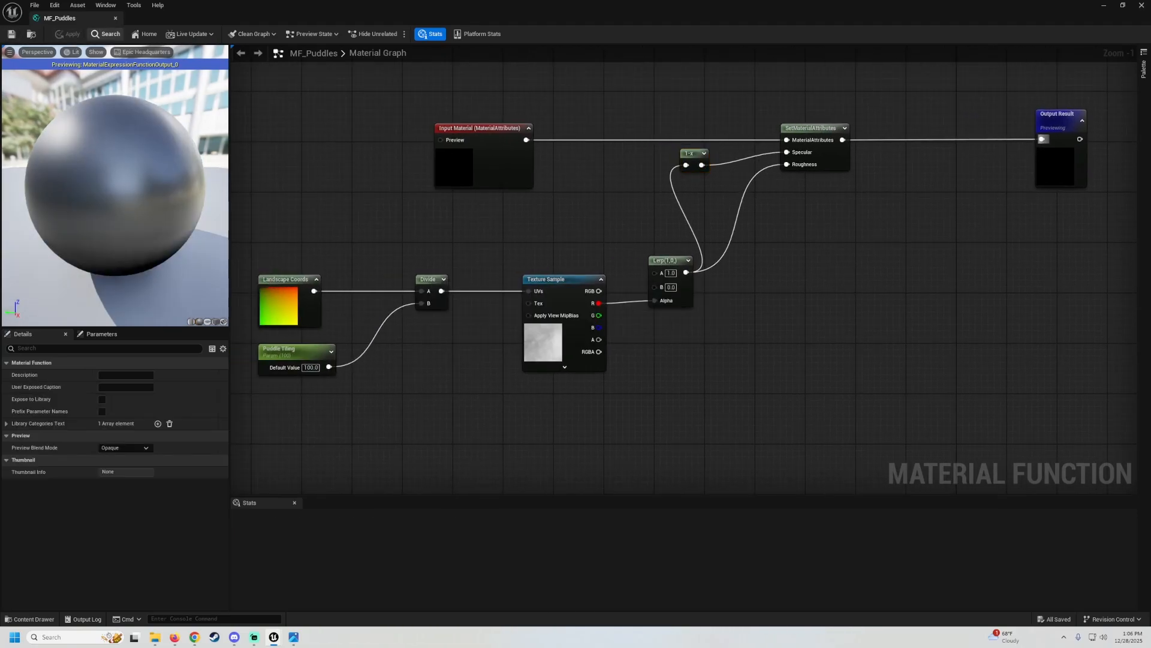
Return to the level editor and open the M_AutoLandscapeMaster material from the AutoLandscape folder
{"action": "left_click", "coordinate": [1105, 5]}
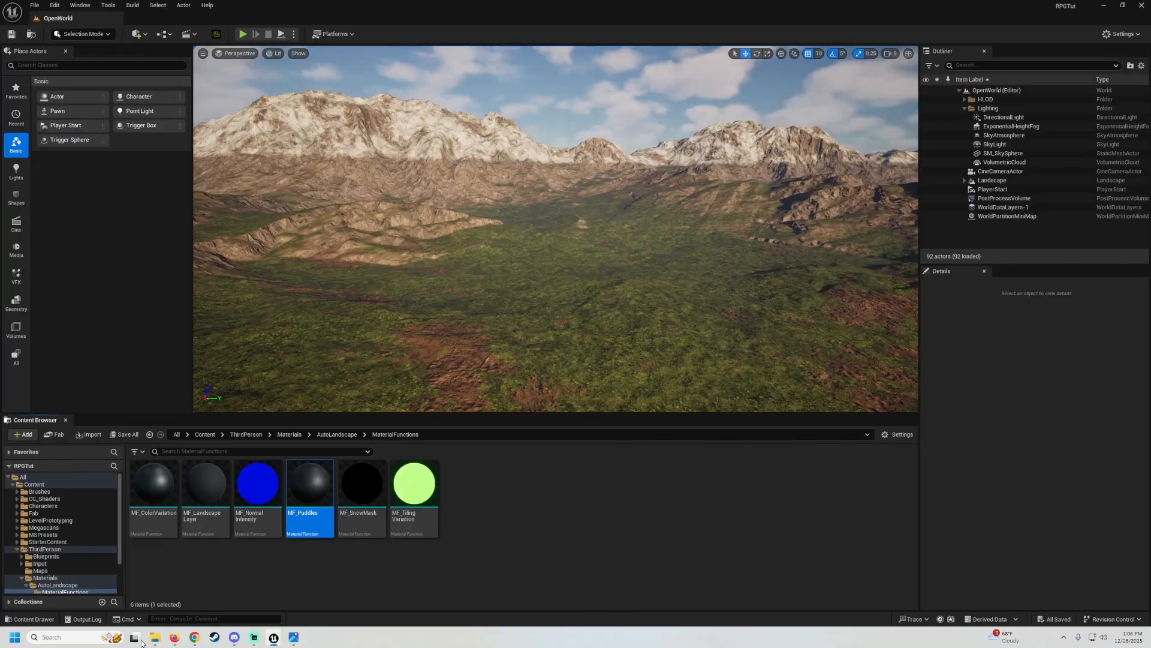
{"action": "left_click", "coordinate": [57, 585]}
{"action": "double_click", "coordinate": [223, 513]}
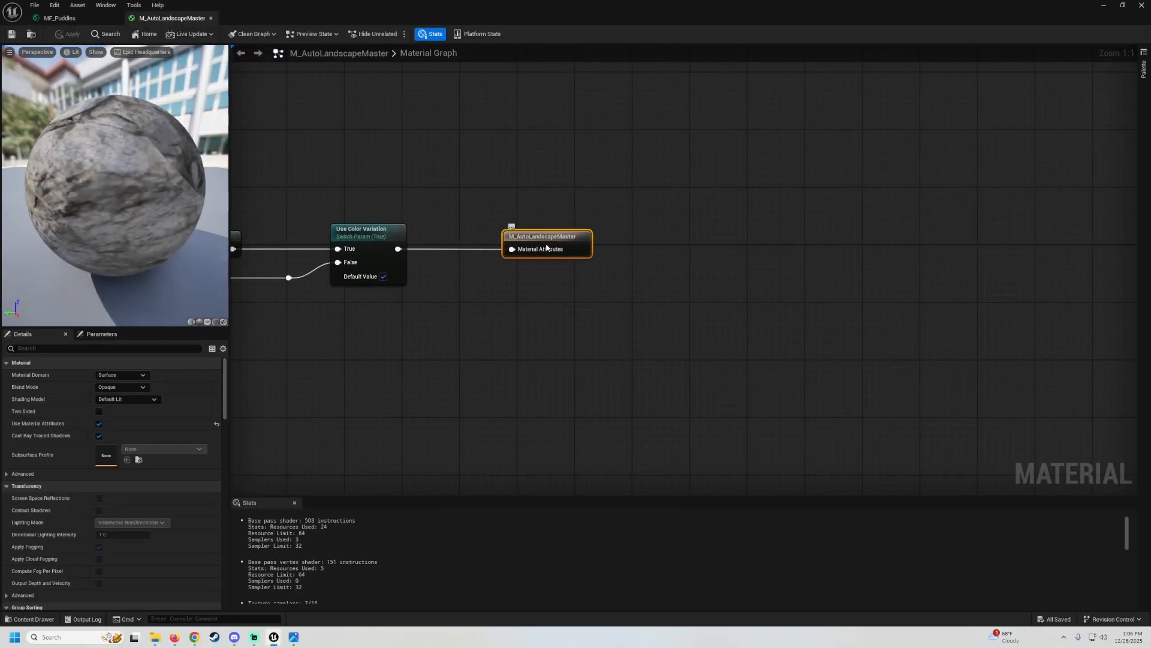
Make room before the final material node and add the MF_Puddles function from the MaterialFunctions folder to the graph
{"action": "left_click_drag", "start_coordinate": [547, 247], "coordinate": [627, 248]}
{"action": "left_click", "coordinate": [1124, 5]}
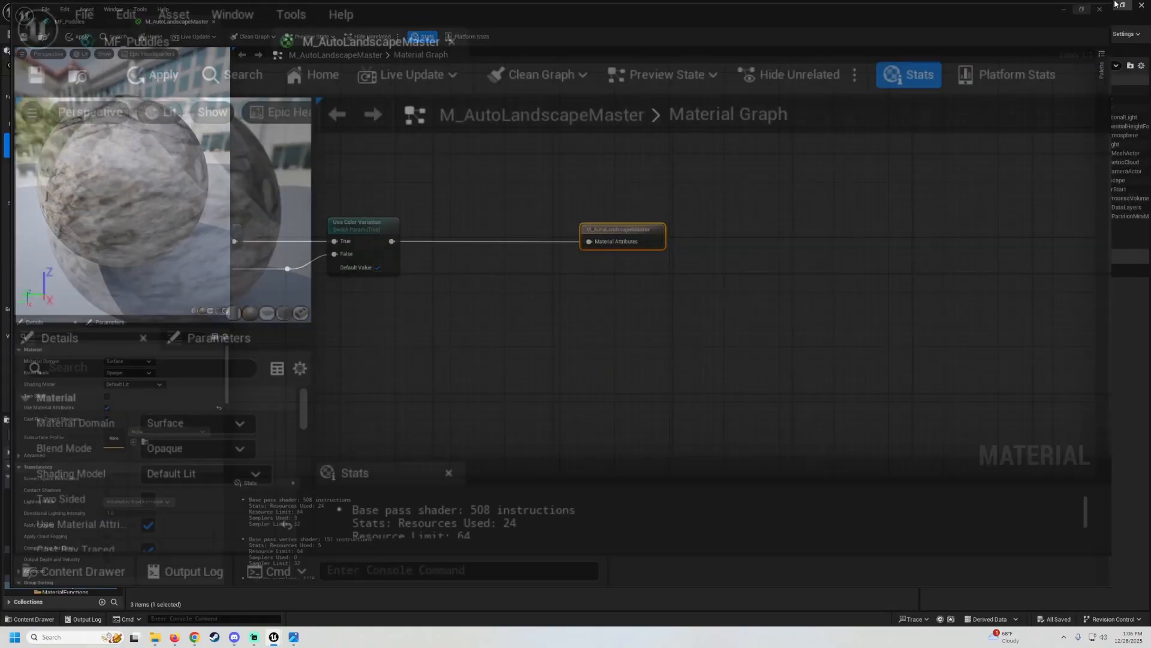
{"action": "scroll", "coordinate": [531, 211], "scroll_direction": "down", "scroll_amount": 2}
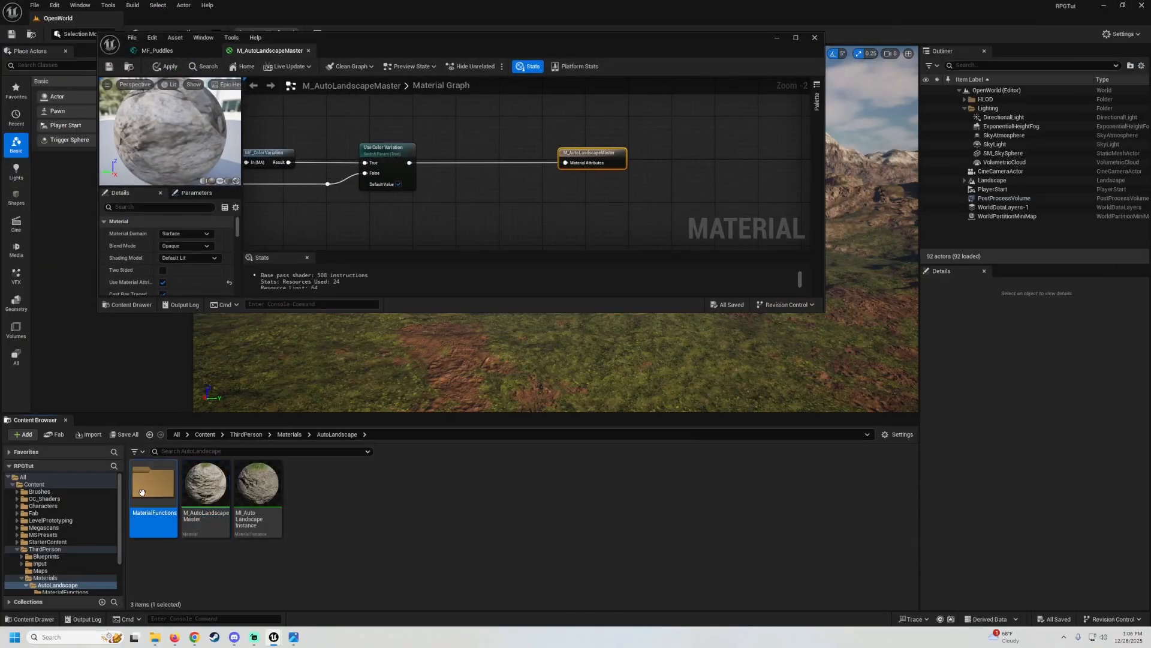
{"action": "double_click", "coordinate": [153, 482]}
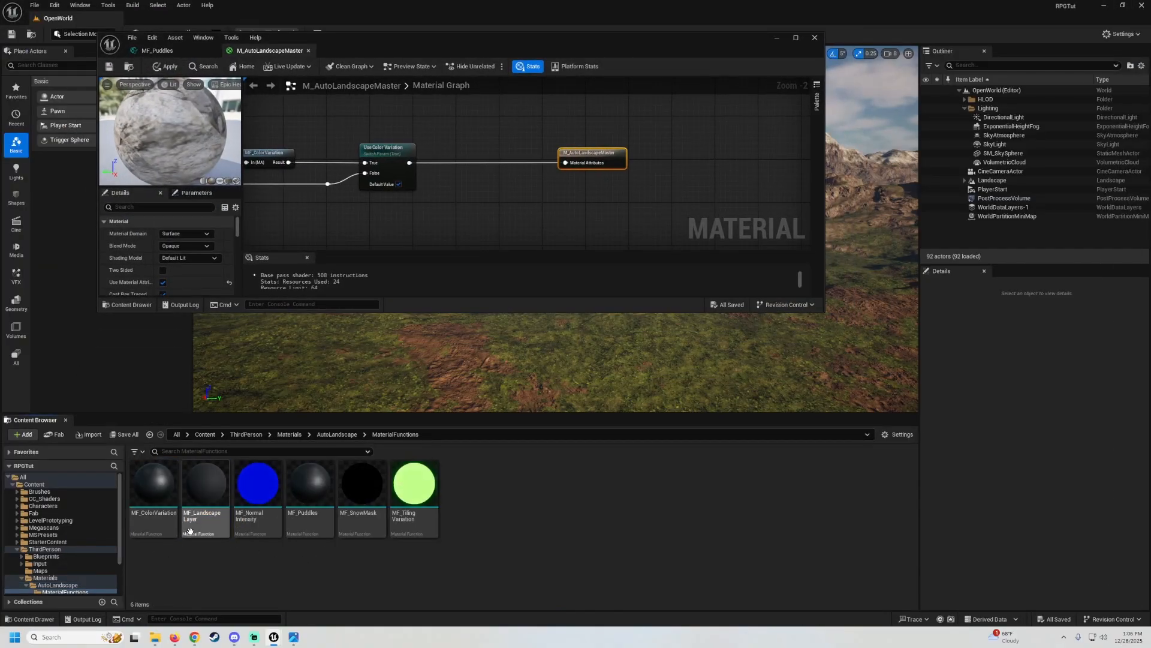
{"action": "left_click_drag", "start_coordinate": [310, 488], "coordinate": [454, 179]}
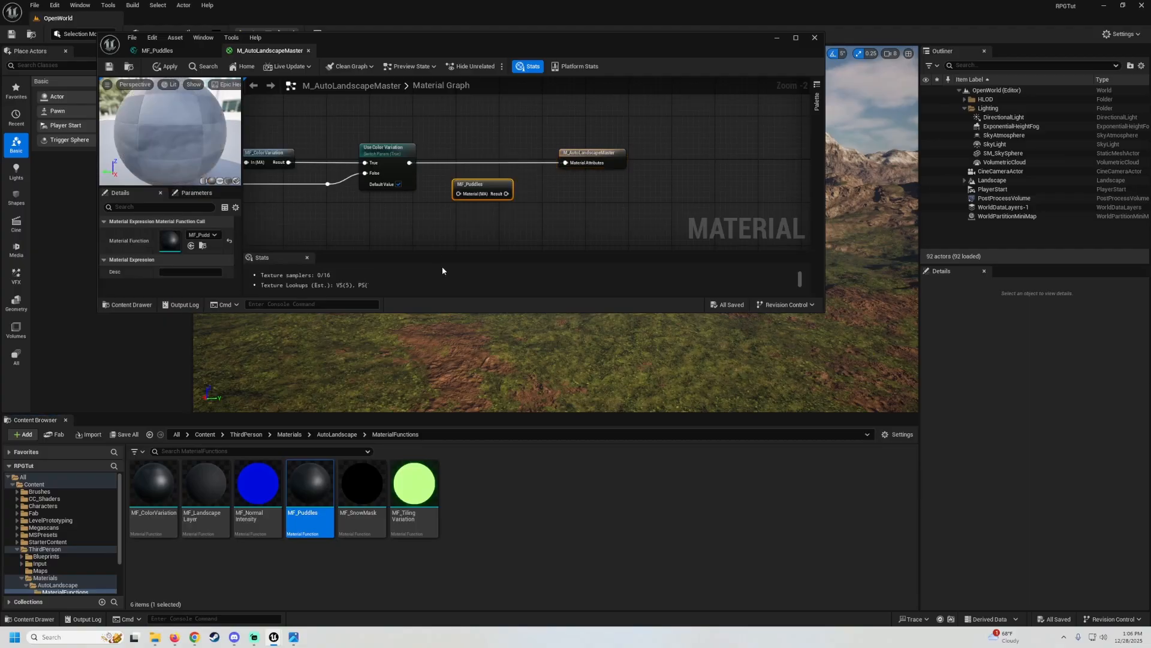
{"action": "left_click", "coordinate": [796, 37]}
{"action": "scroll", "coordinate": [419, 180], "scroll_direction": "up", "scroll_amount": 2}
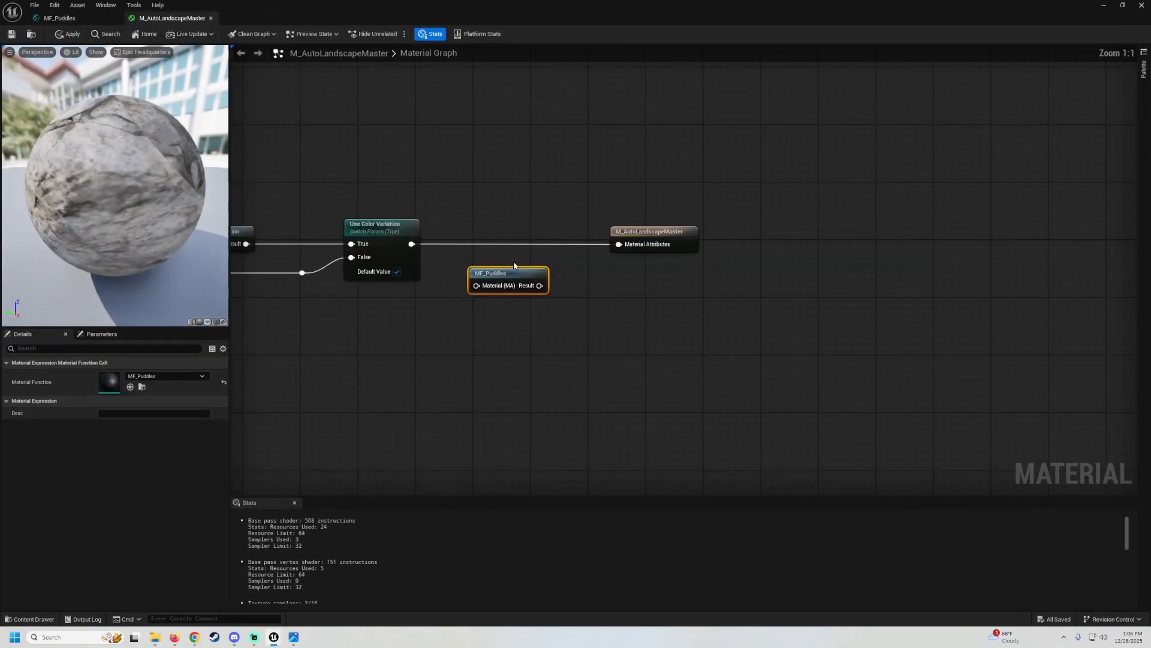
Wire MF_Puddles between Use Color Variation and the final Material Attributes input, align it on the wire, and apply the material
{"action": "left_click_drag", "start_coordinate": [477, 285], "coordinate": [412, 243]}
{"action": "left_click_drag", "start_coordinate": [540, 285], "coordinate": [619, 244]}
{"action": "left_click_drag", "start_coordinate": [503, 271], "coordinate": [502, 235]}
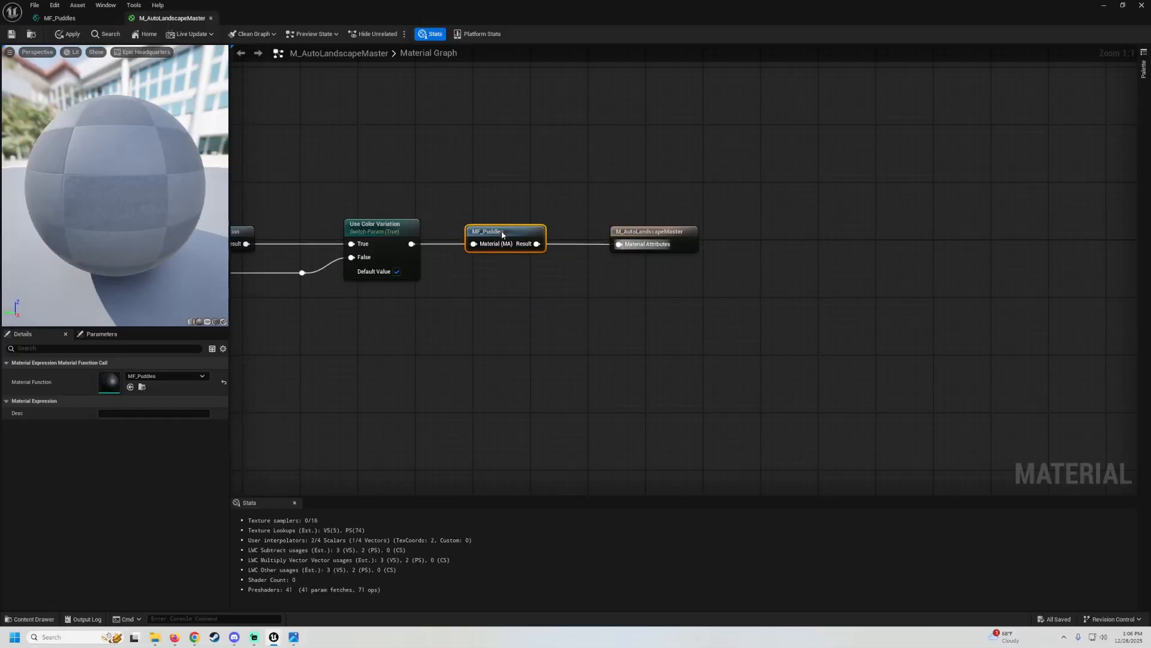
{"action": "left_click", "coordinate": [67, 34]}
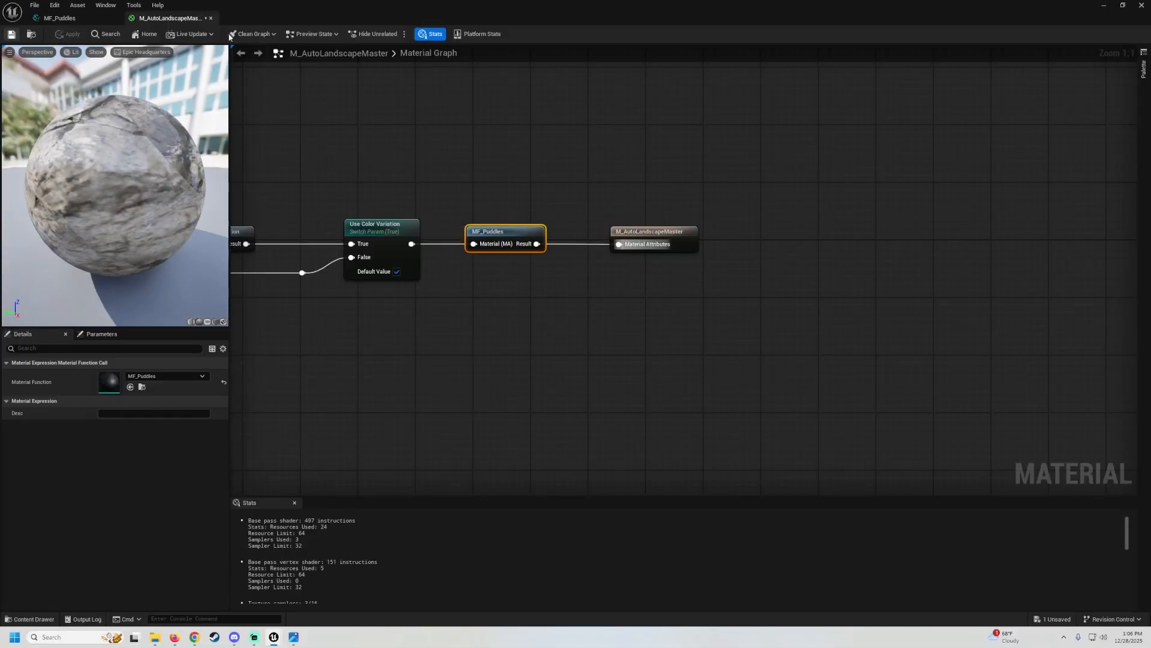
Inspect how the puddles look across the landscape in the level viewport, then return to the full-size M_AutoLandscapeMaster graph
{"action": "double_click", "coordinate": [619, 7]}
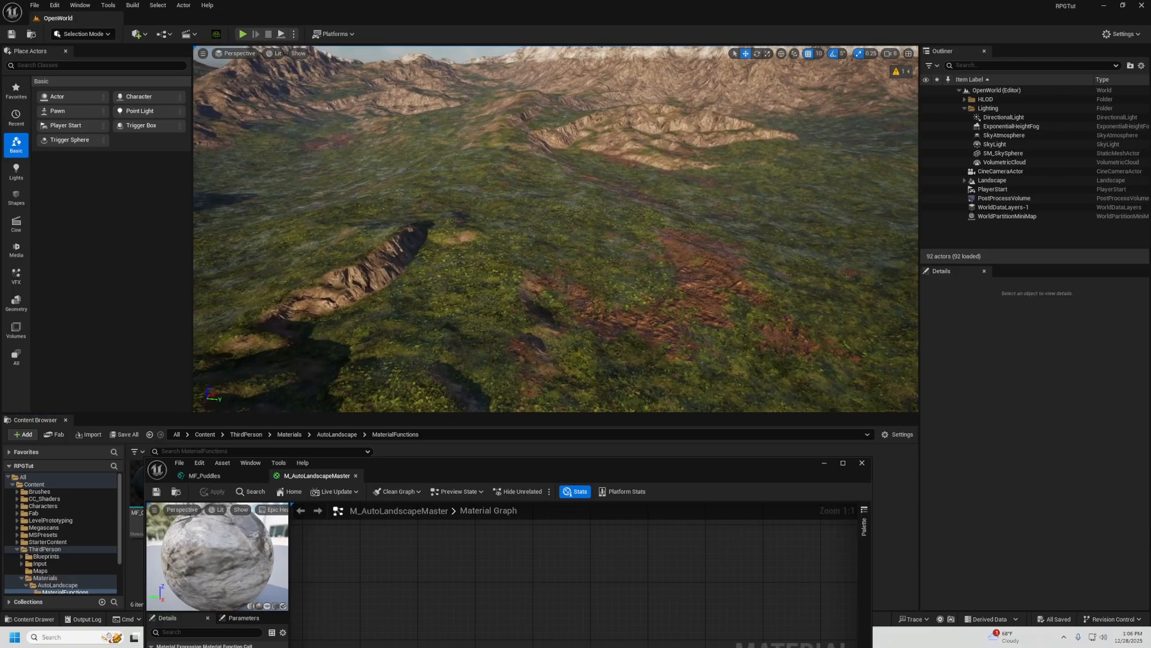
{"action": "right_click_drag", "start_coordinate": [555, 229], "coordinate": [764, 196]}
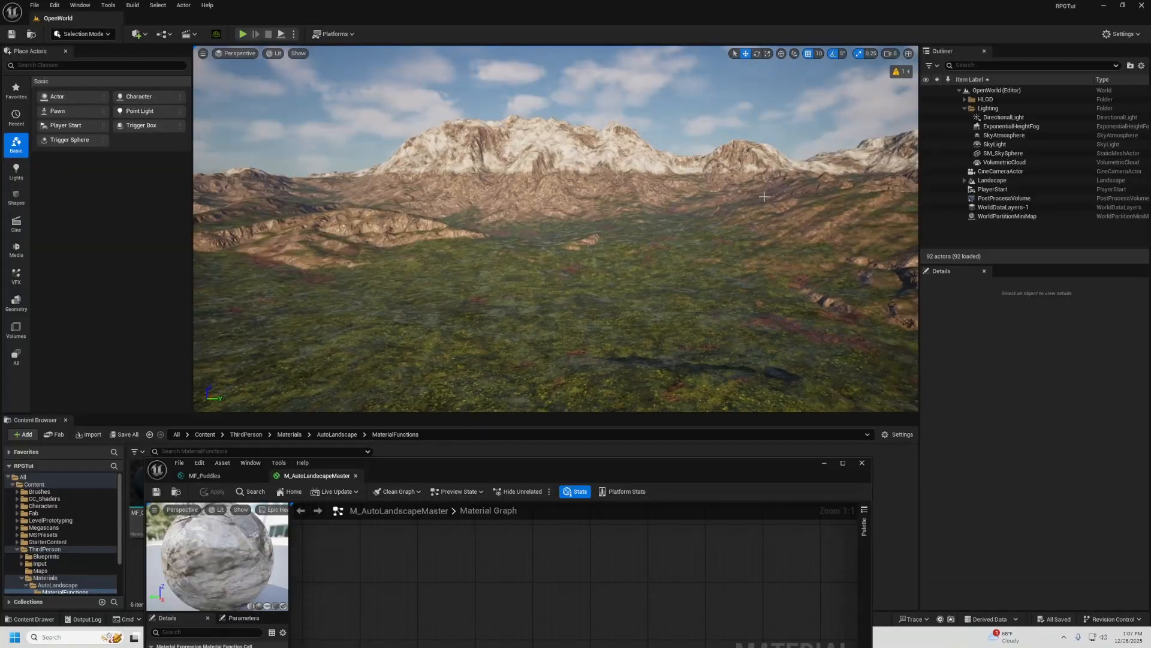
{"action": "left_click_drag", "start_coordinate": [772, 467], "coordinate": [767, 286]}
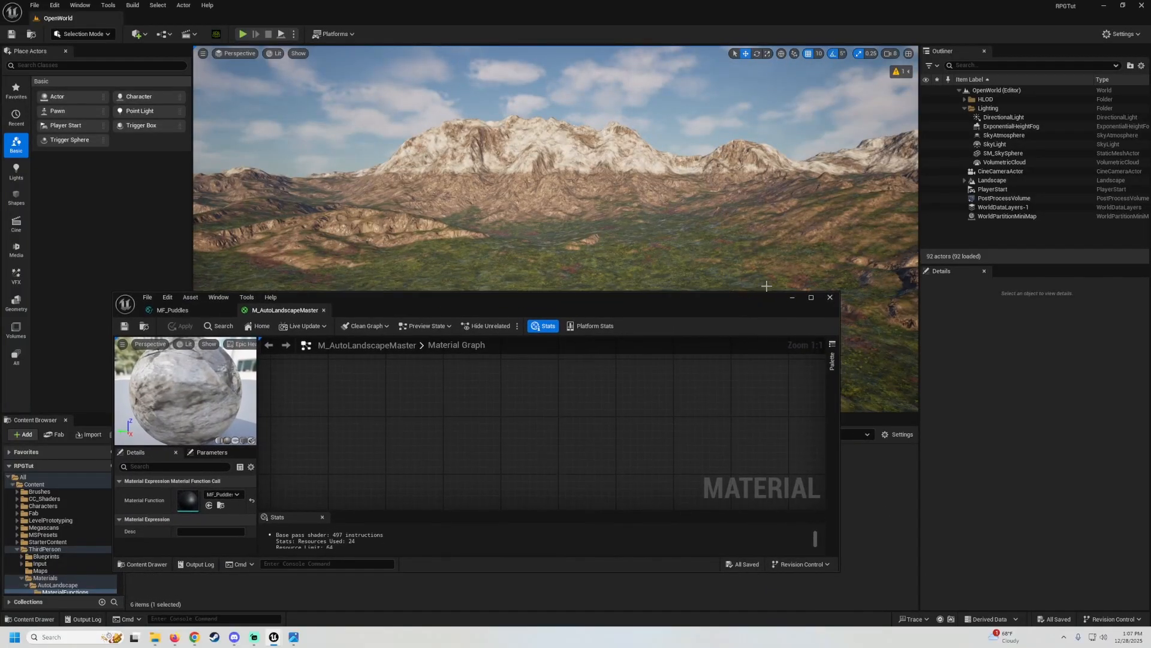
{"action": "left_click", "coordinate": [811, 298]}
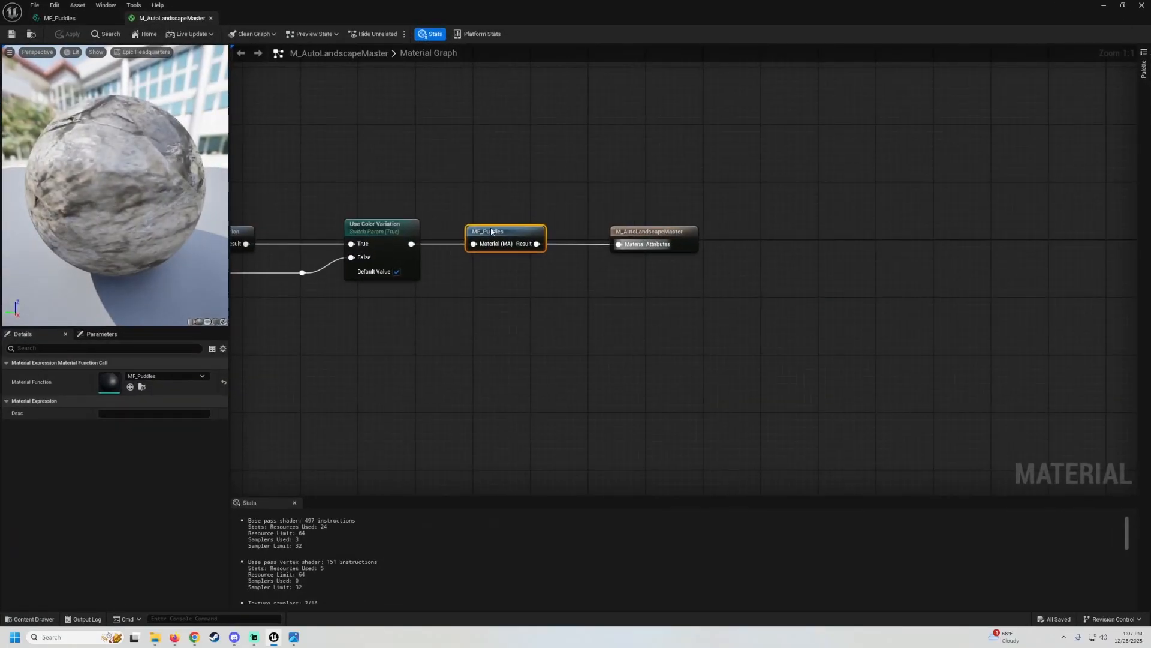
Connect Use Color Variation directly to the final material node and move MF_Puddles beside the Use Ground B Patches switch
{"action": "left_click_drag", "start_coordinate": [411, 244], "coordinate": [636, 245]}
{"action": "scroll", "coordinate": [559, 287], "scroll_direction": "down", "scroll_amount": 1}
{"action": "right_click_drag", "start_coordinate": [559, 287], "coordinate": [729, 221]}
{"action": "left_click_drag", "start_coordinate": [693, 180], "coordinate": [543, 343]}
{"action": "right_click_drag", "start_coordinate": [495, 298], "coordinate": [867, 316]}
{"action": "scroll", "coordinate": [675, 244], "scroll_direction": "down", "scroll_amount": 3}
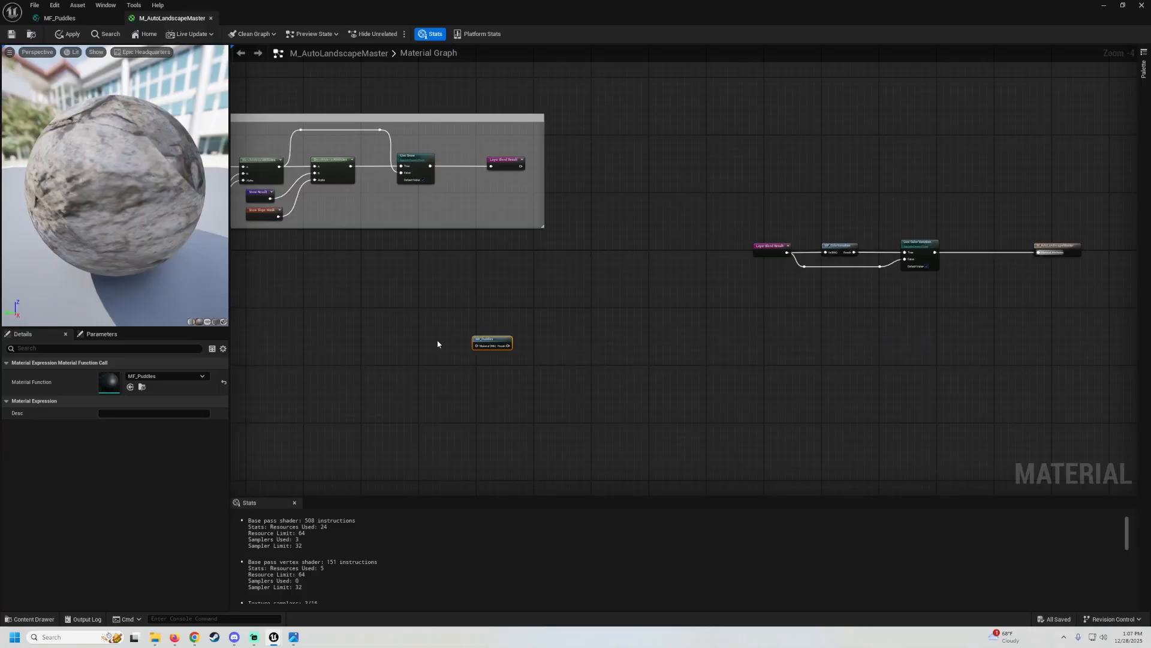
{"action": "left_click_drag", "start_coordinate": [438, 345], "coordinate": [373, 330]}
{"action": "right_click_drag", "start_coordinate": [346, 305], "coordinate": [740, 248]}
{"action": "scroll", "coordinate": [629, 244], "scroll_direction": "up", "scroll_amount": 3}
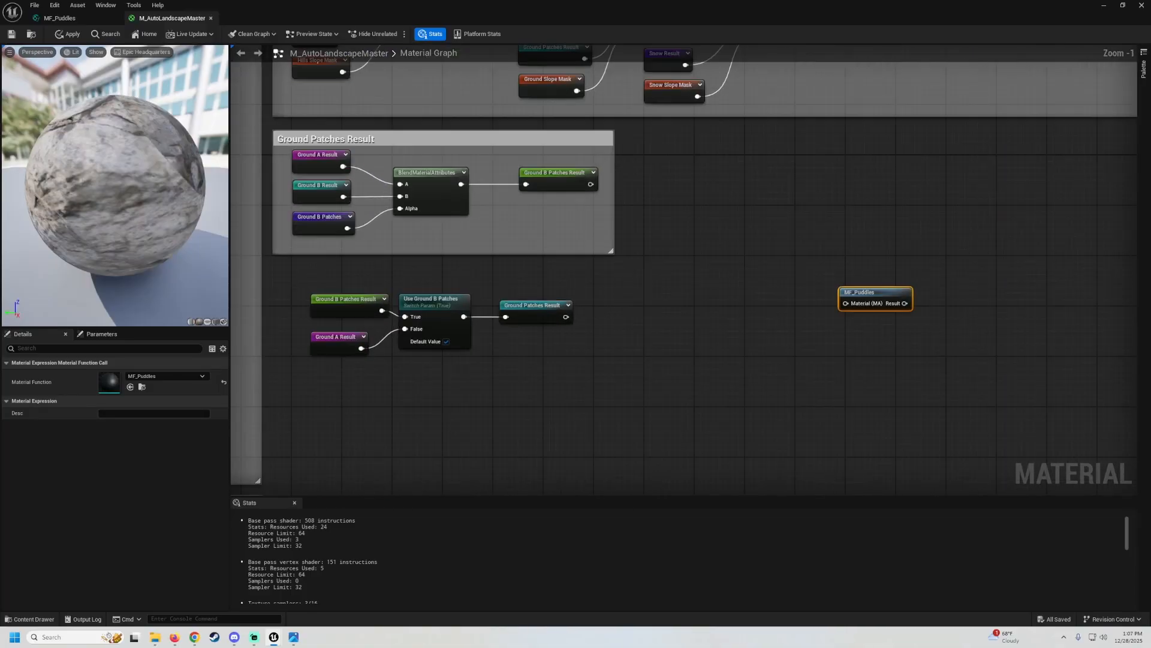
{"action": "right_click_drag", "start_coordinate": [802, 280], "coordinate": [847, 264]}
{"action": "left_click_drag", "start_coordinate": [910, 293], "coordinate": [540, 361]}
Move the Ground Patches Result reroute further out and wire MF_Puddles between Use Ground B Patches and it
{"action": "left_click_drag", "start_coordinate": [584, 290], "coordinate": [691, 289]}
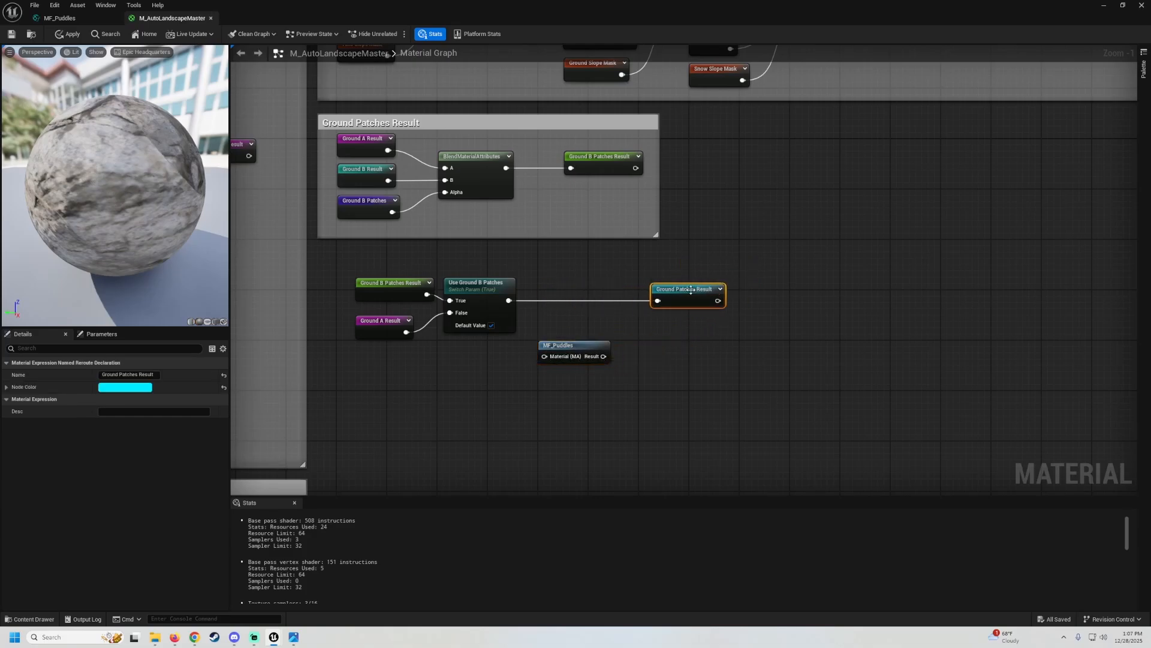
{"action": "left_click_drag", "start_coordinate": [545, 357], "coordinate": [509, 301]}
{"action": "left_click_drag", "start_coordinate": [603, 356], "coordinate": [588, 296]}
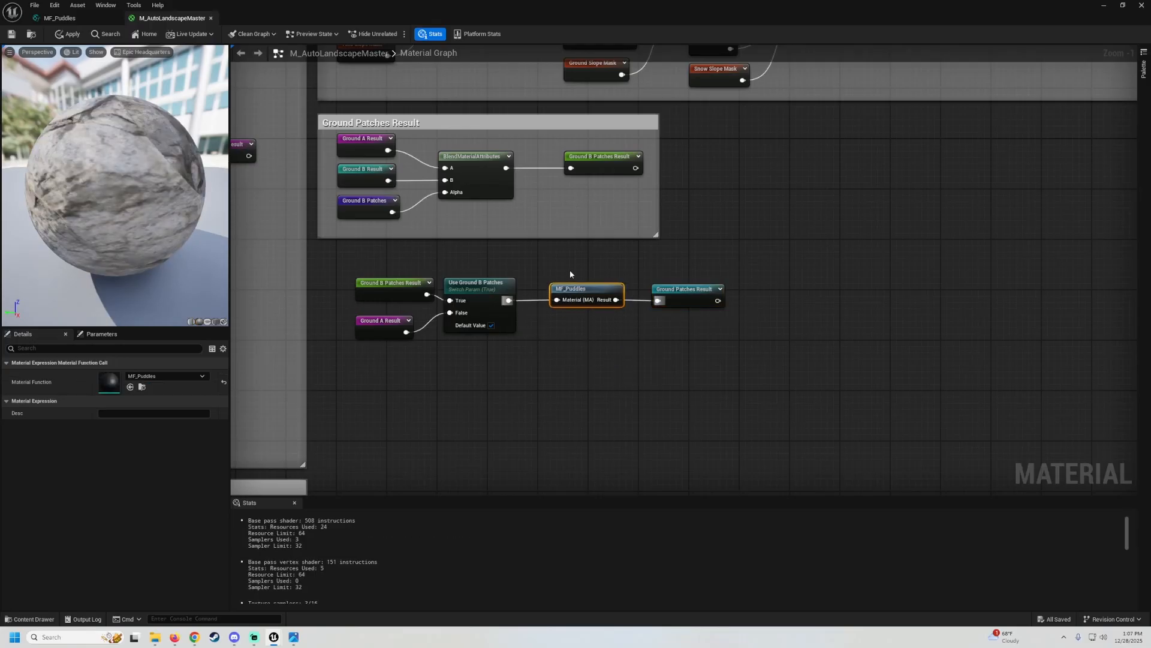
Rename the comment around the BlendMaterialAttributes nodes to "Ground B Patches Result"
{"action": "right_click_drag", "start_coordinate": [371, 106], "coordinate": [409, 106]}
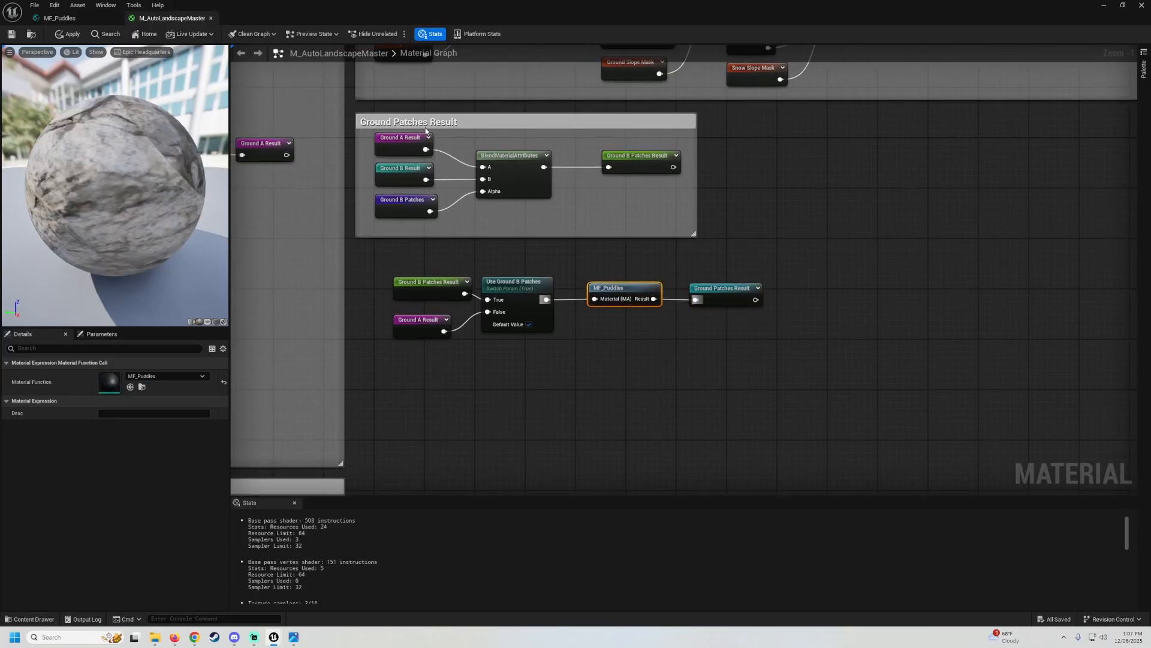
{"action": "left_click", "coordinate": [426, 131]}
{"action": "left_click", "coordinate": [374, 124]}
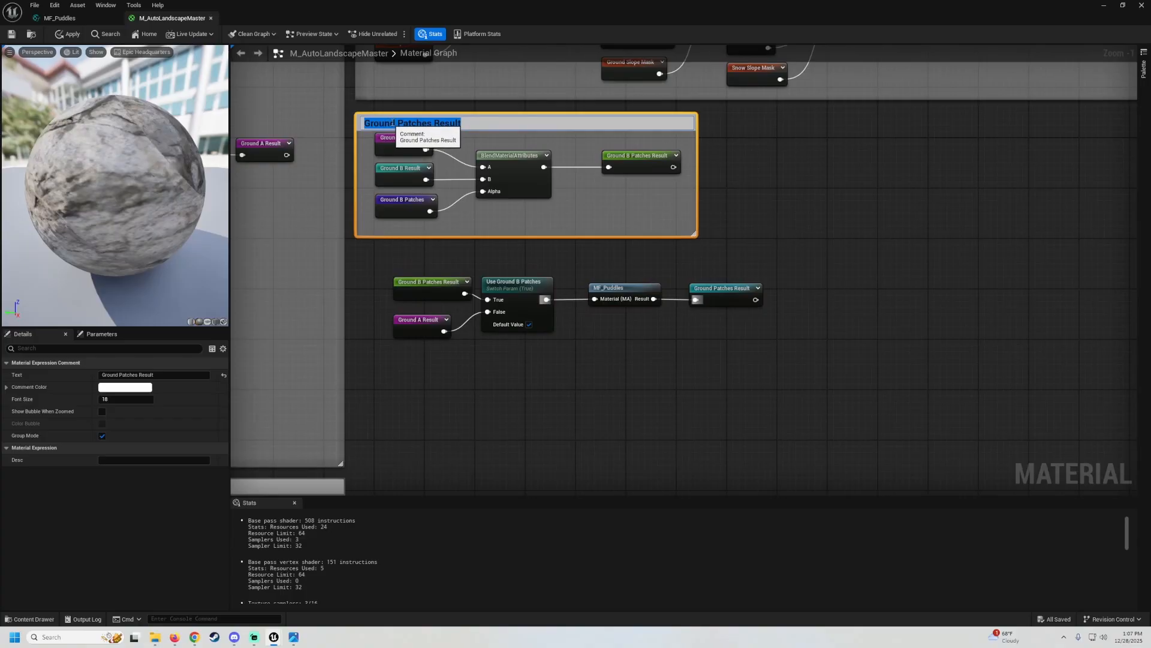
{"action": "left_click", "coordinate": [394, 123]}
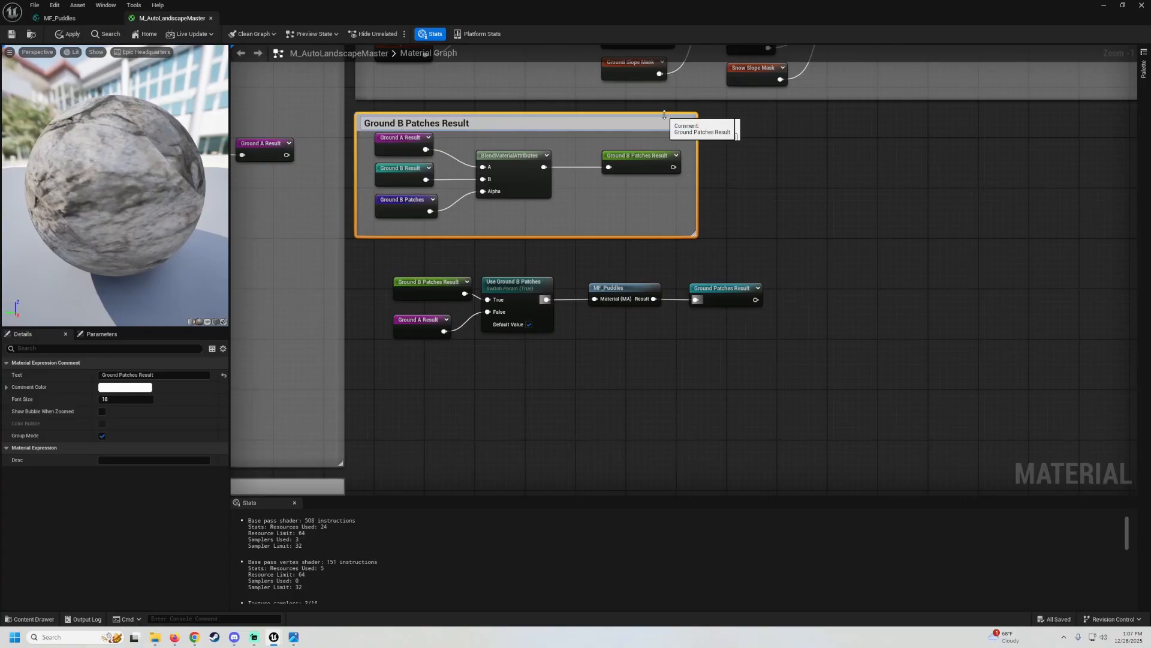
{"action": "key", "text": "Return"}
Enclose the switch, MF_Puddles and reroute nodes in a comment titled "Ground Patches Result", aligned under the Ground B Patches Result comment
{"action": "left_click_drag", "start_coordinate": [837, 355], "coordinate": [383, 259]}
{"action": "key", "text": "c"}
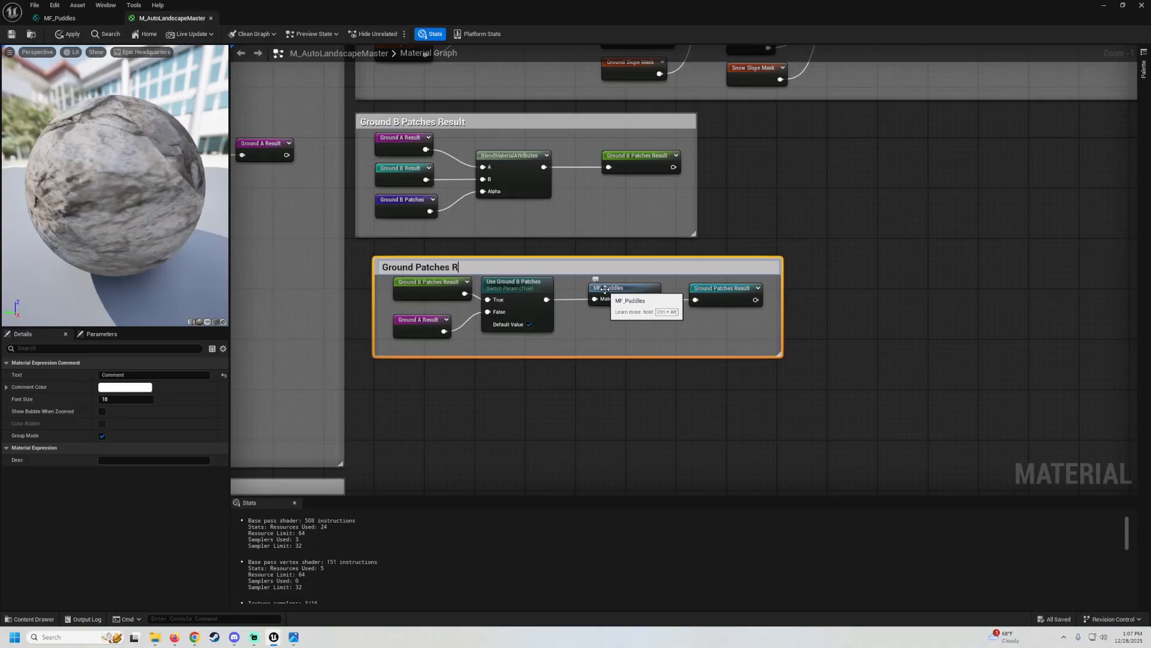
{"action": "type", "text": "Ground Patches Result"}
{"action": "key", "text": "Return"}
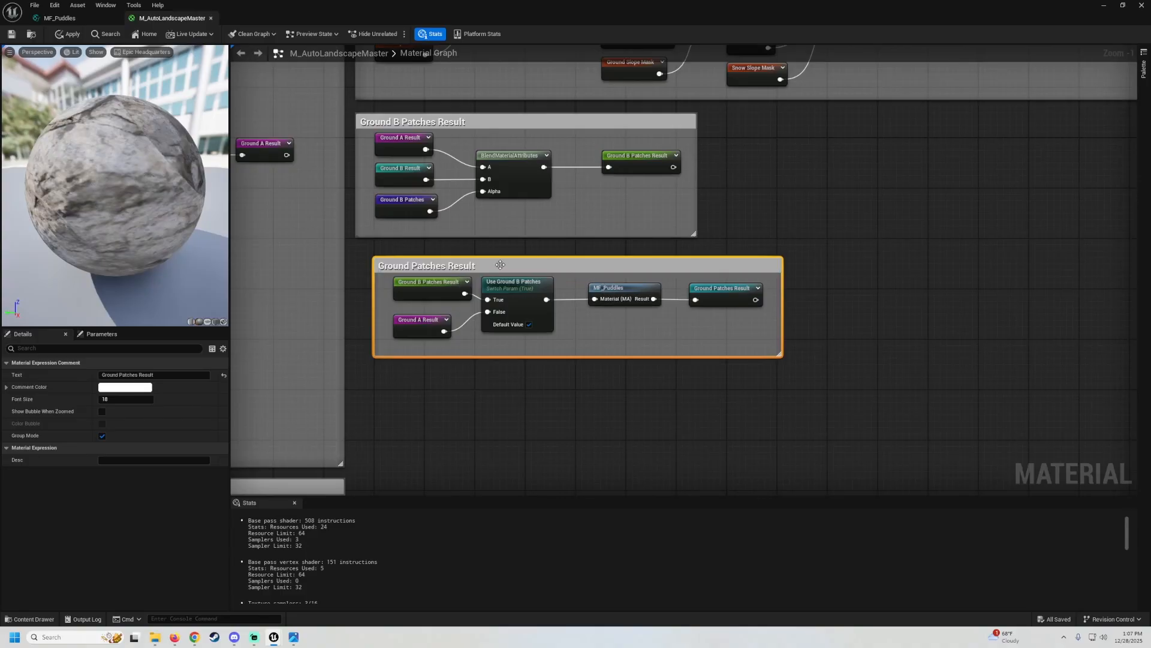
{"action": "left_click_drag", "start_coordinate": [492, 265], "coordinate": [474, 254]}
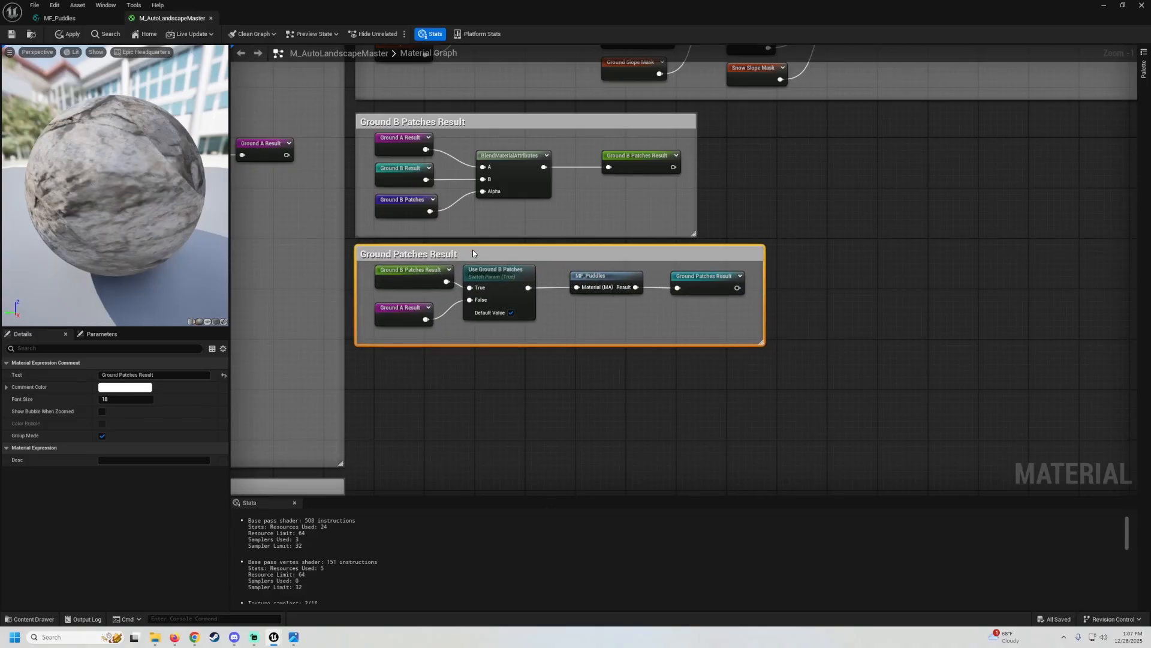
Apply and save M_AutoLandscapeMaster, then shrink its editor and move it clear of the level viewport
{"action": "left_click", "coordinate": [69, 35]}
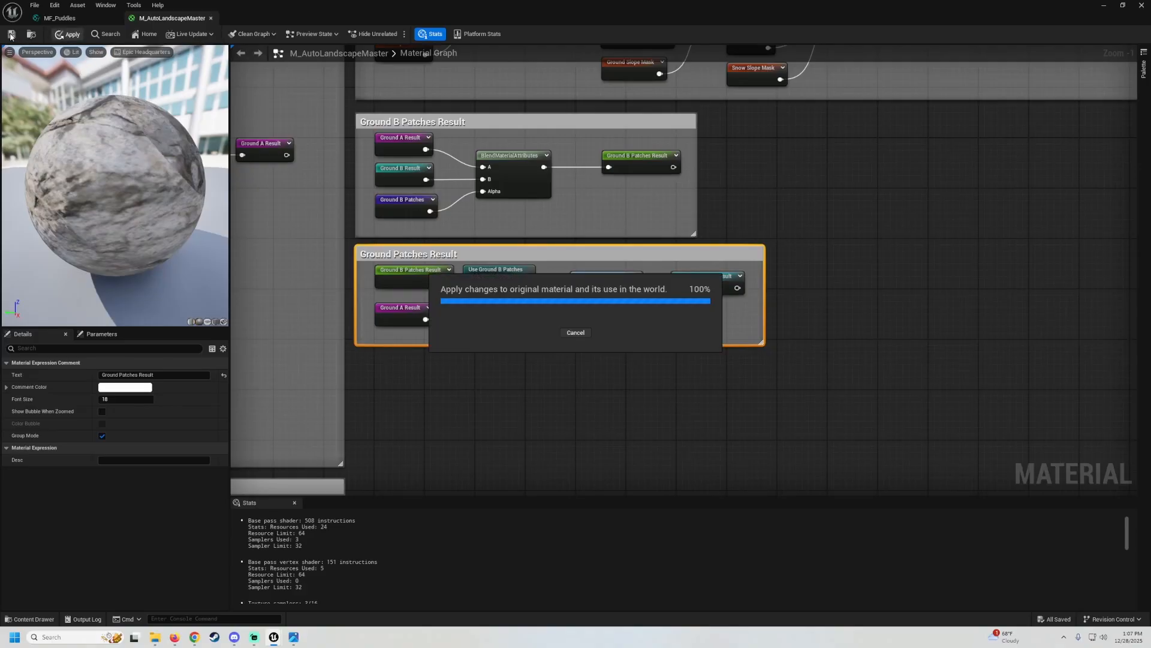
{"action": "left_click", "coordinate": [11, 34]}
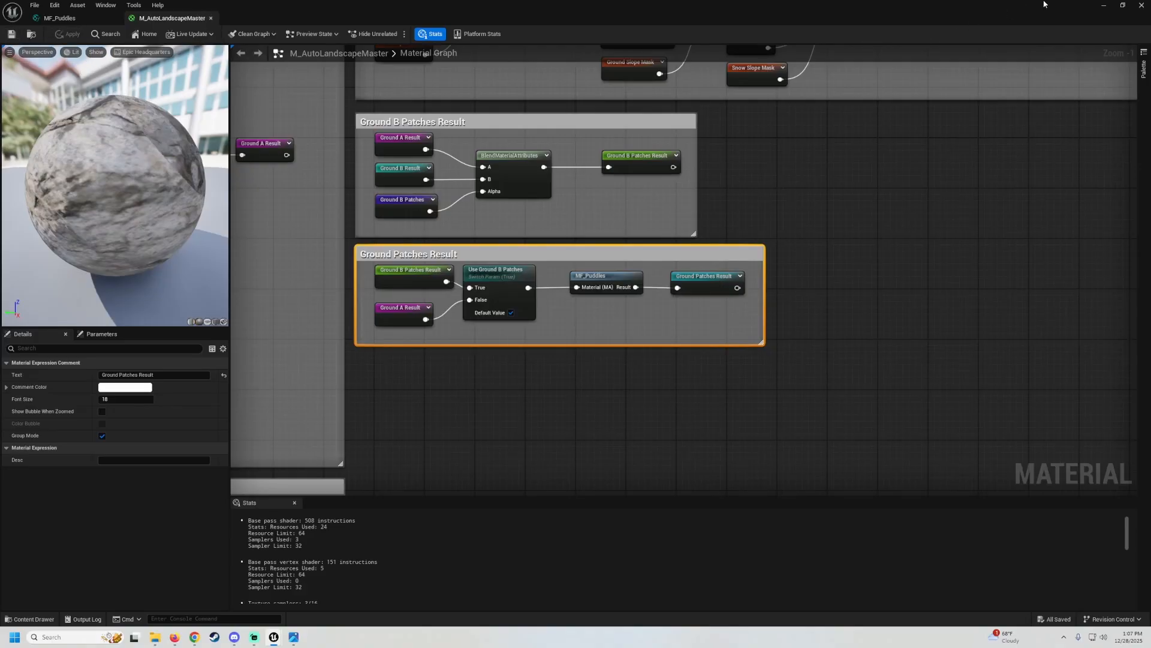
{"action": "left_click", "coordinate": [1121, 4]}
{"action": "left_click_drag", "start_coordinate": [617, 303], "coordinate": [613, 425]}
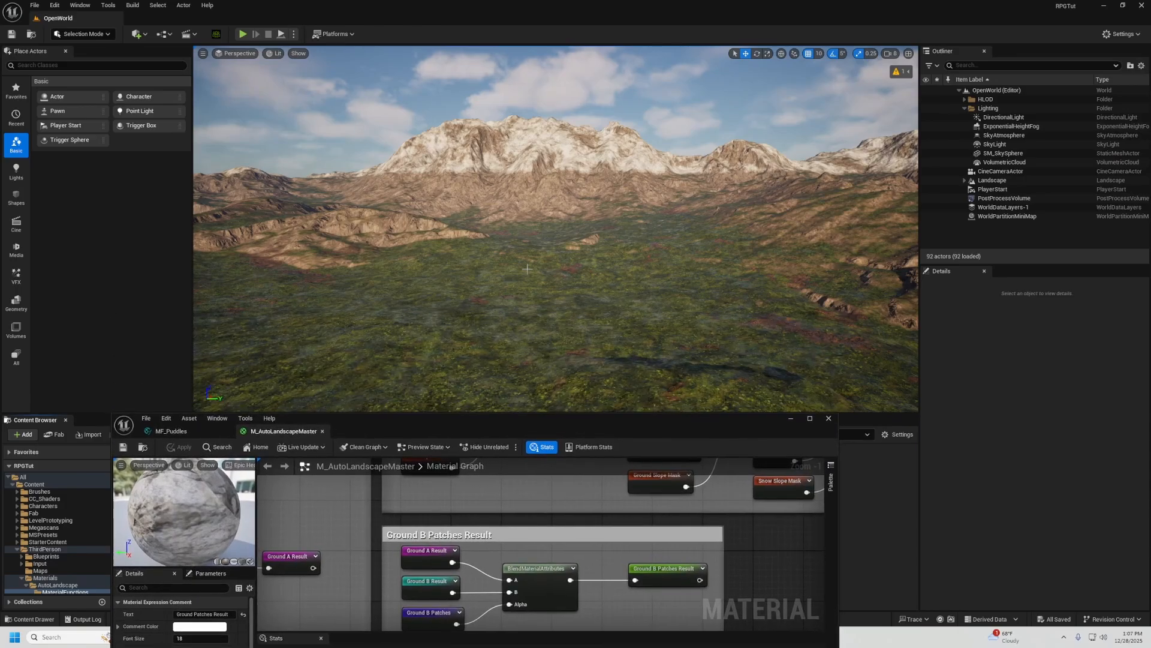
Fly over the grass and dirt areas of the landscape to examine the puddles up close
{"action": "key", "text": "w"}
{"action": "right_click_drag", "start_coordinate": [555, 228], "coordinate": [449, 300]}
{"action": "key", "text": "w"}
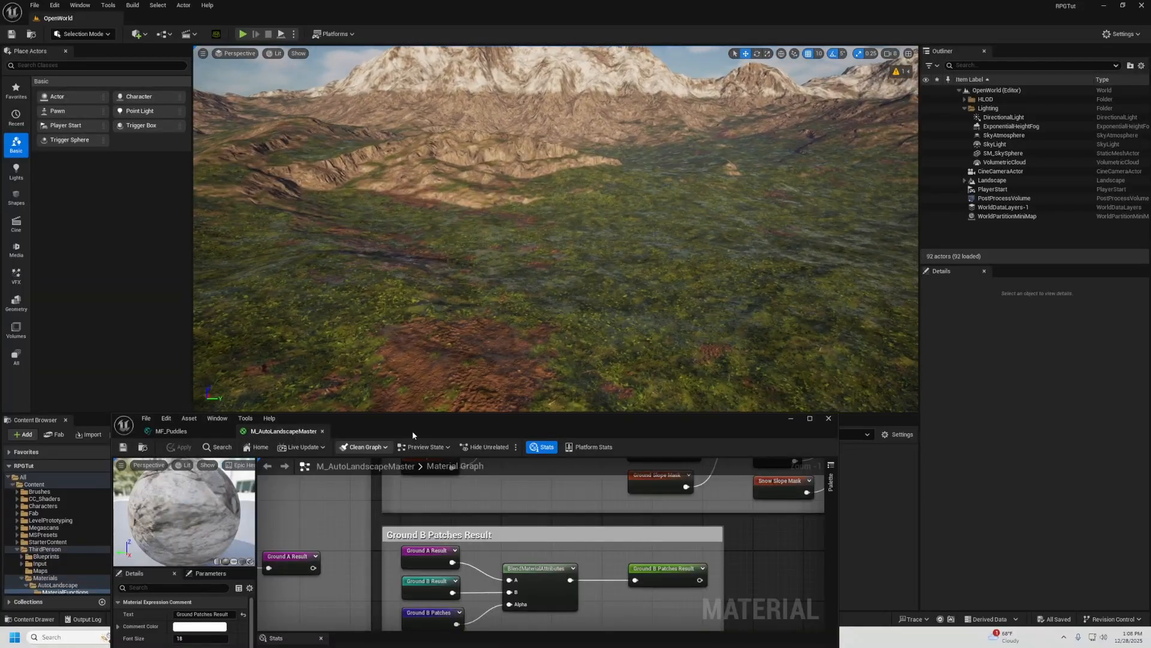
{"action": "left_click_drag", "start_coordinate": [413, 435], "coordinate": [658, 423]}
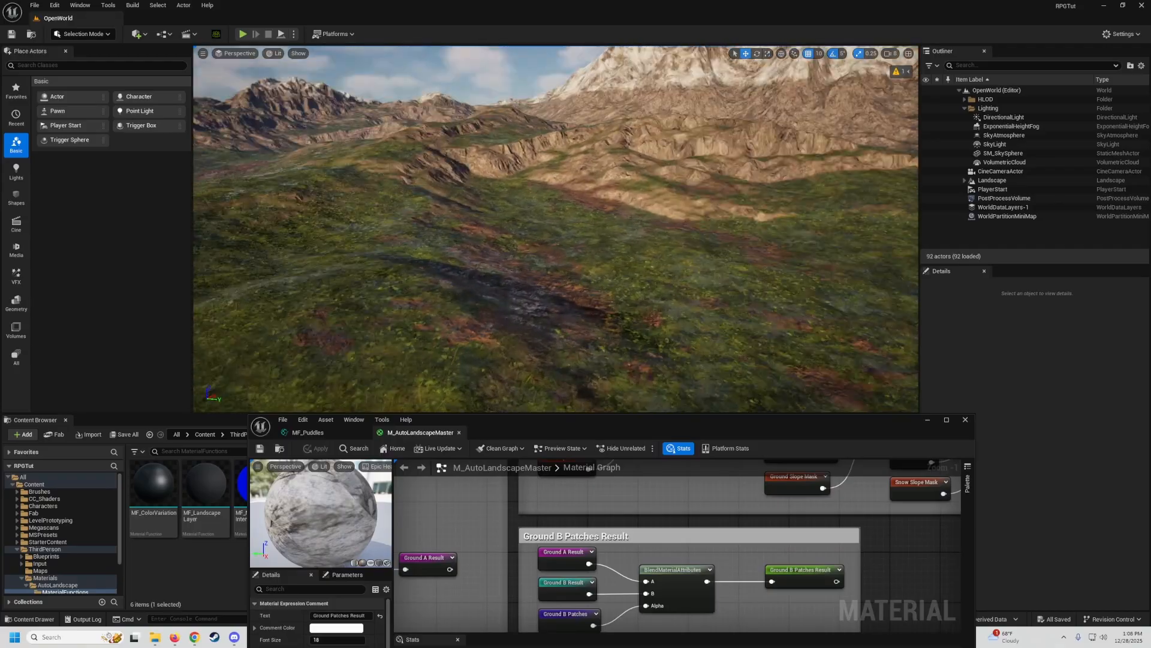
{"action": "right_click_drag", "start_coordinate": [556, 228], "coordinate": [520, 291]}
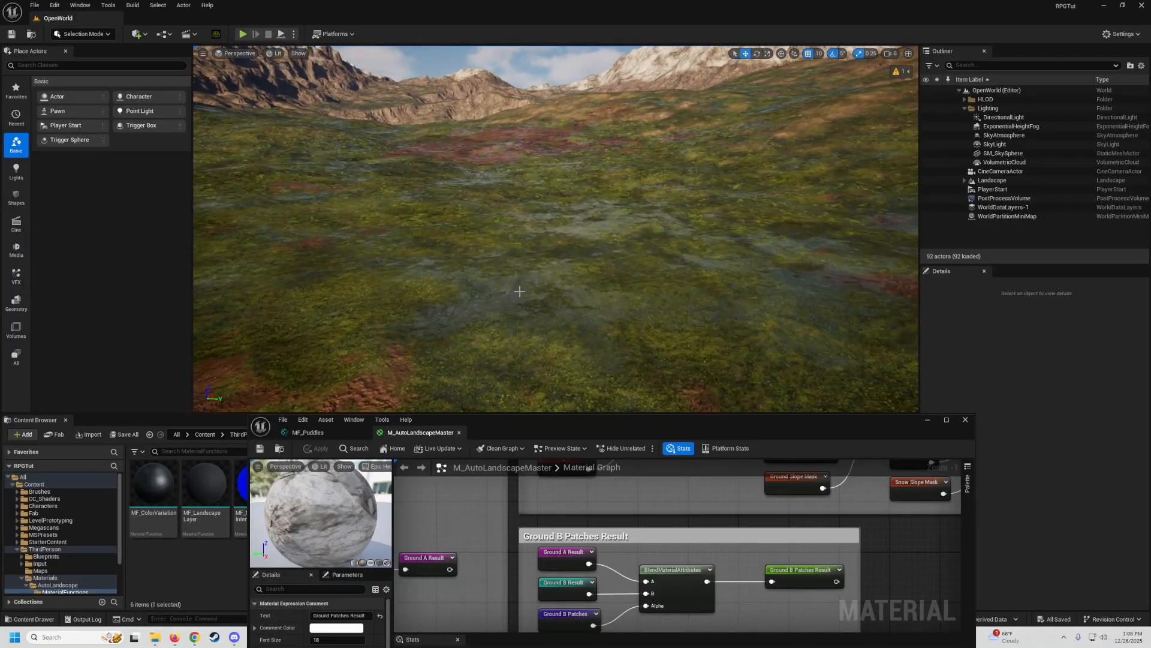
Return to the full-size MF_Puddles graph and place the OneMinus node right beside the Lerp
{"action": "left_click_drag", "start_coordinate": [677, 430], "coordinate": [671, 250]}
{"action": "left_click", "coordinate": [303, 253]}
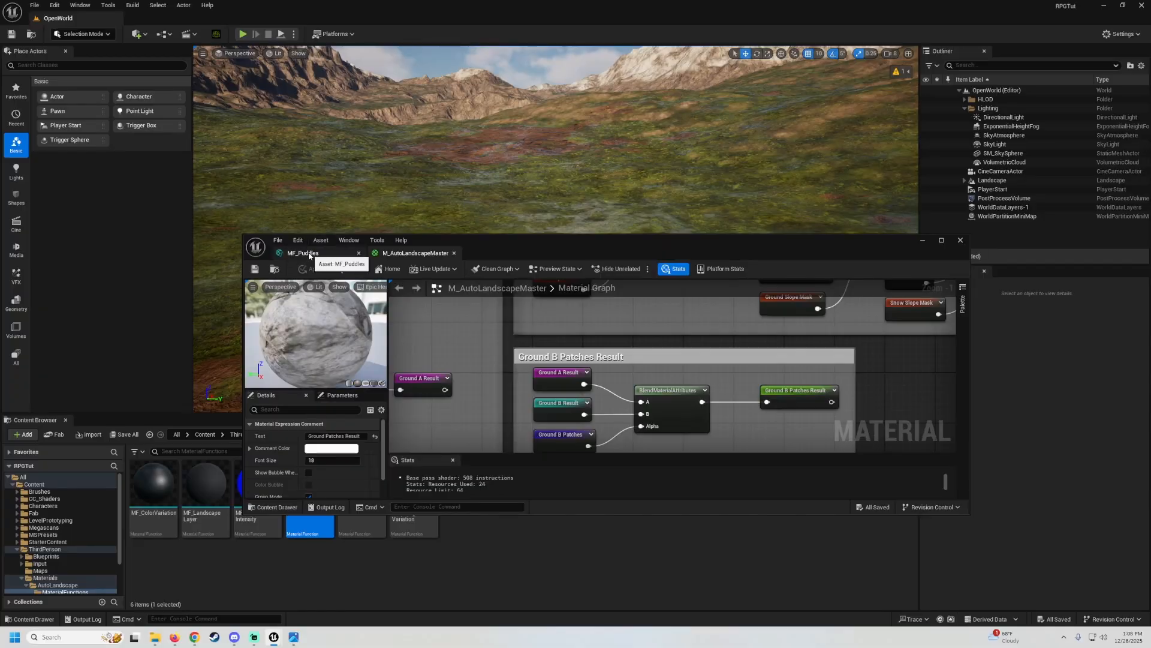
{"action": "left_click", "coordinate": [942, 241]}
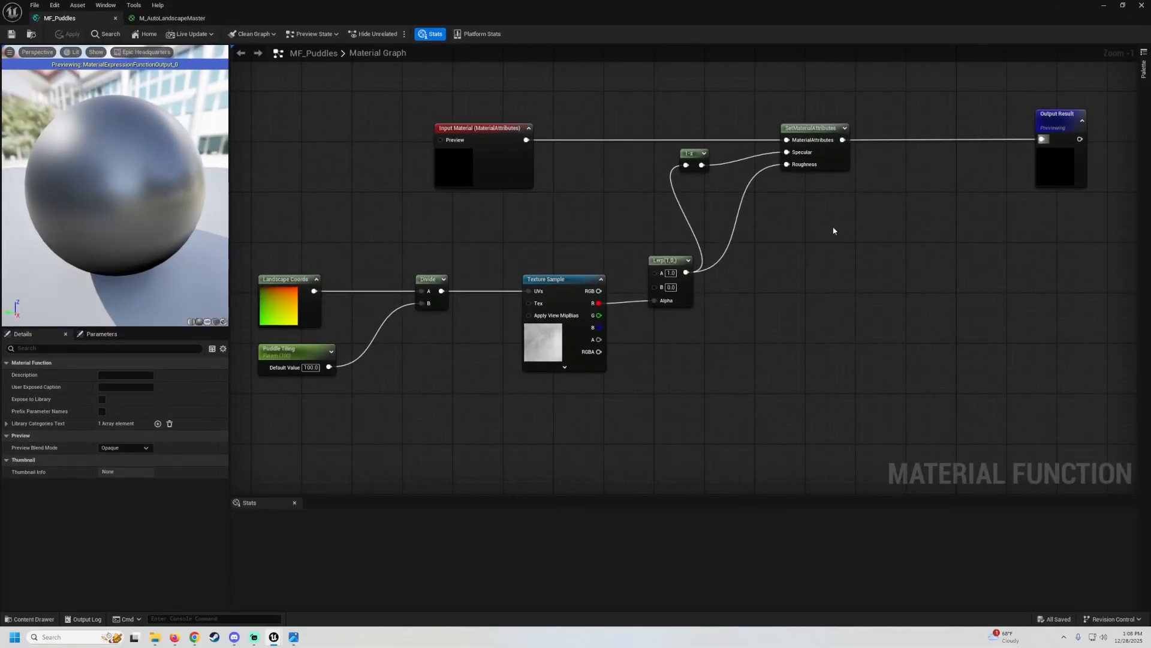
{"action": "right_click_drag", "start_coordinate": [604, 190], "coordinate": [738, 90]}
{"action": "right_click_drag", "start_coordinate": [876, 255], "coordinate": [658, 342]}
{"action": "left_click_drag", "start_coordinate": [618, 162], "coordinate": [650, 244]}
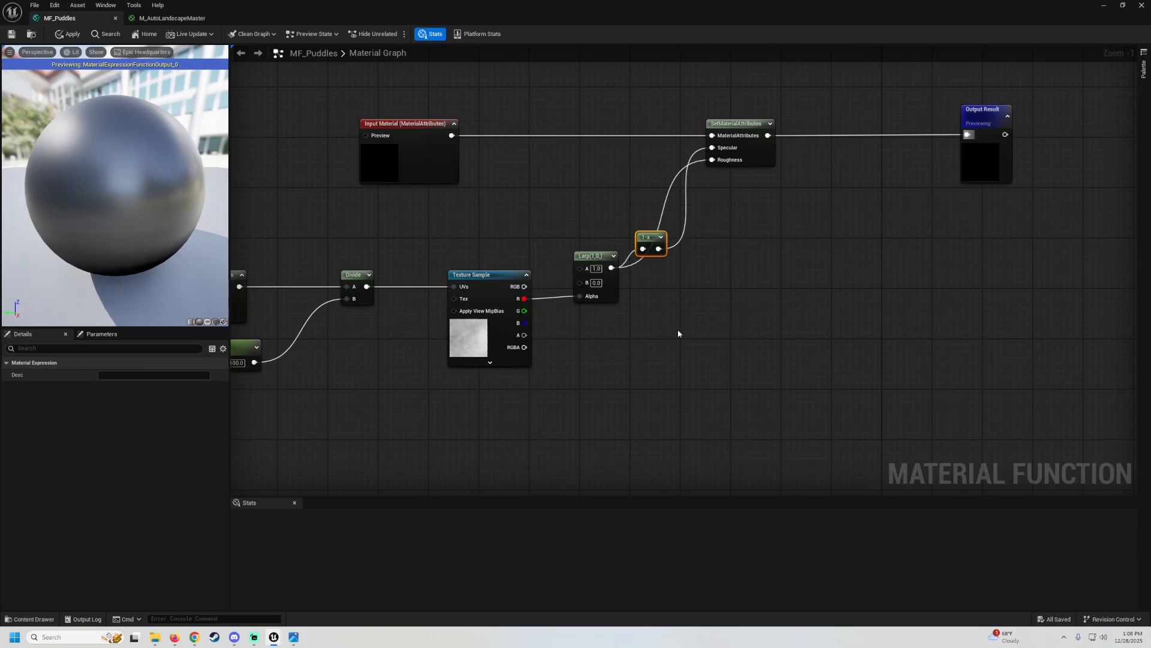
Move the noise texture, Lerp, OneMinus and Puddle Tiling nodes well below the main material attributes row
{"action": "left_click_drag", "start_coordinate": [678, 334], "coordinate": [240, 262]}
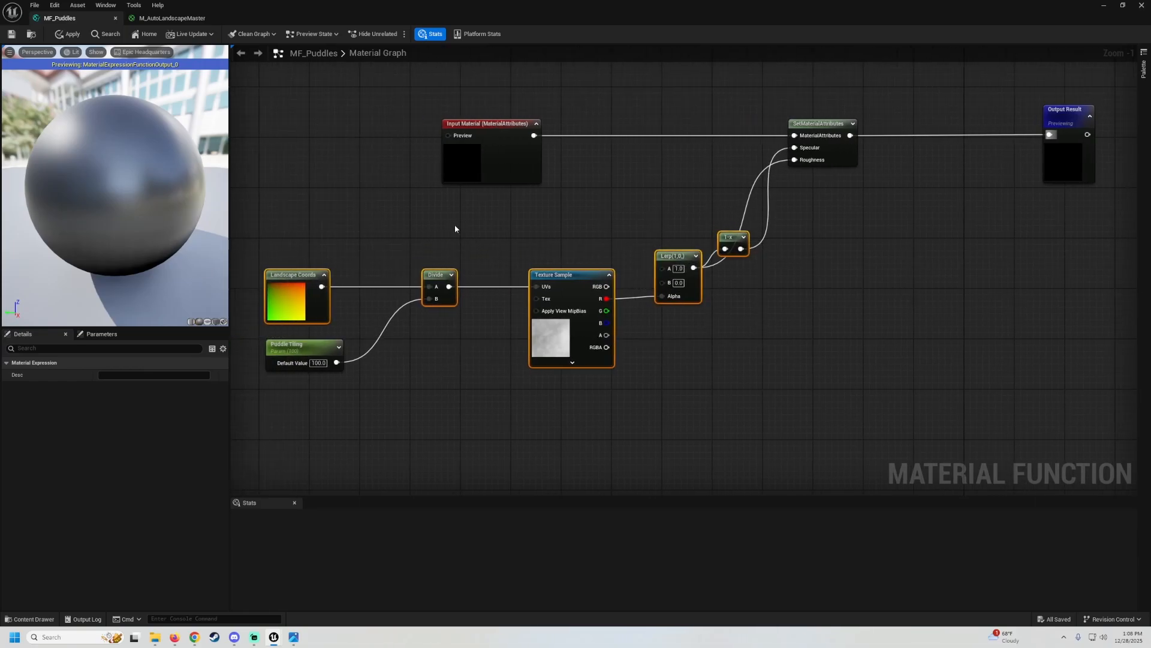
{"action": "right_click_drag", "start_coordinate": [455, 229], "coordinate": [629, 165]}
{"action": "scroll", "coordinate": [612, 213], "scroll_direction": "down", "scroll_amount": 2}
{"action": "left_click_drag", "start_coordinate": [701, 244], "coordinate": [528, 371]}
{"action": "left_click_drag", "start_coordinate": [498, 277], "coordinate": [338, 397]}
{"action": "scroll", "coordinate": [943, 118], "scroll_direction": "up", "scroll_amount": 2}
Add a third attribute to the SetMaterialAttributes node and set its type to Normal
{"action": "right_click_drag", "start_coordinate": [944, 118], "coordinate": [835, 161]}
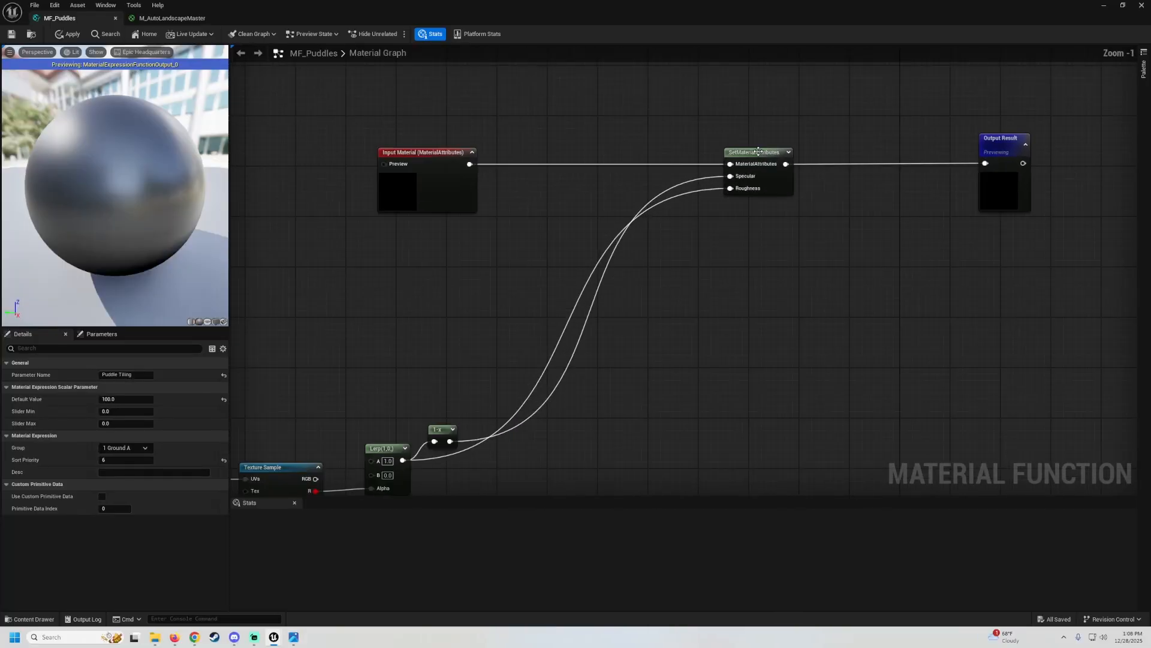
{"action": "left_click", "coordinate": [756, 152]}
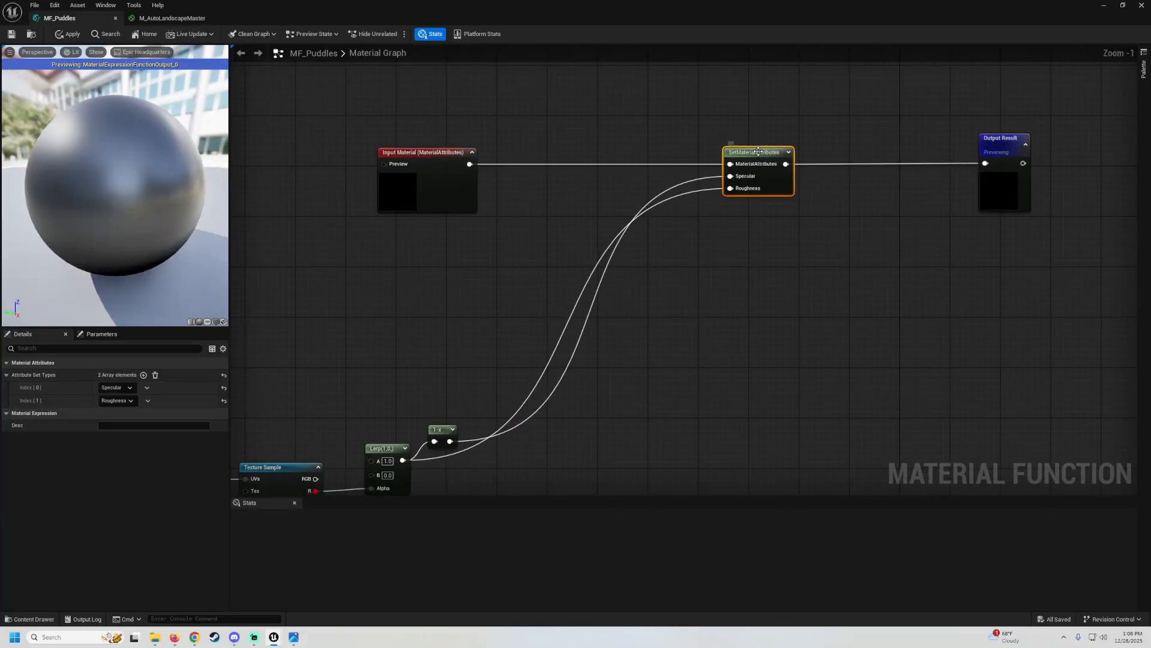
{"action": "left_click", "coordinate": [144, 376]}
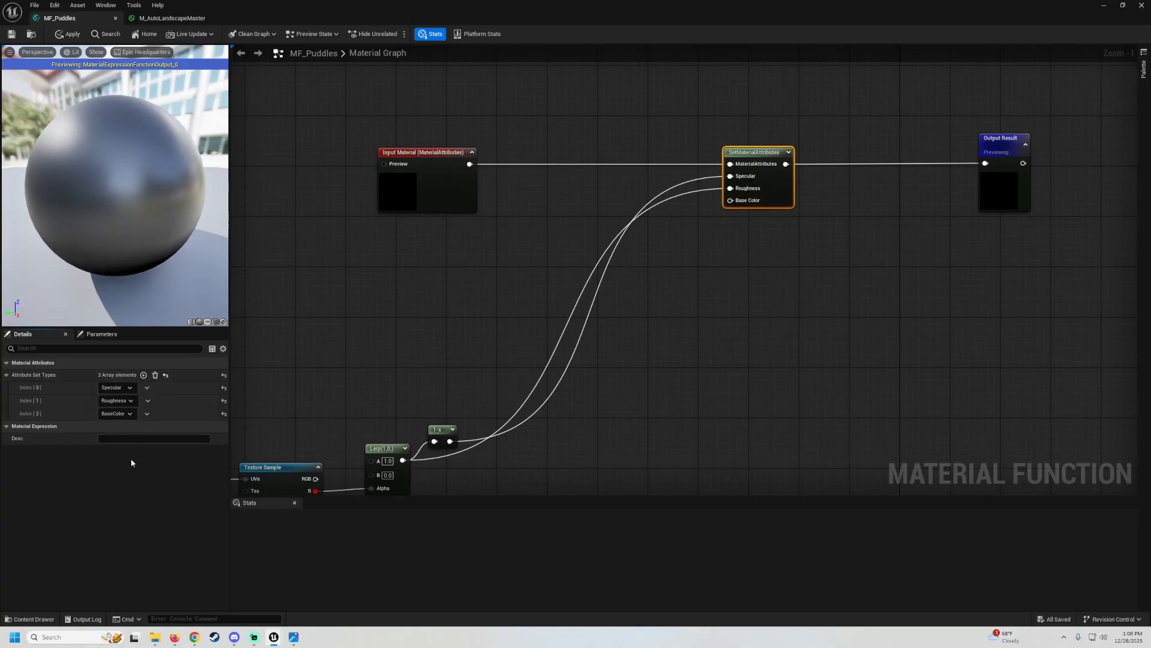
{"action": "left_click", "coordinate": [114, 414]}
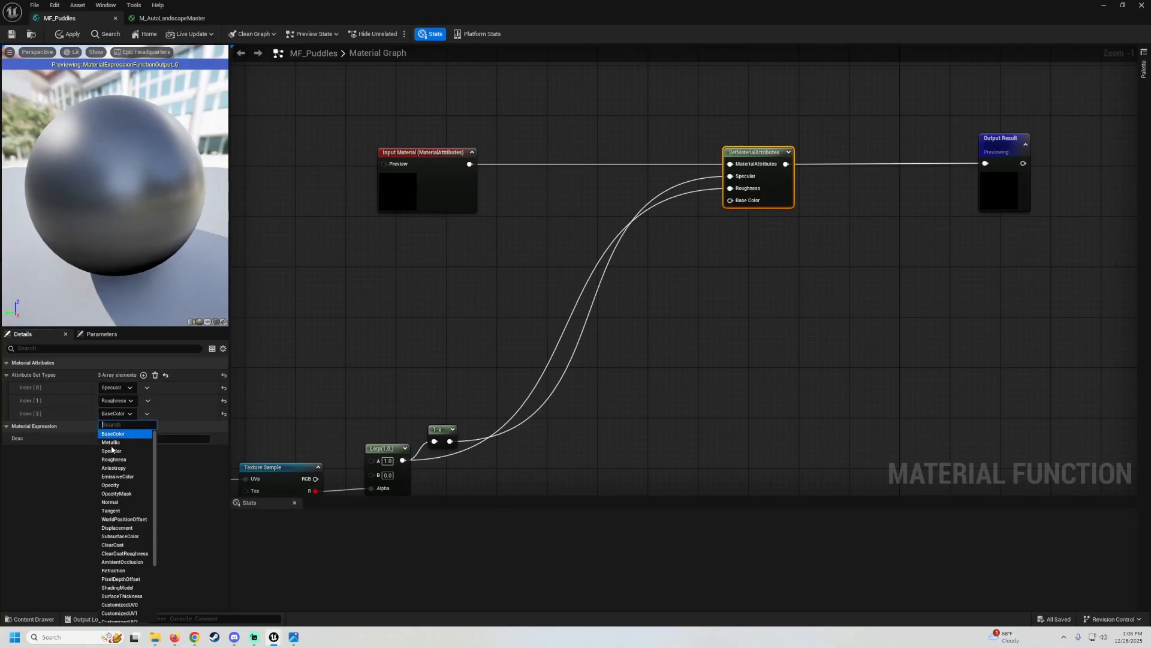
{"action": "left_click", "coordinate": [122, 503]}
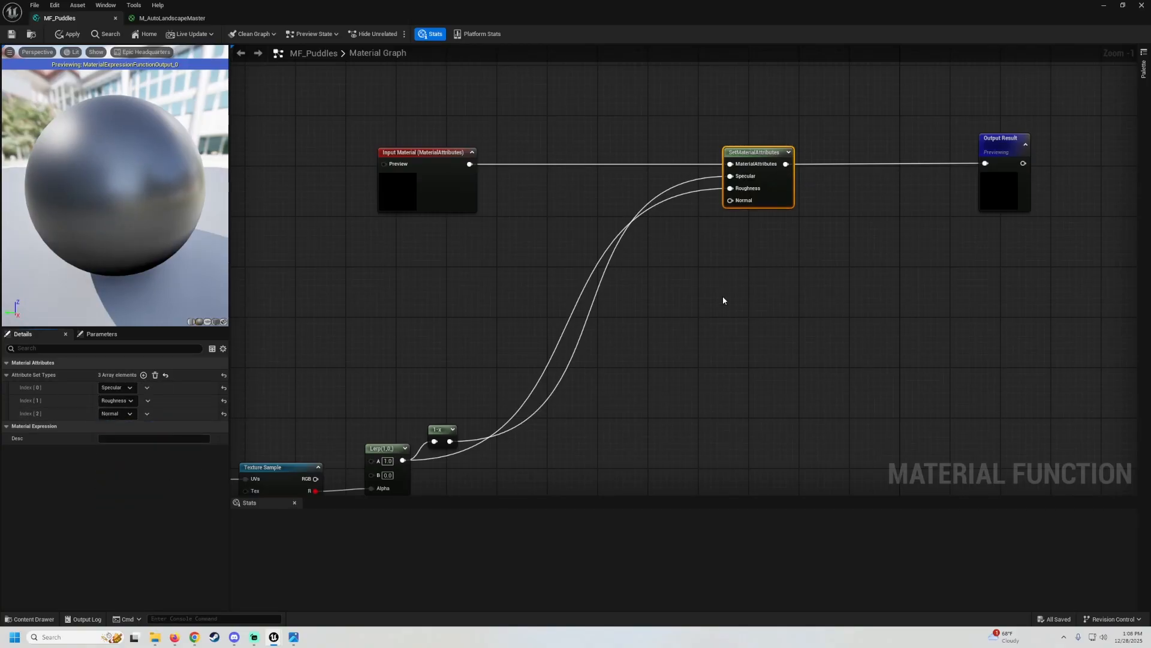
Reorder the SetMaterialAttributes attributes to Normal, Roughness, Specular
{"action": "right_click_drag", "start_coordinate": [729, 287], "coordinate": [616, 295]}
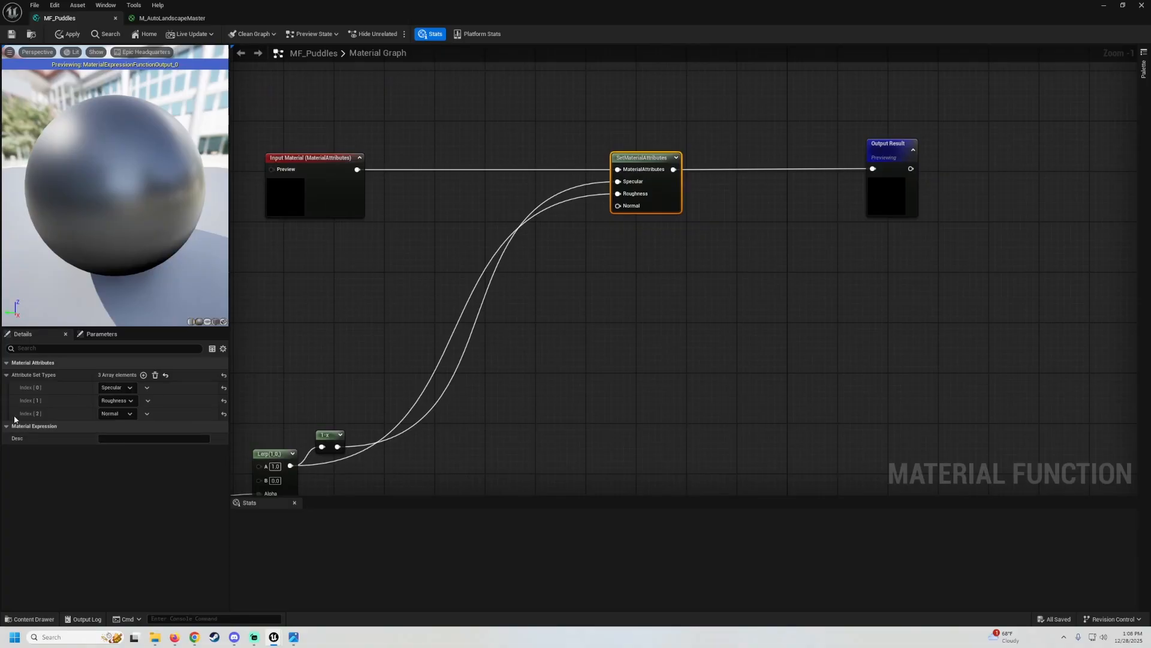
{"action": "left_click_drag", "start_coordinate": [11, 411], "coordinate": [18, 387]}
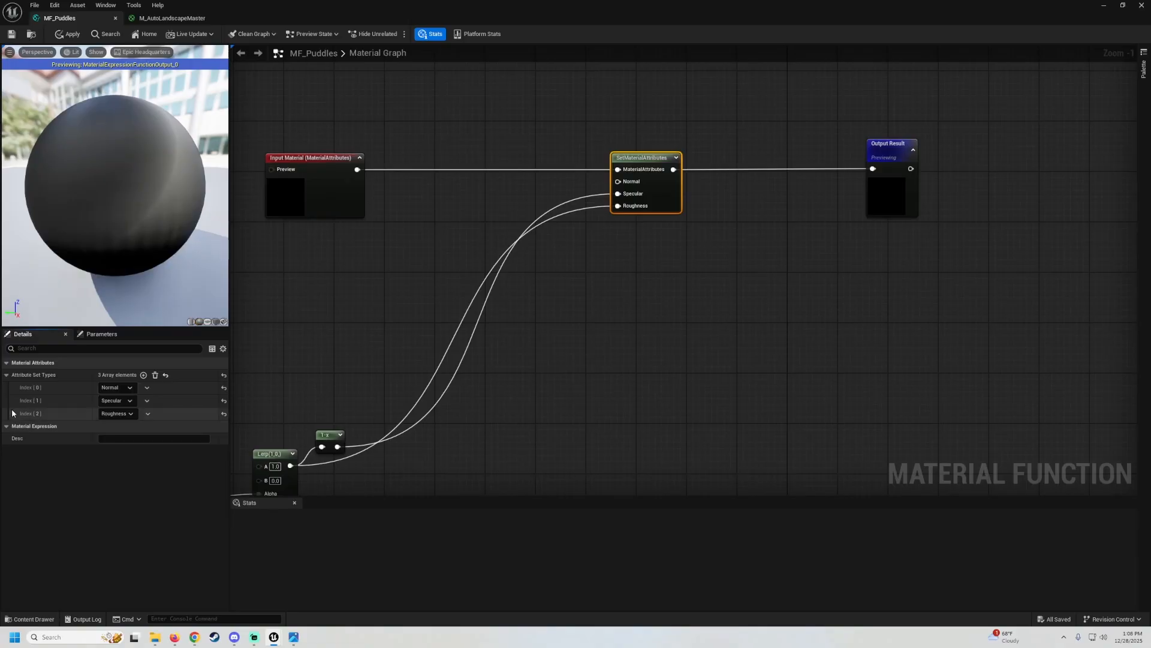
{"action": "left_click_drag", "start_coordinate": [10, 412], "coordinate": [11, 396]}
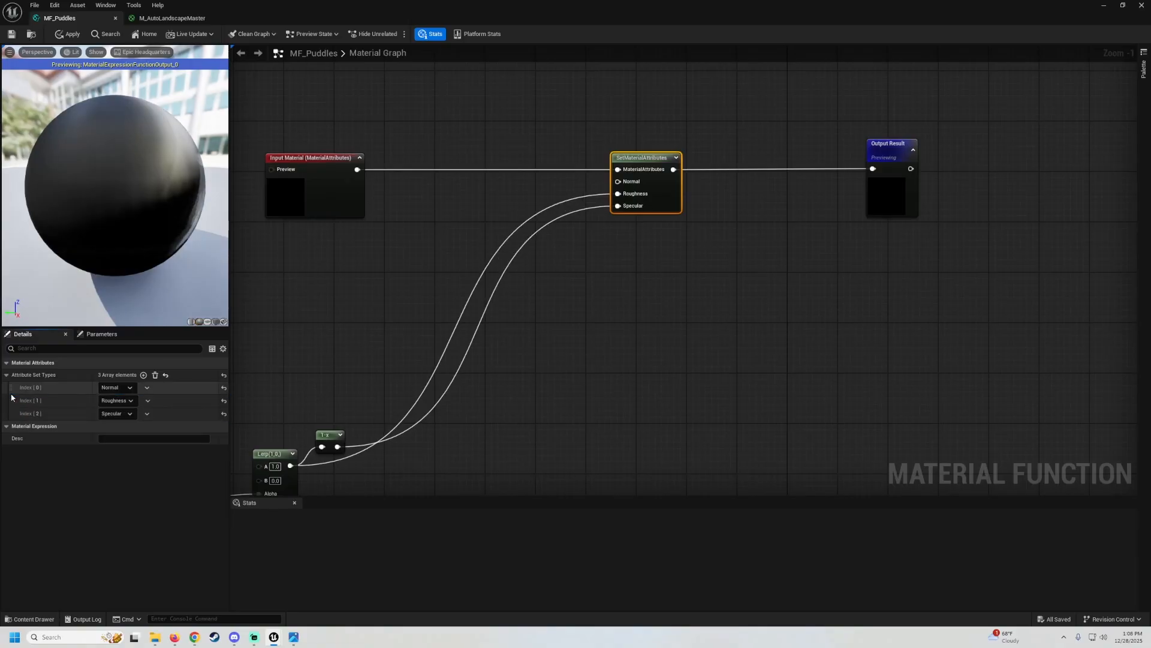
Move the OneMinus node down so it sits just below the Lerp's output wire
{"action": "right_click_drag", "start_coordinate": [669, 350], "coordinate": [835, 271]}
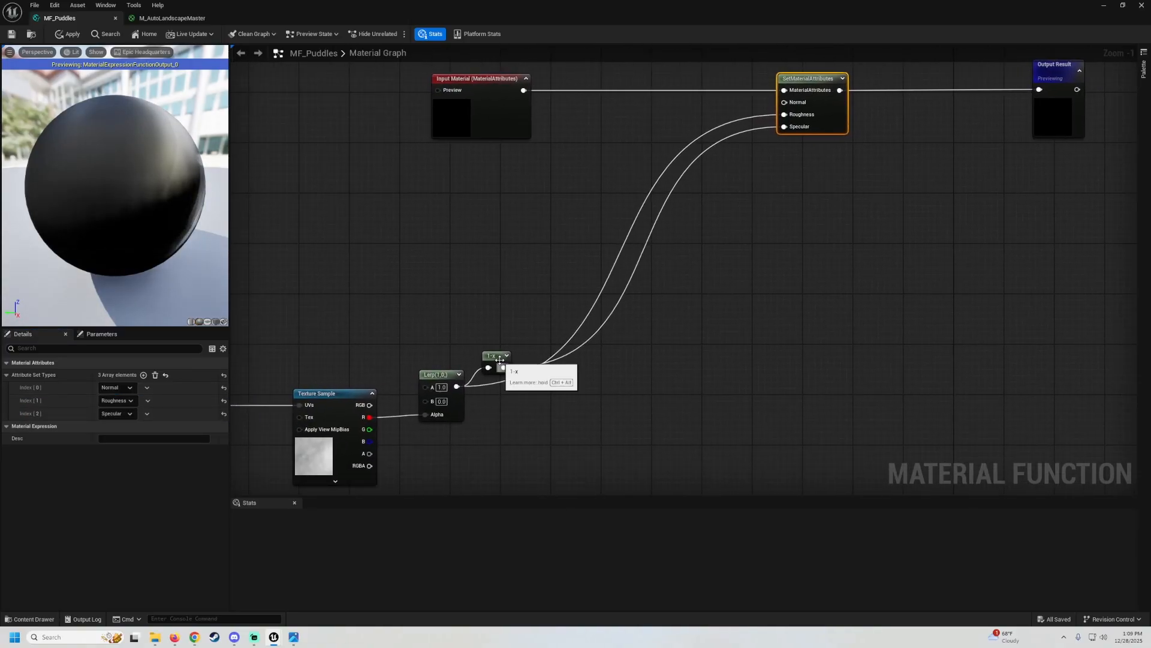
{"action": "left_click_drag", "start_coordinate": [500, 363], "coordinate": [493, 407]}
{"action": "right_click_drag", "start_coordinate": [482, 320], "coordinate": [581, 334]}
{"action": "right_click_drag", "start_coordinate": [490, 261], "coordinate": [545, 254]}
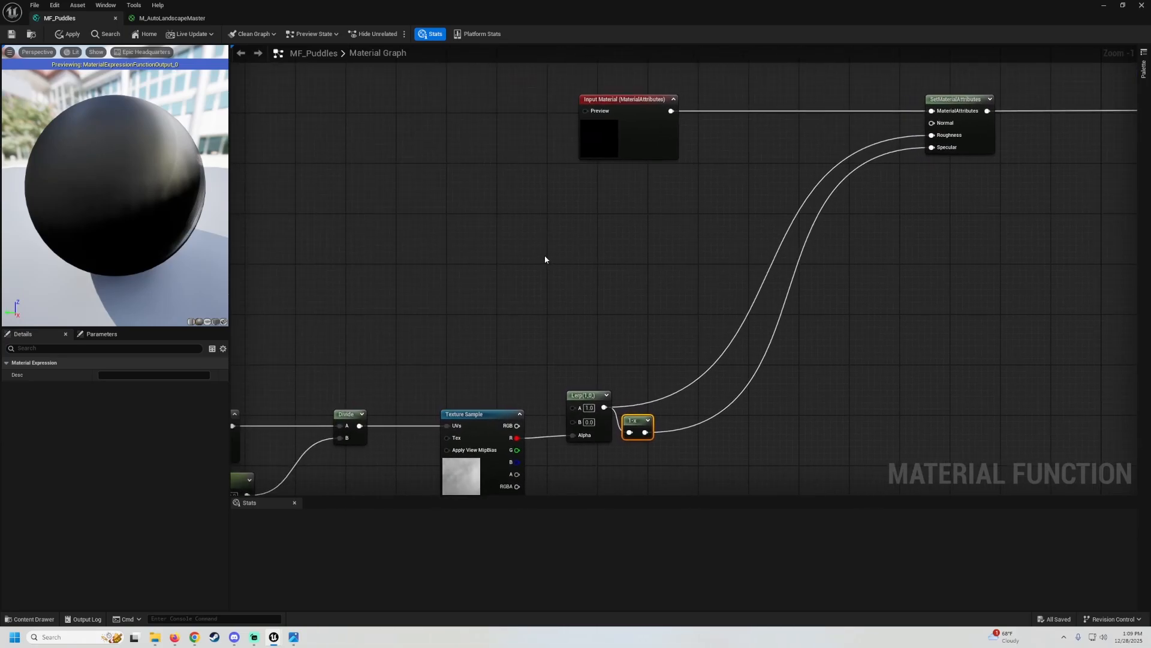
Add a three-component constant vector above the noise texture and set its value to 0, 0, 1
{"action": "left_click", "coordinate": [535, 260]}
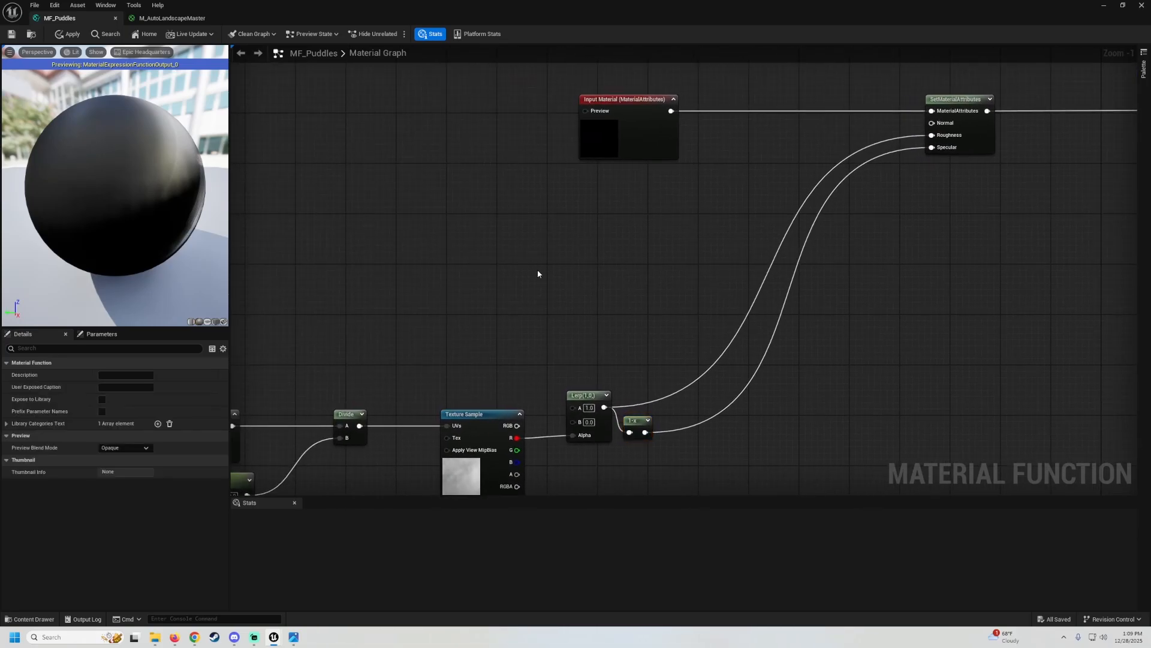
{"action": "left_click", "coordinate": [537, 262]}
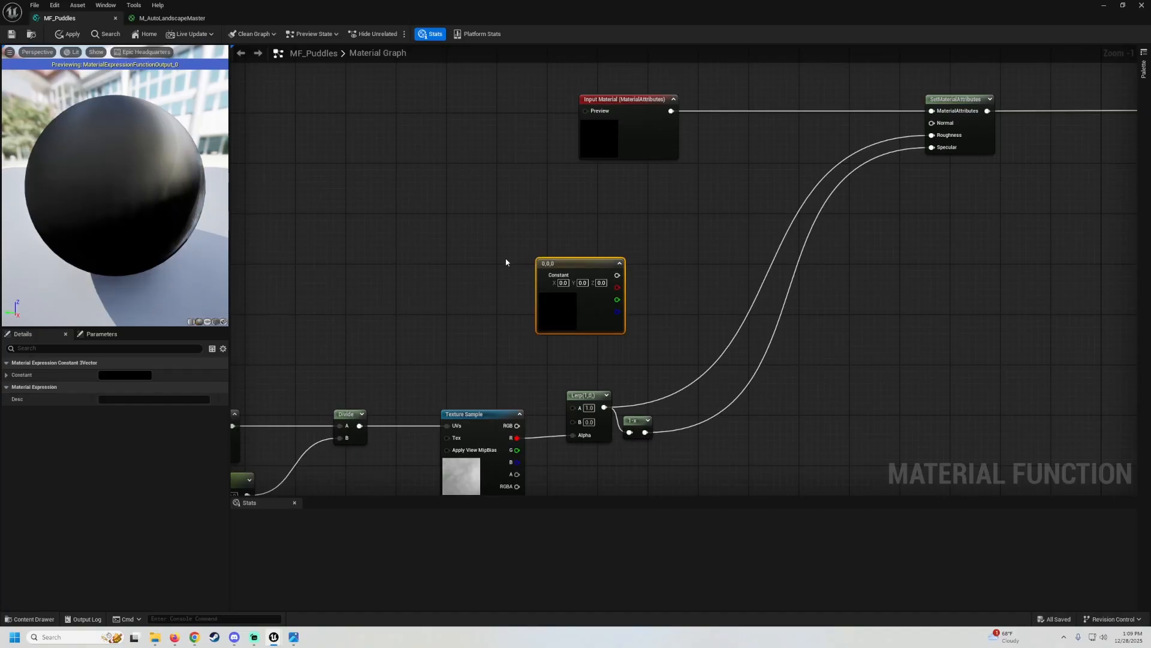
{"action": "left_click_drag", "start_coordinate": [558, 305], "coordinate": [524, 299]}
{"action": "right_click_drag", "start_coordinate": [607, 274], "coordinate": [513, 222]}
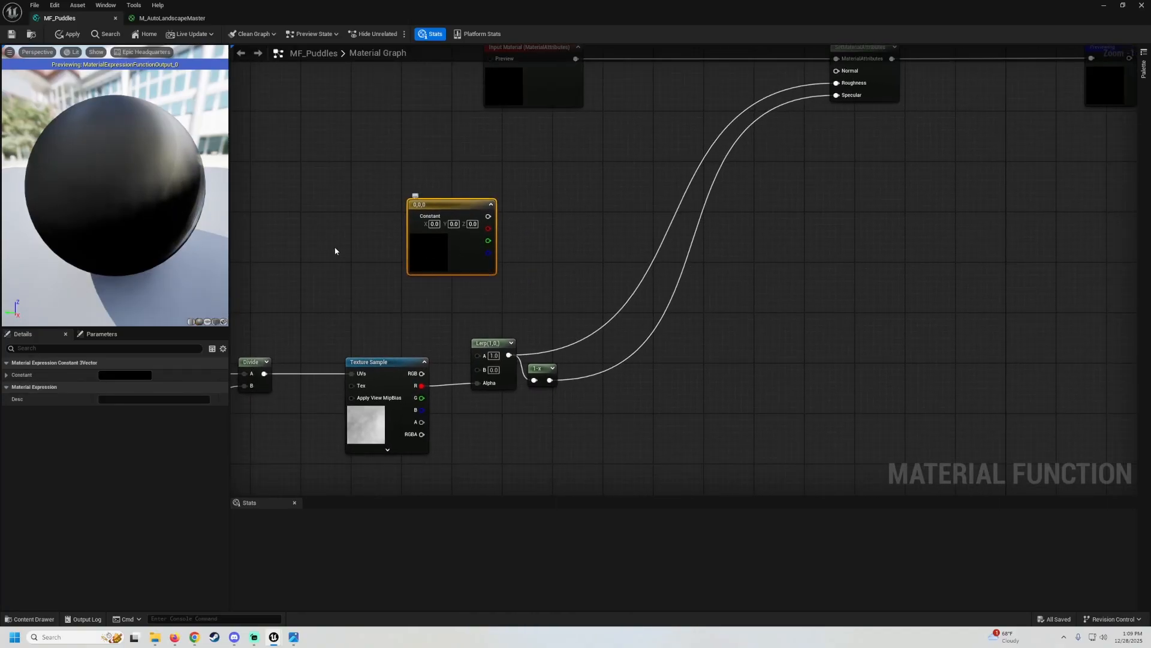
{"action": "right_click_drag", "start_coordinate": [362, 255], "coordinate": [412, 247]}
{"action": "left_click", "coordinate": [7, 376]}
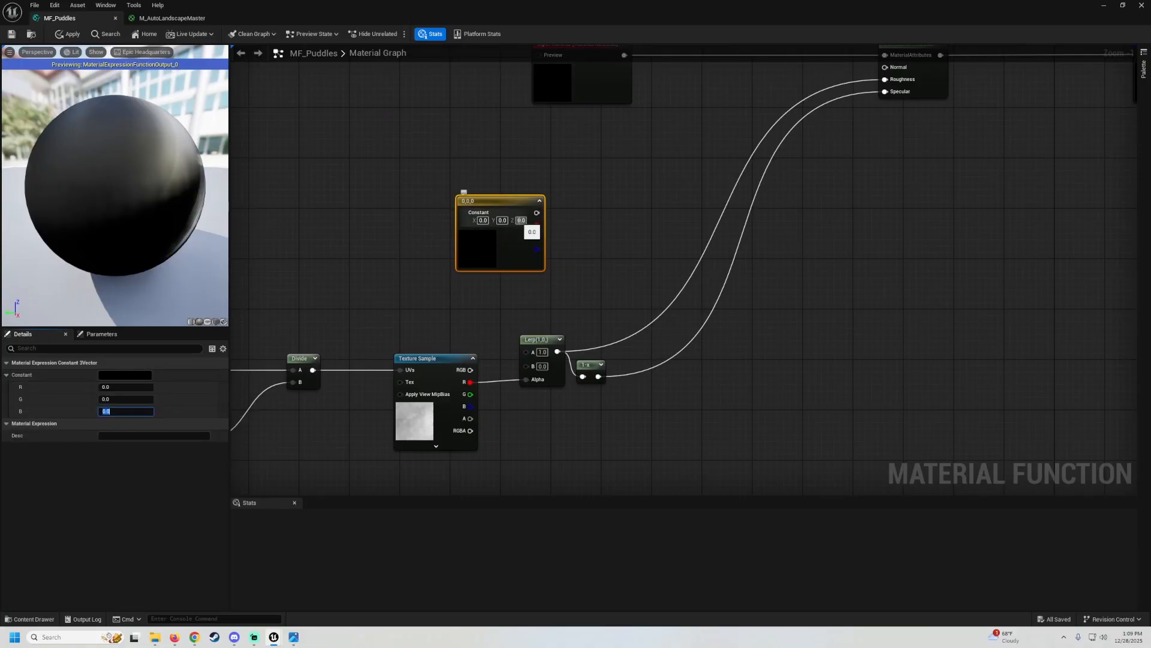
{"action": "type", "text": "1"}
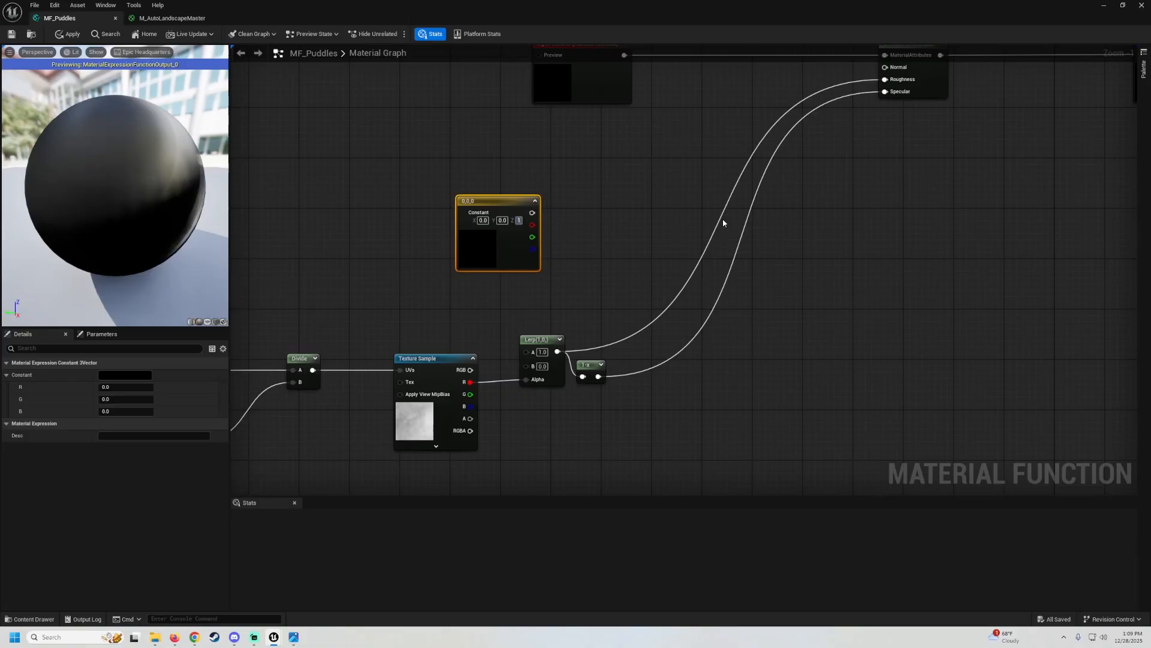
{"action": "key", "text": "Return"}
Create a GetMaterialAttributes node from the Input Material output and add a Normal attribute to it
{"action": "right_click_drag", "start_coordinate": [702, 206], "coordinate": [652, 185]}
{"action": "left_click_drag", "start_coordinate": [555, 143], "coordinate": [512, 81]}
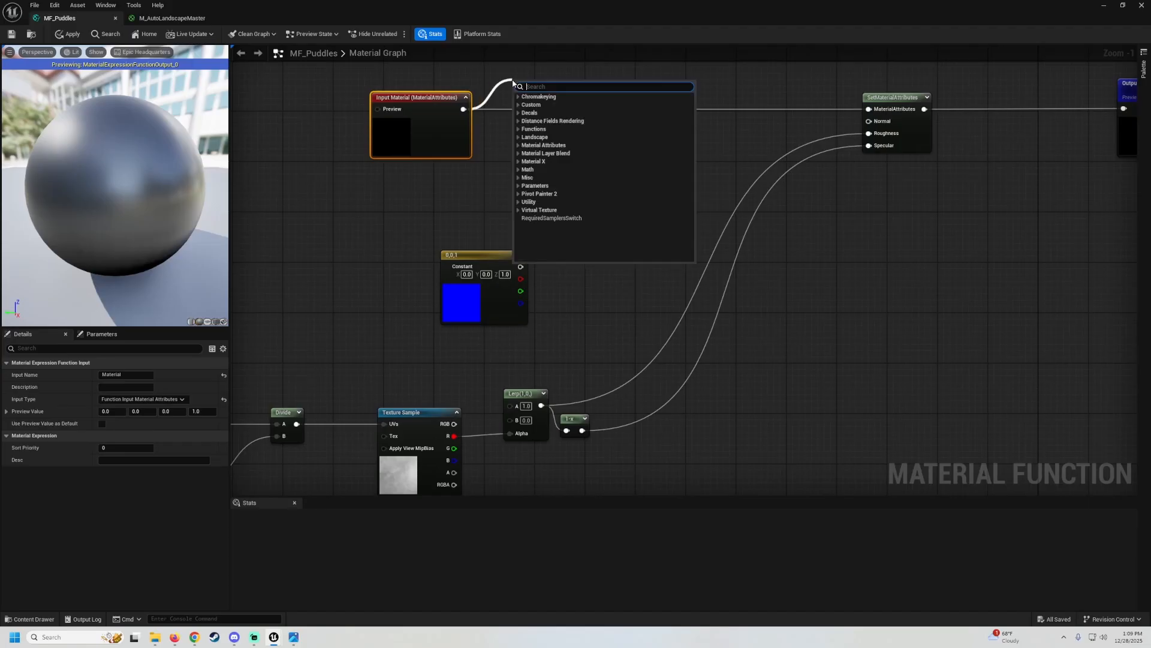
{"action": "type", "text": "get materi"}
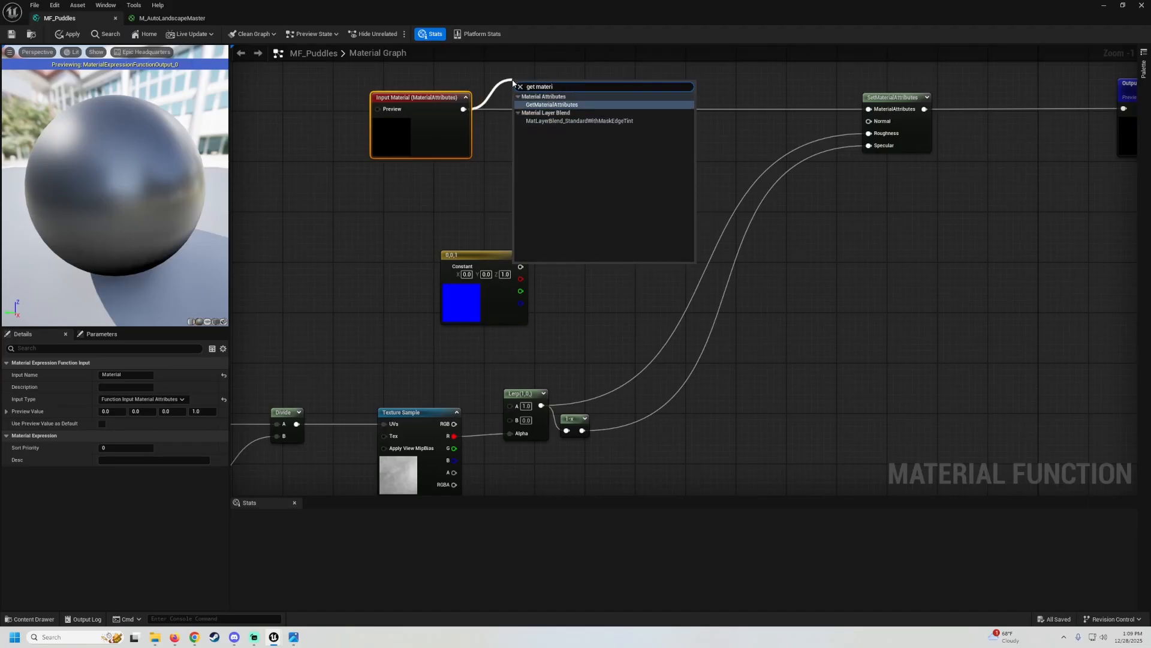
{"action": "key", "text": "Return"}
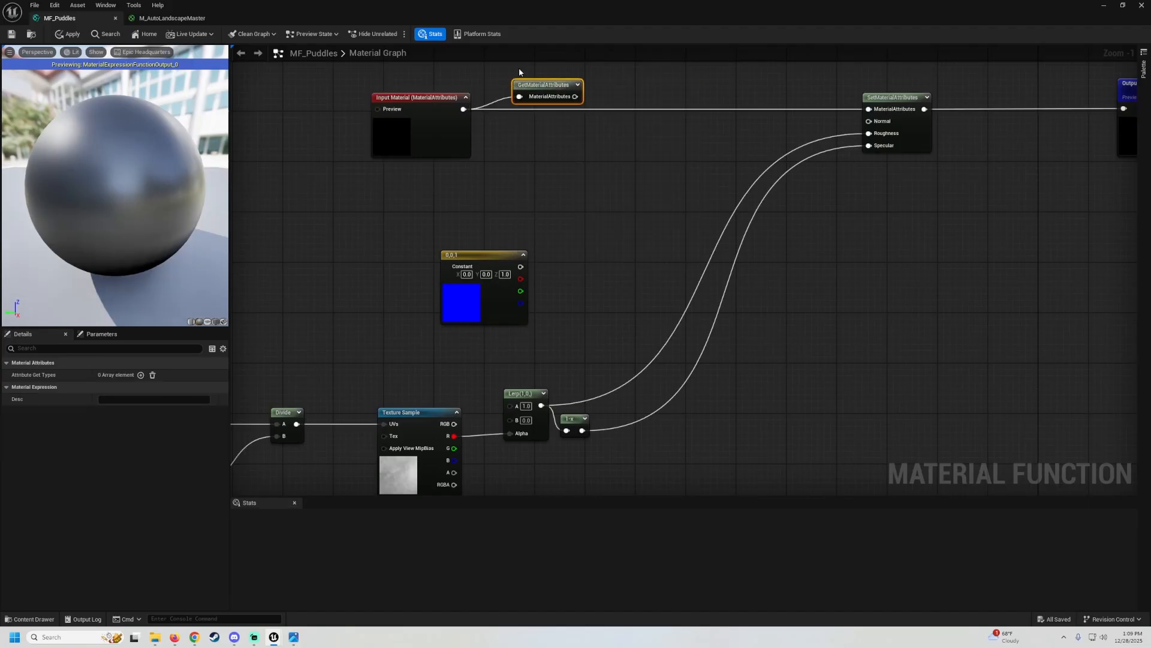
{"action": "left_click", "coordinate": [141, 376]}
{"action": "left_click", "coordinate": [120, 387]}
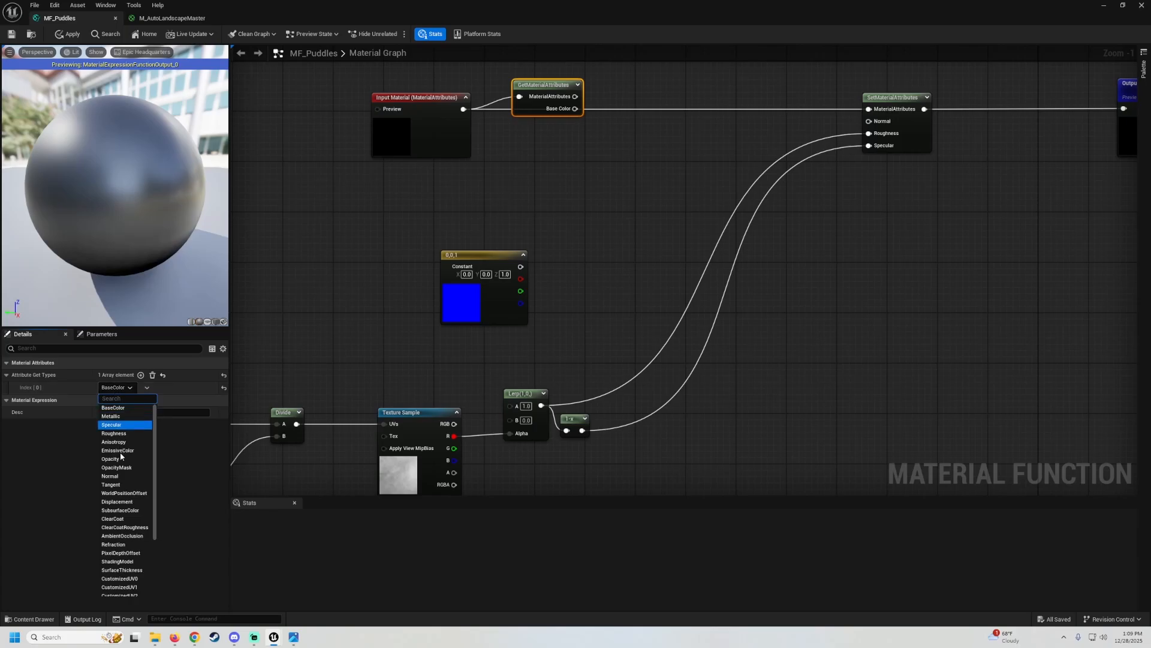
{"action": "left_click", "coordinate": [489, 201]}
Align GetMaterialAttributes with the main row and wire its MaterialAttributes output into SetMaterialAttributes
{"action": "left_click_drag", "start_coordinate": [556, 87], "coordinate": [568, 102]}
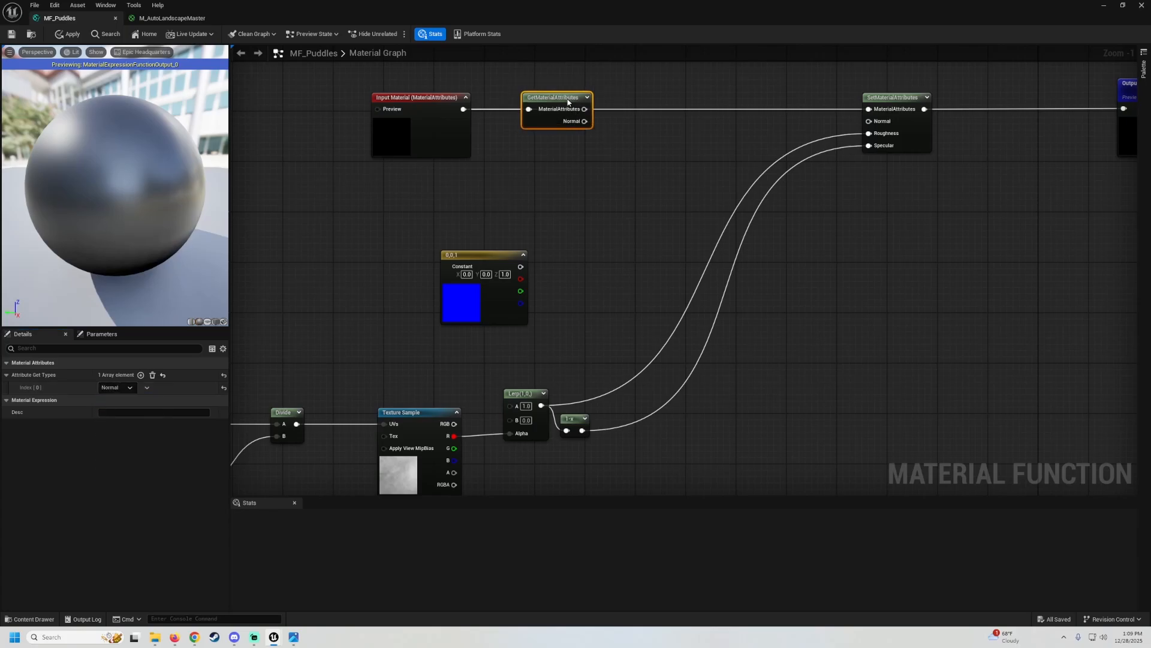
{"action": "right_click_drag", "start_coordinate": [591, 109], "coordinate": [499, 115]}
{"action": "left_click_drag", "start_coordinate": [499, 115], "coordinate": [779, 116]}
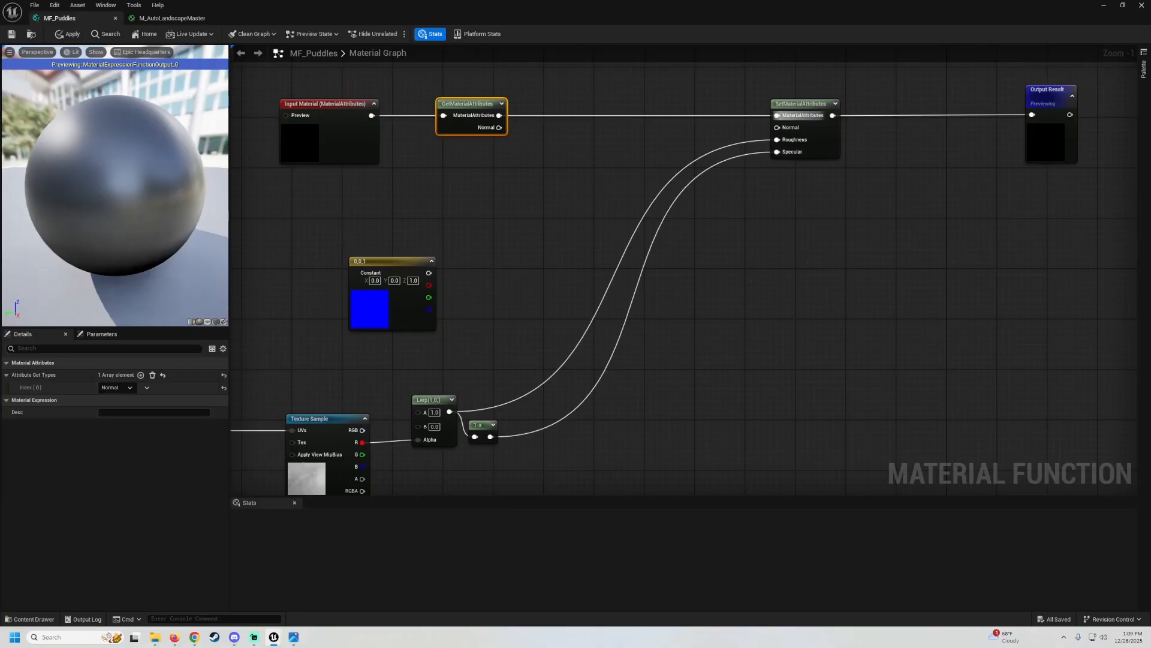
Reposition the 0,0,1 constant vector node between the Input Material node and the noise texture
{"action": "right_click_drag", "start_coordinate": [477, 229], "coordinate": [523, 220]}
{"action": "left_click_drag", "start_coordinate": [446, 269], "coordinate": [432, 230]}
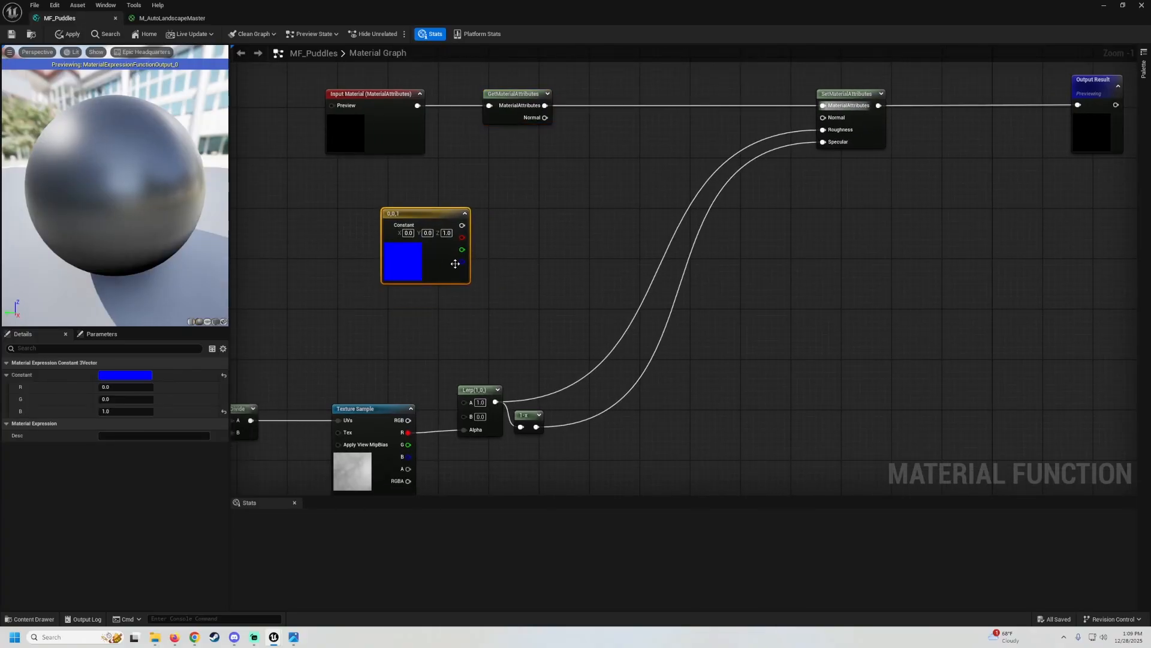
{"action": "right_click_drag", "start_coordinate": [374, 471], "coordinate": [394, 354]}
{"action": "left_click", "coordinate": [394, 356]}
{"action": "right_click_drag", "start_coordinate": [522, 128], "coordinate": [562, 186]}
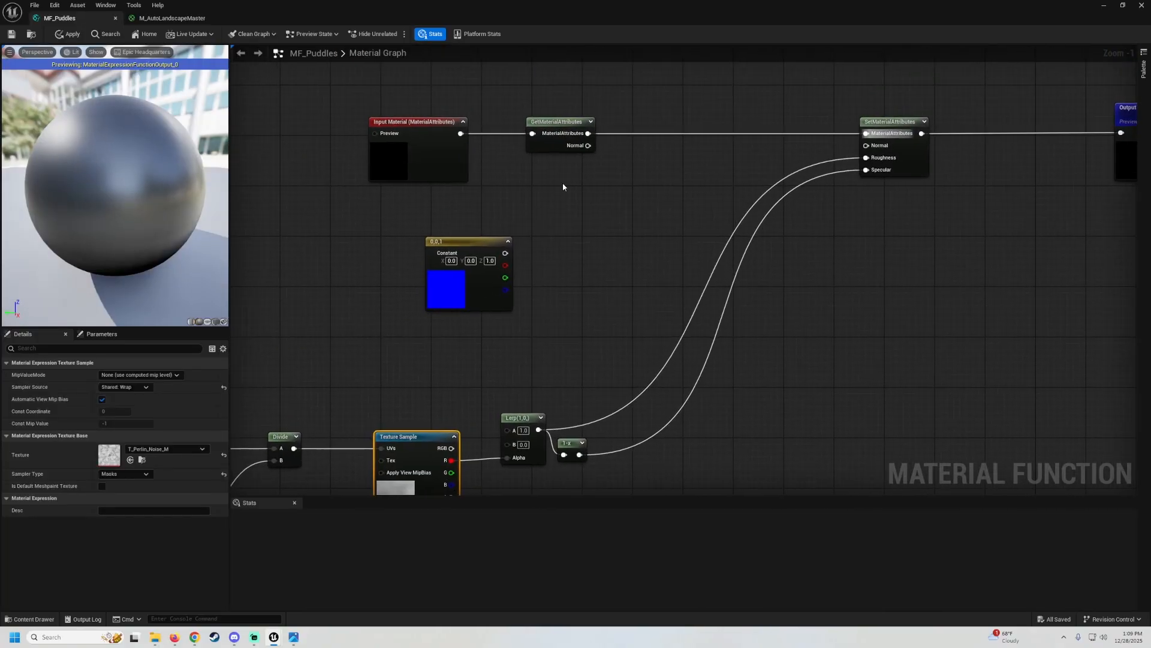
{"action": "left_click", "coordinate": [553, 122]}
{"action": "left_click_drag", "start_coordinate": [469, 286], "coordinate": [442, 283]}
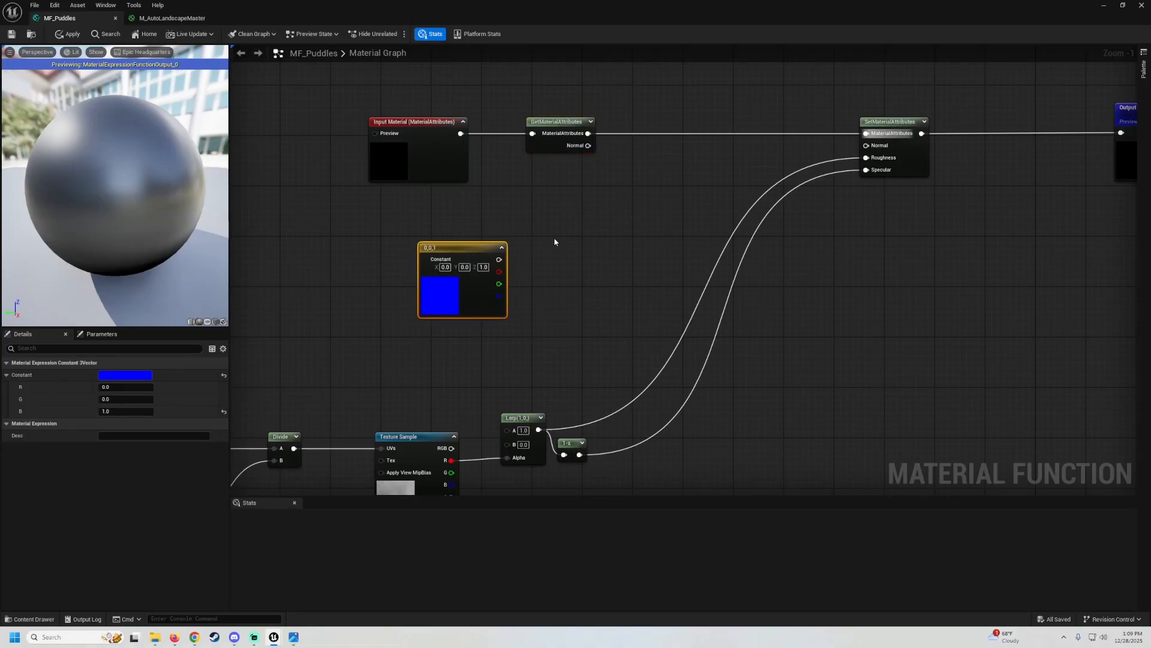
{"action": "right_click_drag", "start_coordinate": [555, 244], "coordinate": [520, 232]}
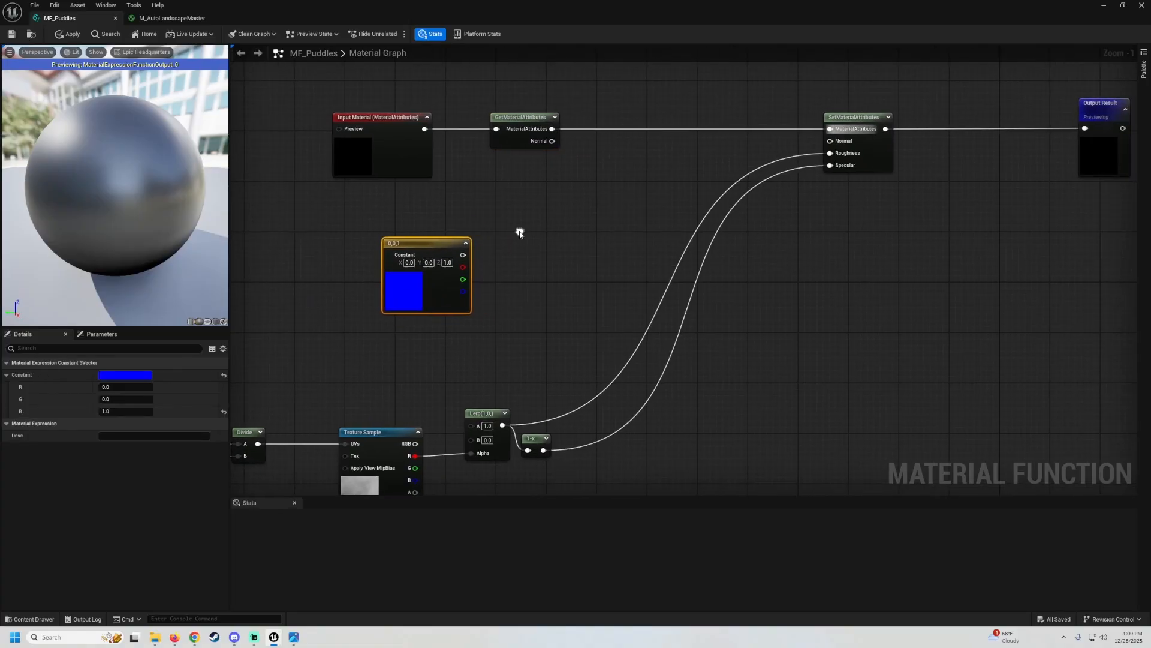
Add a second Lerp with the GetMaterialAttributes Normal as A, the constant vector as B and the noise texture's red channel as Alpha
{"action": "left_click", "coordinate": [587, 225]}
{"action": "right_click_drag", "start_coordinate": [480, 375], "coordinate": [473, 350]}
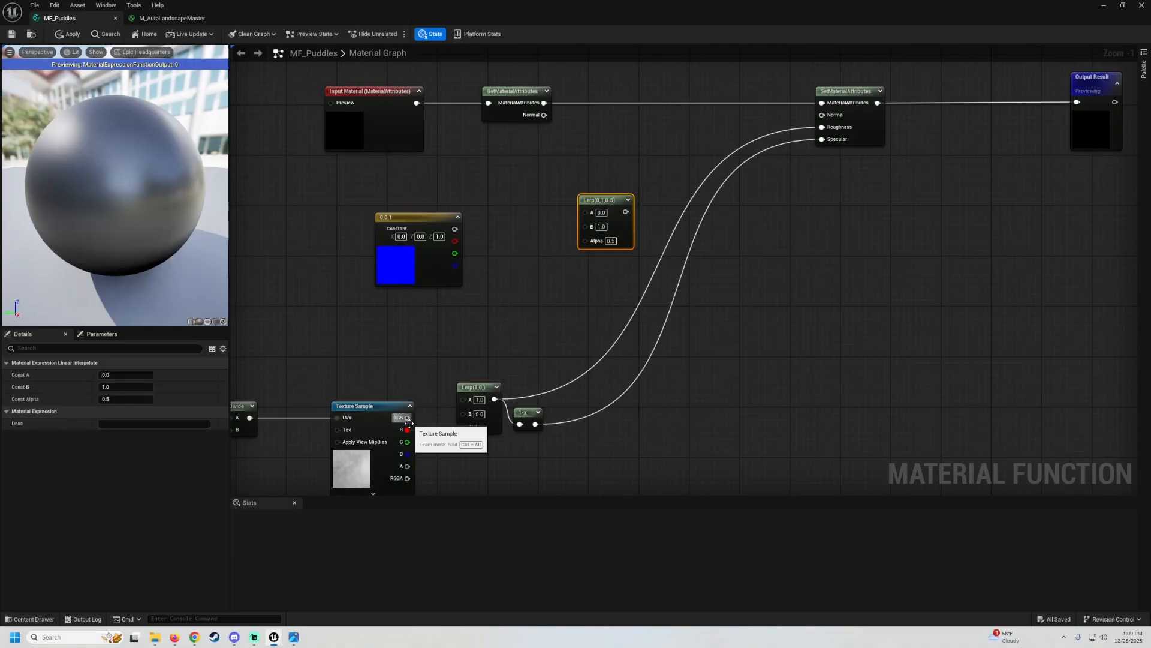
{"action": "left_click_drag", "start_coordinate": [406, 430], "coordinate": [595, 244]}
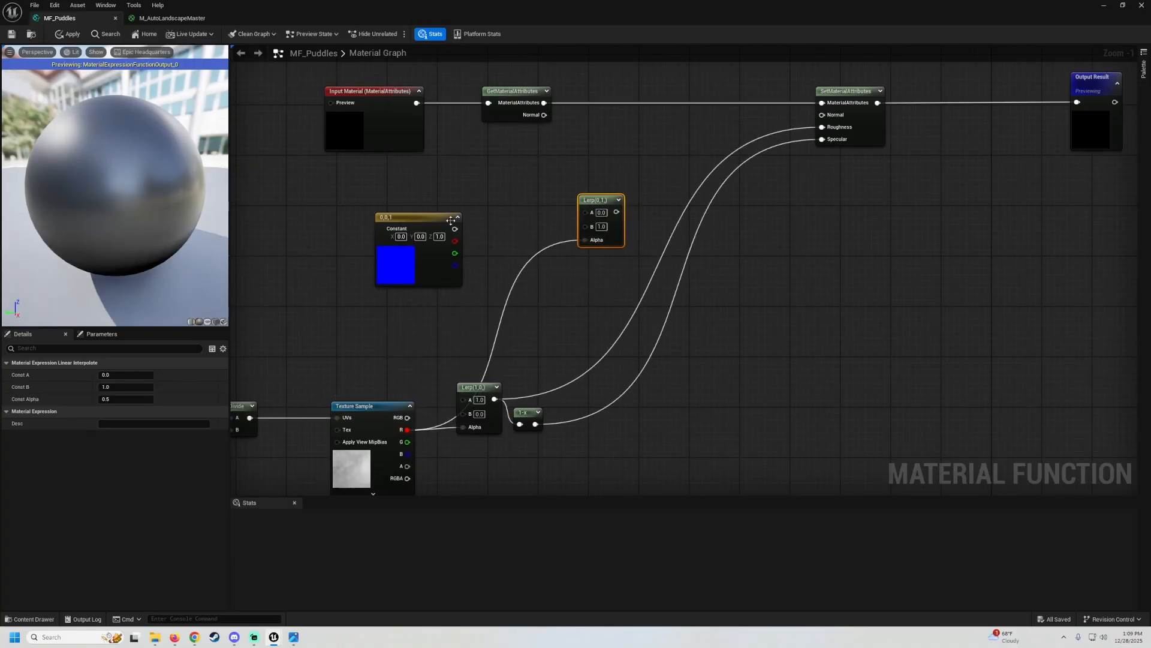
{"action": "left_click_drag", "start_coordinate": [454, 228], "coordinate": [577, 154]}
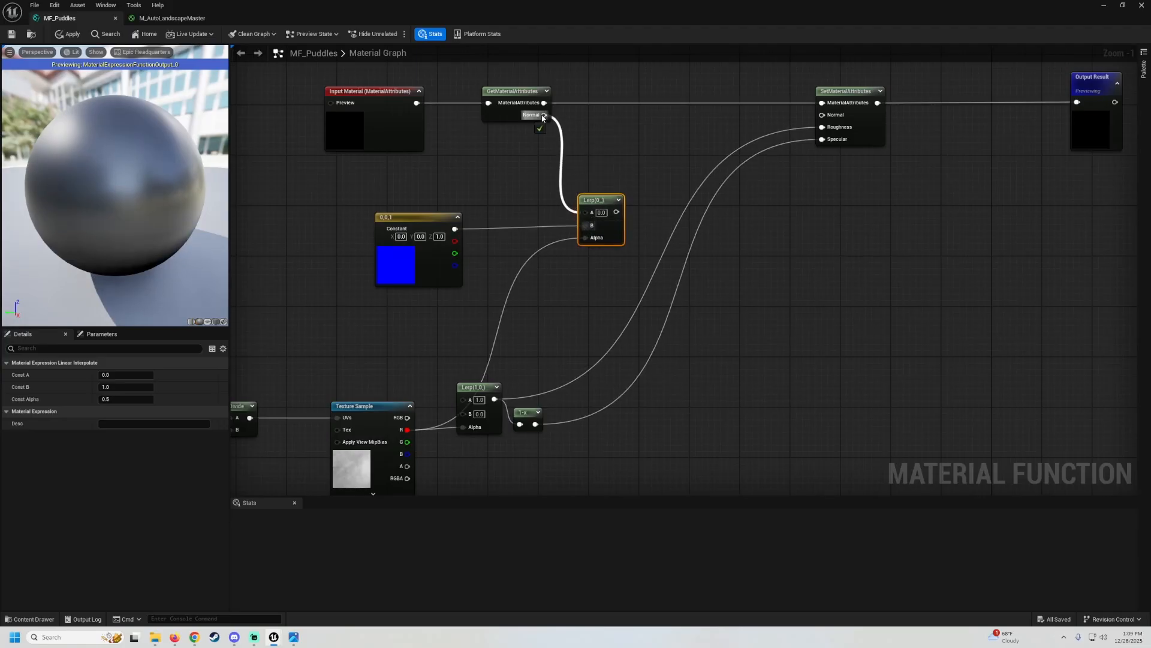
{"action": "left_click_drag", "start_coordinate": [543, 118], "coordinate": [543, 119]}
Wire the new Lerp's output into the Normal input of SetMaterialAttributes, then apply and save MF_Puddles
{"action": "right_click_drag", "start_coordinate": [627, 187], "coordinate": [432, 204]}
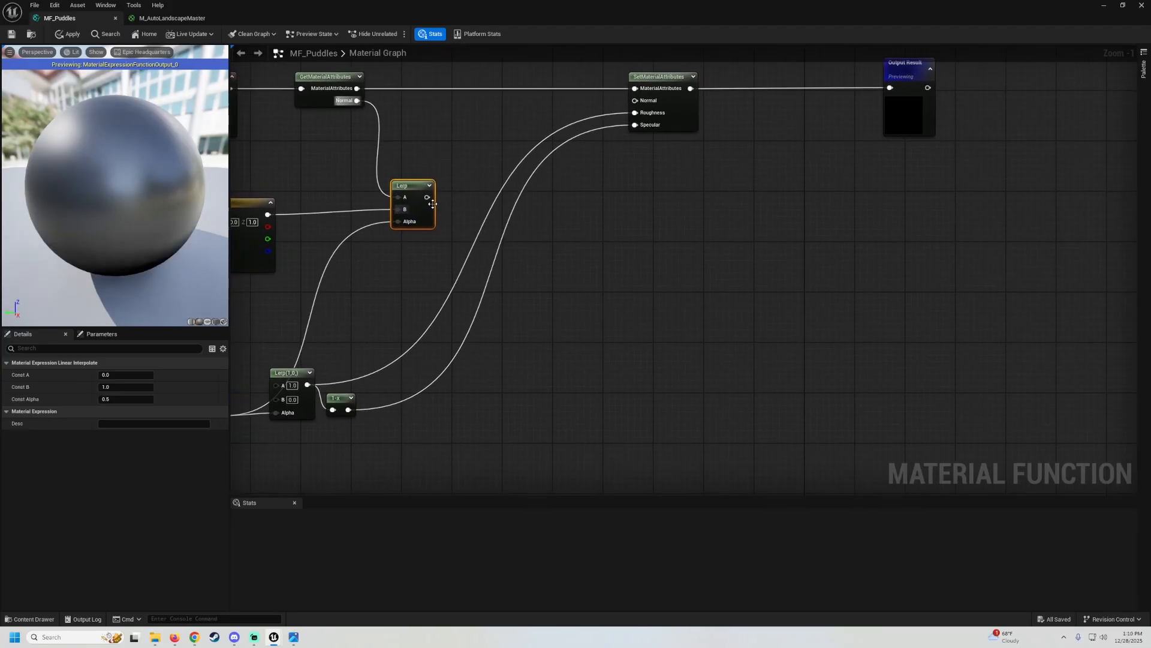
{"action": "left_click_drag", "start_coordinate": [428, 197], "coordinate": [487, 132]}
{"action": "left_click_drag", "start_coordinate": [669, 101], "coordinate": [665, 101]}
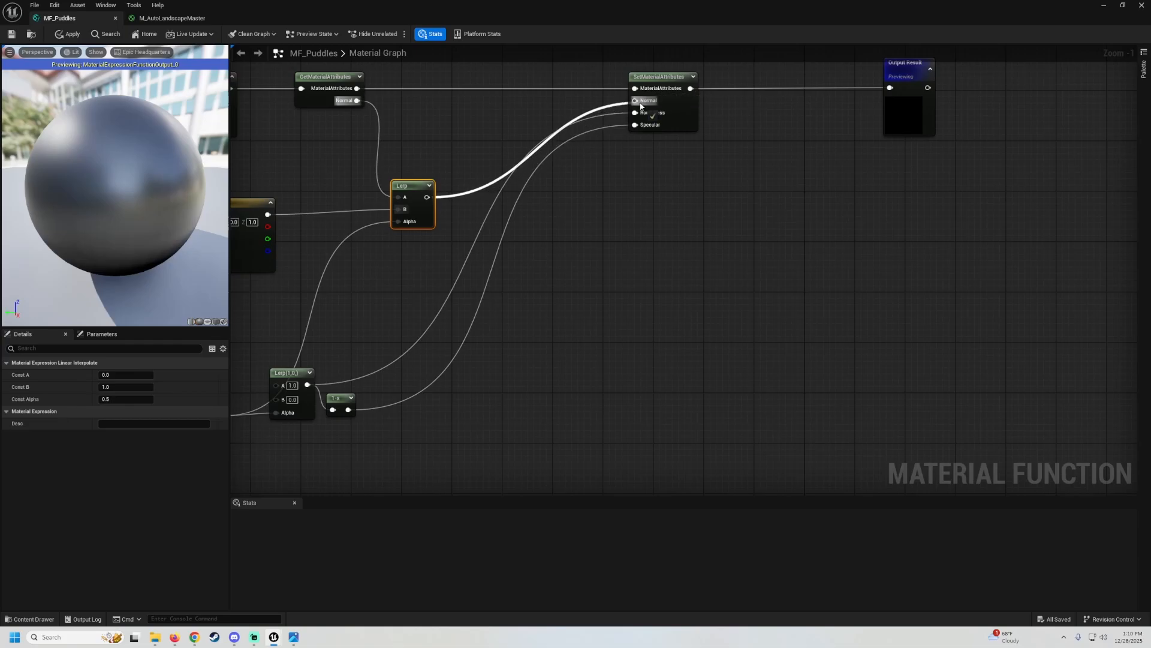
{"action": "right_click_drag", "start_coordinate": [420, 147], "coordinate": [553, 172]}
{"action": "right_click_drag", "start_coordinate": [419, 174], "coordinate": [576, 179]}
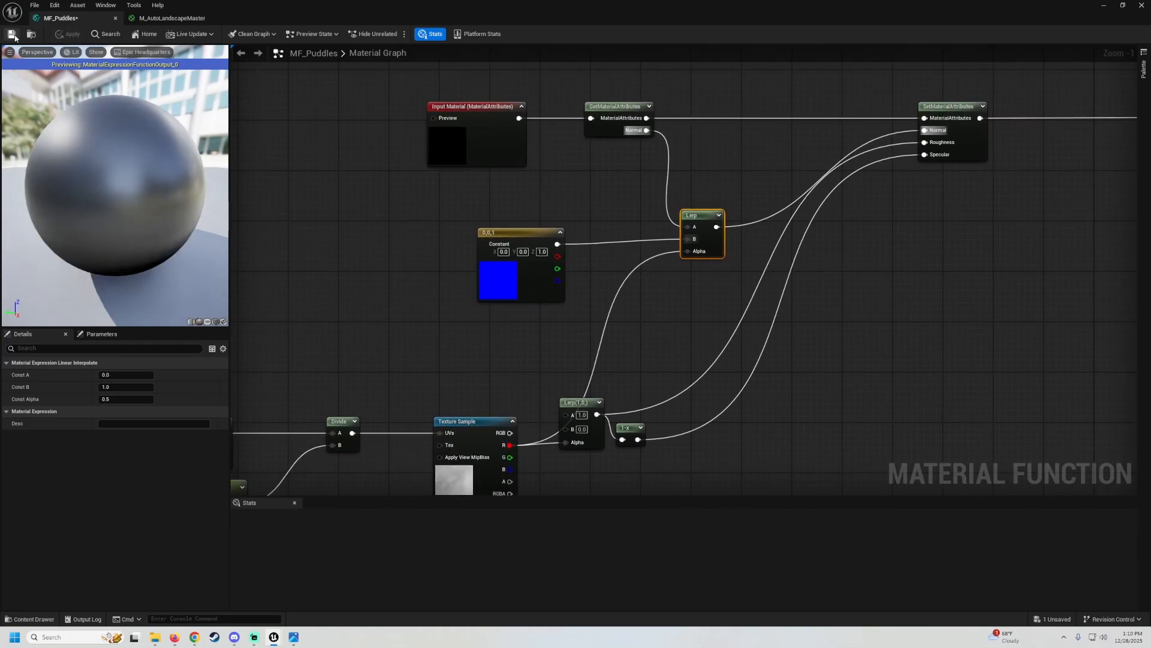
Shrink the material editor, show M_AutoLandscapeMaster in it and move the window below the level viewport
{"action": "left_click", "coordinate": [1124, 4]}
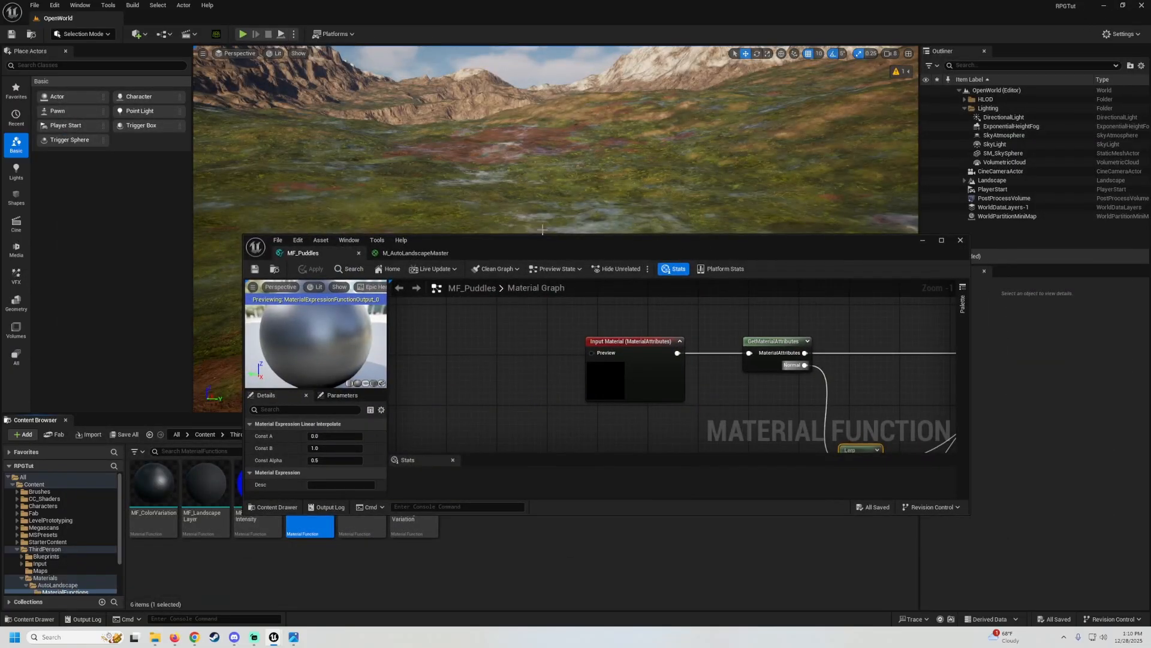
{"action": "left_click", "coordinate": [411, 253]}
{"action": "left_click_drag", "start_coordinate": [593, 239], "coordinate": [575, 444]}
Fly over the grass and dirt areas of the landscape to examine how the puddles look with the flattened normals
{"action": "right_click_drag", "start_coordinate": [575, 258], "coordinate": [498, 300]}
{"action": "key", "text": "w"}
{"action": "key", "text": "w"}
{"action": "key", "text": "s"}
{"action": "key", "text": "a"}
{"action": "key", "text": "d"}
{"action": "key", "text": "w"}
{"action": "key", "text": "w"}
{"action": "key", "text": "w"}
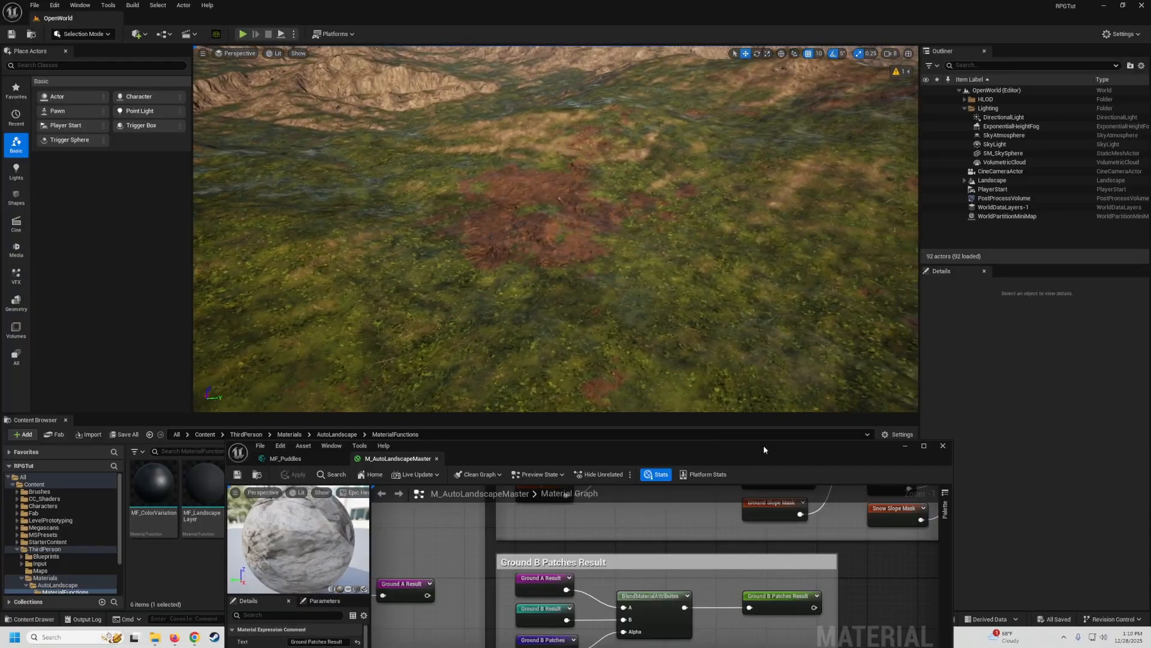
Bring the material editor back to full size and return to the MF_Puddles graph
{"action": "left_click_drag", "start_coordinate": [764, 445], "coordinate": [755, 249]}
{"action": "left_click", "coordinate": [915, 251]}
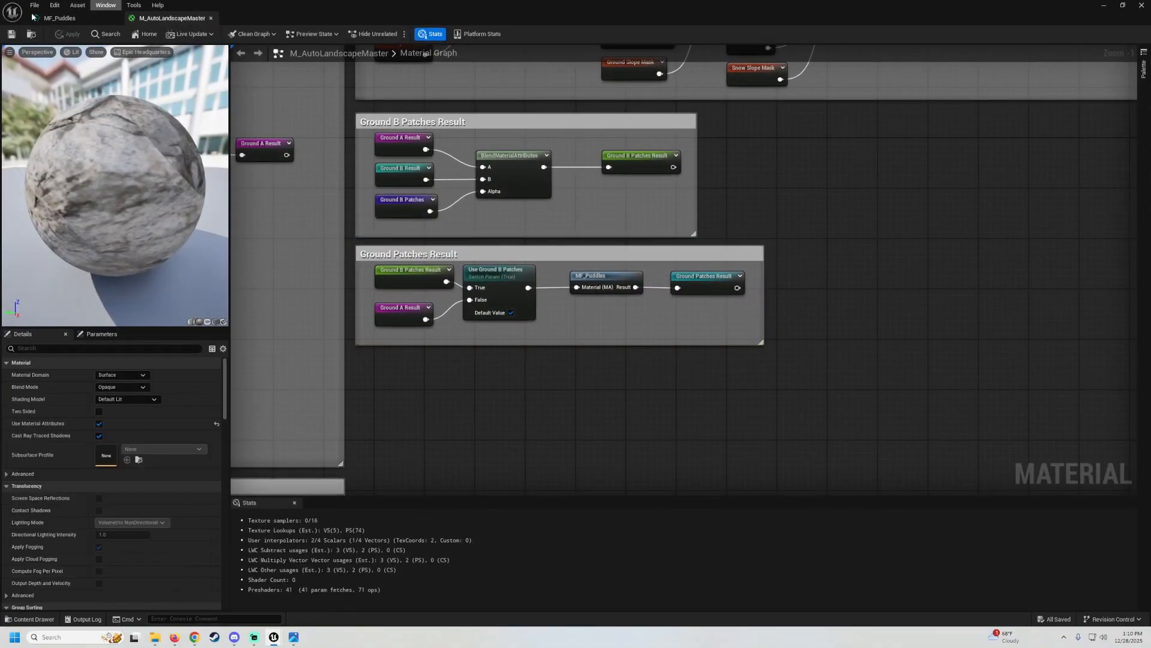
{"action": "left_click", "coordinate": [60, 18]}
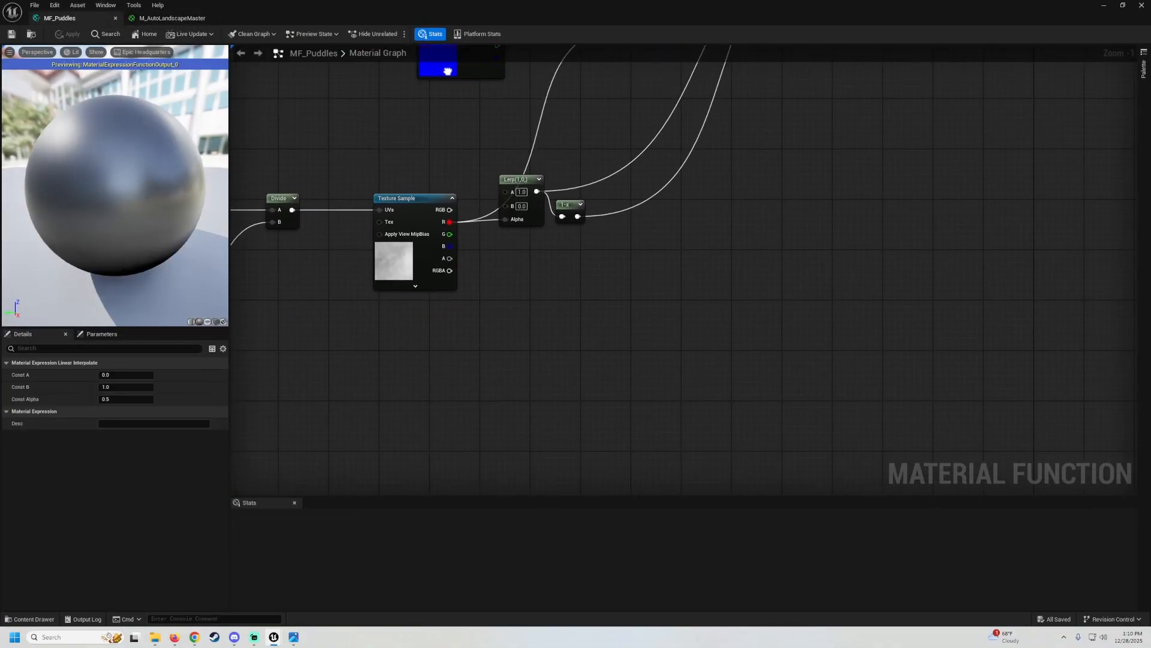
Move the roughness Lerp and the 1-x node farther from the Texture Sample to make room between them
{"action": "left_click_drag", "start_coordinate": [498, 154], "coordinate": [705, 180]}
{"action": "right_click_drag", "start_coordinate": [768, 187], "coordinate": [585, 306]}
{"action": "left_click", "coordinate": [695, 239]}
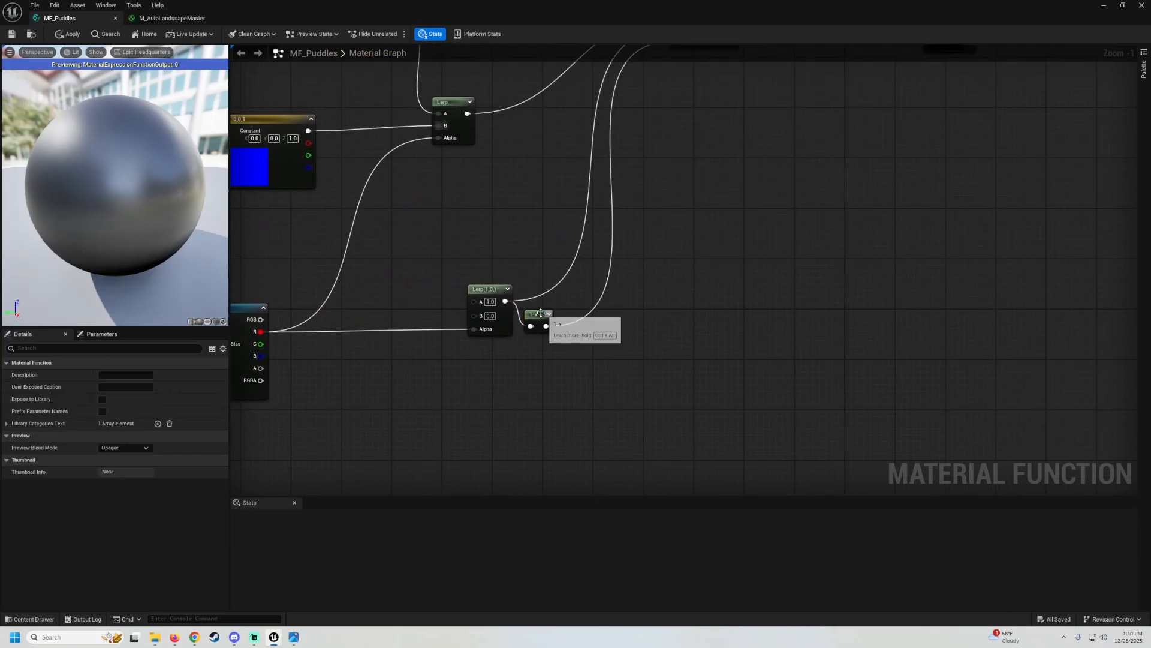
{"action": "left_click_drag", "start_coordinate": [534, 314], "coordinate": [618, 291]}
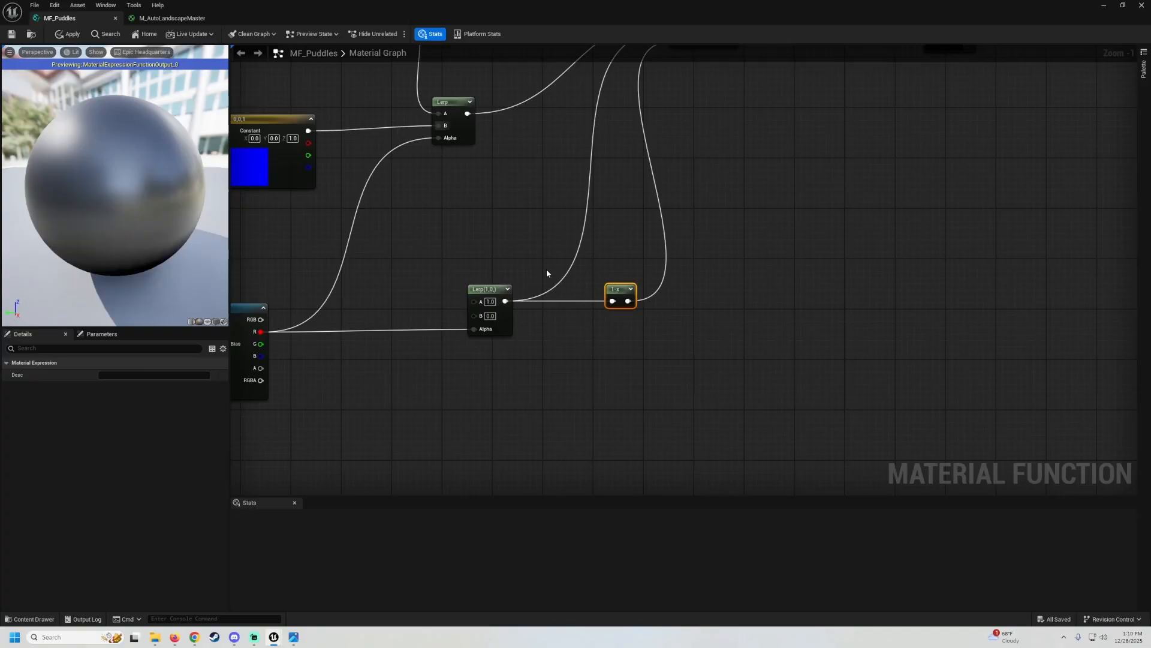
Add a Power node, wire the Texture Sample's R output into its Base and its output into the roughness Lerp's Alpha
{"action": "right_click_drag", "start_coordinate": [547, 273], "coordinate": [714, 180]}
{"action": "right_click", "coordinate": [517, 268]}
{"action": "type", "text": "po"}
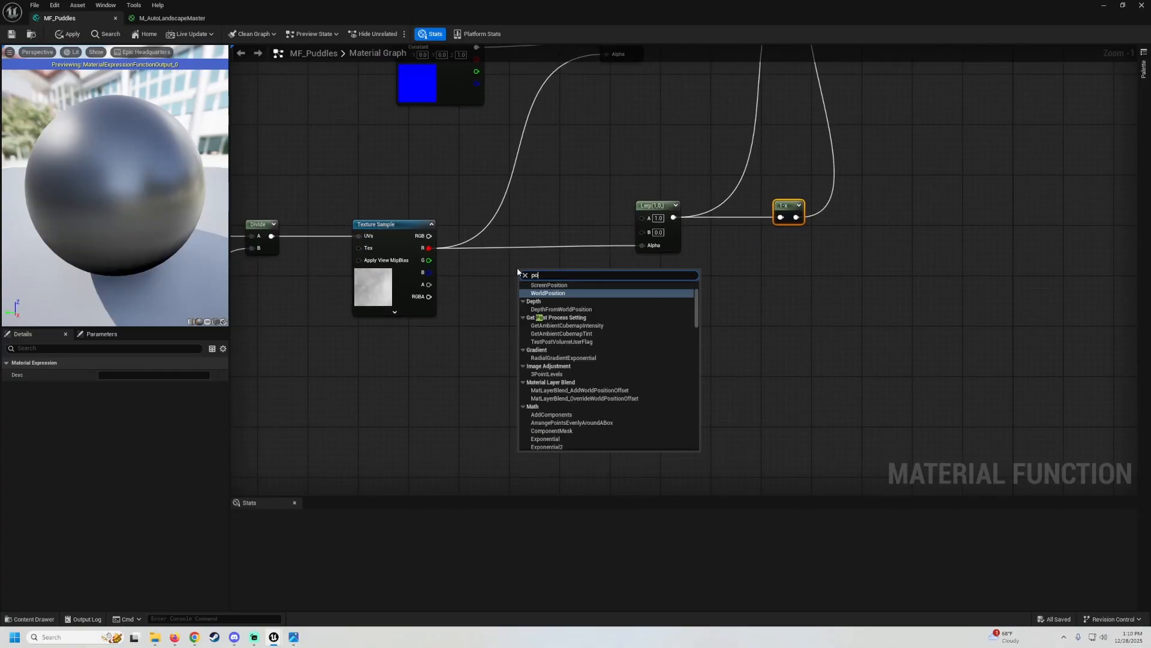
{"action": "type", "text": "wer"}
{"action": "key", "text": "Return"}
{"action": "right_click_drag", "start_coordinate": [490, 250], "coordinate": [535, 269]}
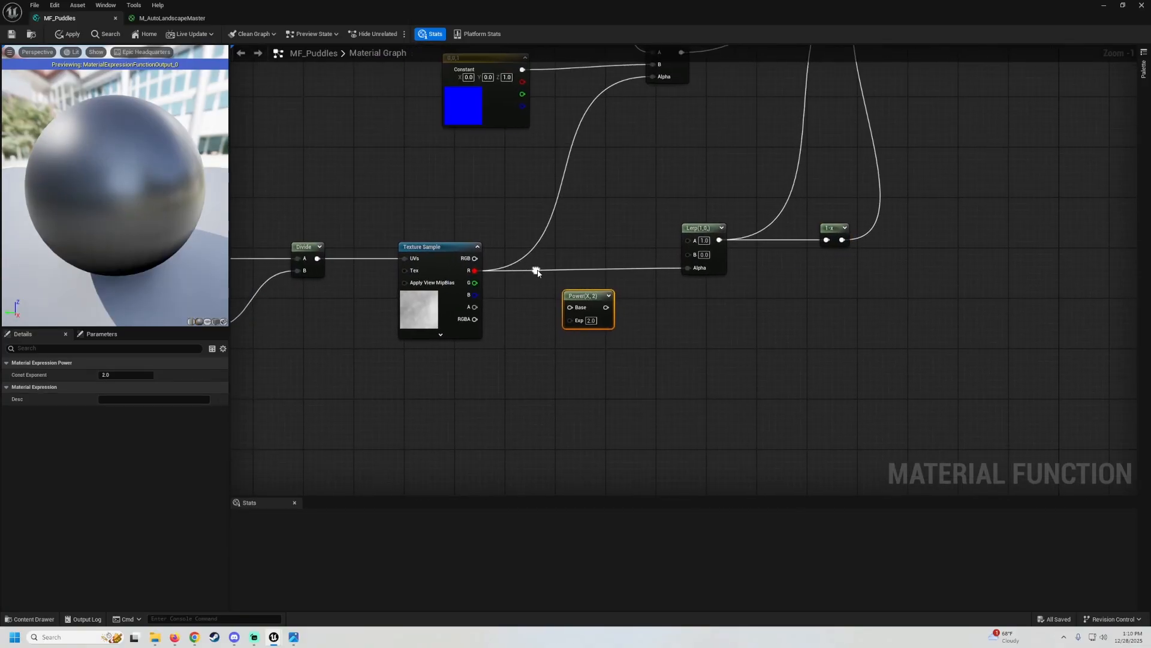
{"action": "left_click_drag", "start_coordinate": [571, 307], "coordinate": [476, 271]}
{"action": "left_click_drag", "start_coordinate": [608, 307], "coordinate": [690, 268]}
Wire the Power output into the normal Lerp's Alpha too and line the Power node up with the Texture Sample
{"action": "right_click_drag", "start_coordinate": [614, 221], "coordinate": [617, 254]}
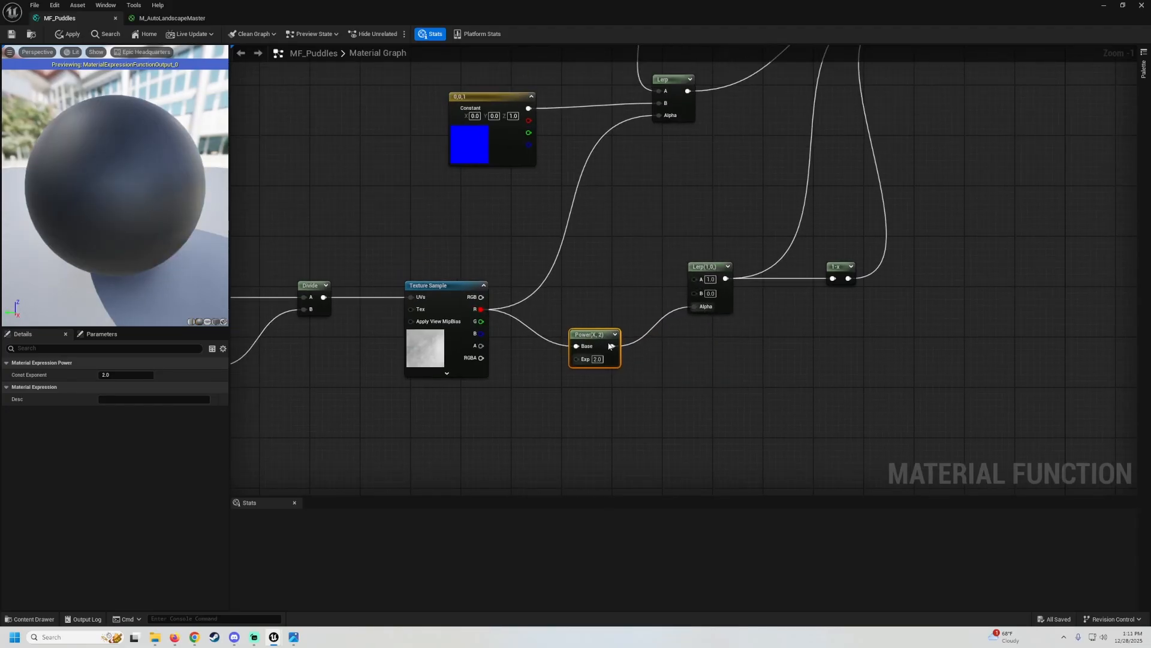
{"action": "left_click_drag", "start_coordinate": [611, 346], "coordinate": [660, 116]}
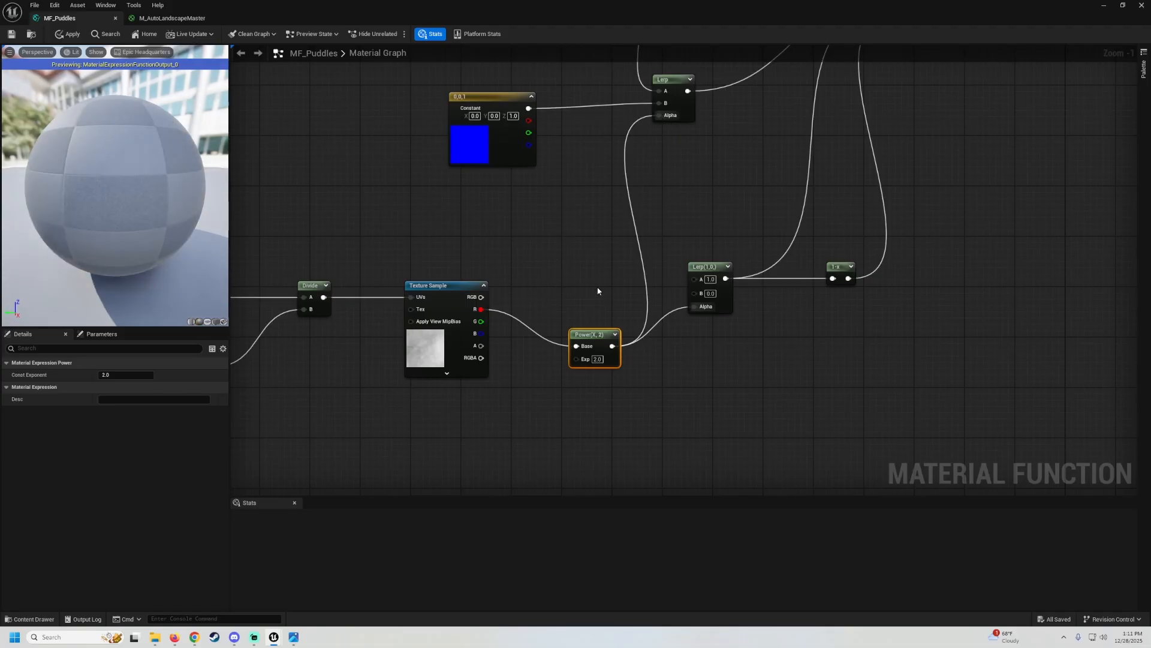
{"action": "left_click_drag", "start_coordinate": [592, 341], "coordinate": [592, 305]}
Duplicate the Puddle Tiling parameter and name the copy Puddle Threshold
{"action": "right_click_drag", "start_coordinate": [528, 331], "coordinate": [793, 213]}
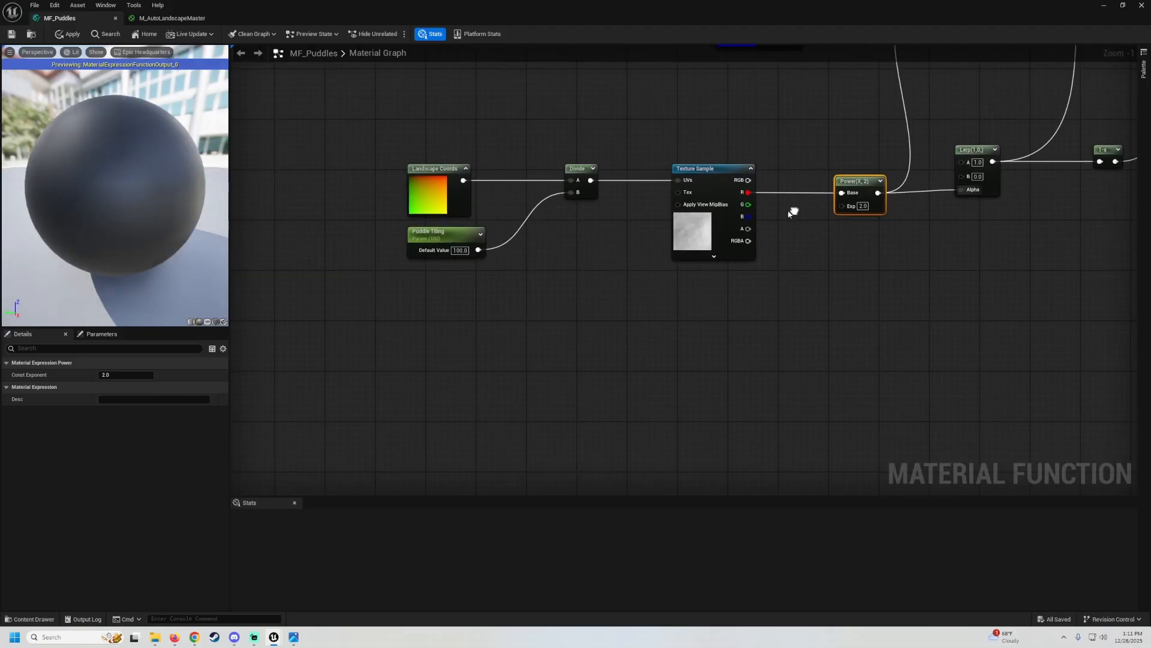
{"action": "left_click_drag", "start_coordinate": [446, 241], "coordinate": [444, 240]}
{"action": "right_click_drag", "start_coordinate": [498, 270], "coordinate": [406, 260]}
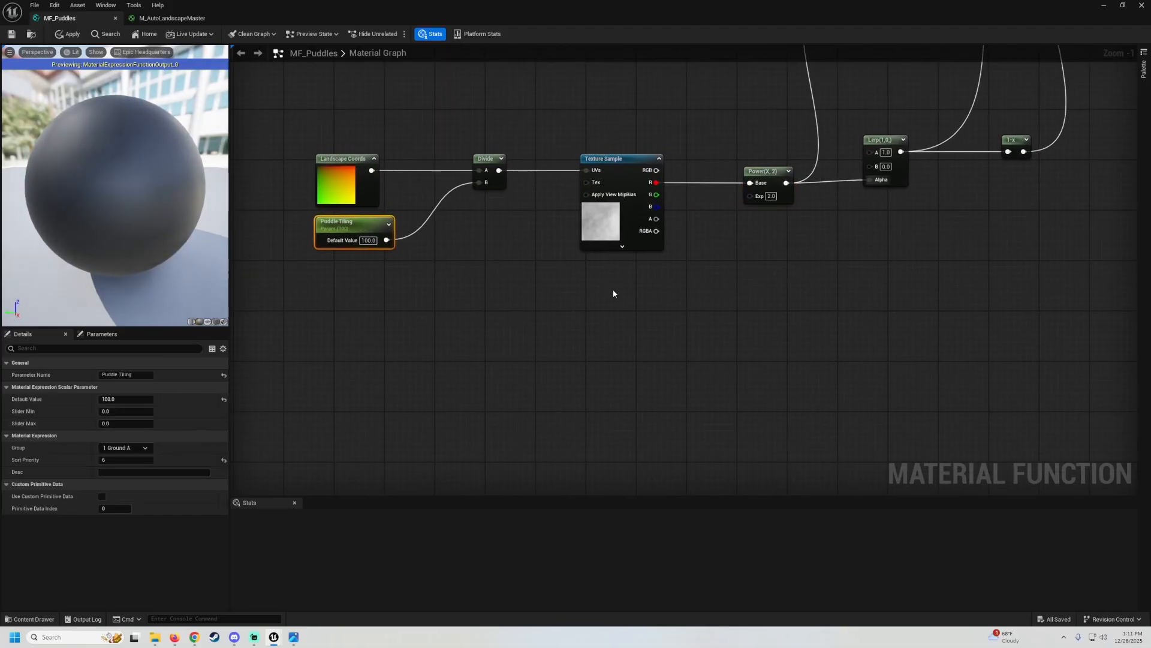
{"action": "key", "text": "ctrl+d"}
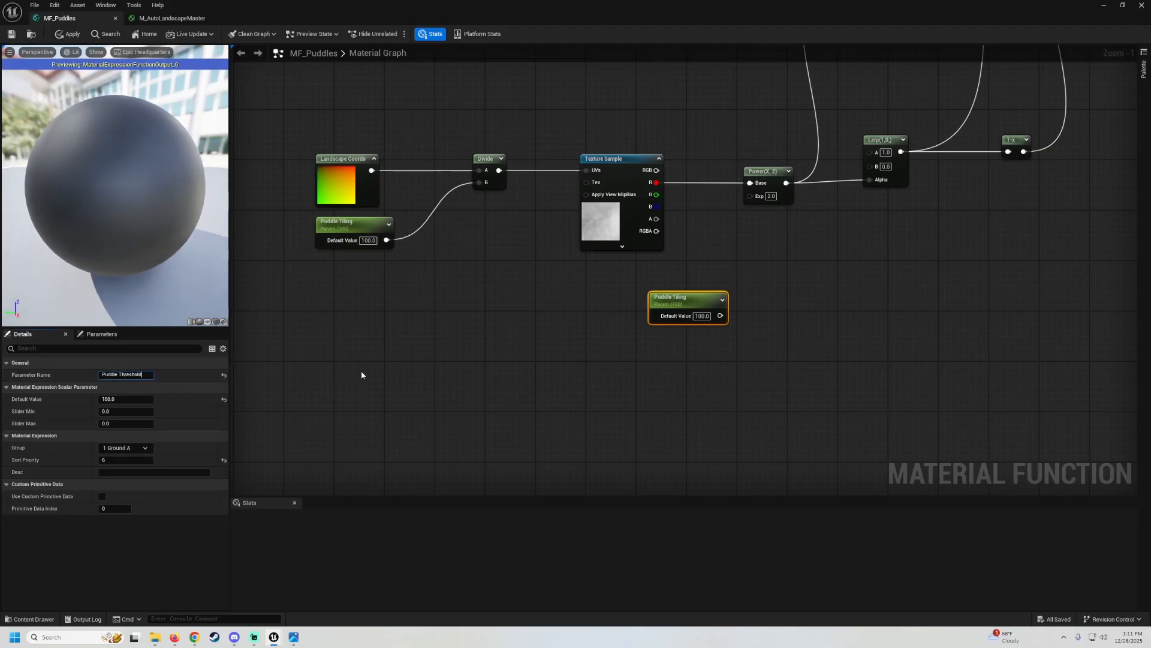
Place Puddle Threshold below the Texture Sample and wire it into the Power node's Exp input
{"action": "right_click_drag", "start_coordinate": [711, 271], "coordinate": [583, 313]}
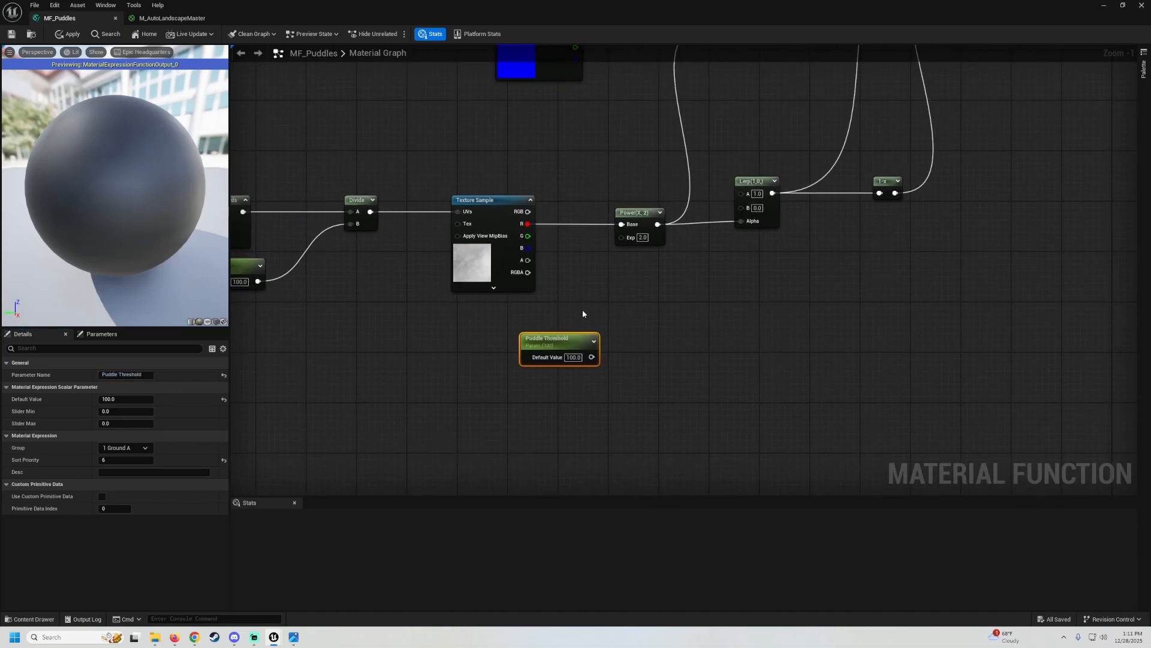
{"action": "left_click_drag", "start_coordinate": [573, 346], "coordinate": [504, 321]}
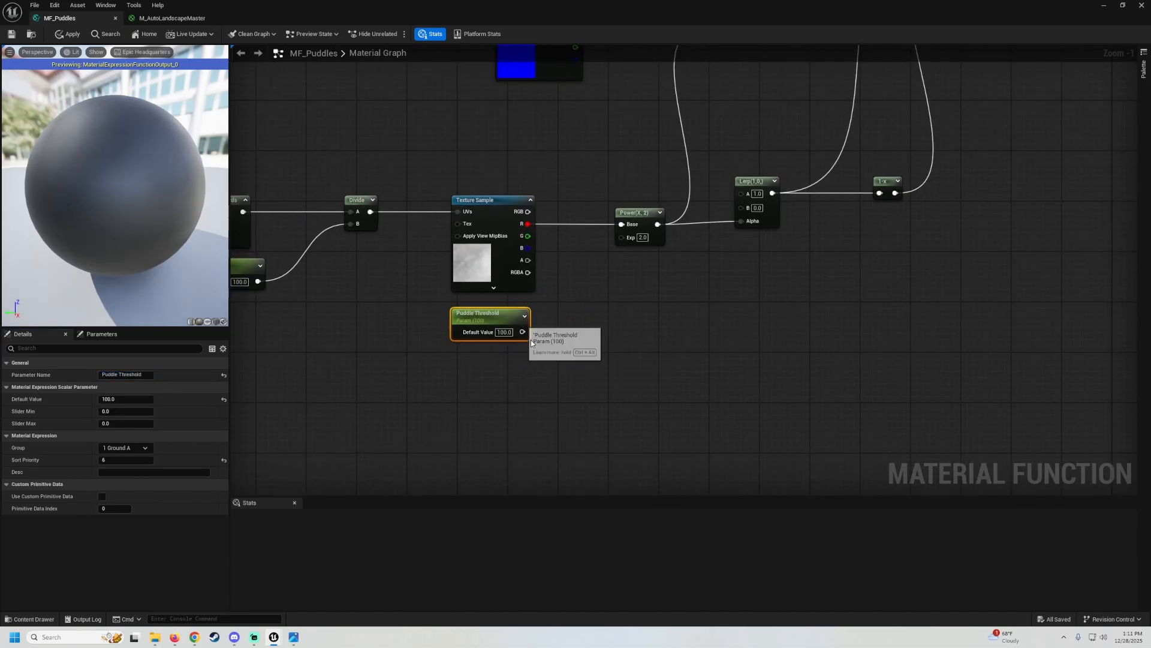
{"action": "left_click_drag", "start_coordinate": [522, 331], "coordinate": [630, 240]}
Set Puddle Threshold's default value to 1.0 and its sort priority to 7
{"action": "left_click", "coordinate": [500, 331]}
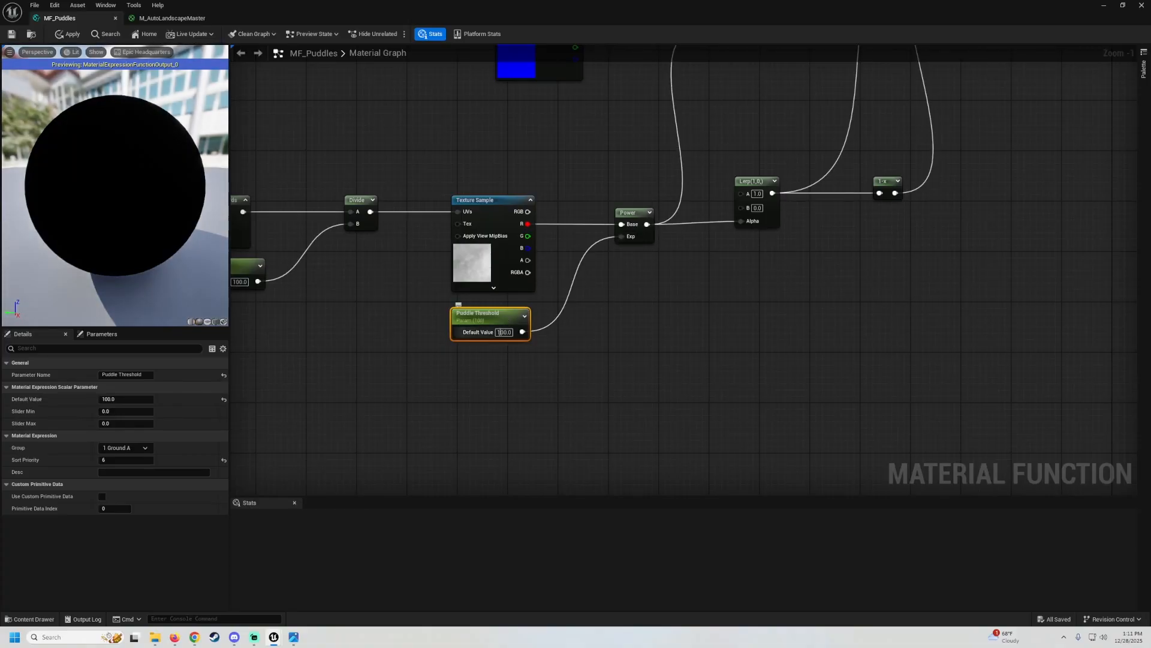
{"action": "key", "text": "Return"}
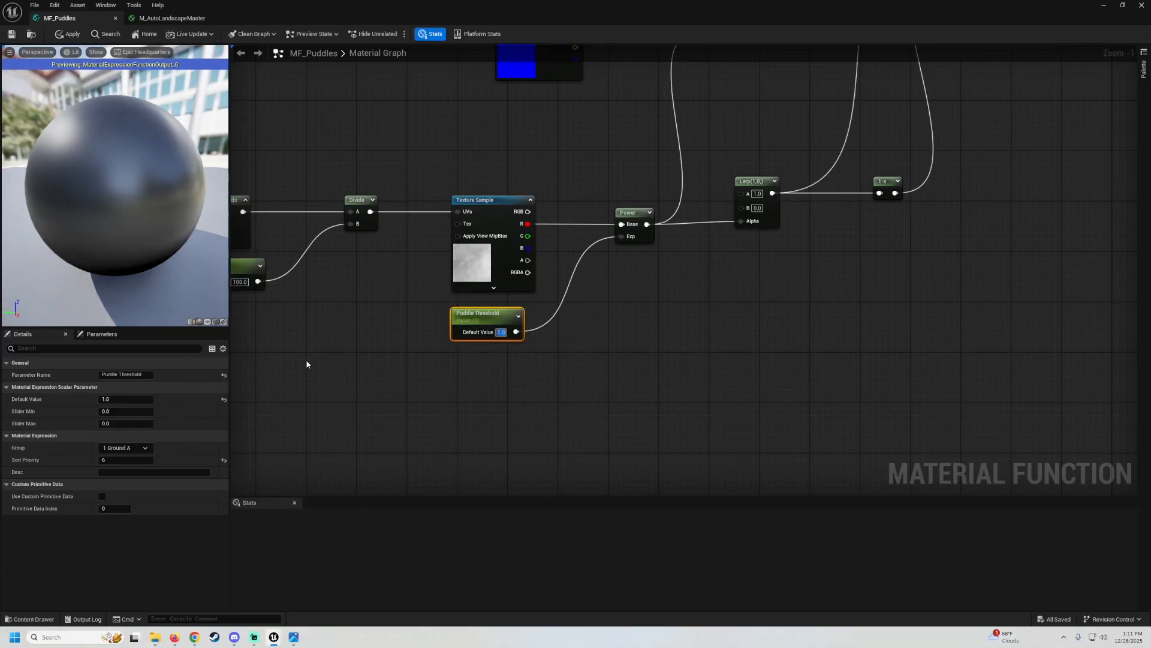
{"action": "right_click_drag", "start_coordinate": [418, 356], "coordinate": [602, 302]}
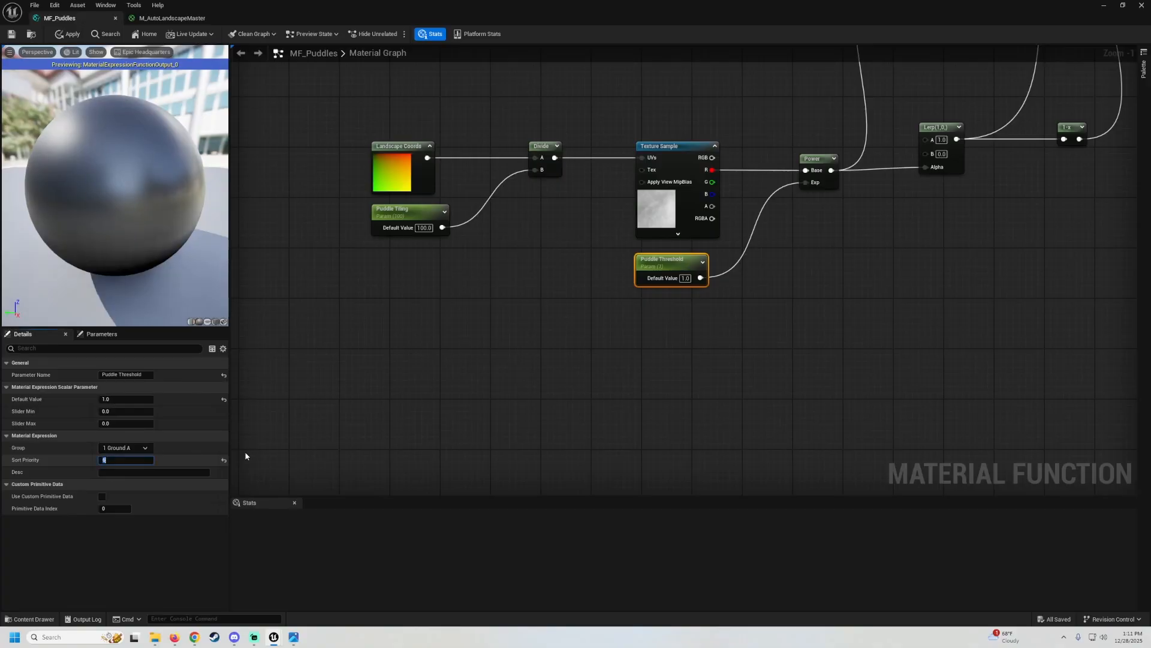
{"action": "scroll", "coordinate": [750, 294], "scroll_direction": "down", "scroll_amount": 1}
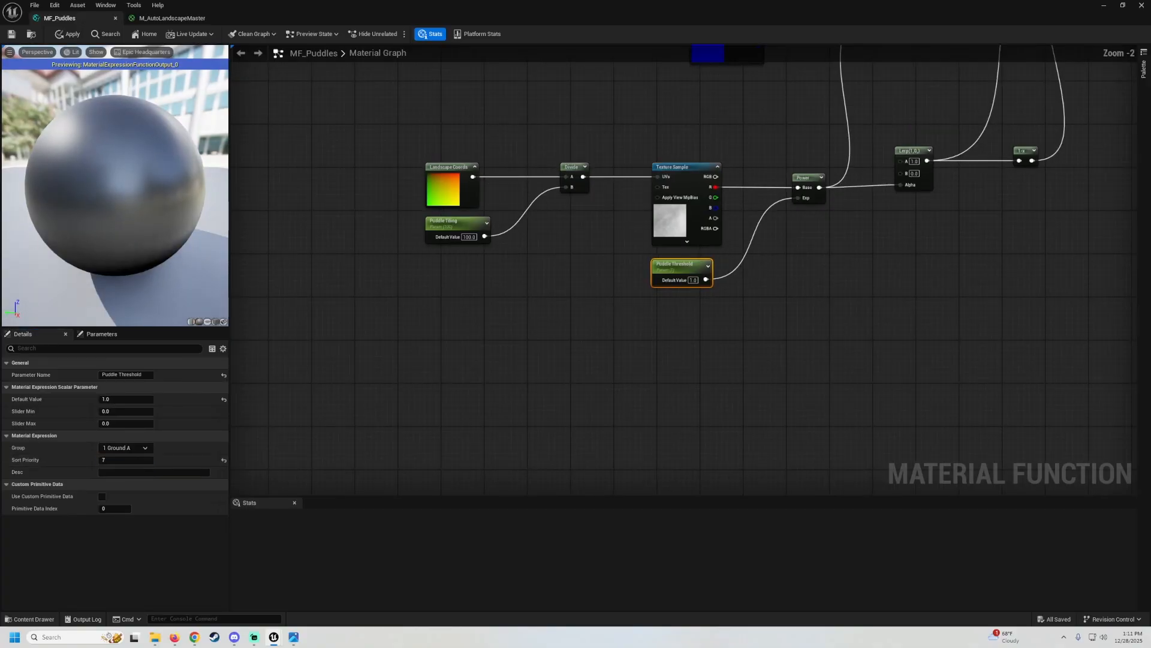
Tidy the graph by moving the 0,0,1 constant and its Lerp closer to the SetMaterialAttributes node, and apply the changes
{"action": "right_click_drag", "start_coordinate": [752, 271], "coordinate": [509, 375]}
{"action": "scroll", "coordinate": [555, 323], "scroll_direction": "down", "scroll_amount": 1}
{"action": "right_click_drag", "start_coordinate": [550, 268], "coordinate": [564, 295]}
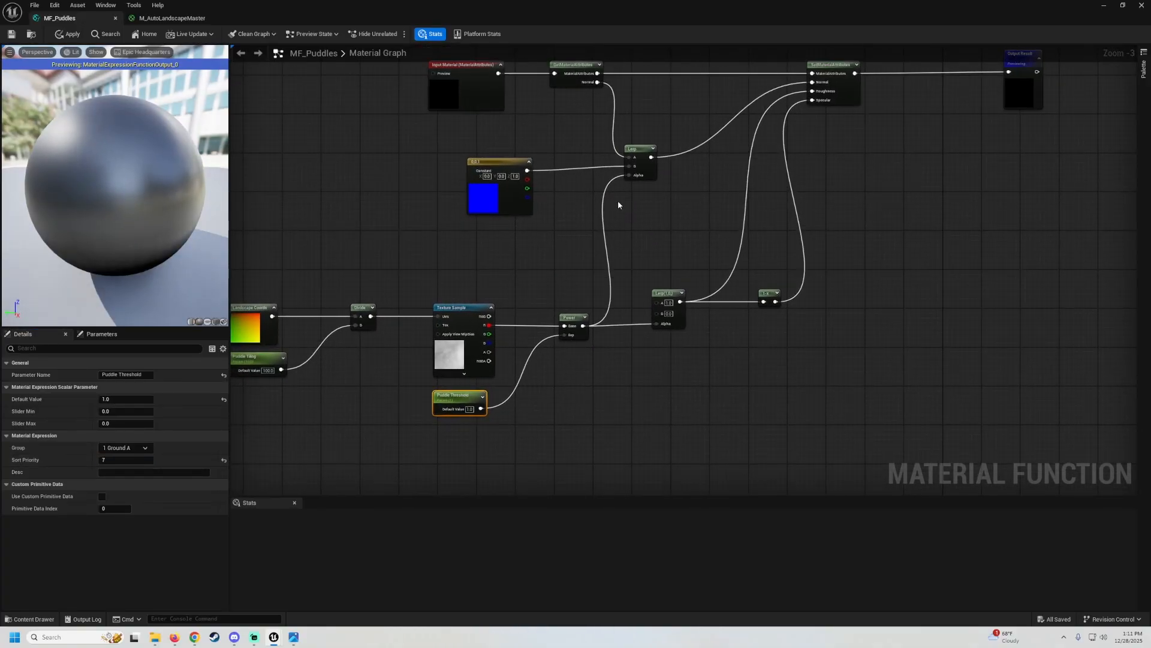
{"action": "left_click_drag", "start_coordinate": [515, 204], "coordinate": [563, 200]}
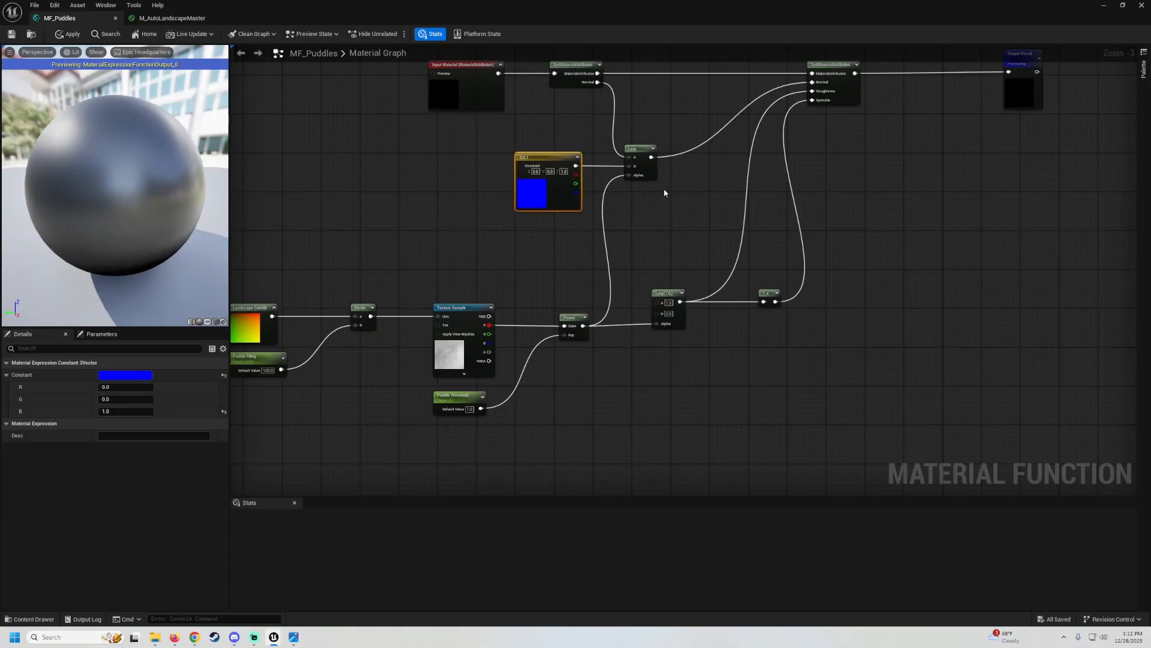
{"action": "left_click_drag", "start_coordinate": [663, 188], "coordinate": [499, 169]}
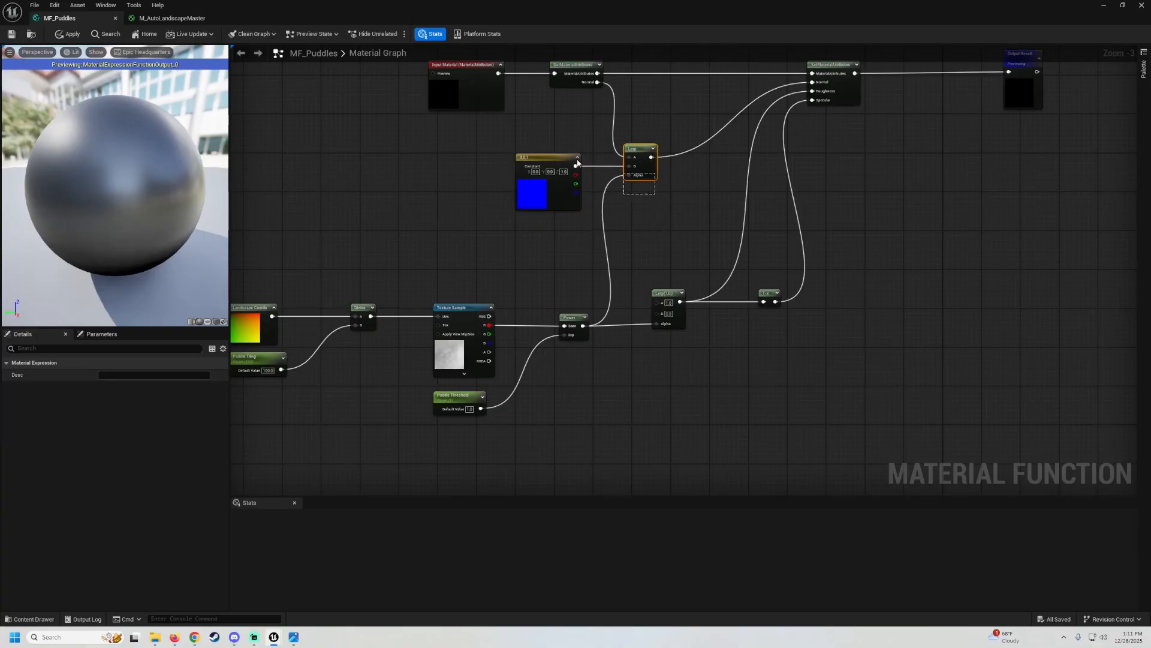
{"action": "left_click_drag", "start_coordinate": [641, 164], "coordinate": [683, 134]}
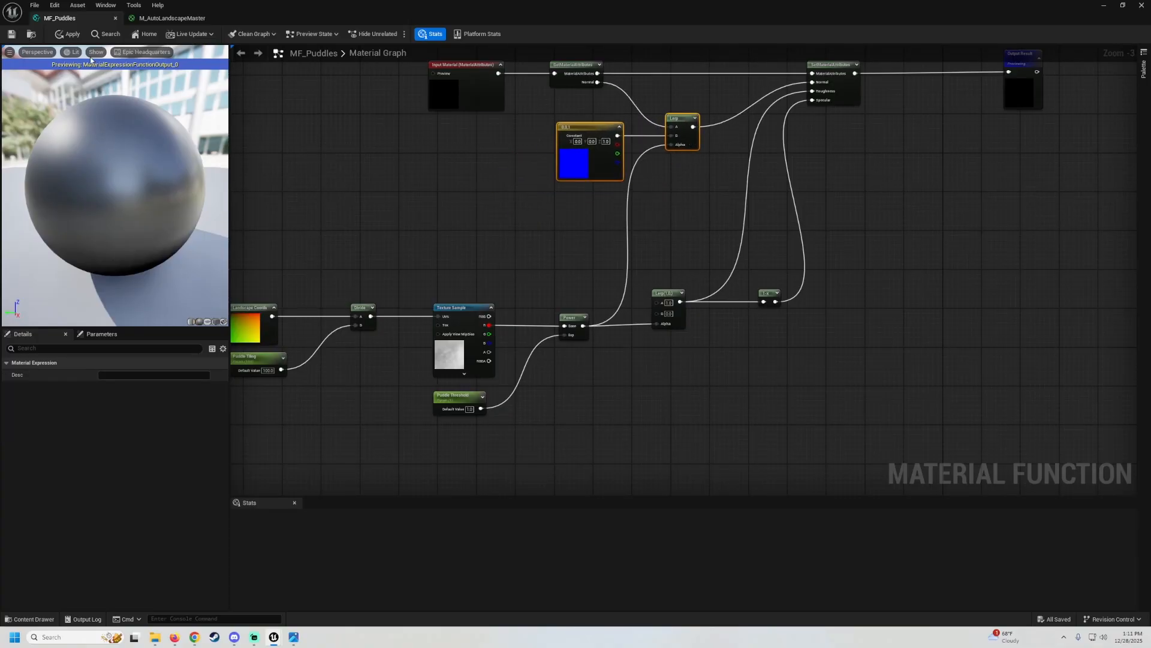
{"action": "left_click", "coordinate": [69, 35]}
Open MI_AutoLandscapeInstance from the AutoLandscape folder, shrink its editor and place the window below the level viewport
{"action": "left_click", "coordinate": [1107, 4]}
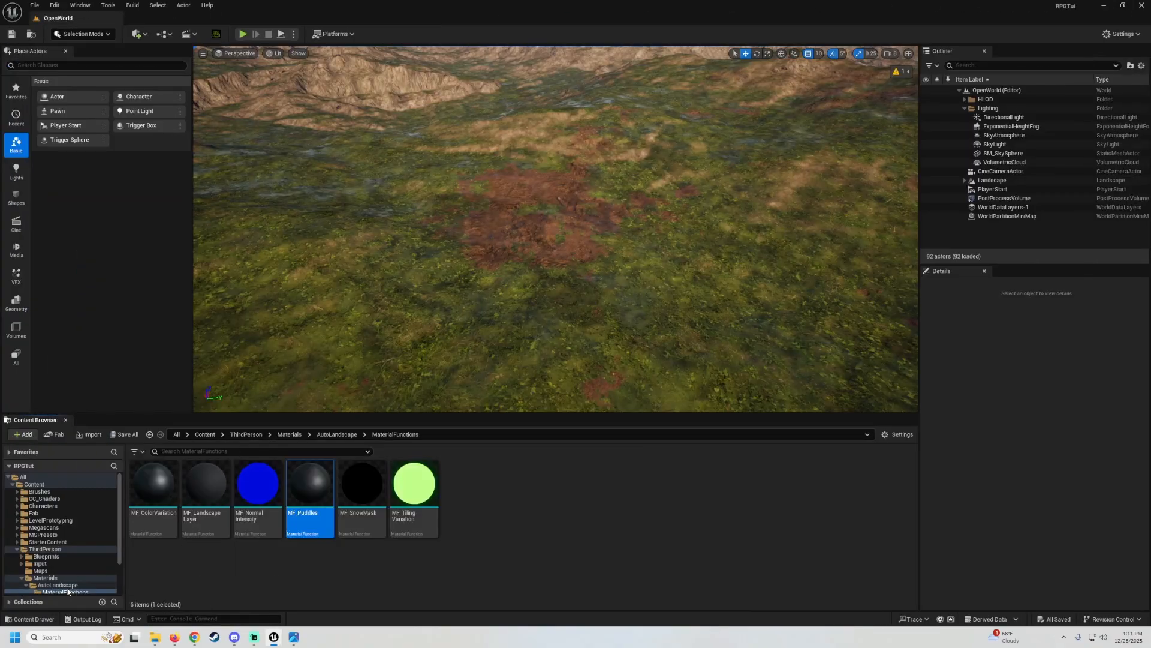
{"action": "left_click", "coordinate": [45, 577]}
{"action": "left_click", "coordinate": [154, 494]}
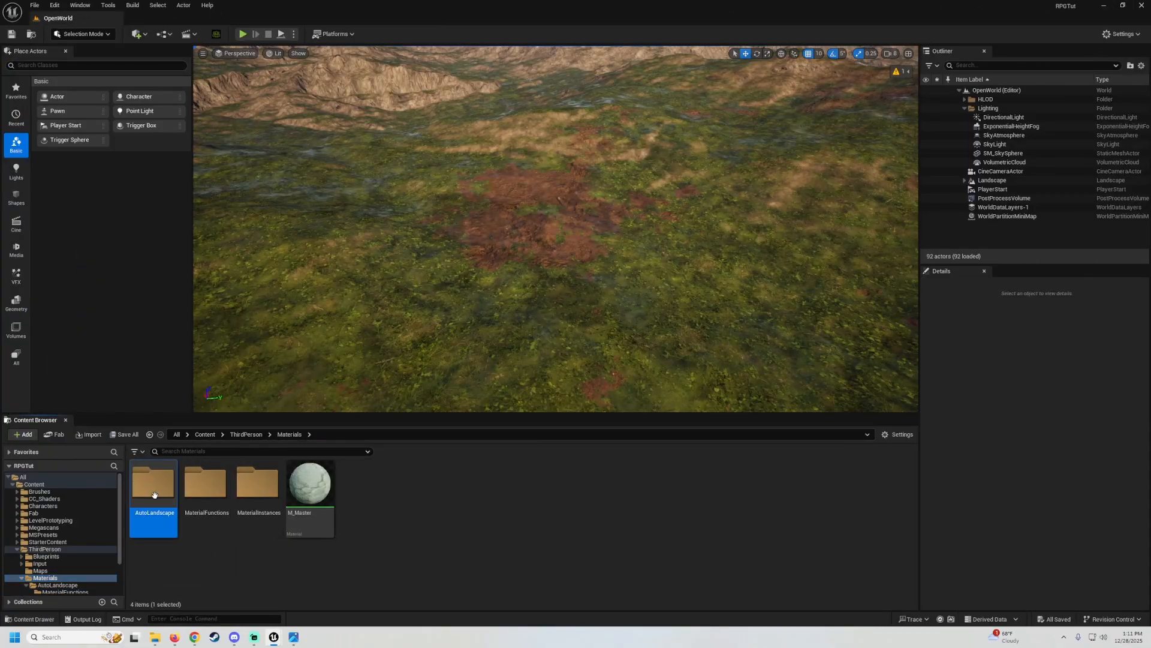
{"action": "double_click", "coordinate": [154, 494]}
{"action": "double_click", "coordinate": [258, 486]}
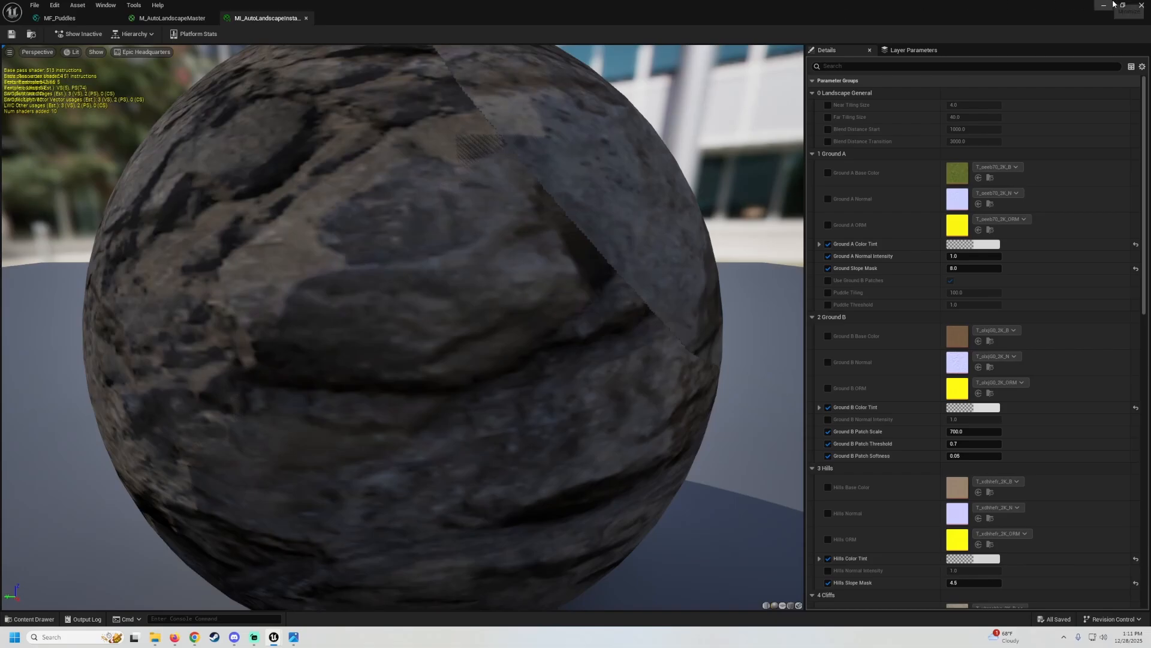
{"action": "left_click", "coordinate": [1122, 5]}
{"action": "left_click_drag", "start_coordinate": [699, 260], "coordinate": [372, 337]}
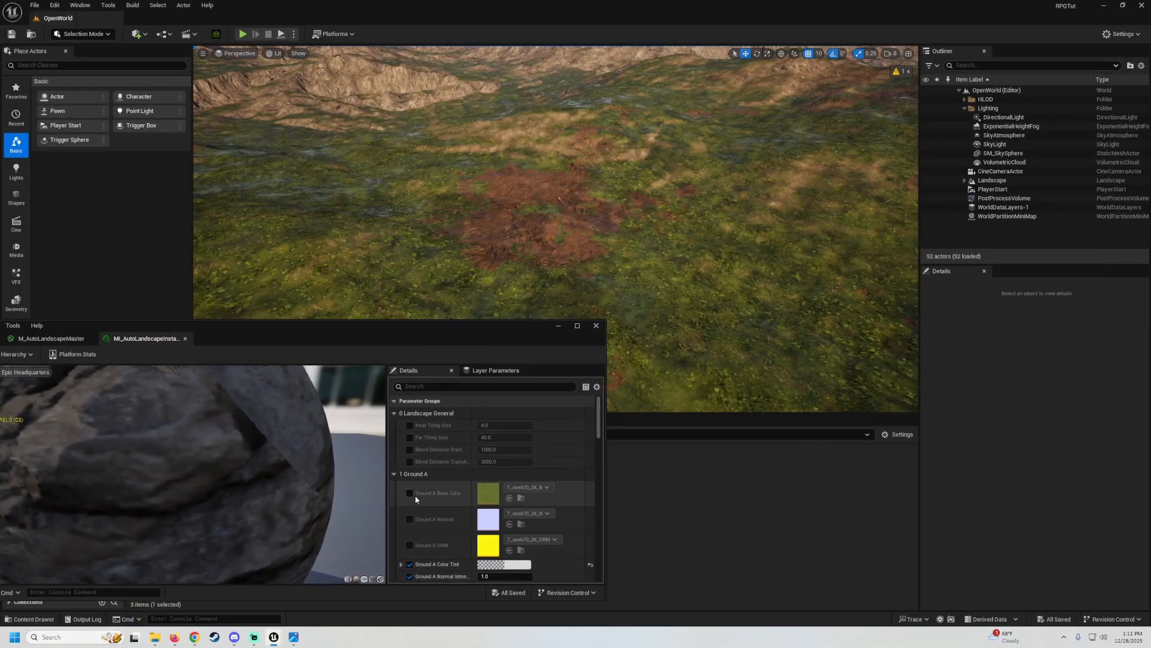
Enable the Puddle Threshold override under 1 Ground A and try values of about 2.11 and 0.65 while viewing the landscape
{"action": "scroll", "coordinate": [416, 497], "scroll_direction": "down", "scroll_amount": 3}
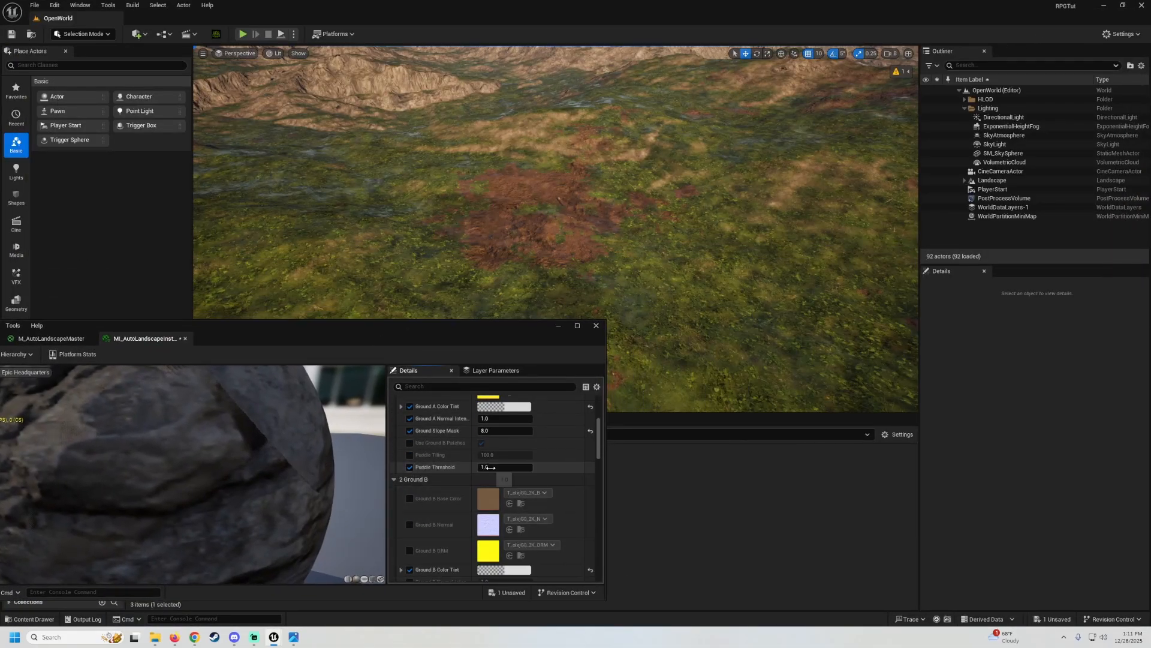
{"action": "left_click_drag", "start_coordinate": [505, 466], "coordinate": [528, 466]}
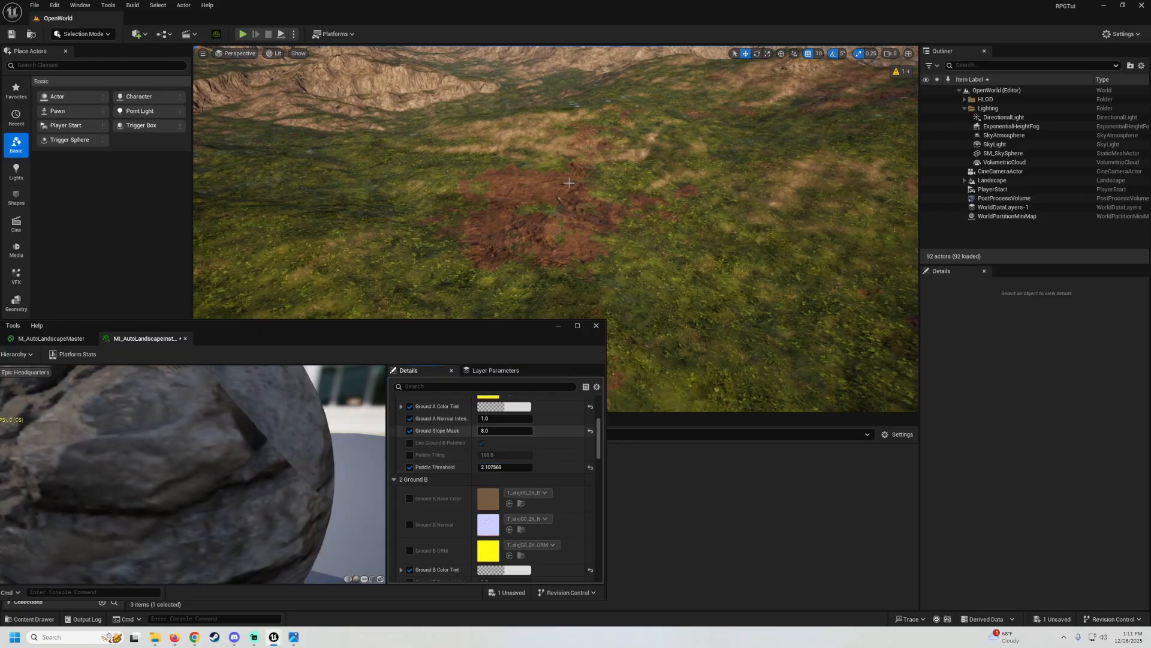
{"action": "right_click_drag", "start_coordinate": [555, 180], "coordinate": [581, 227]}
{"action": "mouse_move", "coordinate": [505, 467]}
{"action": "left_mouse_down"}
{"action": "mouse_move", "coordinate": [471, 466]}
{"action": "mouse_move", "coordinate": [511, 475]}
{"action": "left_mouse_up"}
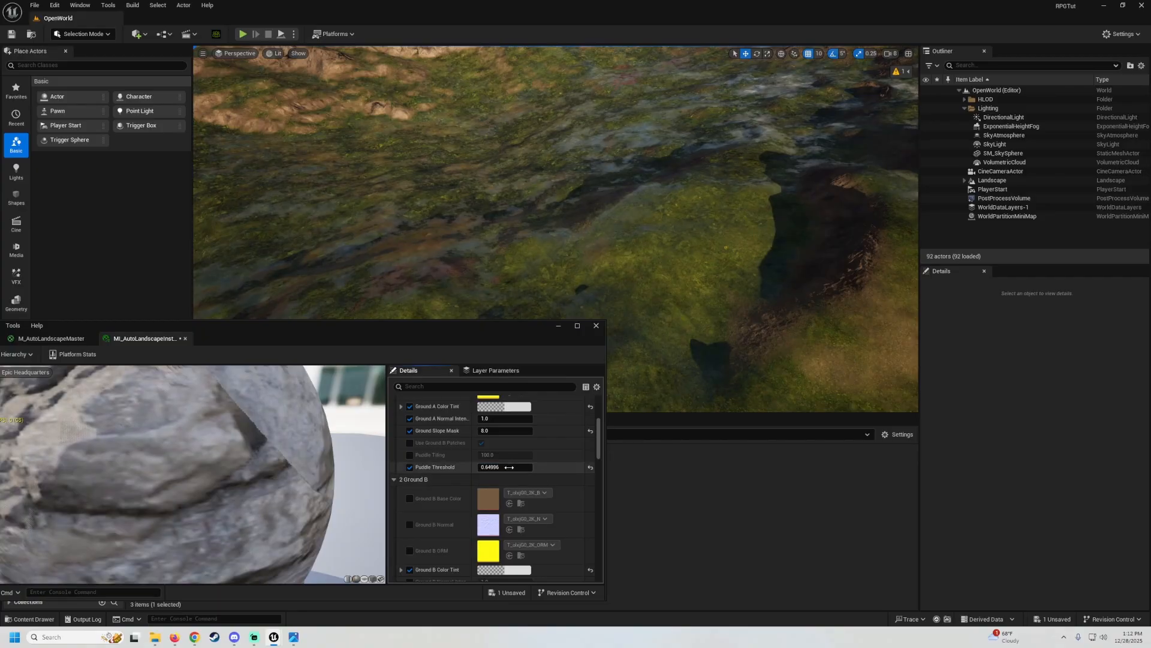
Set Puddle Threshold to 1.0, hide the instance editor to examine the puddles, and reopen MI_AutoLandscapeInstance
{"action": "left_click", "coordinate": [509, 466]}
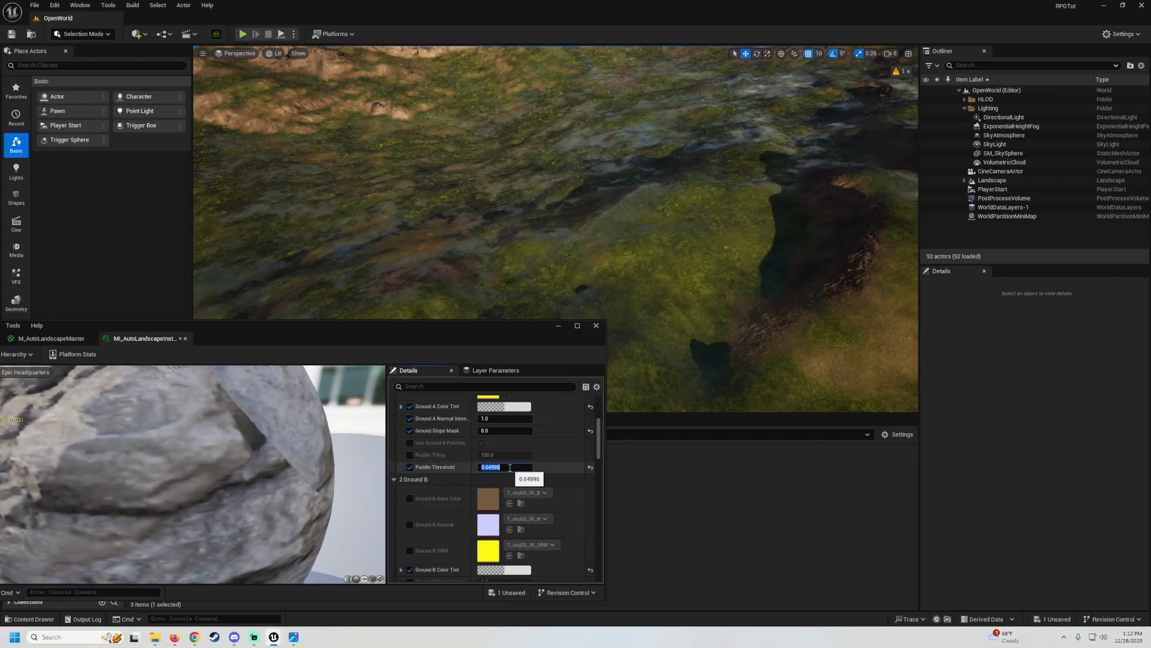
{"action": "left_click", "coordinate": [557, 327]}
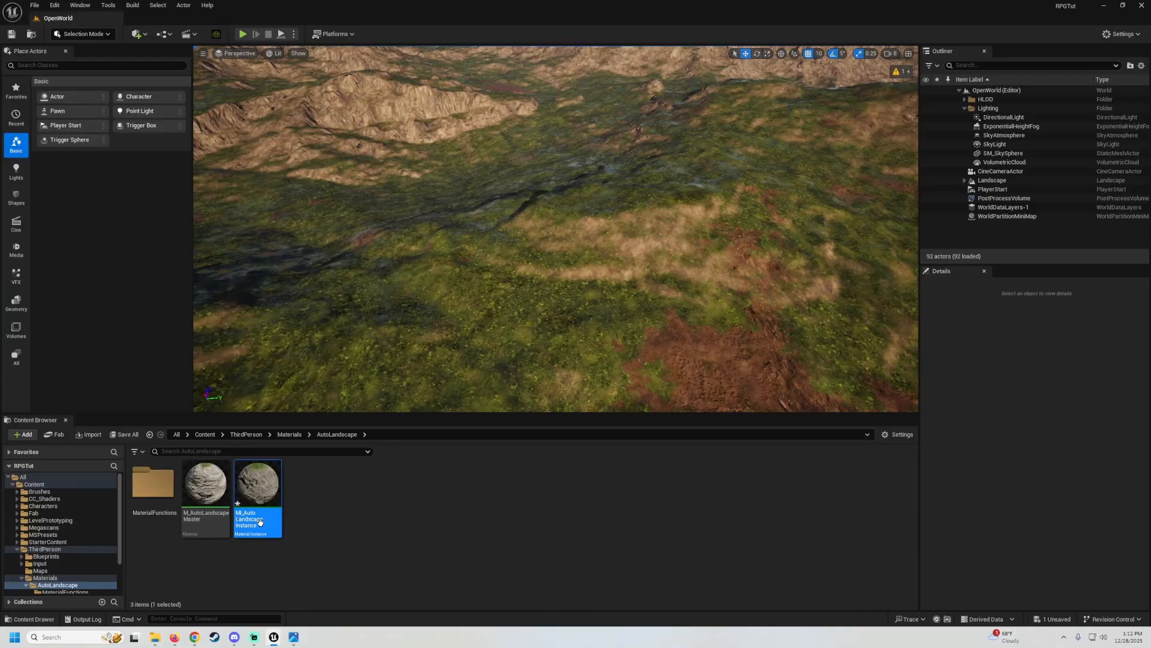
{"action": "double_click", "coordinate": [260, 522]}
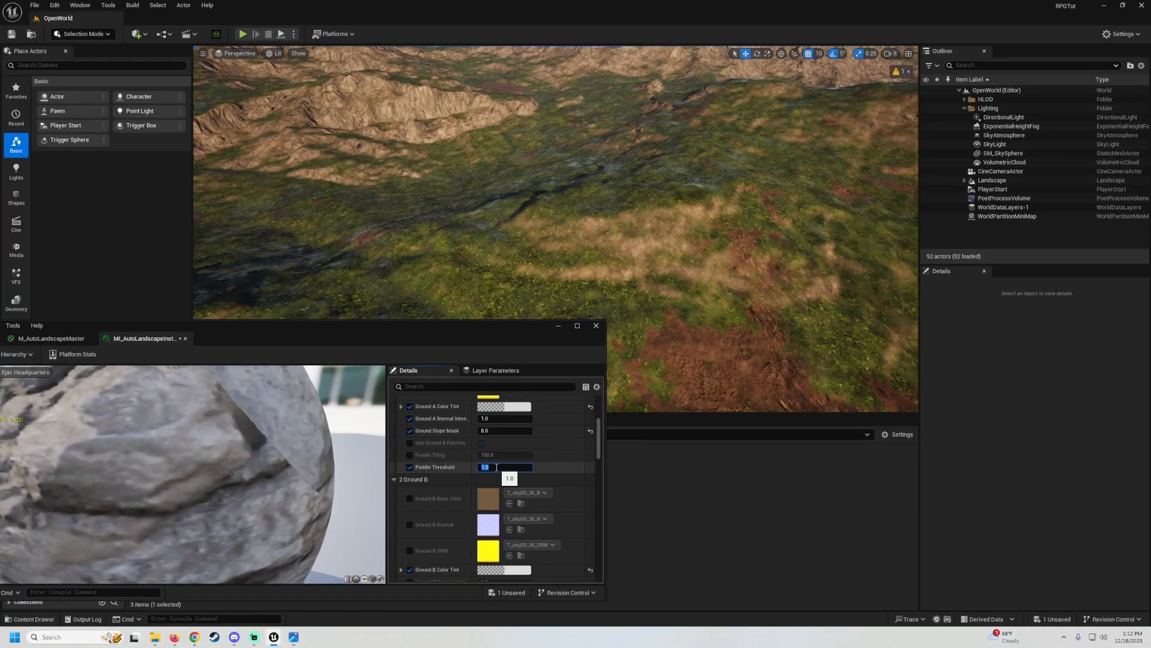
Set Puddle Threshold to 4 and fly over the landscape to examine the puddles
{"action": "type", "text": "4"}
{"action": "key", "text": "Return"}
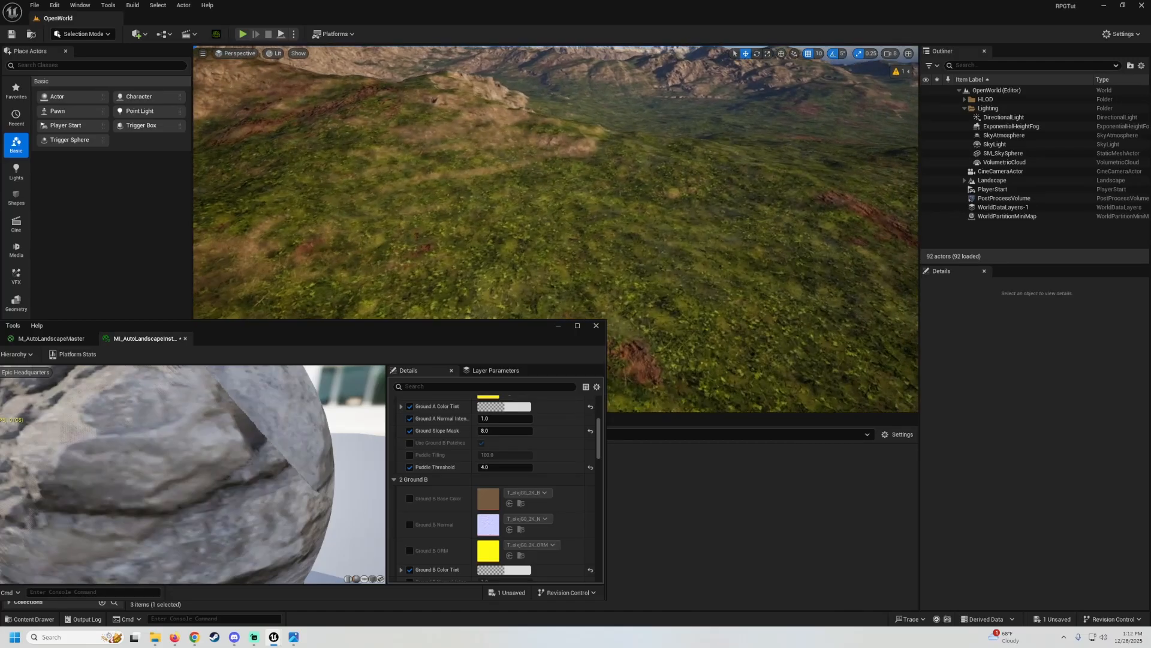
{"action": "right_click_drag", "start_coordinate": [556, 228], "coordinate": [555, 258]}
Hide the instance editor and save the modified MI_AutoLandscapeInstance
{"action": "left_click", "coordinate": [558, 325]}
{"action": "left_click", "coordinate": [126, 434]}
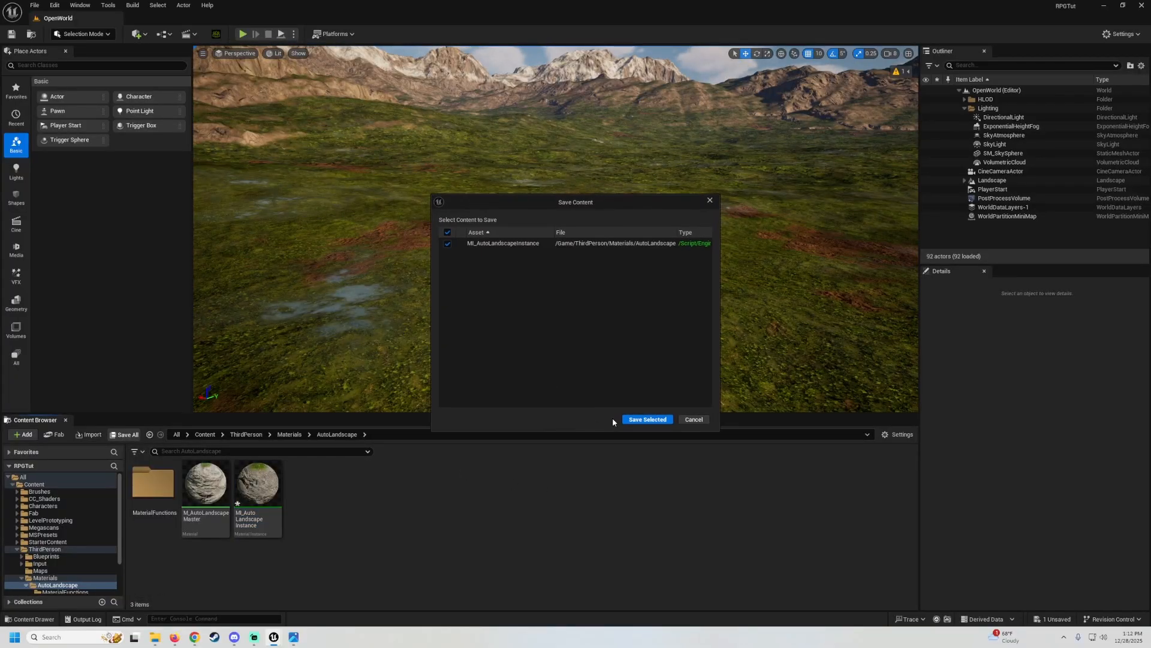
{"action": "left_click", "coordinate": [629, 417]}
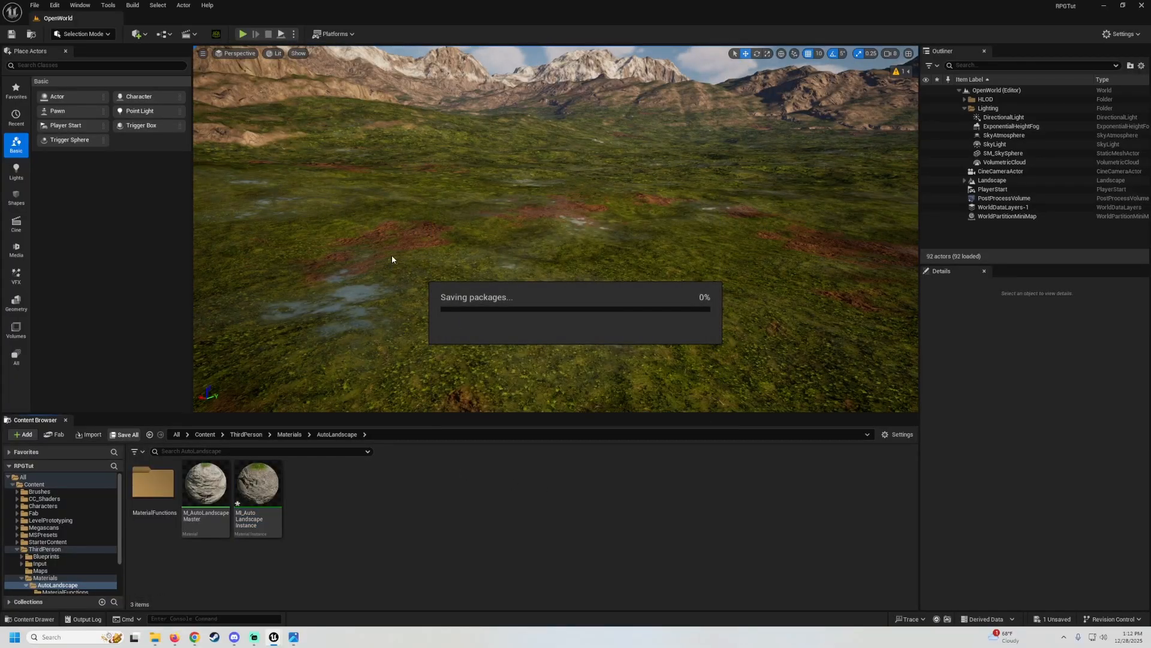
Reopen MF_Puddles from the MaterialFunctions folder and bring its graph editor to full size
{"action": "double_click", "coordinate": [159, 487]}
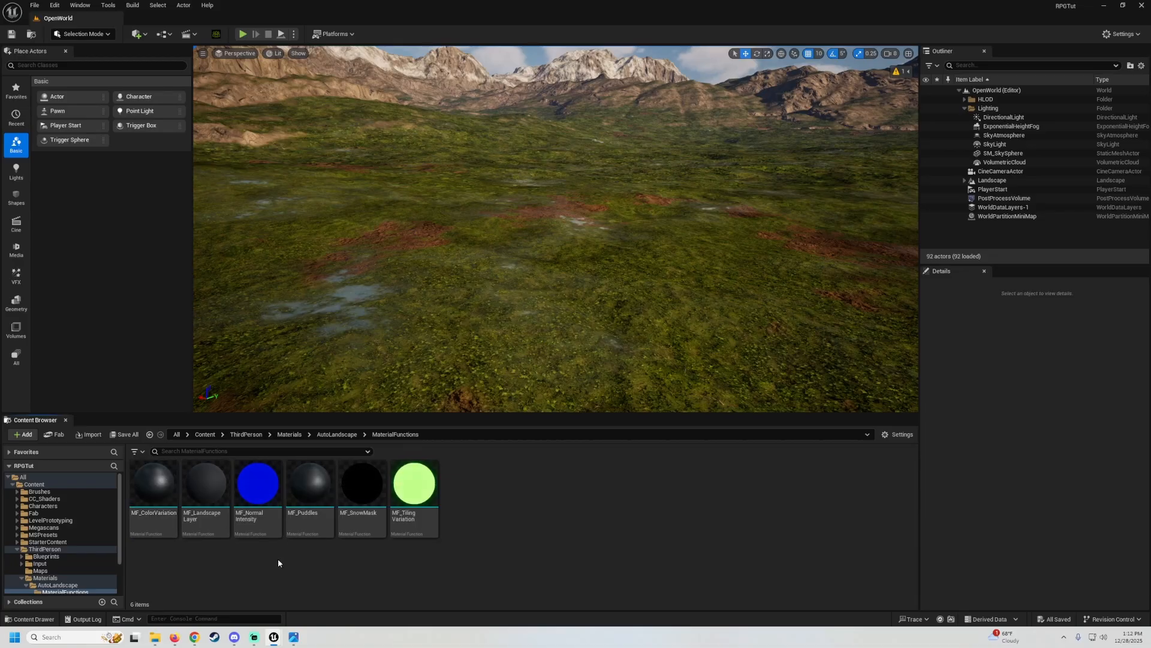
{"action": "double_click", "coordinate": [298, 526]}
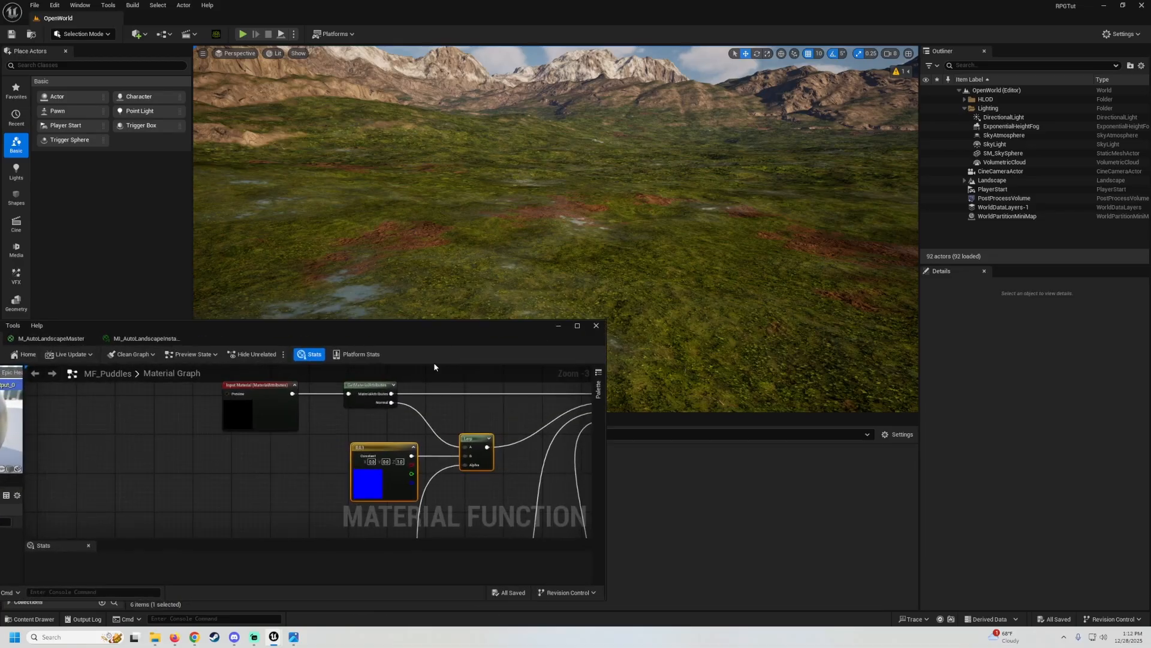
{"action": "left_click", "coordinate": [578, 325]}
{"action": "scroll", "coordinate": [639, 346], "scroll_direction": "down", "scroll_amount": 1}
{"action": "right_click_drag", "start_coordinate": [639, 346], "coordinate": [514, 283]}
{"action": "scroll", "coordinate": [469, 274], "scroll_direction": "up", "scroll_amount": 2}
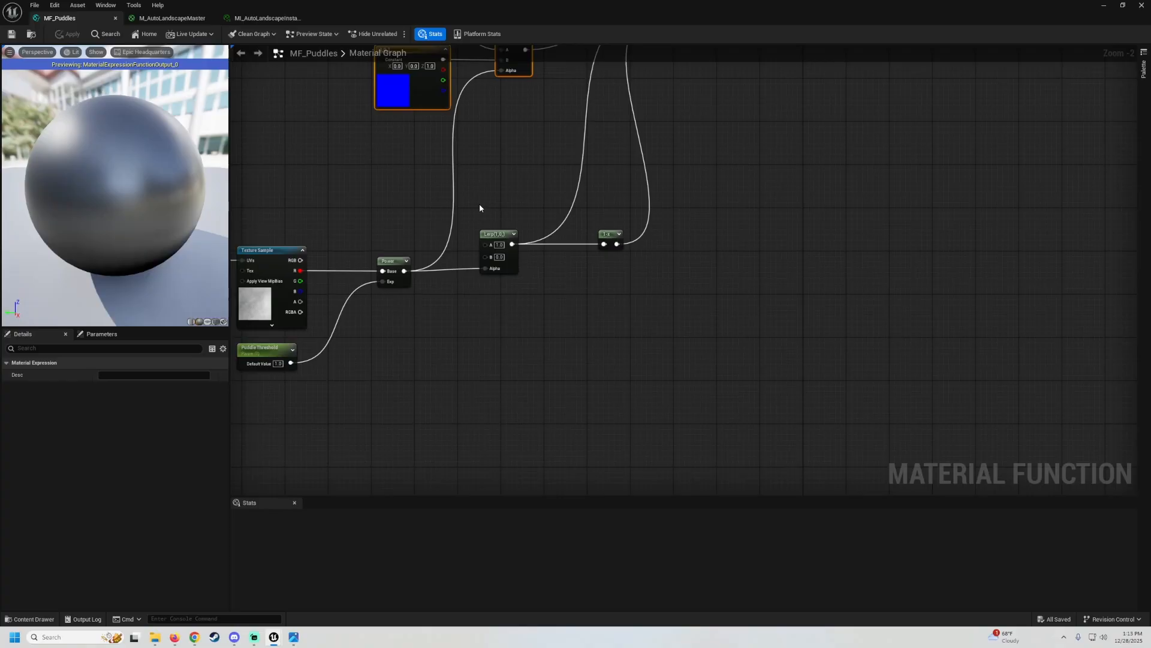
Move the lower Lerp and 1-x nodes away from Power and insert a Multiply node between Power and both Lerp alphas
{"action": "left_click_drag", "start_coordinate": [479, 205], "coordinate": [677, 290]}
{"action": "left_click_drag", "start_coordinate": [498, 231], "coordinate": [556, 236]}
{"action": "right_click_drag", "start_coordinate": [471, 305], "coordinate": [520, 297]}
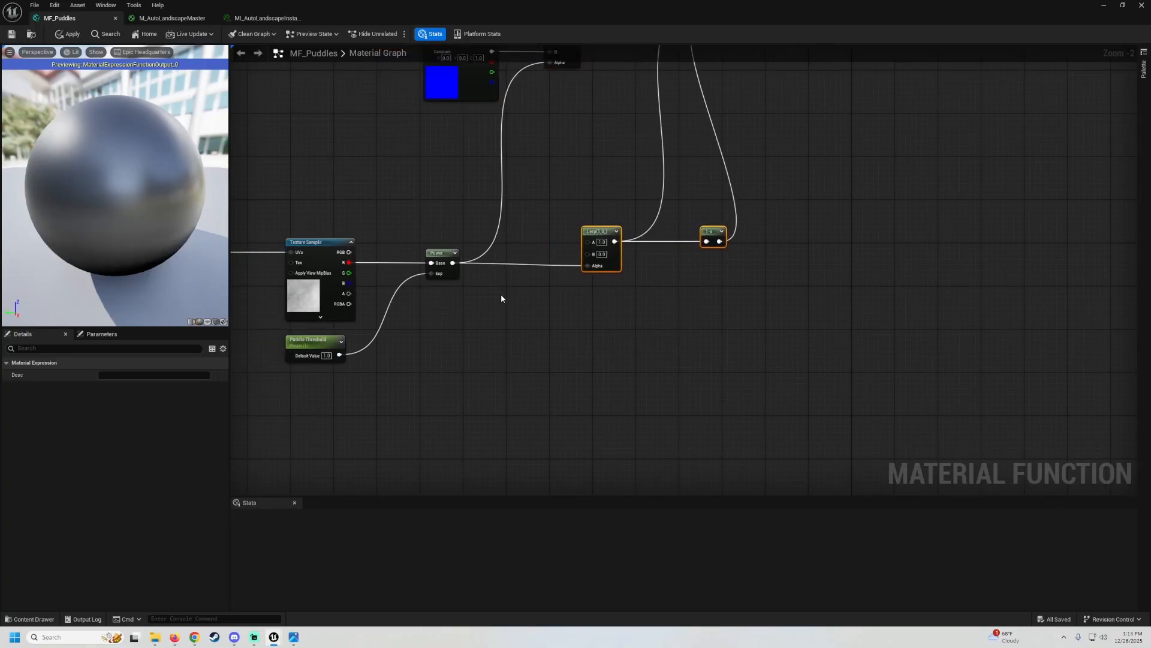
{"action": "left_click", "coordinate": [505, 296]}
{"action": "left_click_drag", "start_coordinate": [509, 307], "coordinate": [453, 264]}
{"action": "left_click_drag", "start_coordinate": [537, 307], "coordinate": [553, 150]}
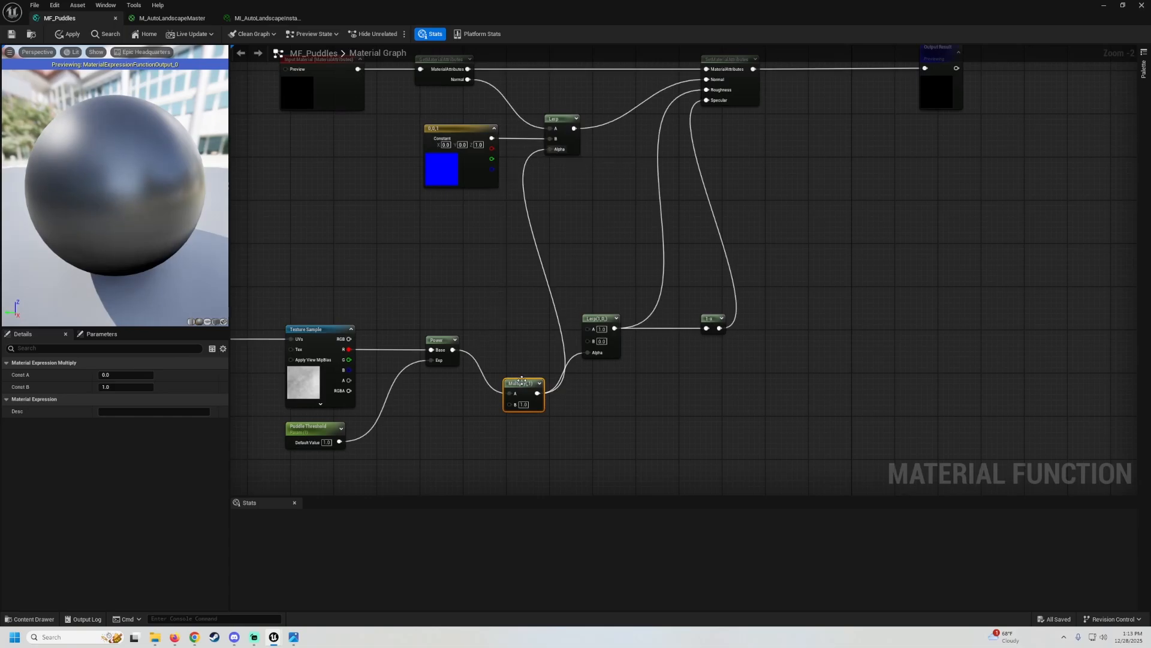
{"action": "left_click_drag", "start_coordinate": [527, 383], "coordinate": [521, 341]}
Duplicate Puddle Threshold as Puddle Depth with sort priority 8, connect it to the Multiply's B input, and save MF_Puddles
{"action": "right_click_drag", "start_coordinate": [362, 467], "coordinate": [427, 324]}
{"action": "left_click", "coordinate": [374, 286]}
{"action": "key", "text": "ctrl+d"}
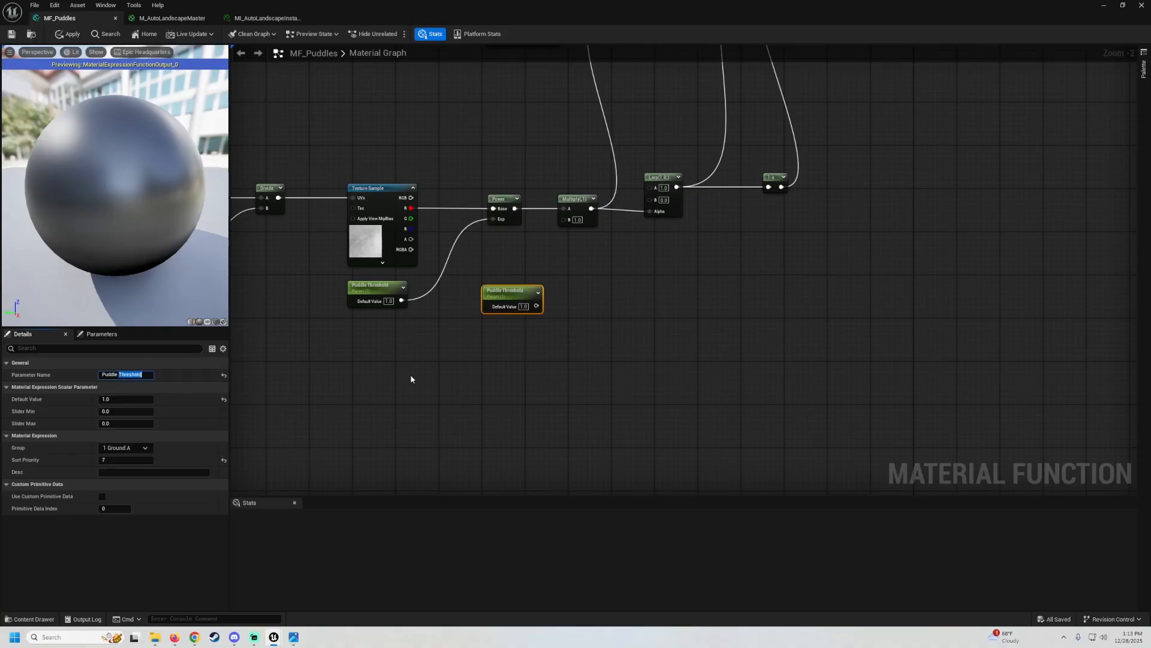
{"action": "type", "text": "th"}
{"action": "key", "text": "Return"}
{"action": "left_click_drag", "start_coordinate": [508, 312], "coordinate": [542, 231]}
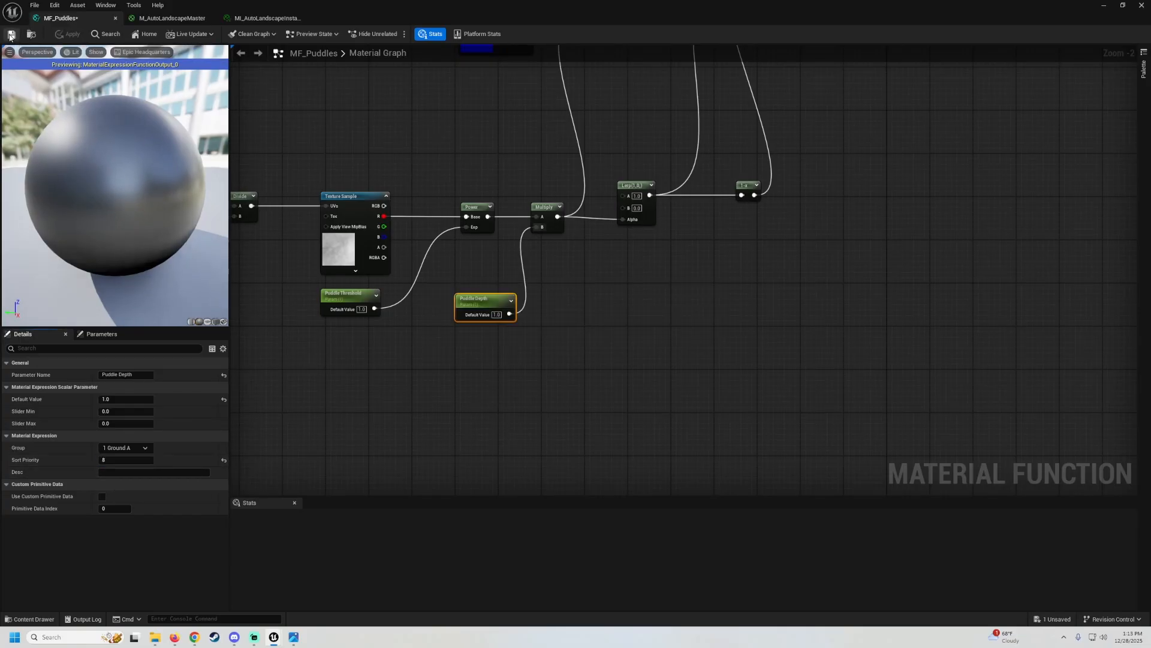
Enable Puddle Depth in MI_AutoLandscapeInstance, raise it to about 1.82, and fly over the landscape to examine the puddles
{"action": "left_click_drag", "start_coordinate": [222, 18], "coordinate": [376, 369]}
{"action": "left_click_drag", "start_coordinate": [462, 378], "coordinate": [512, 364]}
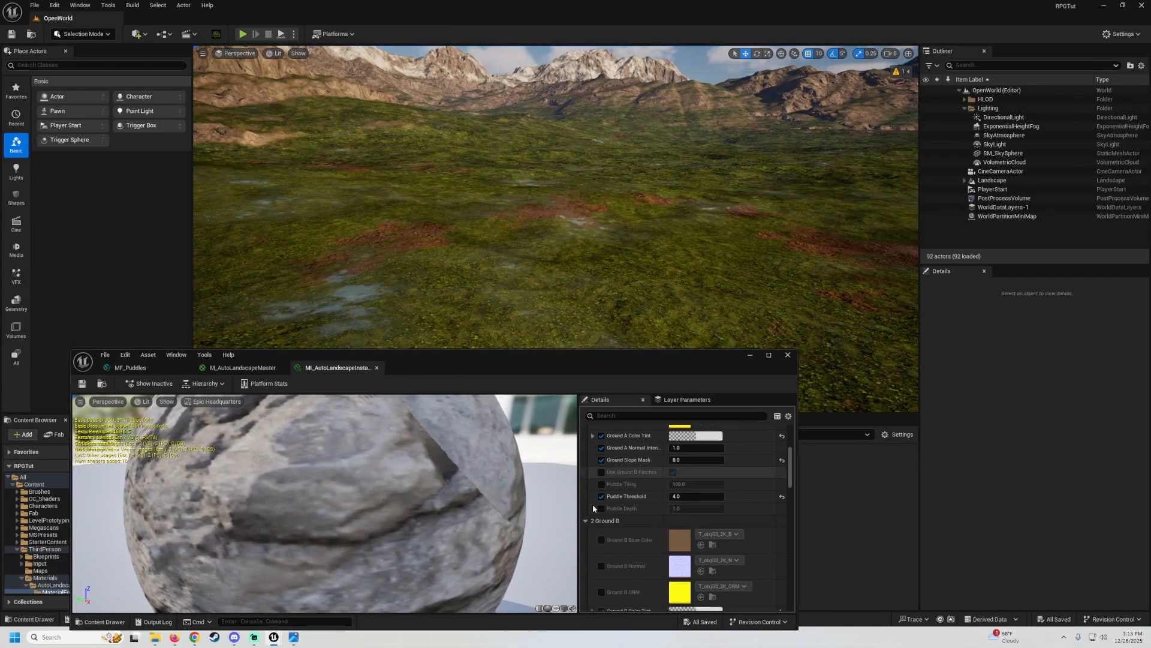
{"action": "left_click", "coordinate": [601, 509]}
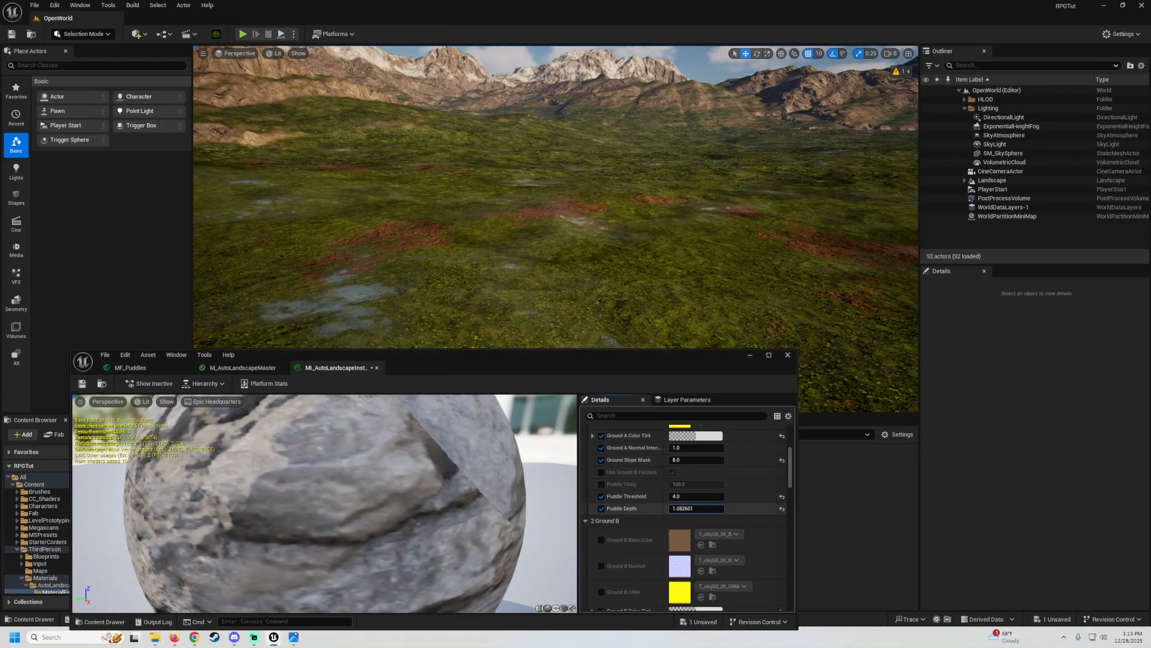
{"action": "left_click_drag", "start_coordinate": [695, 508], "coordinate": [713, 509]}
{"action": "key", "text": "Up"}
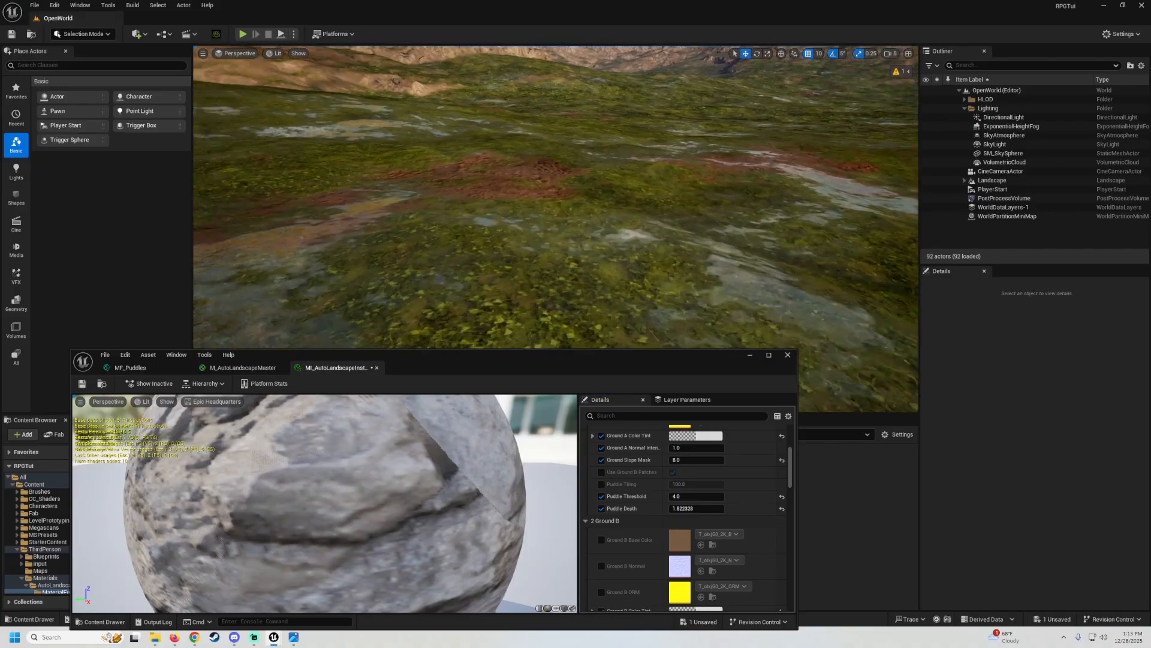
{"action": "key", "text": "Up"}
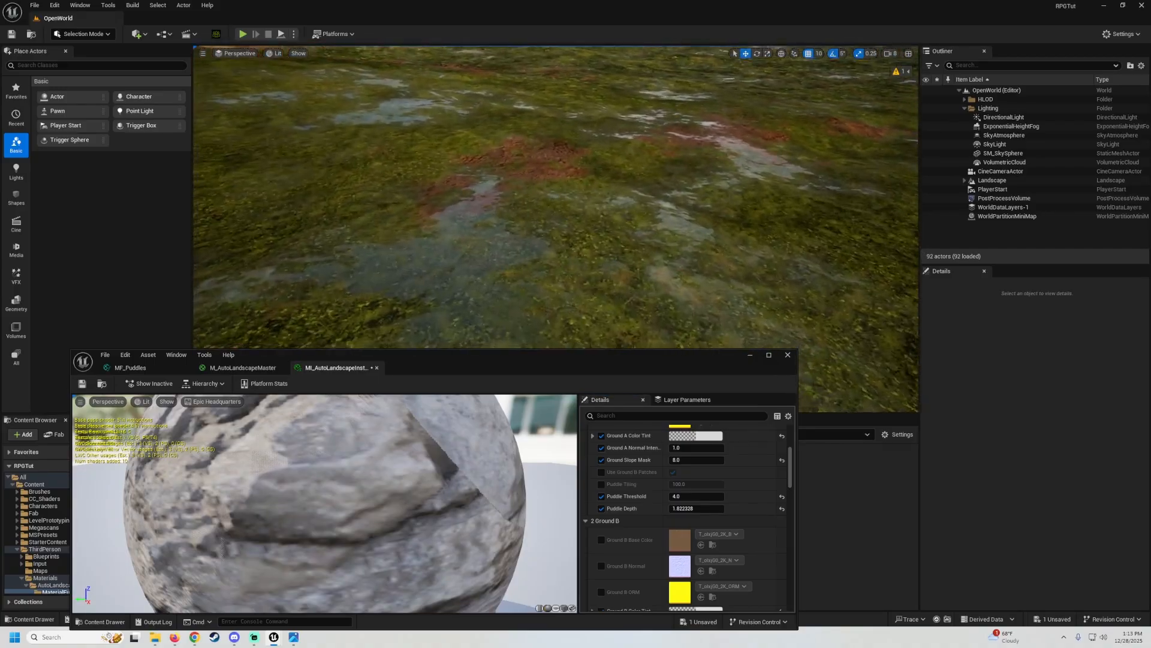
Try Puddle Depth at about 3.36 and Puddle Threshold at 1
{"action": "left_click_drag", "start_coordinate": [695, 509], "coordinate": [731, 496]}
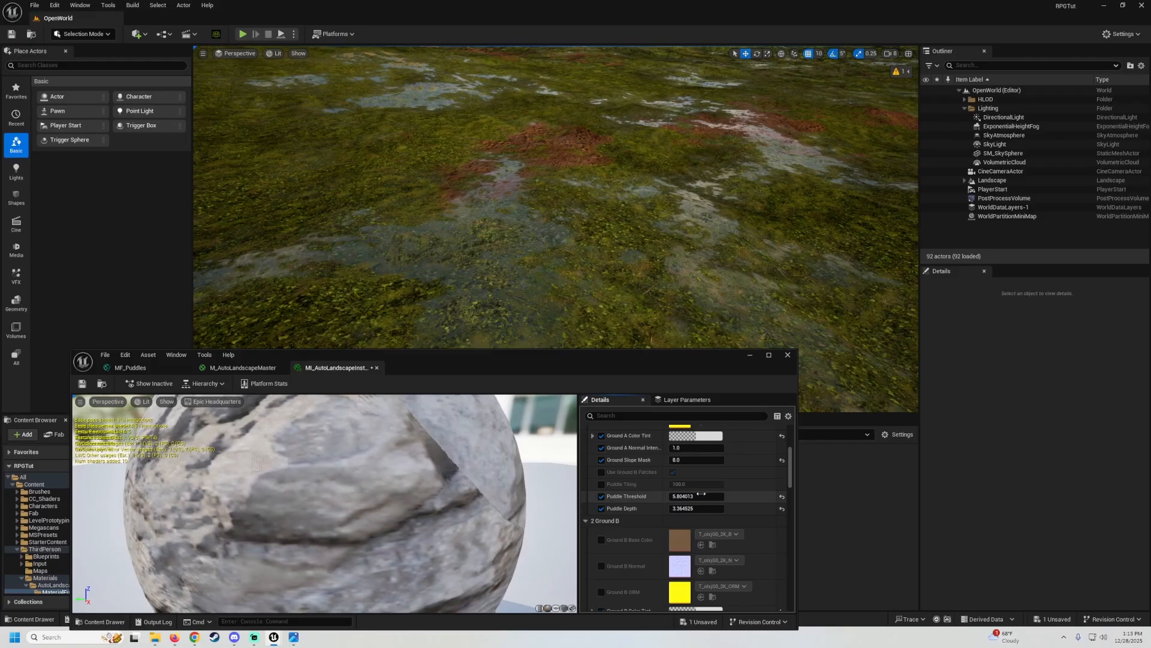
{"action": "type", "text": "1"}
{"action": "key", "text": "Return"}
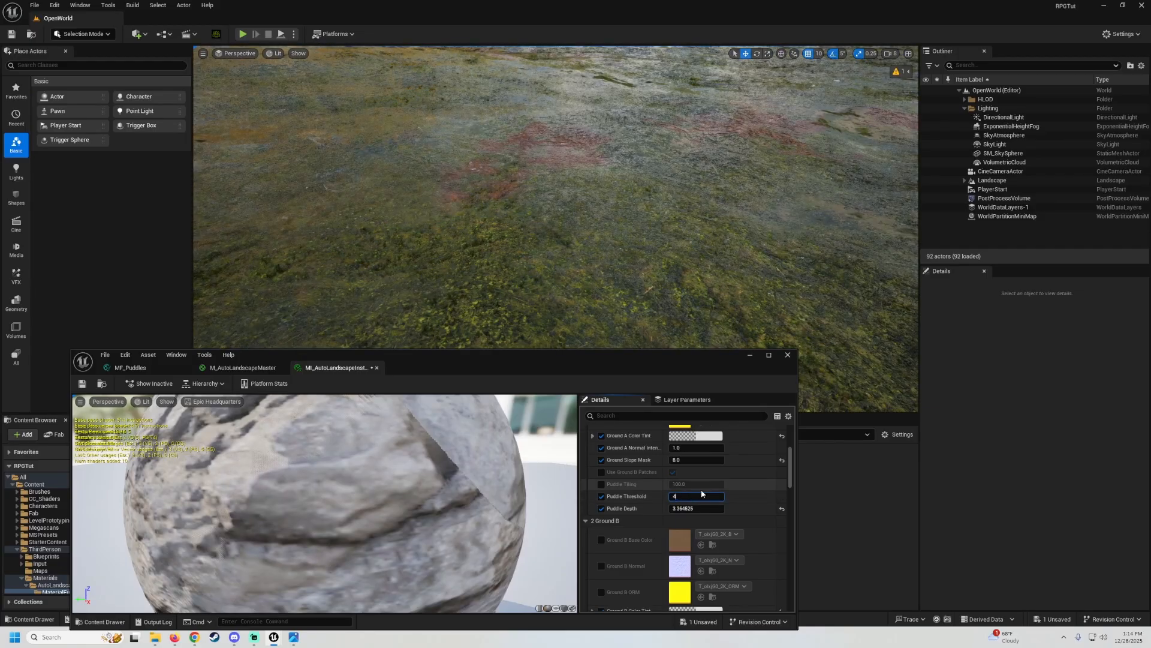
Set Puddle Threshold to 4 and Puddle Depth to 1, and hide the instance editor
{"action": "left_click", "coordinate": [702, 496]}
{"action": "type", "text": "4"}
{"action": "key", "text": "Return"}
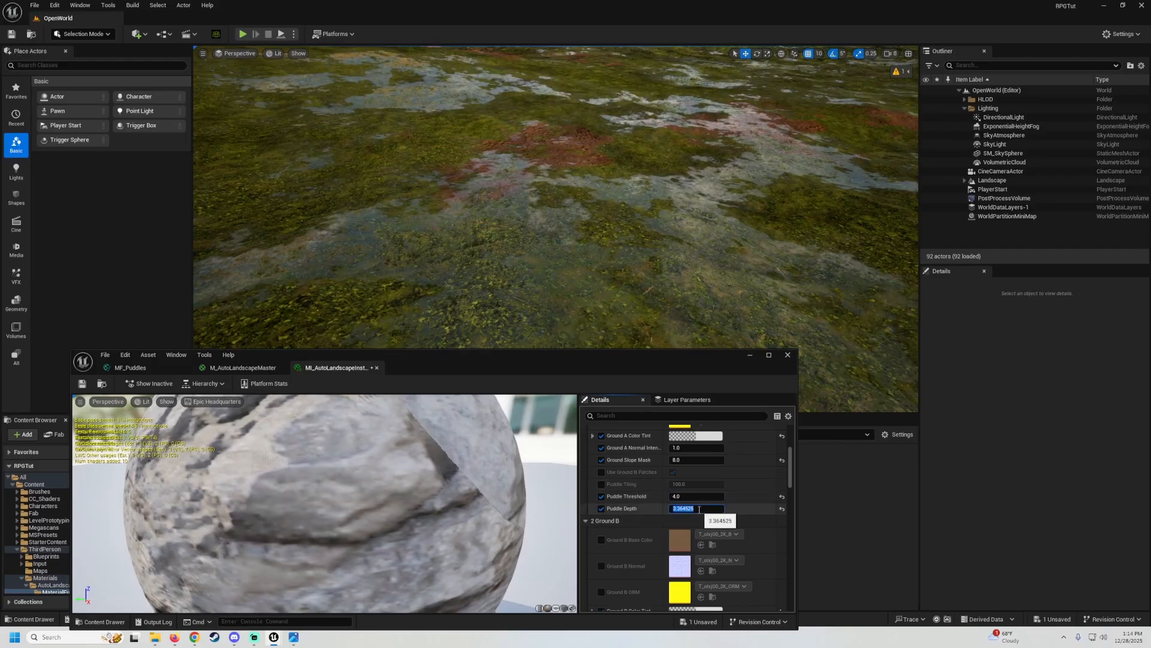
{"action": "type", "text": "1"}
{"action": "key", "text": "Return"}
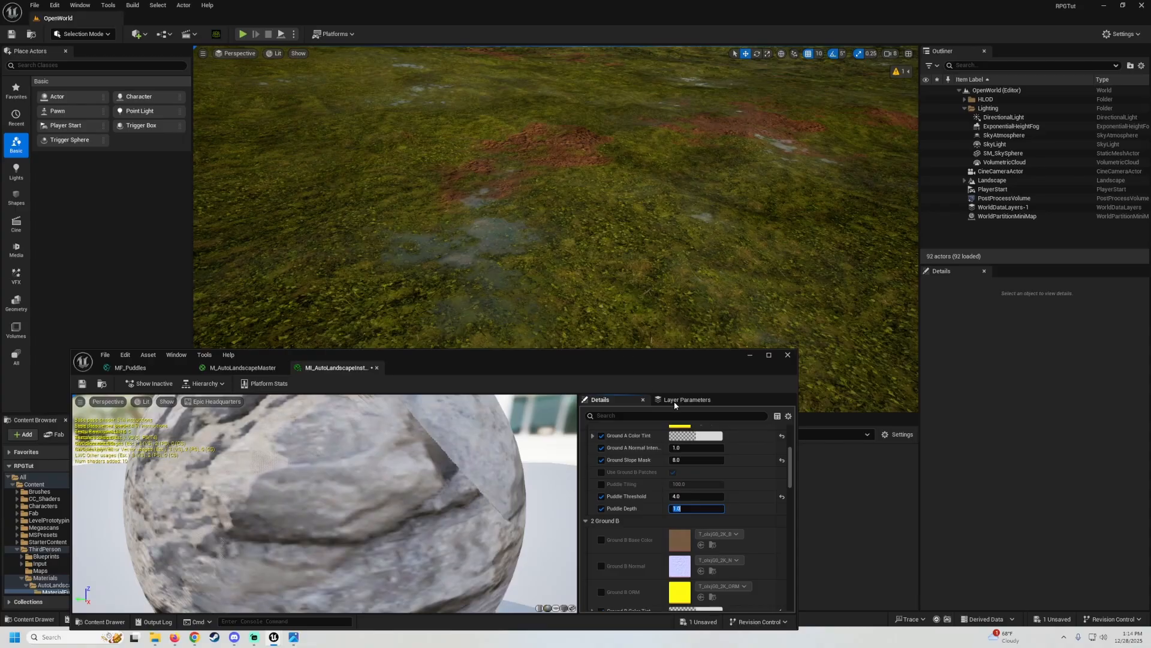
{"action": "left_click", "coordinate": [749, 356]}
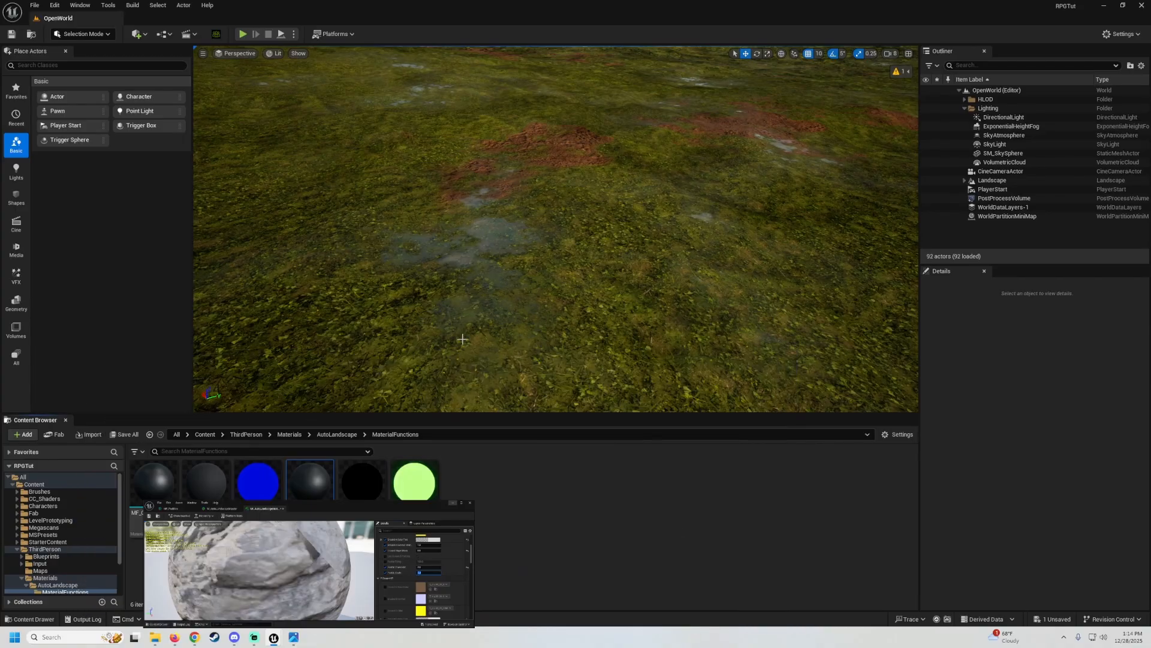
Reopen MF_Puddles at full size and move the lower Lerp and 1-x nodes farther from the Multiply node
{"action": "double_click", "coordinate": [300, 520]}
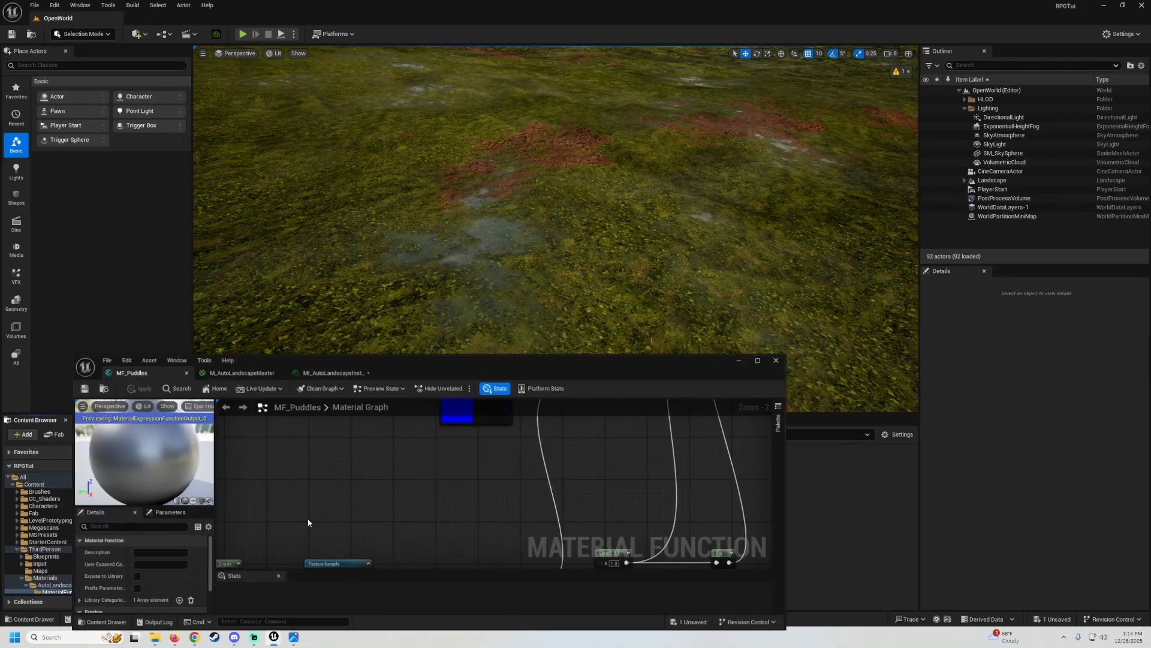
{"action": "left_click", "coordinate": [770, 355]}
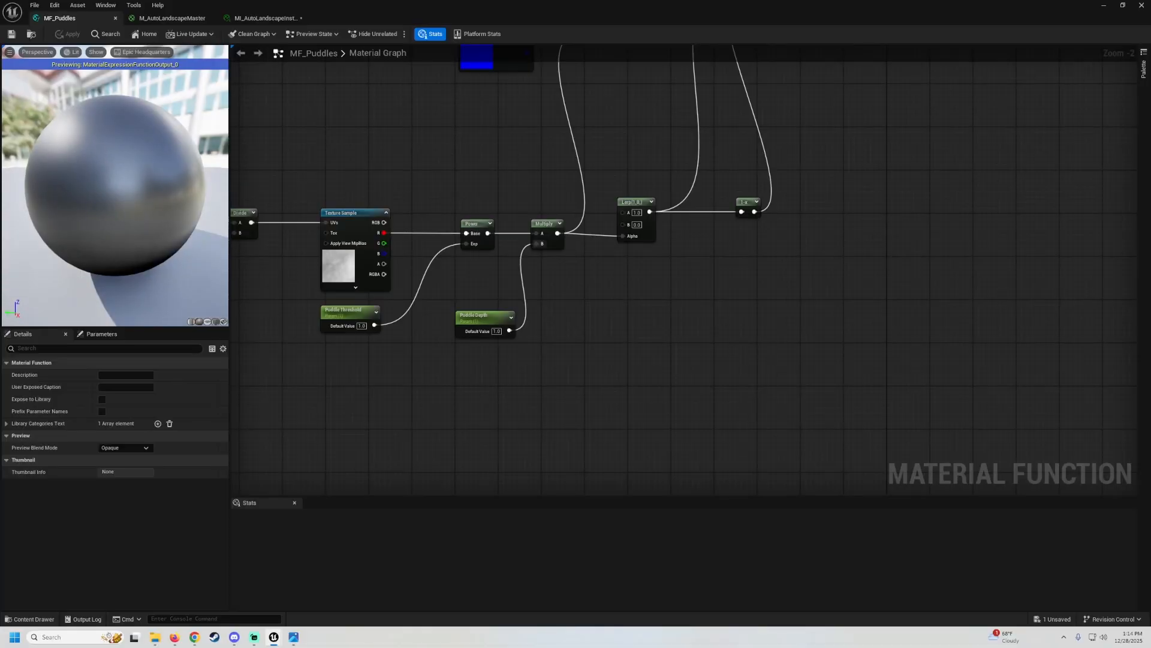
{"action": "right_click_drag", "start_coordinate": [626, 300], "coordinate": [527, 347]}
{"action": "left_click", "coordinate": [543, 250]}
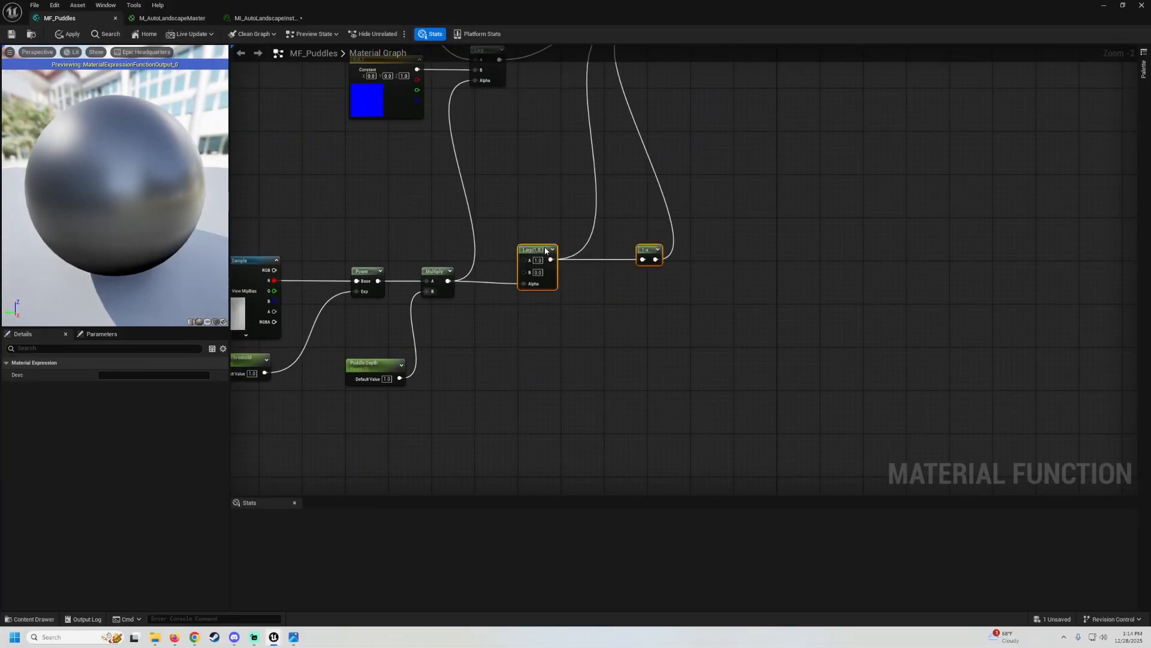
{"action": "left_click_drag", "start_coordinate": [545, 250], "coordinate": [588, 245]}
Shrink the MF_Puddles window to examine the puddles on the landscape, and save all modified assets
{"action": "left_click", "coordinate": [1122, 5]}
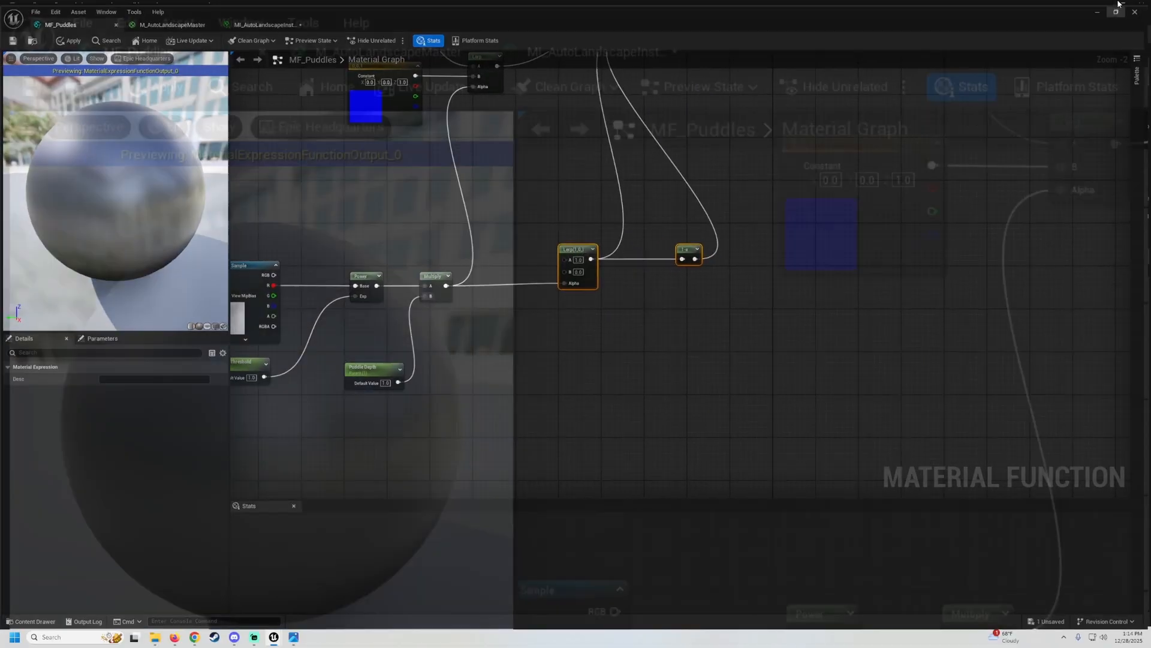
{"action": "left_click_drag", "start_coordinate": [645, 354], "coordinate": [641, 415]}
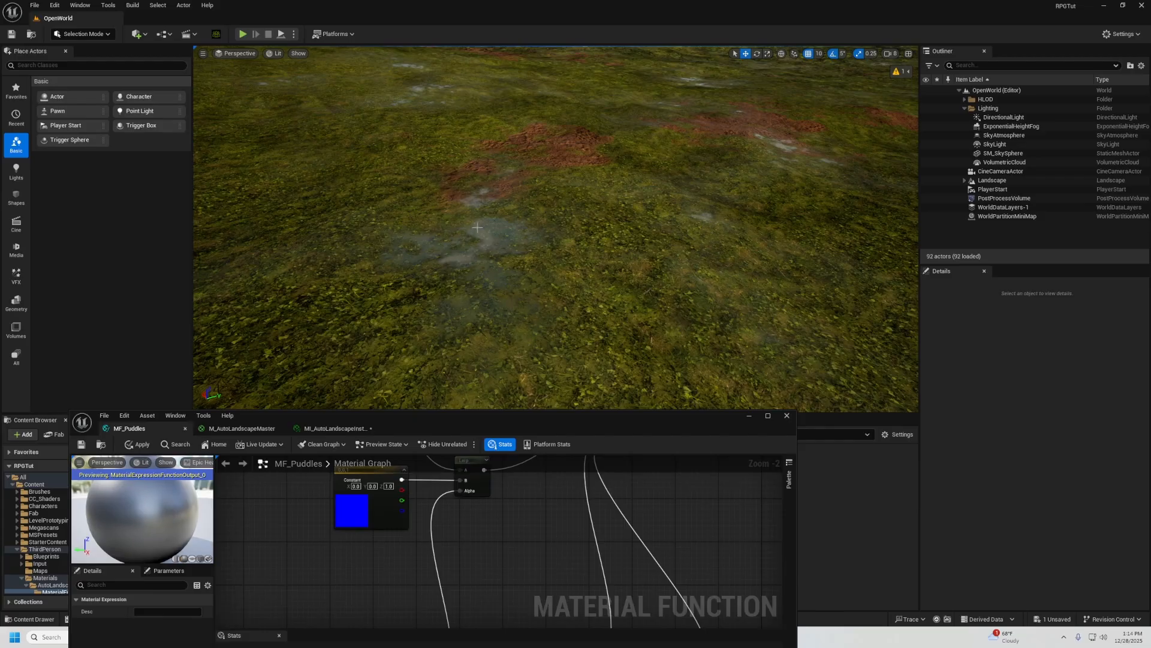
{"action": "mouse_move", "coordinate": [477, 259]}
{"action": "right_mouse_down"}
{"action": "mouse_move", "coordinate": [478, 192]}
{"action": "mouse_move", "coordinate": [477, 240]}
{"action": "right_mouse_up"}
{"action": "left_click_drag", "start_coordinate": [554, 434], "coordinate": [641, 406]}
{"action": "left_click", "coordinate": [123, 434]}
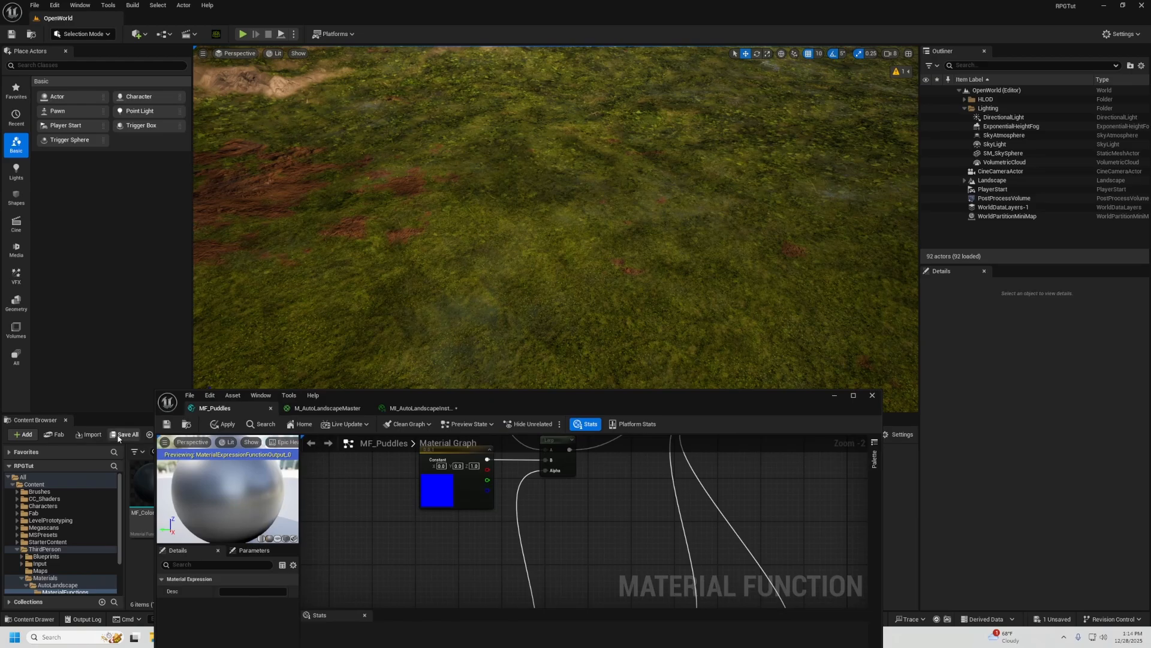
{"action": "left_click", "coordinate": [648, 422]}
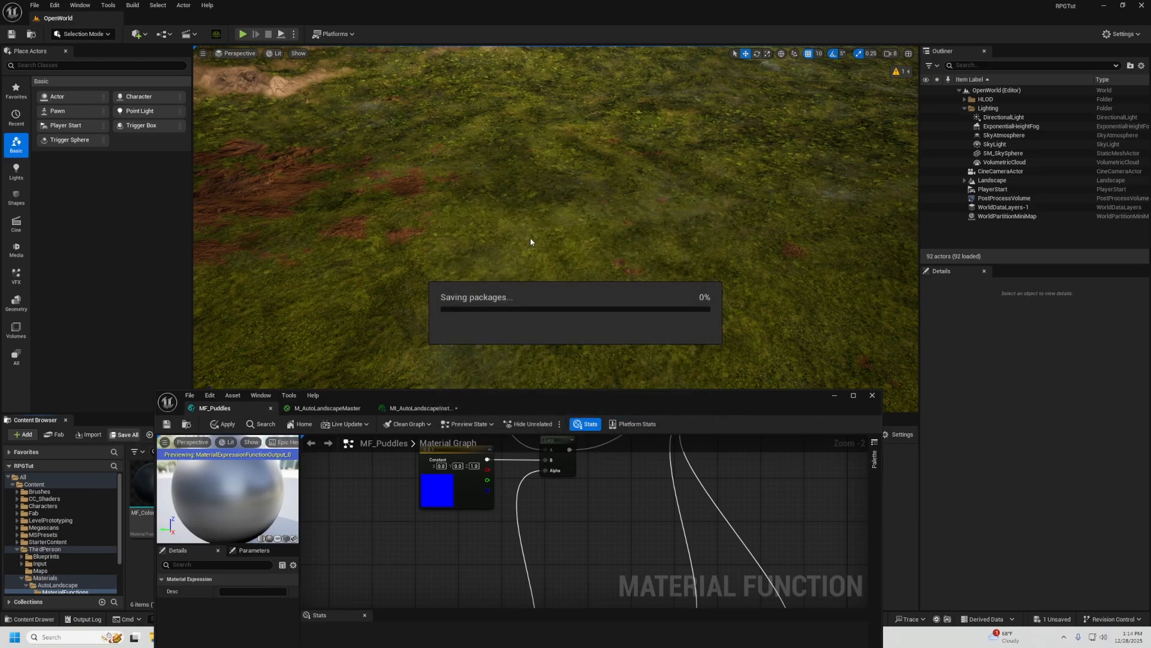
Bring MF_Puddles to full size and move the SetMaterialAttributes and Output Result nodes farther from the Lerp nodes
{"action": "left_click_drag", "start_coordinate": [690, 401], "coordinate": [650, 221]}
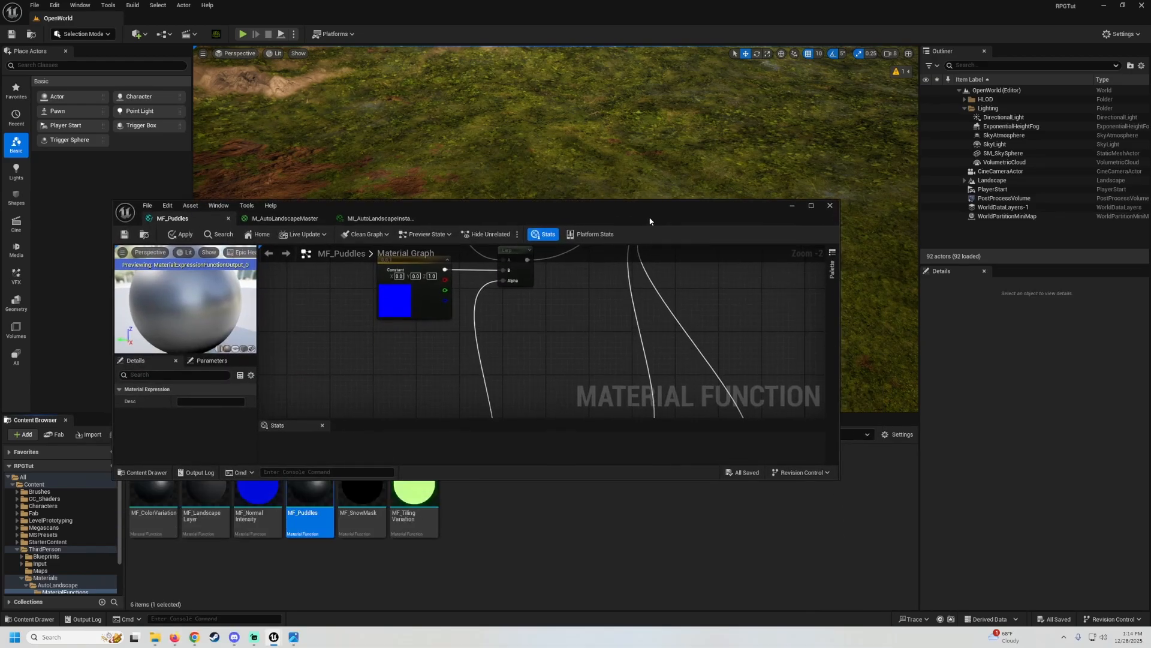
{"action": "left_click", "coordinate": [811, 207]}
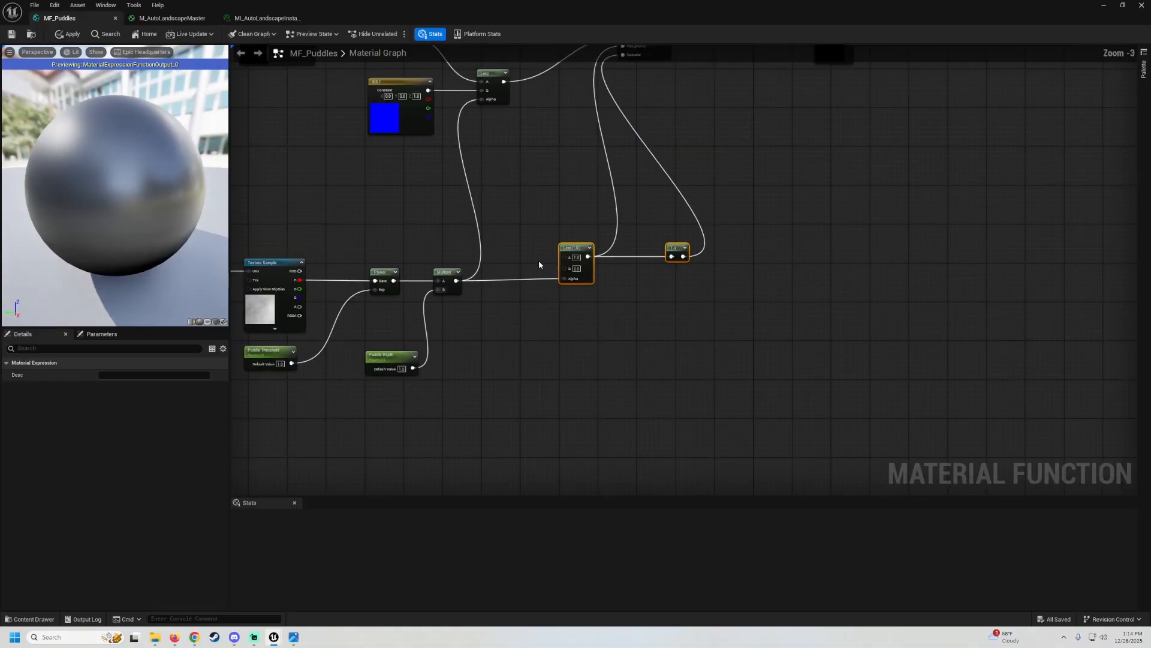
{"action": "right_click_drag", "start_coordinate": [538, 260], "coordinate": [446, 374]}
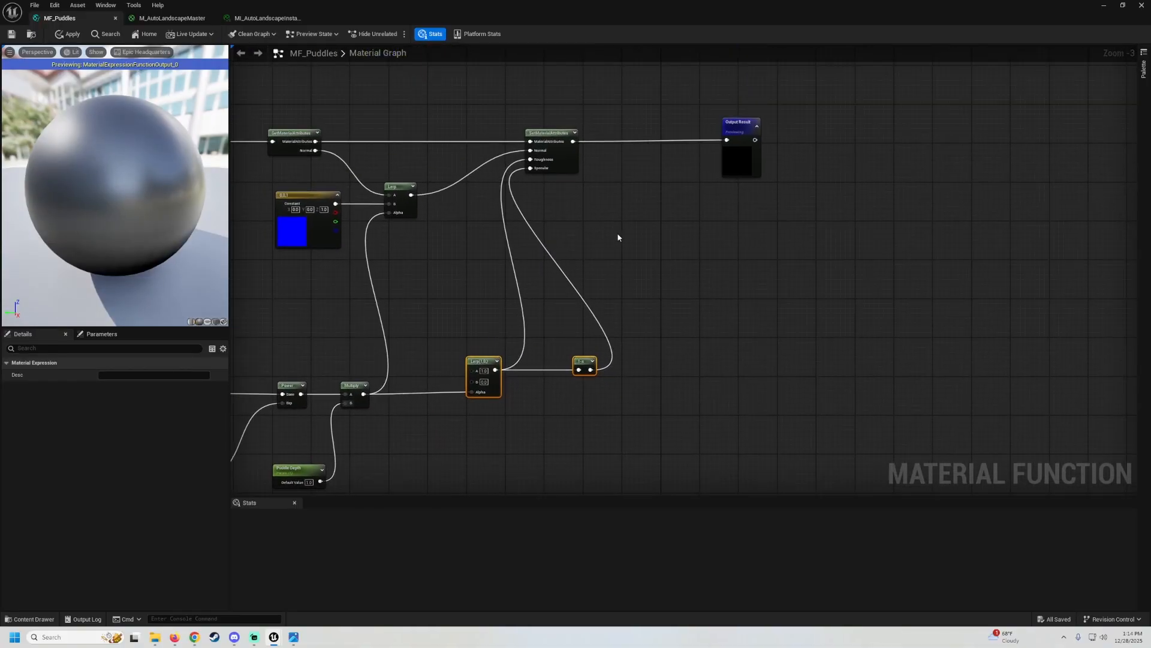
{"action": "left_click_drag", "start_coordinate": [644, 149], "coordinate": [545, 105]}
{"action": "left_click_drag", "start_coordinate": [579, 165], "coordinate": [710, 165]}
{"action": "right_click_drag", "start_coordinate": [718, 192], "coordinate": [771, 188]}
{"action": "left_click", "coordinate": [773, 191]}
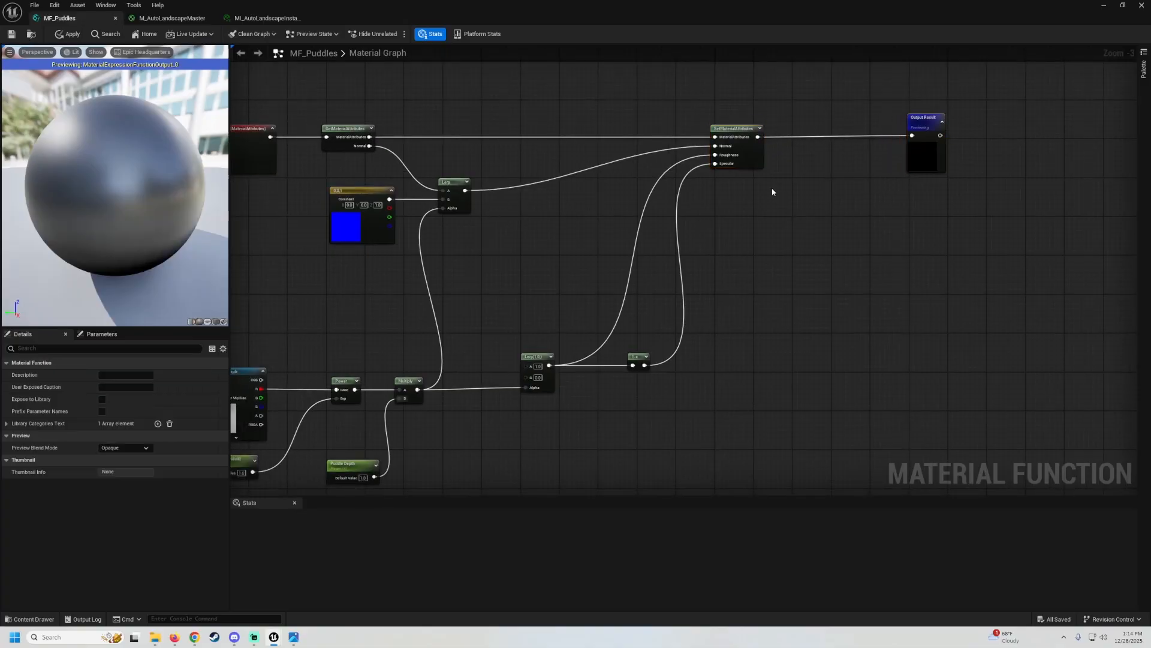
Add a fourth attribute to the SetMaterialAttributes node and set it to Metallic
{"action": "left_click", "coordinate": [760, 159]}
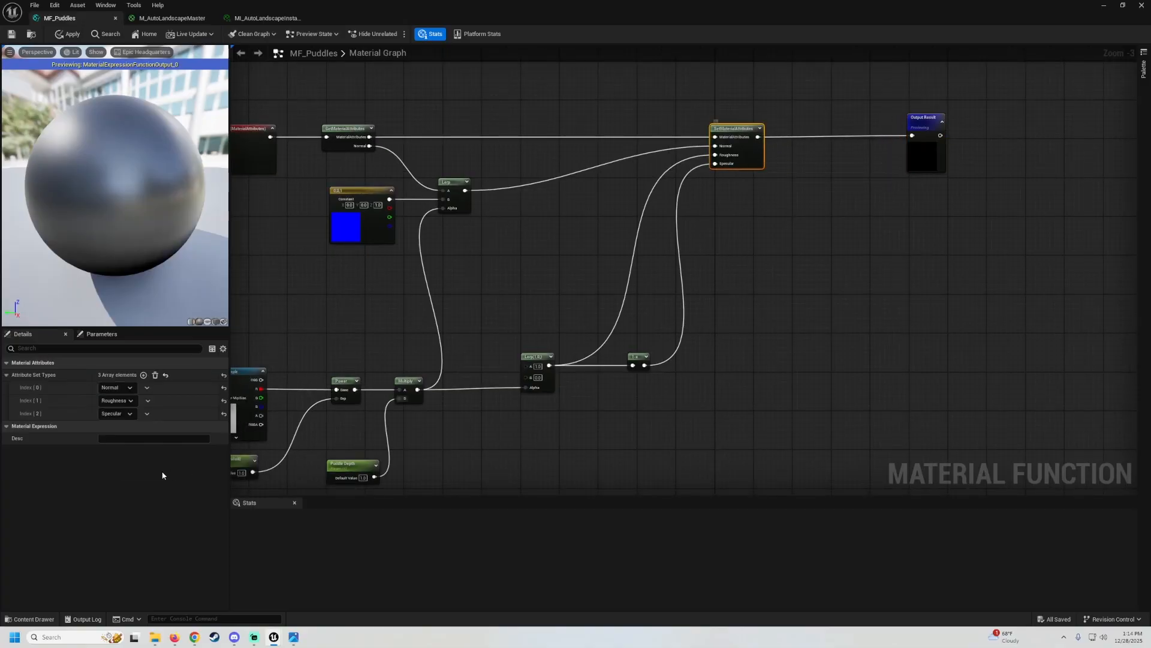
{"action": "left_click", "coordinate": [143, 375]}
{"action": "left_click", "coordinate": [105, 427]}
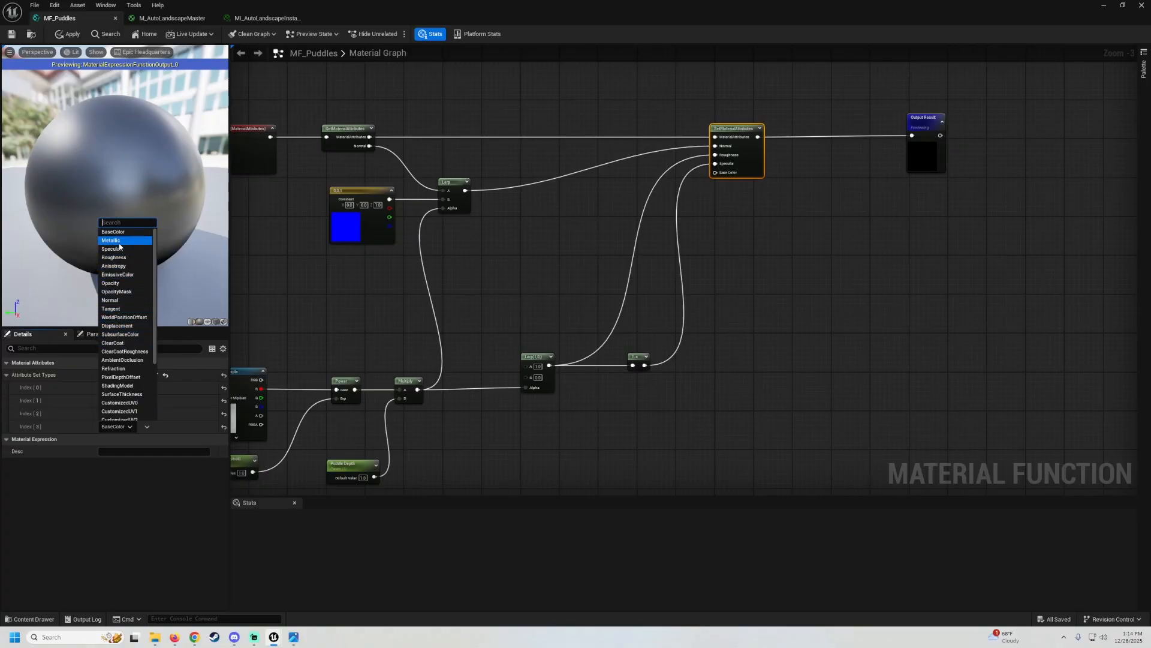
{"action": "left_click", "coordinate": [250, 295]}
Add a Lerp below the existing lower Lerp with A and B at 0, and connect the Multiply output to its Alpha
{"action": "right_click_drag", "start_coordinate": [621, 373], "coordinate": [691, 246]}
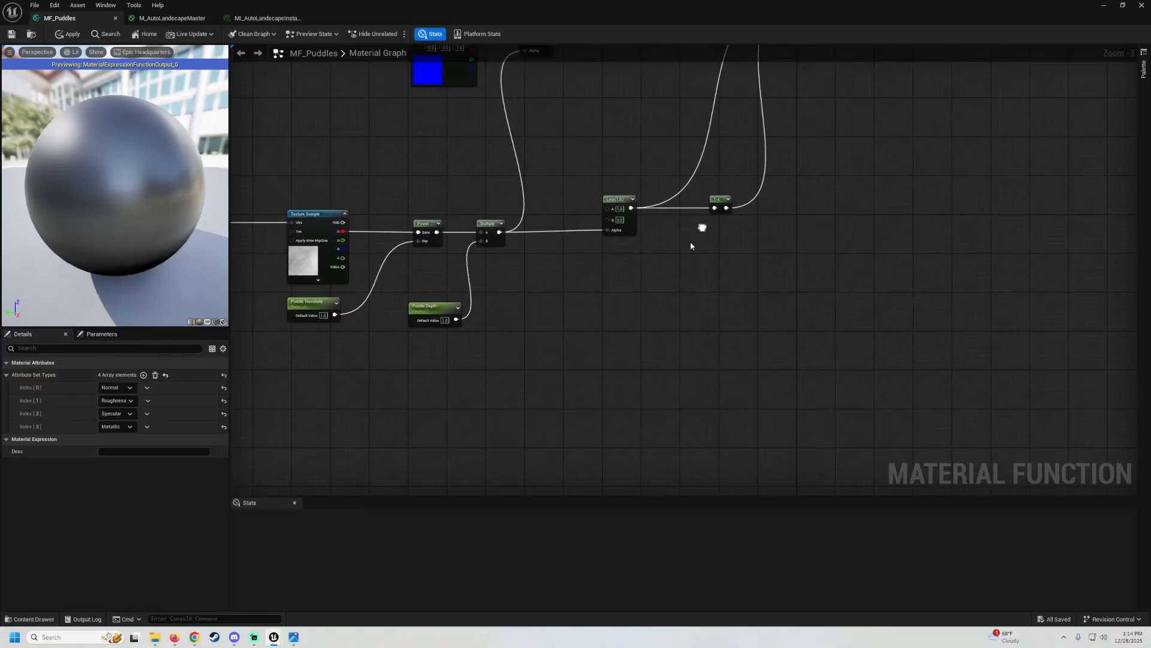
{"action": "scroll", "coordinate": [592, 236], "scroll_direction": "up", "scroll_amount": 1}
{"action": "right_click_drag", "start_coordinate": [534, 239], "coordinate": [490, 204]}
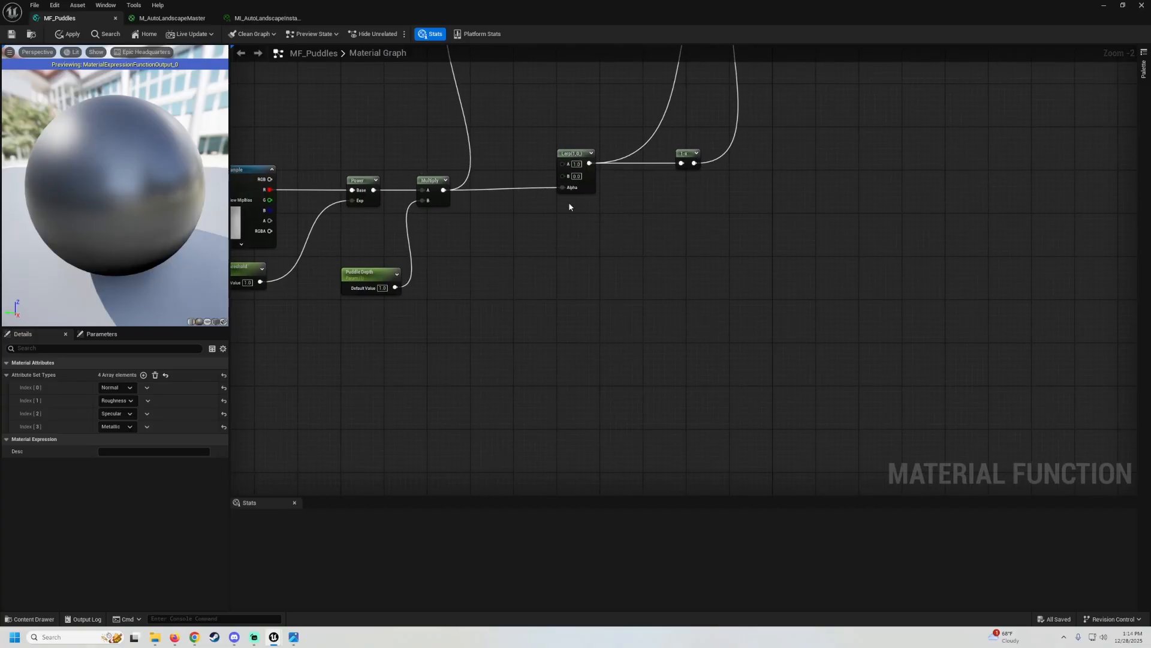
{"action": "left_click", "coordinate": [566, 226]}
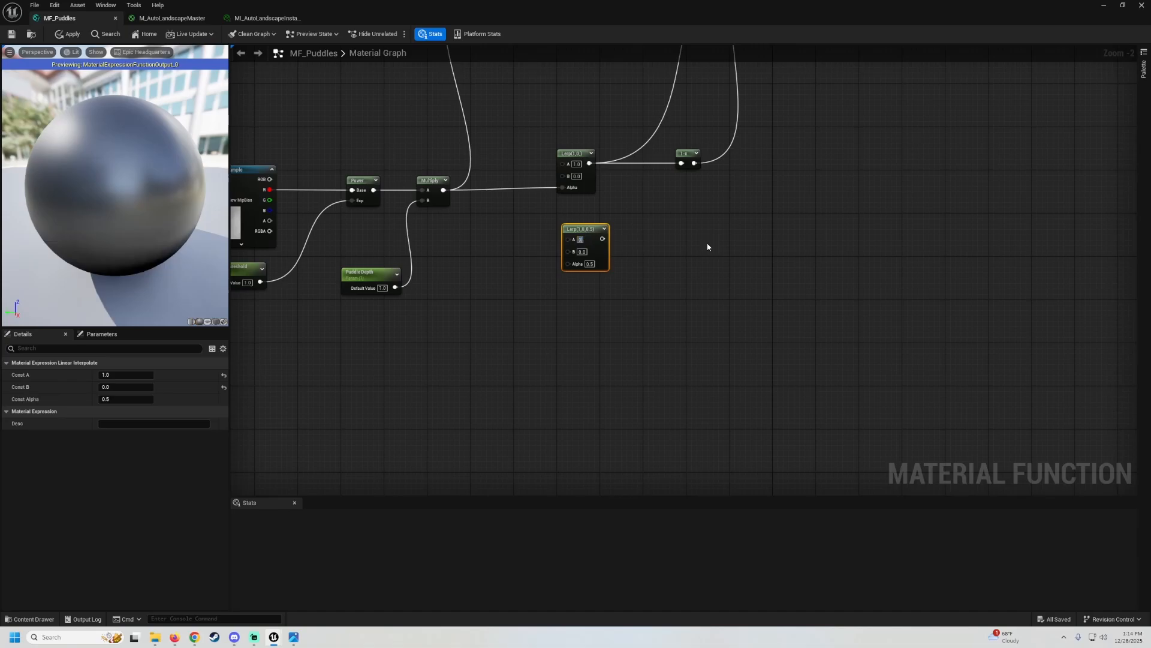
{"action": "key", "text": "Return"}
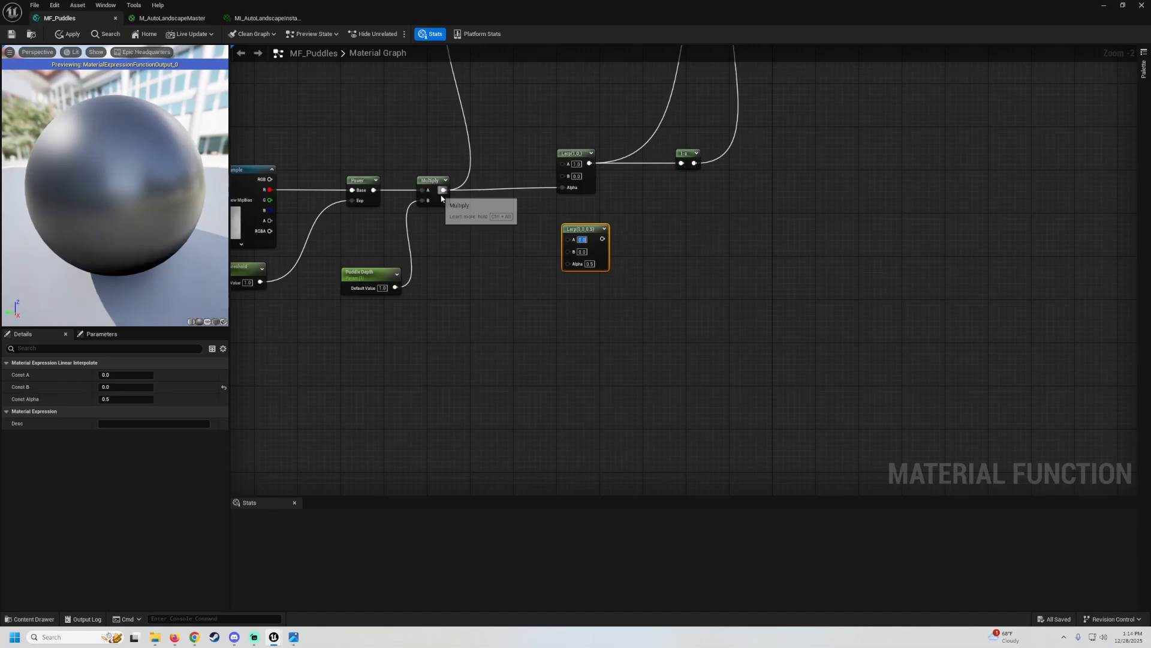
{"action": "left_click_drag", "start_coordinate": [444, 190], "coordinate": [572, 265]}
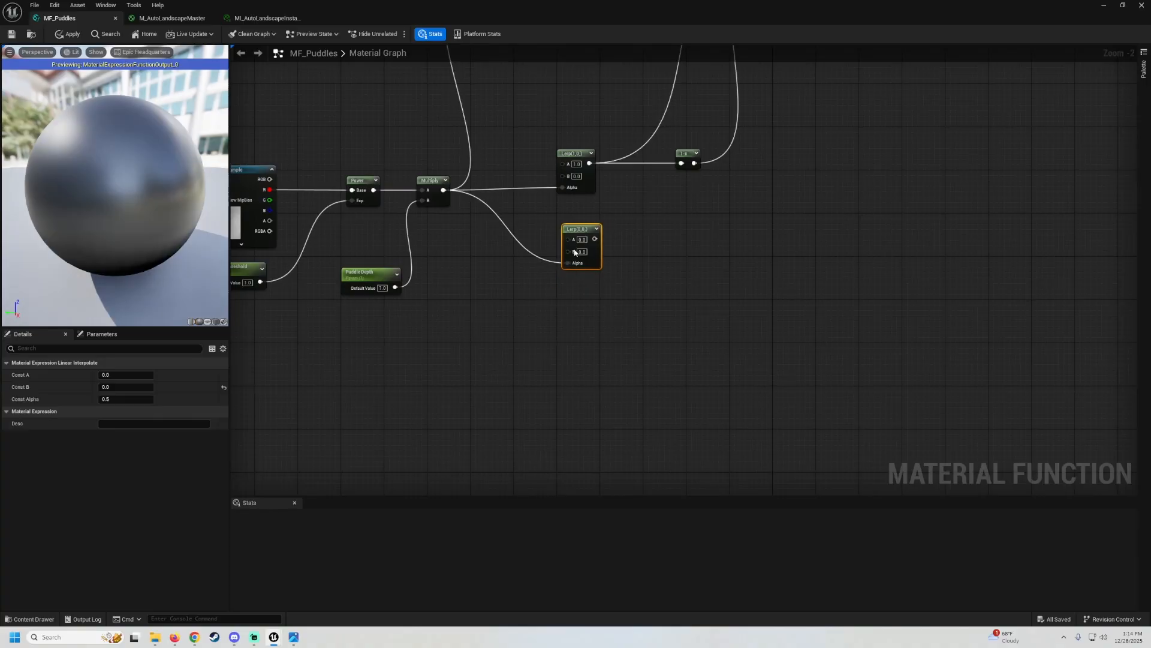
Duplicate the Puddle Depth parameter as Puddle Darkness, with default value 0 and sort priority 9, and connect it to the new Lerp's B
{"action": "right_click_drag", "start_coordinate": [387, 373], "coordinate": [415, 363]}
{"action": "left_click_drag", "start_coordinate": [403, 332], "coordinate": [386, 260]}
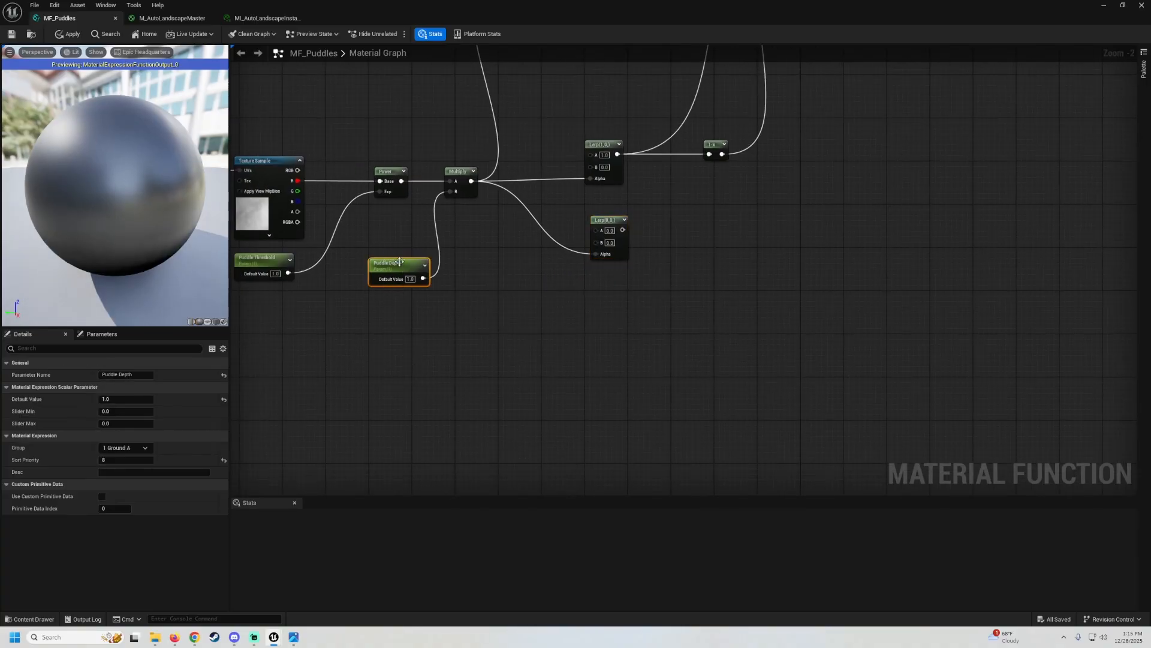
{"action": "key", "text": "ctrl+d"}
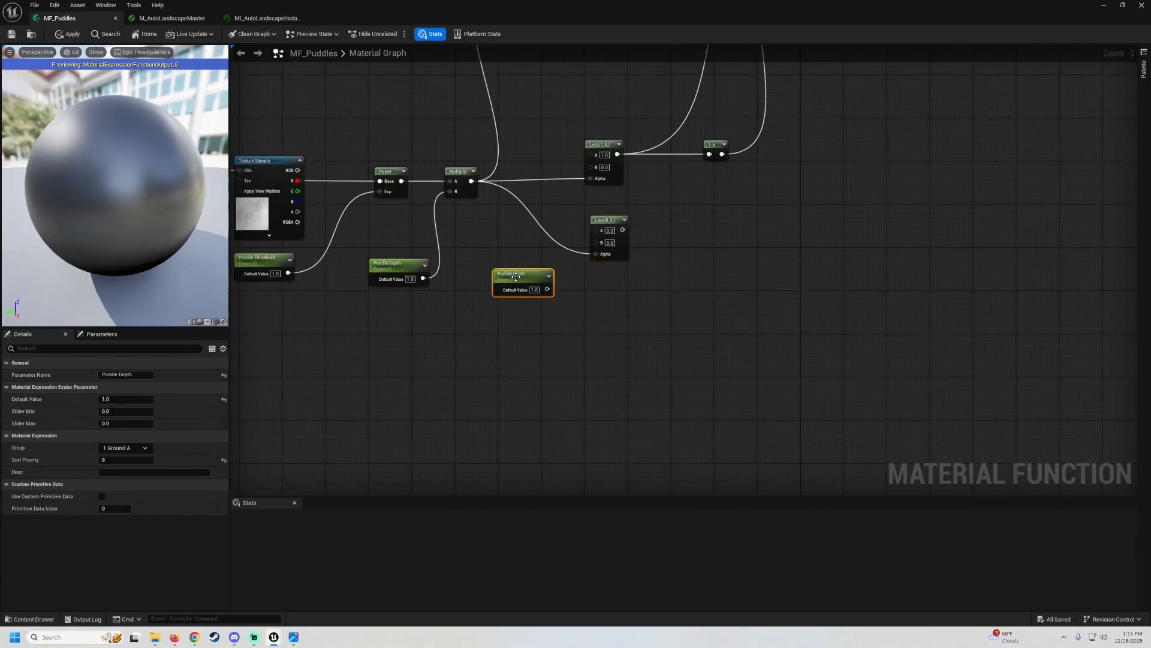
{"action": "double_click", "coordinate": [119, 376]}
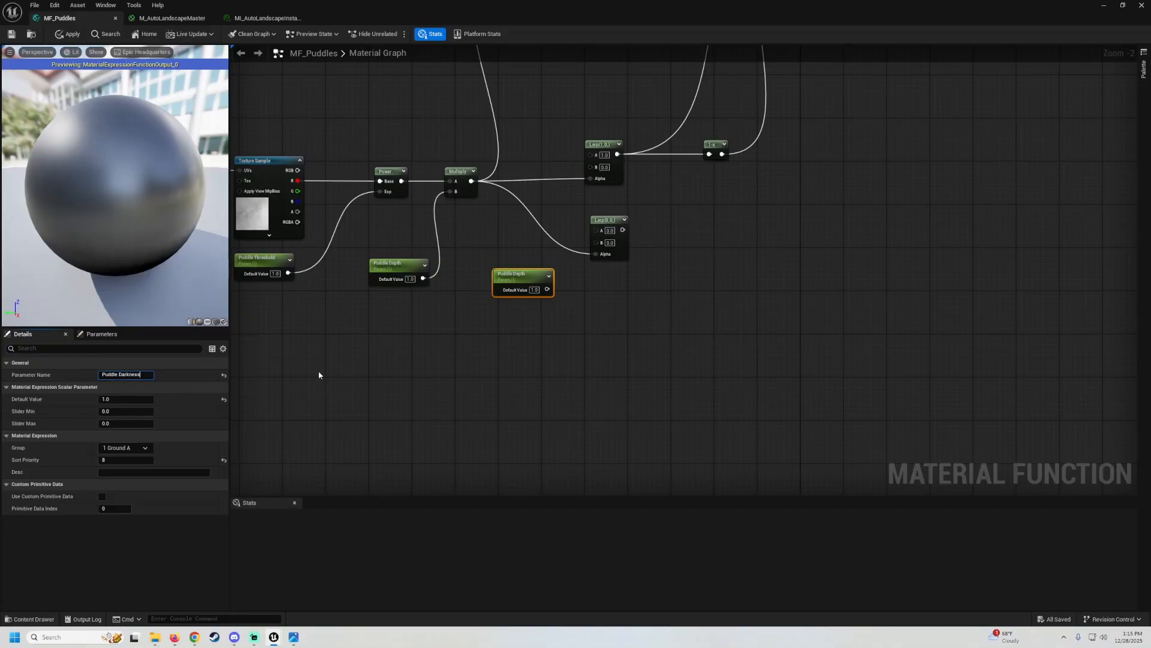
{"action": "left_click", "coordinate": [533, 289]}
{"action": "left_click_drag", "start_coordinate": [547, 290], "coordinate": [596, 242]}
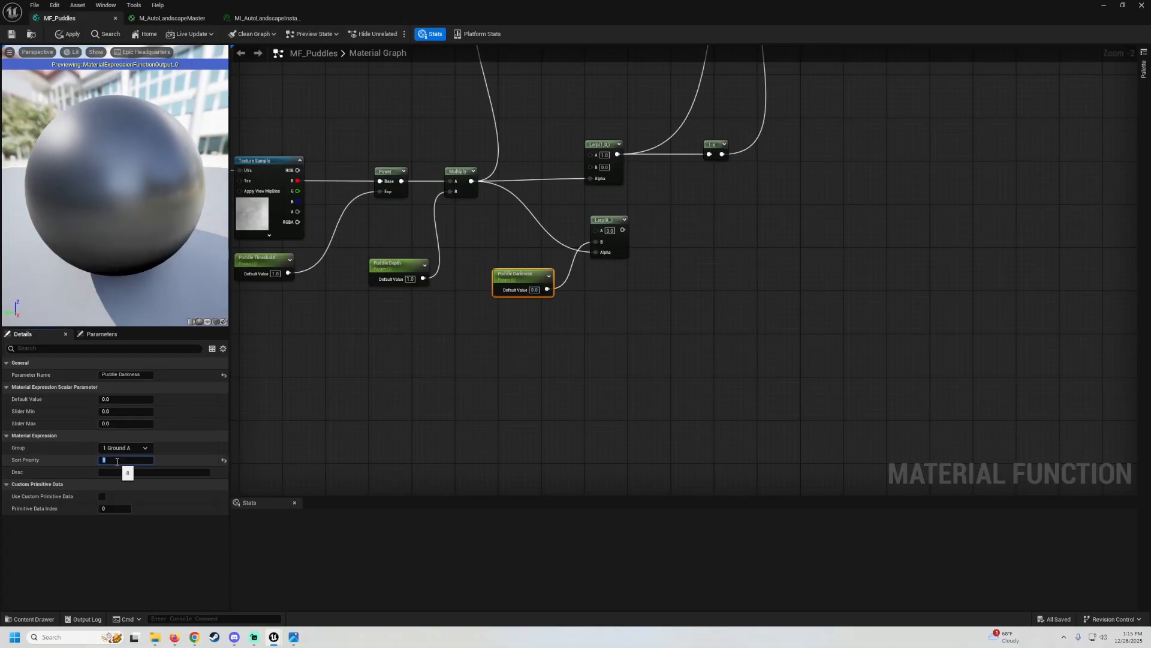
Connect the new Lerp's output to Metallic on SetMaterialAttributes, and move SetMaterialAttributes and Output Result farther from the Lerps
{"action": "right_click_drag", "start_coordinate": [623, 235], "coordinate": [459, 372]}
{"action": "left_click_drag", "start_coordinate": [458, 366], "coordinate": [645, 82]}
{"action": "scroll", "coordinate": [646, 98], "scroll_direction": "down", "scroll_amount": 2}
{"action": "right_click_drag", "start_coordinate": [659, 93], "coordinate": [520, 178]}
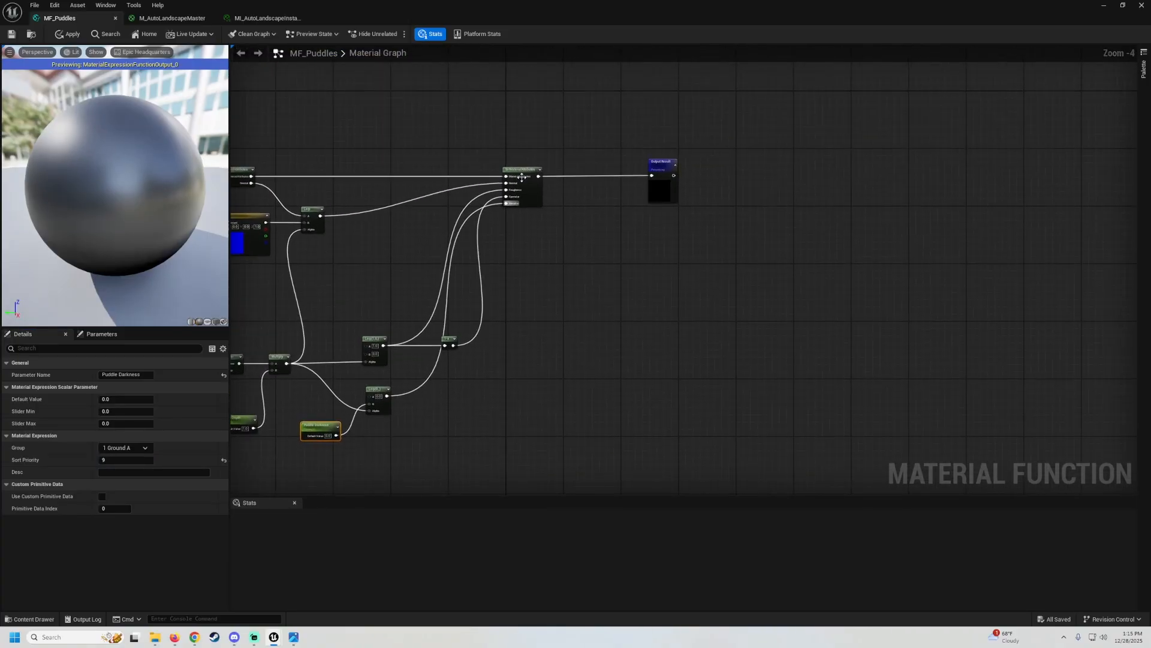
{"action": "left_click_drag", "start_coordinate": [501, 158], "coordinate": [785, 214]}
{"action": "left_click_drag", "start_coordinate": [535, 191], "coordinate": [586, 192]}
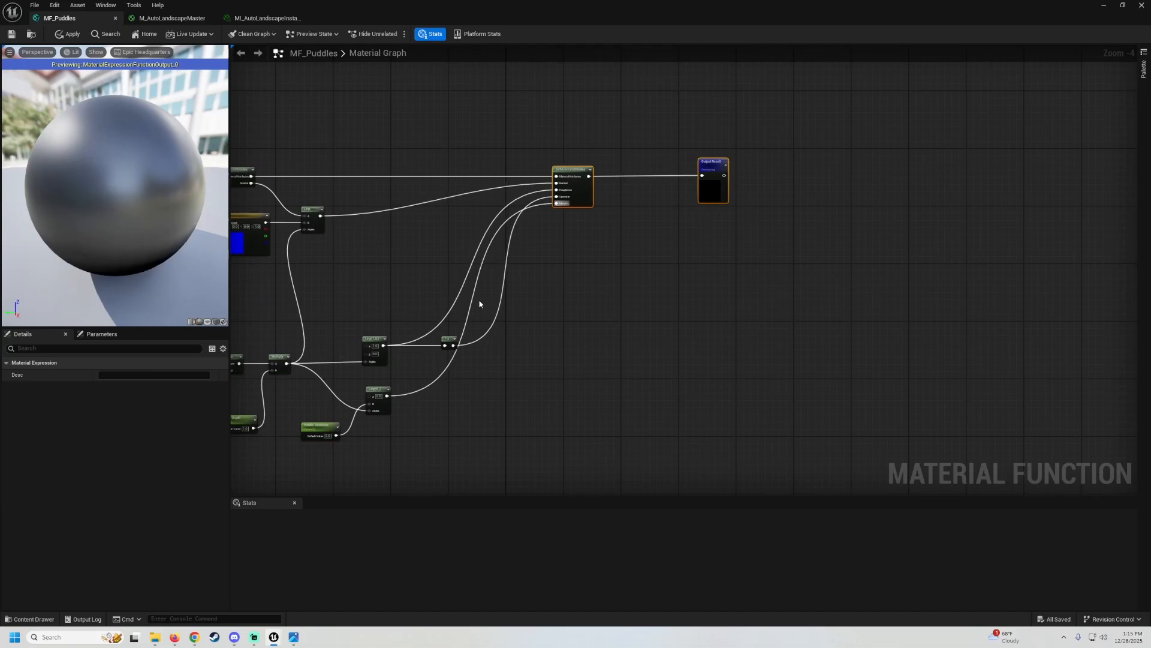
Move the lower group of puddle mask nodes, including both lower Lerps, closer to the upper nodes, and save MF_Puddles
{"action": "right_click_drag", "start_coordinate": [480, 301], "coordinate": [745, 235]}
{"action": "right_click_drag", "start_coordinate": [601, 347], "coordinate": [660, 333]}
{"action": "left_click_drag", "start_coordinate": [833, 417], "coordinate": [284, 229]}
{"action": "left_click_drag", "start_coordinate": [460, 303], "coordinate": [423, 246]}
{"action": "scroll", "coordinate": [540, 303], "scroll_direction": "up", "scroll_amount": 3}
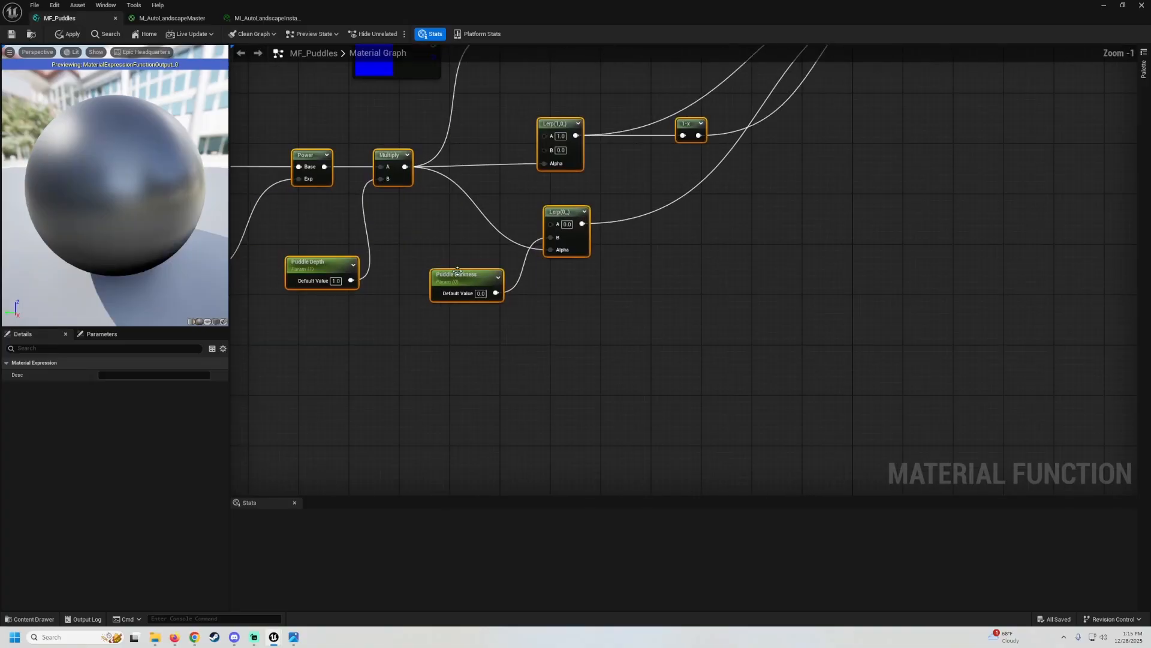
{"action": "left_click", "coordinate": [450, 283]}
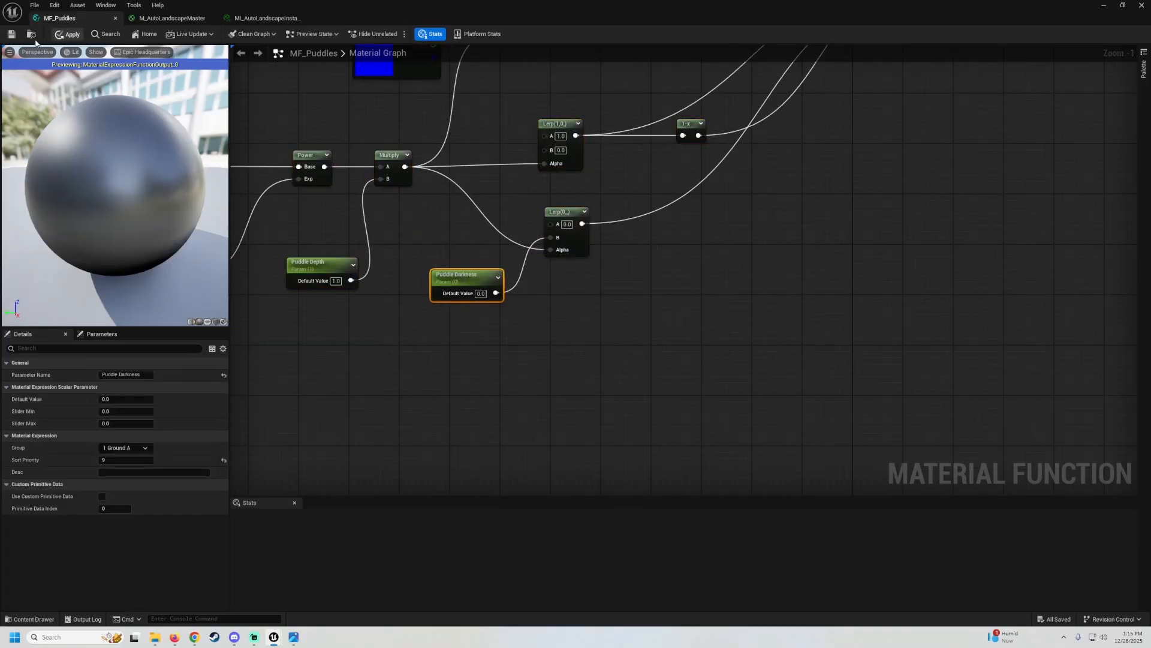
{"action": "left_click", "coordinate": [11, 34]}
Shrink the MI_AutoLandscapeInstance window to uncover the landscape, then enable Puddle Darkness and set it to 1
{"action": "left_click", "coordinate": [267, 18]}
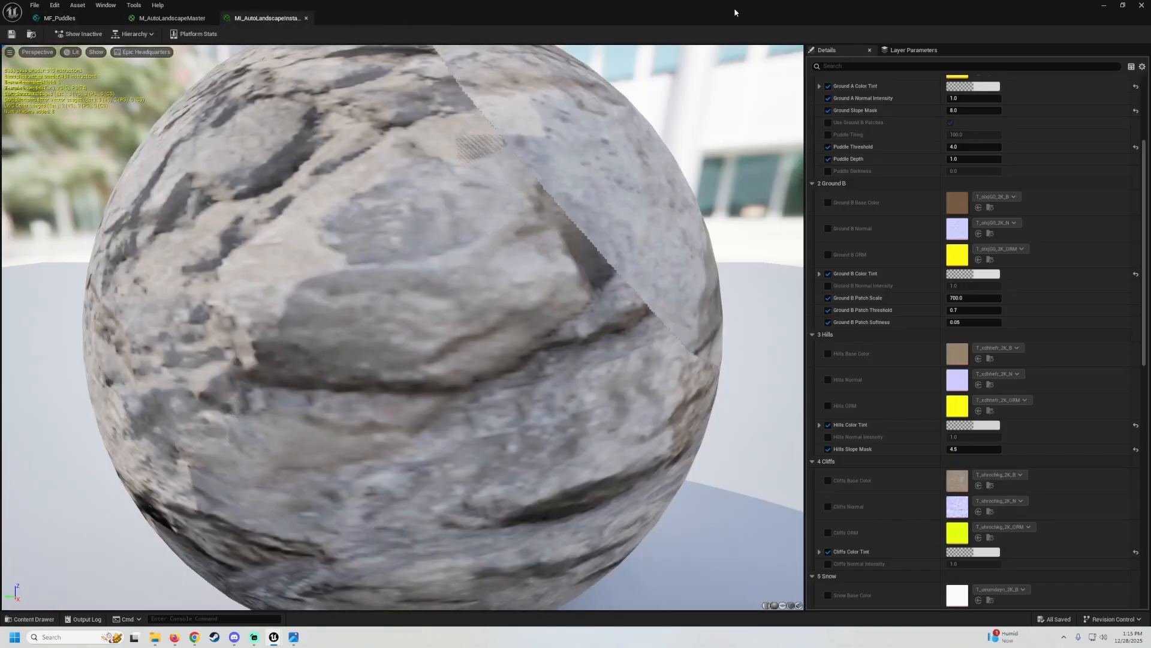
{"action": "left_click", "coordinate": [1124, 4]}
{"action": "left_click_drag", "start_coordinate": [570, 202], "coordinate": [542, 255]}
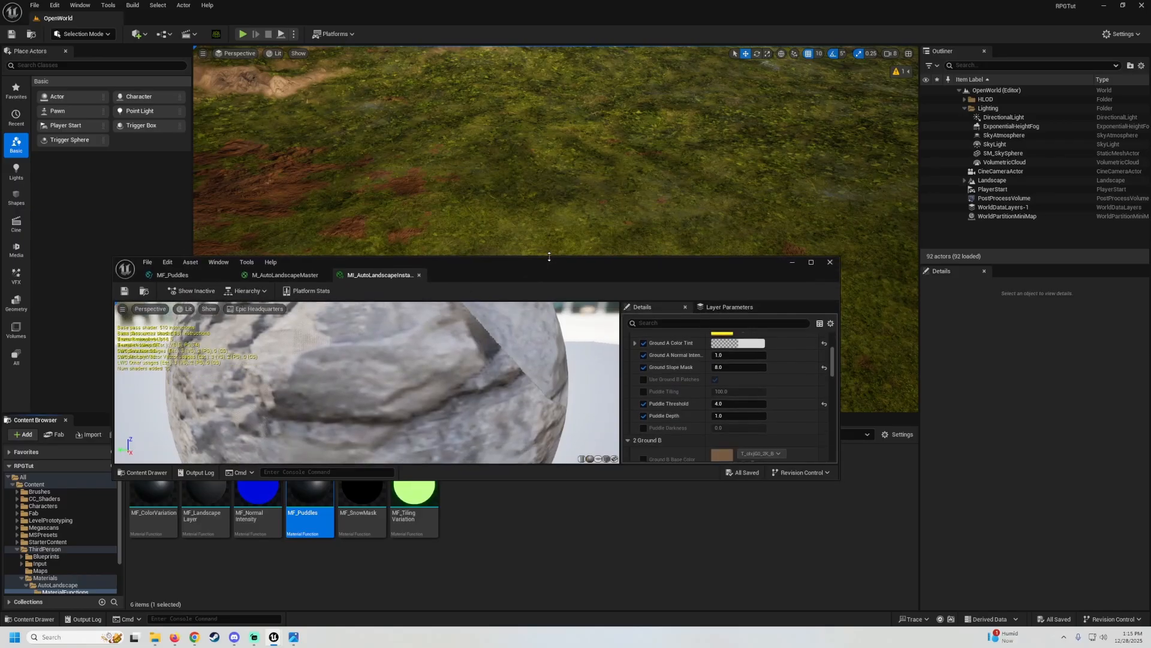
{"action": "left_click_drag", "start_coordinate": [647, 271], "coordinate": [343, 325]}
{"action": "scroll", "coordinate": [394, 438], "scroll_direction": "down", "scroll_amount": 3}
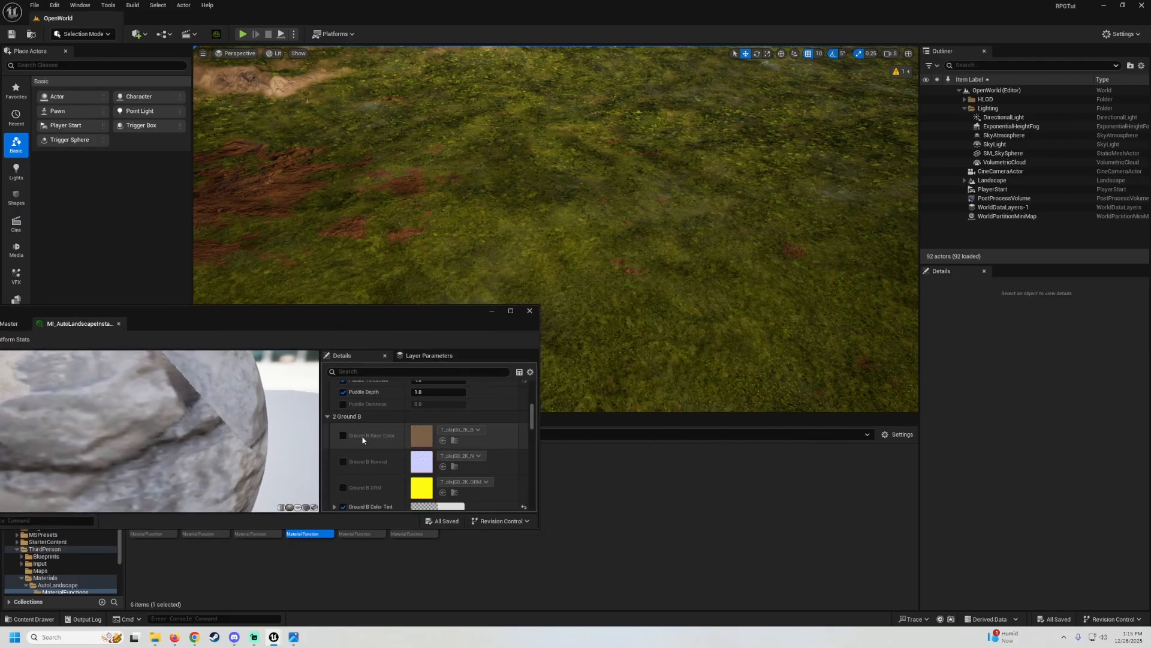
{"action": "left_click", "coordinate": [343, 404]}
{"action": "type", "text": "1"}
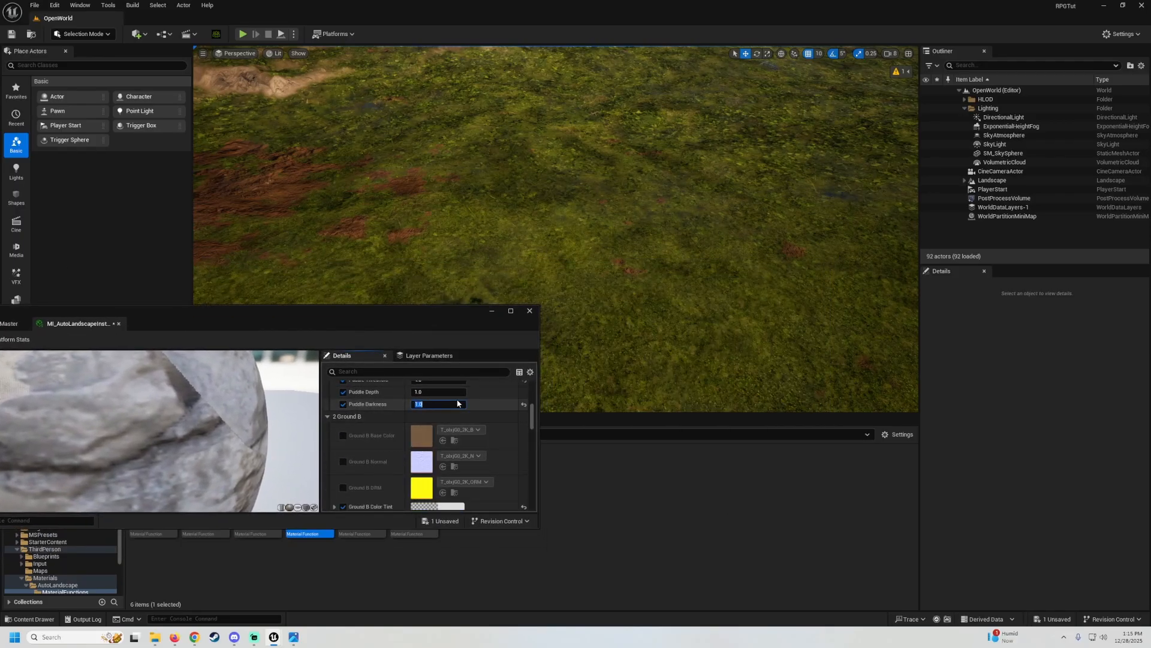
{"action": "key", "text": "Return"}
{"action": "right_click_drag", "start_coordinate": [596, 214], "coordinate": [596, 264]}
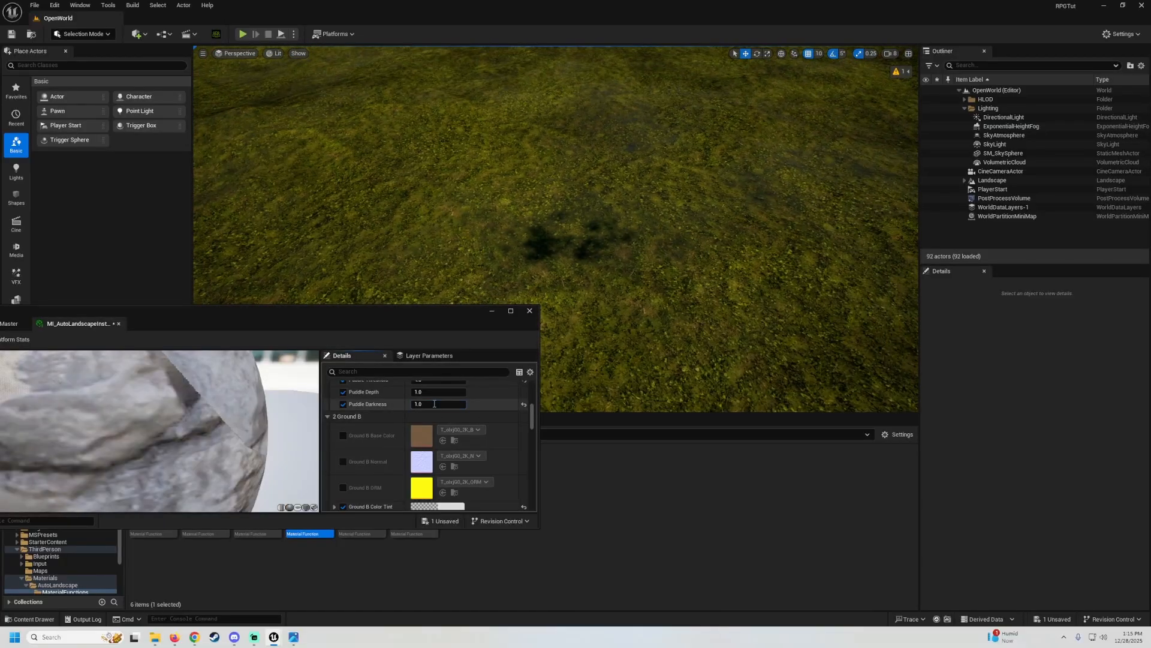
Compare the puddles with Puddle Darkness at 0 and 0.5, and set it back to 0
{"action": "type", "text": "0"}
{"action": "key", "text": "Return"}
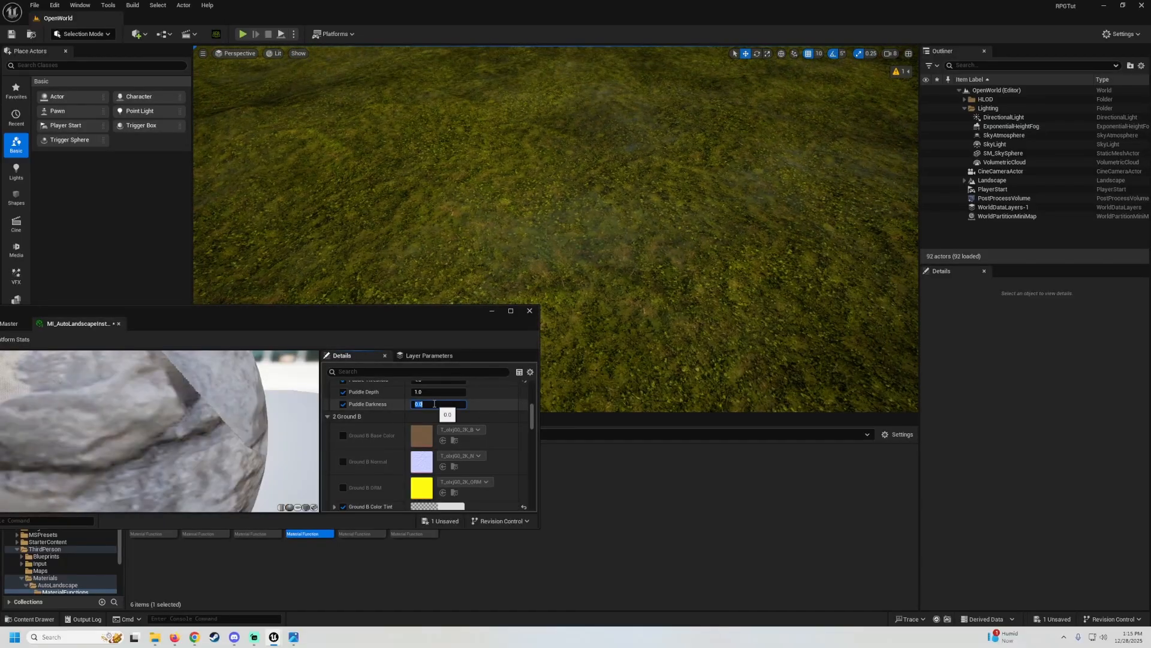
{"action": "type", "text": "0.5"}
{"action": "key", "text": "Return"}
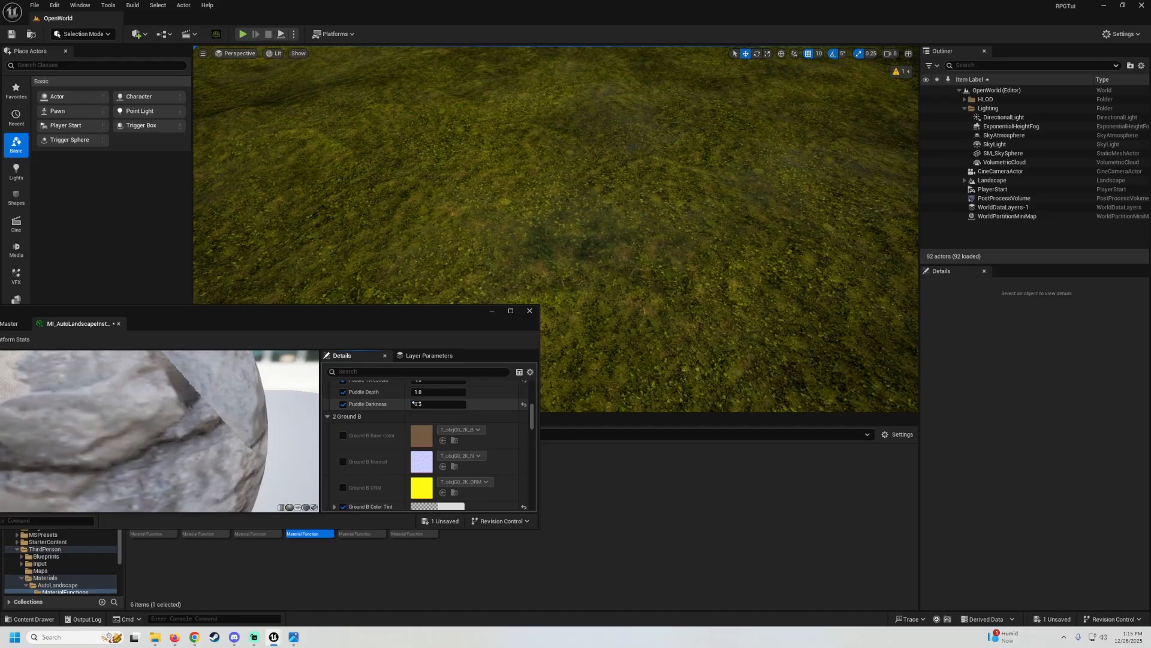
{"action": "left_click_drag", "start_coordinate": [438, 403], "coordinate": [503, 404]}
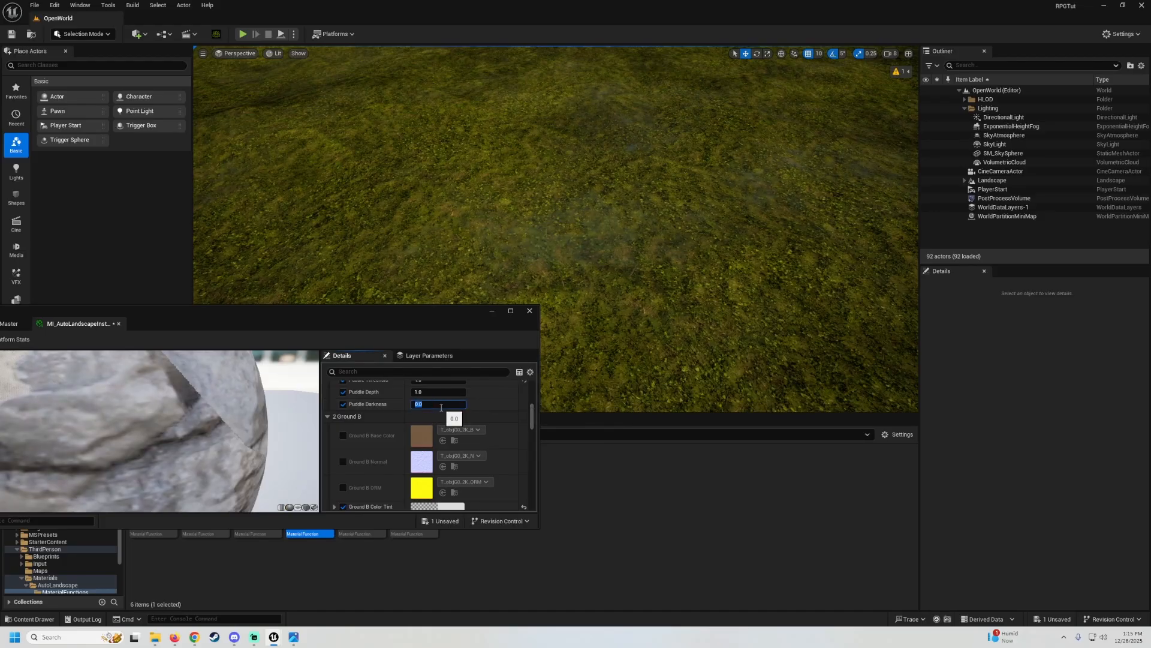
{"action": "type", "text": "0"}
{"action": "key", "text": "Return"}
Bring MF_Puddles to full size and add a Saturate node between the Multiply node and the lower Lerps
{"action": "left_click_drag", "start_coordinate": [396, 312], "coordinate": [701, 307]}
{"action": "left_click", "coordinate": [180, 316]}
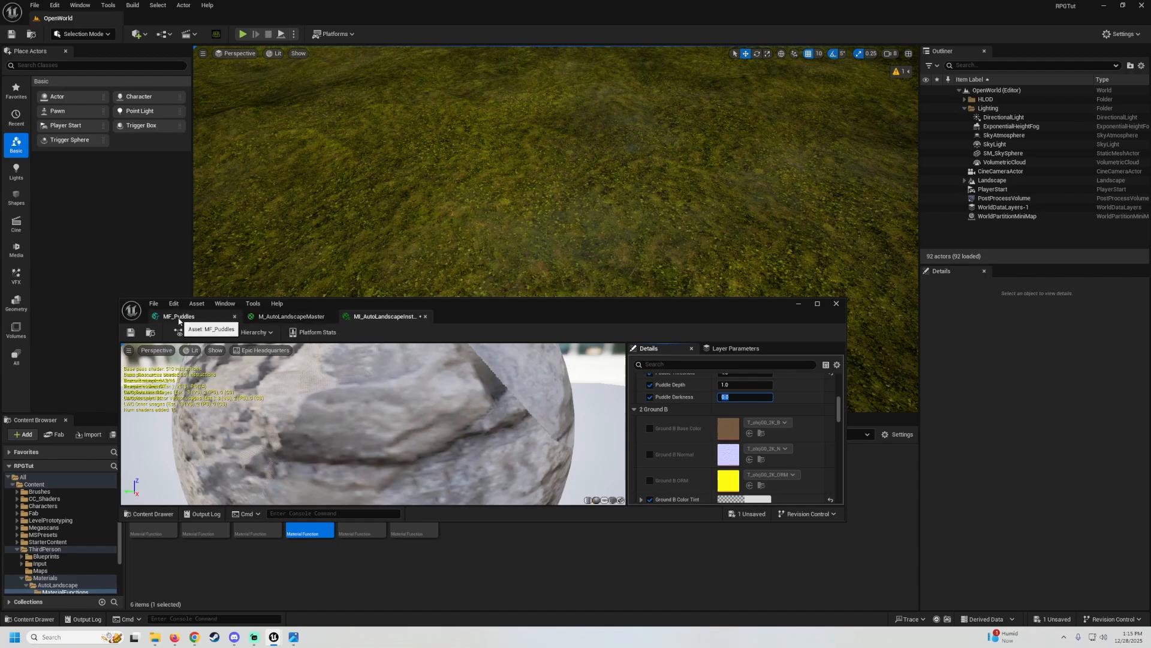
{"action": "left_click", "coordinate": [816, 304]}
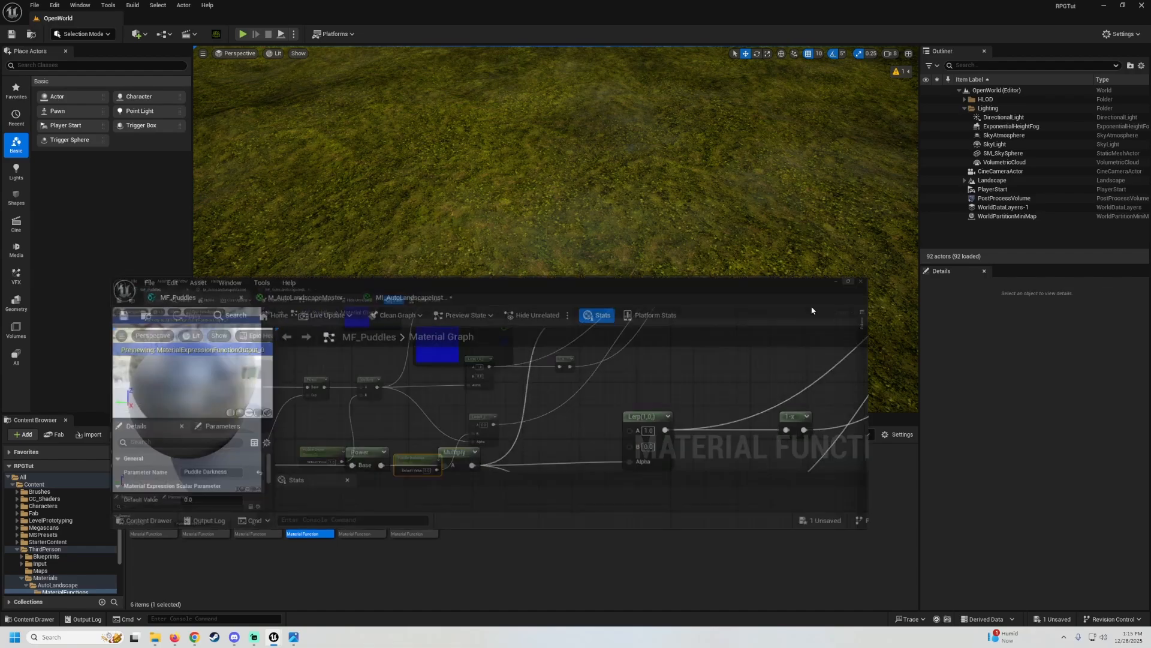
{"action": "scroll", "coordinate": [462, 258], "scroll_direction": "down", "scroll_amount": 2}
{"action": "right_click_drag", "start_coordinate": [463, 258], "coordinate": [388, 288]}
{"action": "scroll", "coordinate": [447, 268], "scroll_direction": "up", "scroll_amount": 1}
{"action": "scroll", "coordinate": [494, 145], "scroll_direction": "down", "scroll_amount": 1}
{"action": "scroll", "coordinate": [445, 264], "scroll_direction": "up", "scroll_amount": 2}
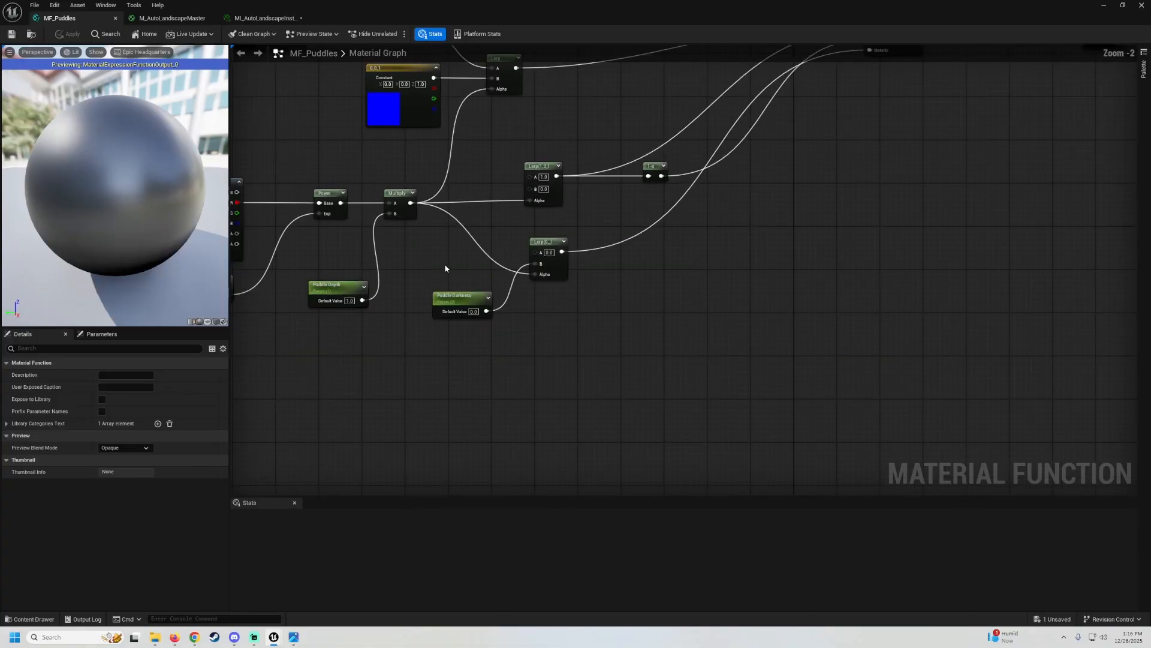
{"action": "right_click", "coordinate": [449, 259]}
{"action": "type", "text": "satur"}
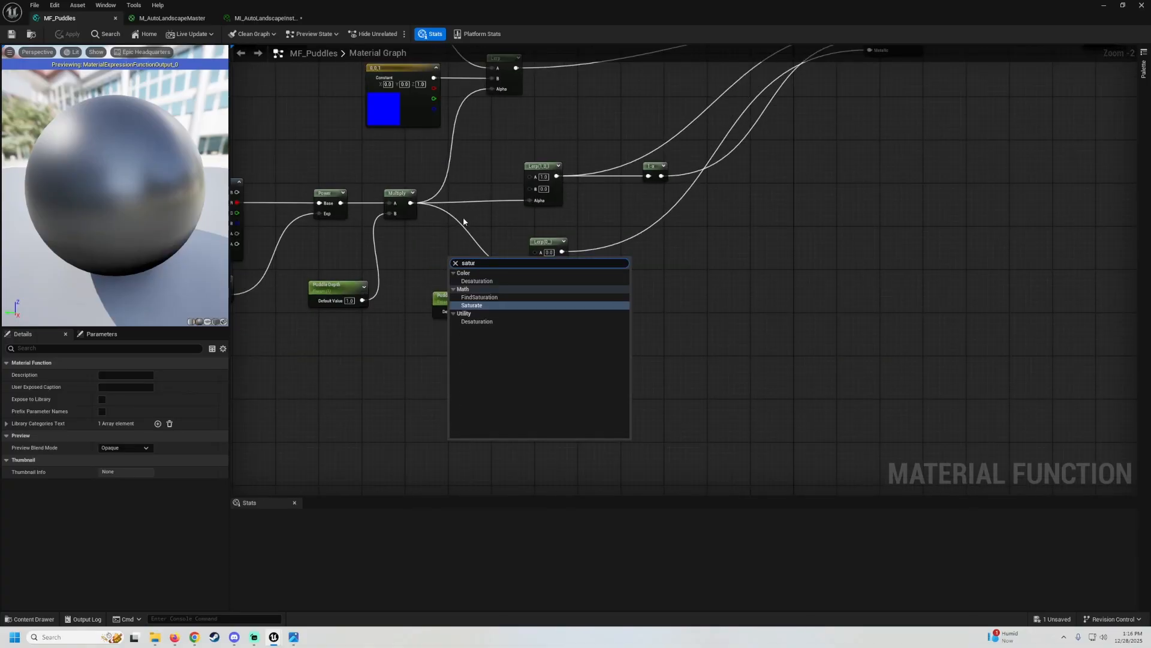
{"action": "left_click", "coordinate": [471, 305]}
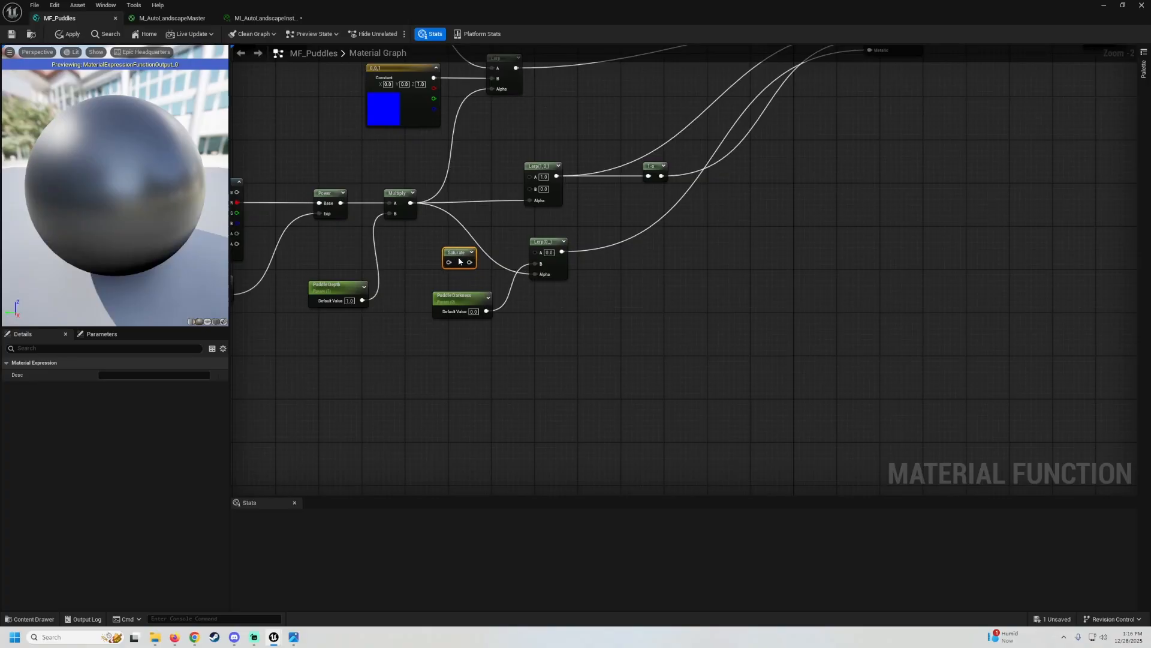
Move all of Multiply's outgoing connections to the Saturate output, and feed Multiply into Saturate placed directly after it
{"action": "scroll", "coordinate": [444, 240], "scroll_direction": "up", "scroll_amount": 1}
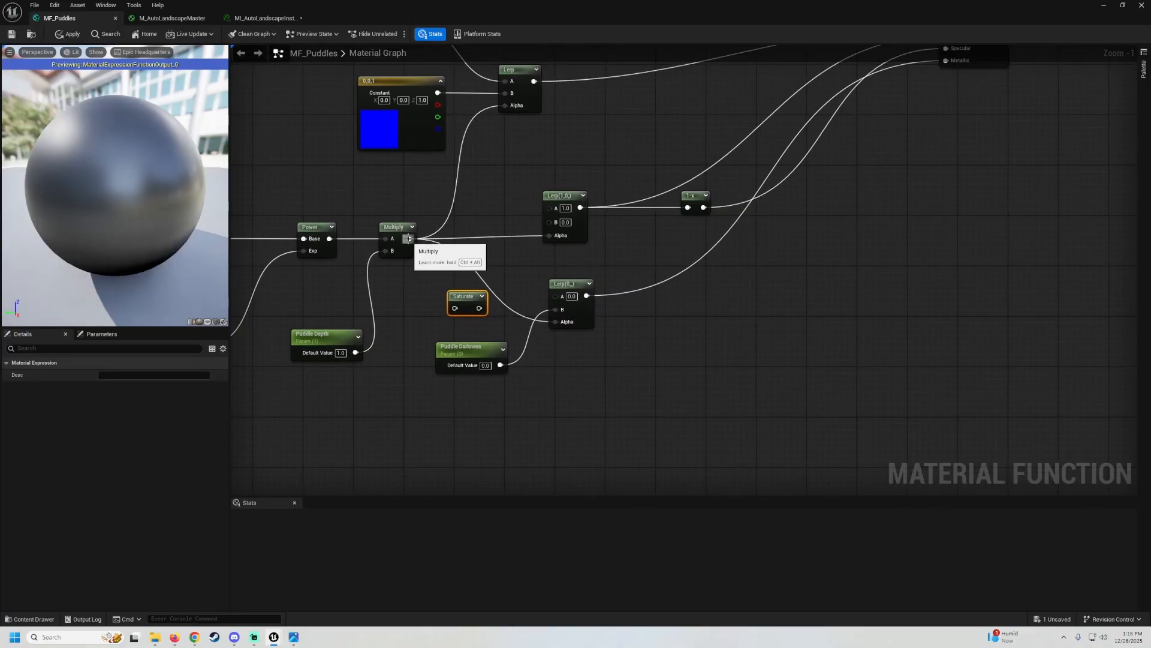
{"action": "mouse_move", "coordinate": [409, 239]}
{"action": "left_mouse_down", "text": "ctrl"}
{"action": "mouse_move", "coordinate": [477, 241]}
{"action": "mouse_move", "coordinate": [463, 220]}
{"action": "mouse_move", "coordinate": [482, 308]}
{"action": "mouse_move", "coordinate": [455, 224]}
{"action": "mouse_move", "coordinate": [415, 242]}
{"action": "left_mouse_up", "text": "ctrl"}
{"action": "left_click_drag", "start_coordinate": [474, 313], "coordinate": [461, 251]}
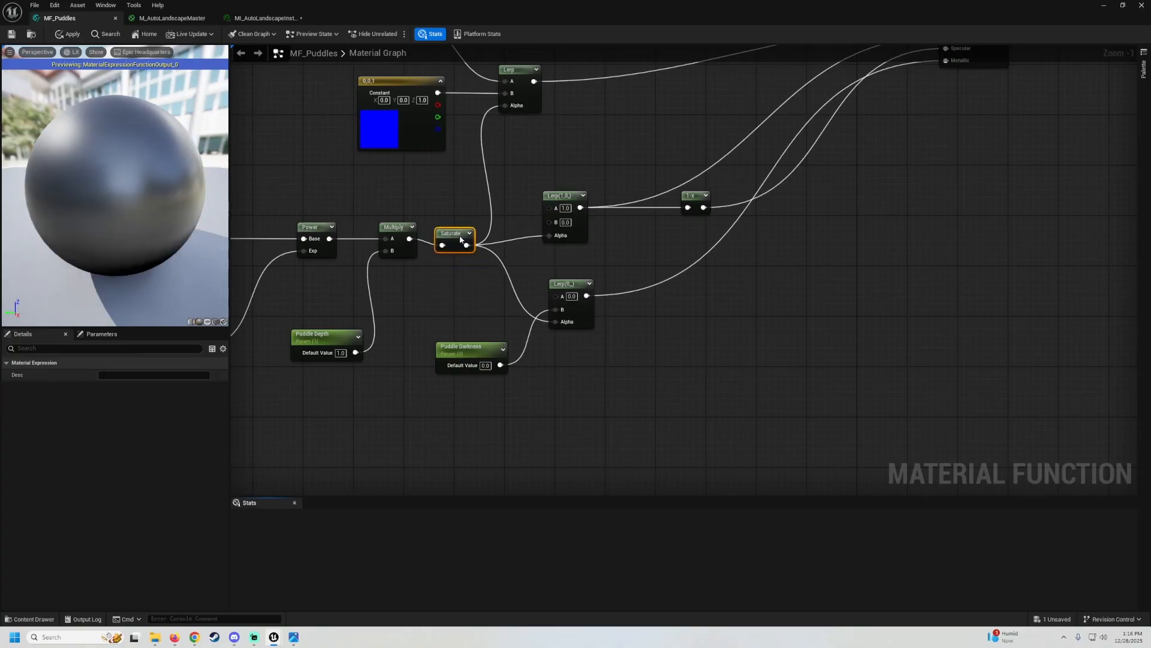
Align the three Lerp nodes along their right edges and apply the changes to MF_Puddles
{"action": "scroll", "coordinate": [600, 242], "scroll_direction": "down", "scroll_amount": 2}
{"action": "right_click_drag", "start_coordinate": [600, 242], "coordinate": [556, 343]}
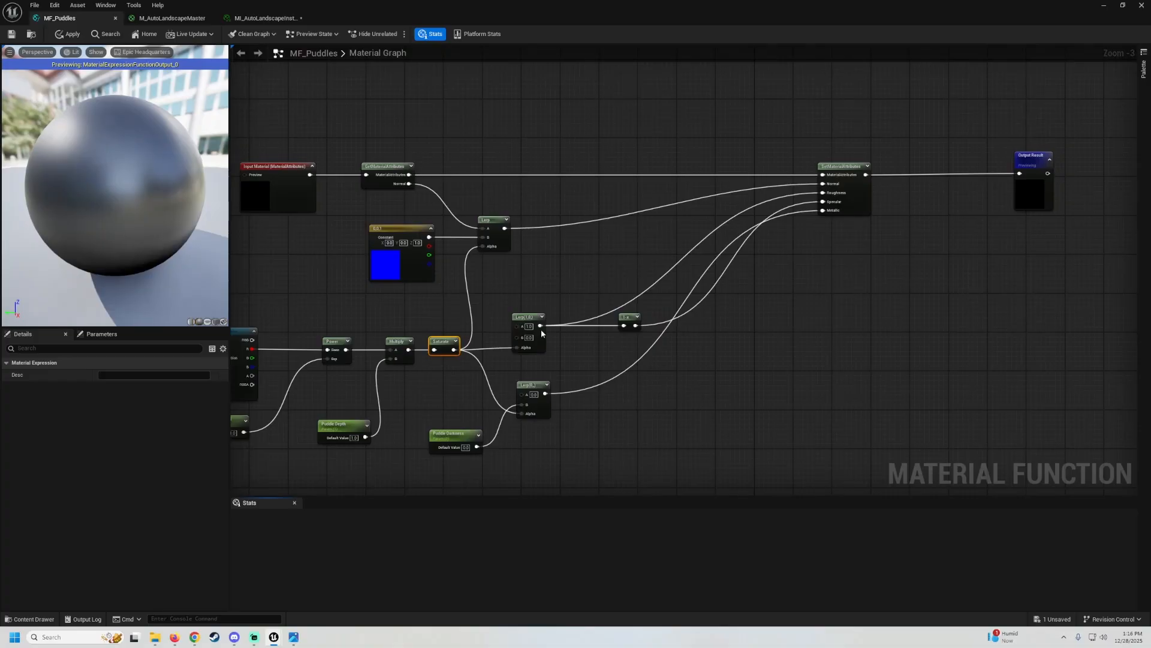
{"action": "left_click_drag", "start_coordinate": [573, 407], "coordinate": [504, 214]}
{"action": "key", "text": "shift+d"}
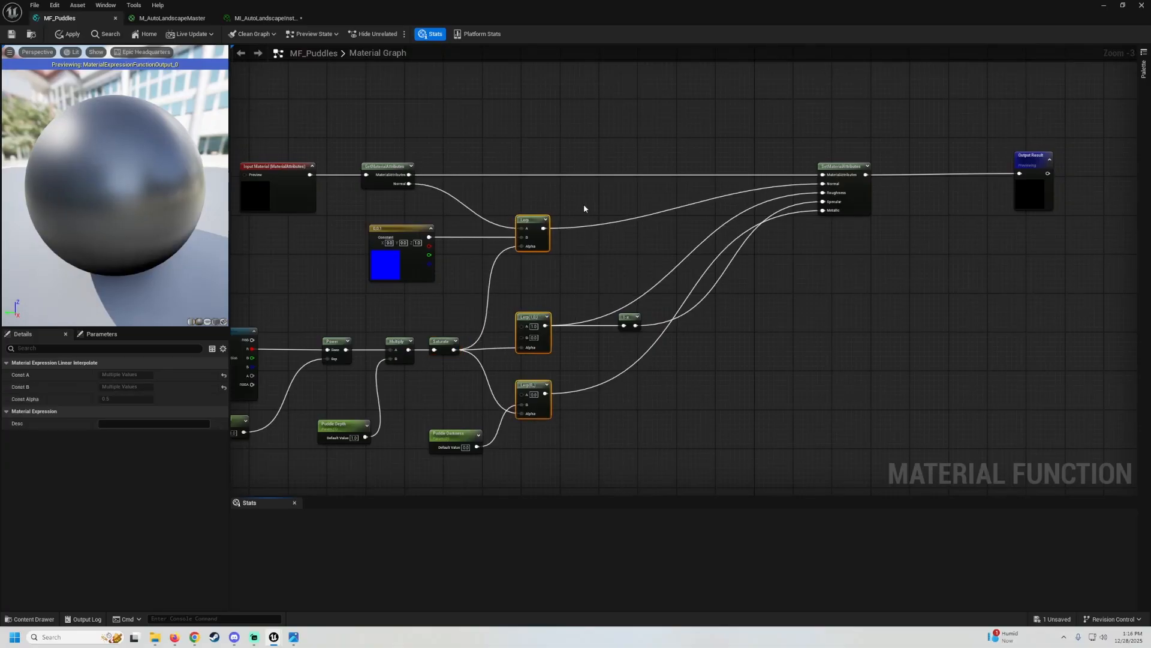
{"action": "left_click", "coordinate": [587, 279]}
{"action": "right_click_drag", "start_coordinate": [587, 279], "coordinate": [611, 277]}
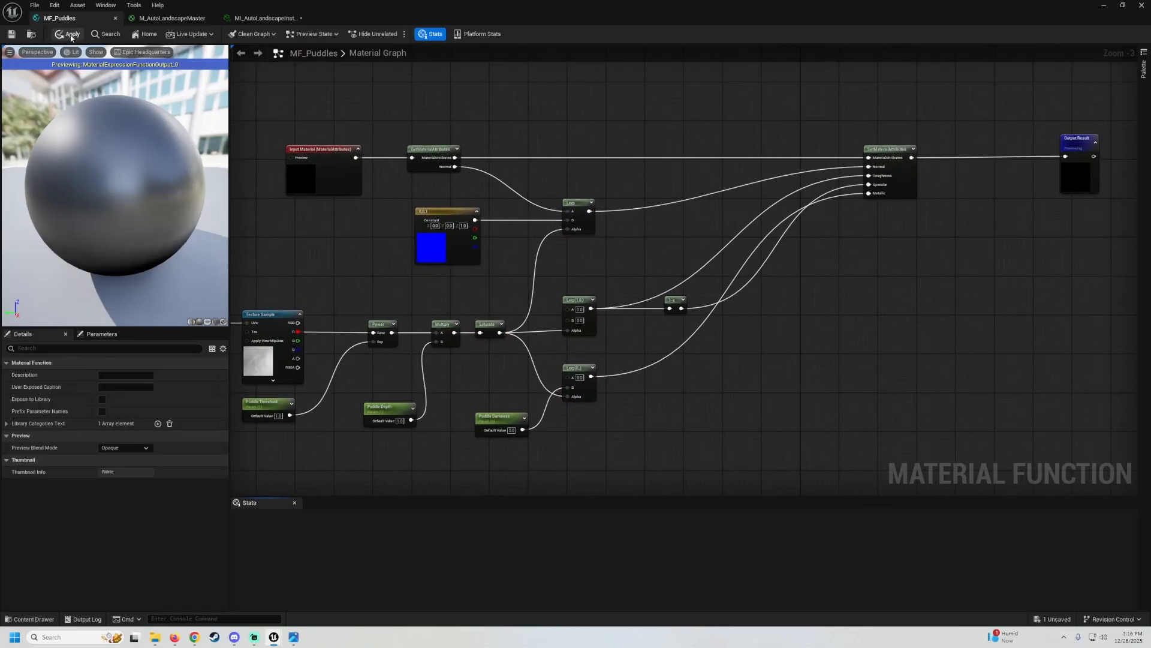
Shrink the window, return to MI_AutoLandscapeInstance and raise Puddle Darkness to about 0.51 to examine the puddles on the landscape
{"action": "left_click", "coordinate": [1124, 5]}
{"action": "left_click_drag", "start_coordinate": [527, 315], "coordinate": [483, 347]}
{"action": "left_click", "coordinate": [341, 349]}
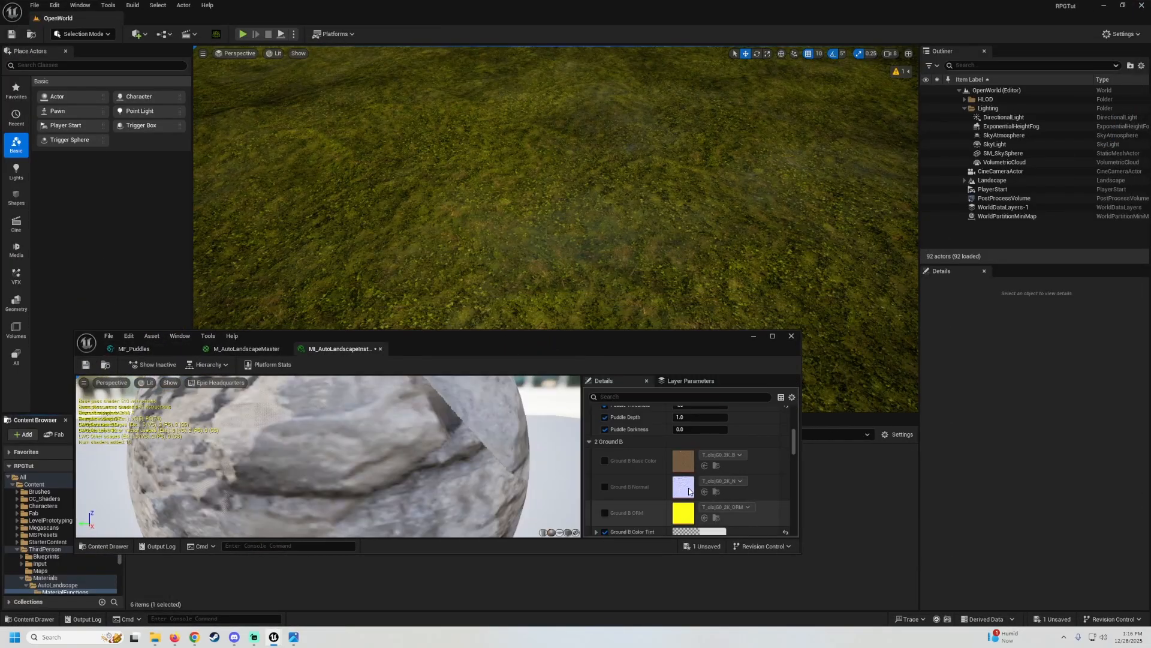
{"action": "mouse_move", "coordinate": [701, 429]}
{"action": "left_mouse_down"}
{"action": "mouse_move", "coordinate": [753, 429]}
{"action": "mouse_move", "coordinate": [695, 429]}
{"action": "left_mouse_up"}
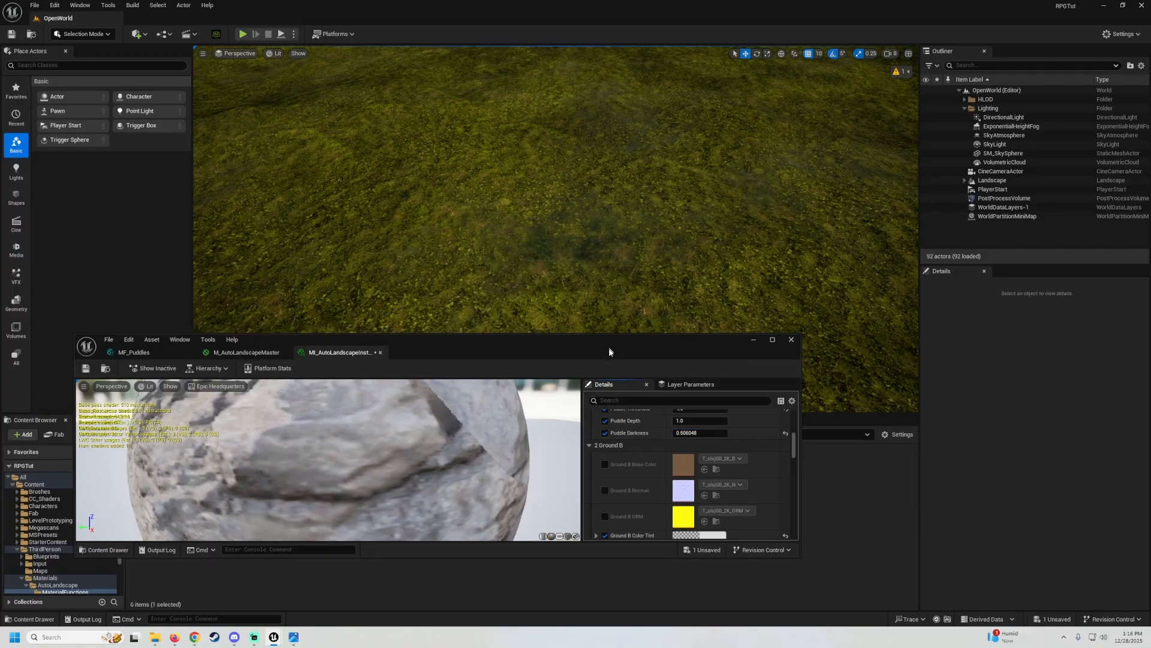
{"action": "left_click_drag", "start_coordinate": [609, 352], "coordinate": [651, 482]}
{"action": "mouse_move", "coordinate": [561, 277]}
{"action": "right_mouse_down"}
{"action": "mouse_move", "coordinate": [560, 216]}
{"action": "mouse_move", "coordinate": [555, 289]}
{"action": "right_mouse_up"}
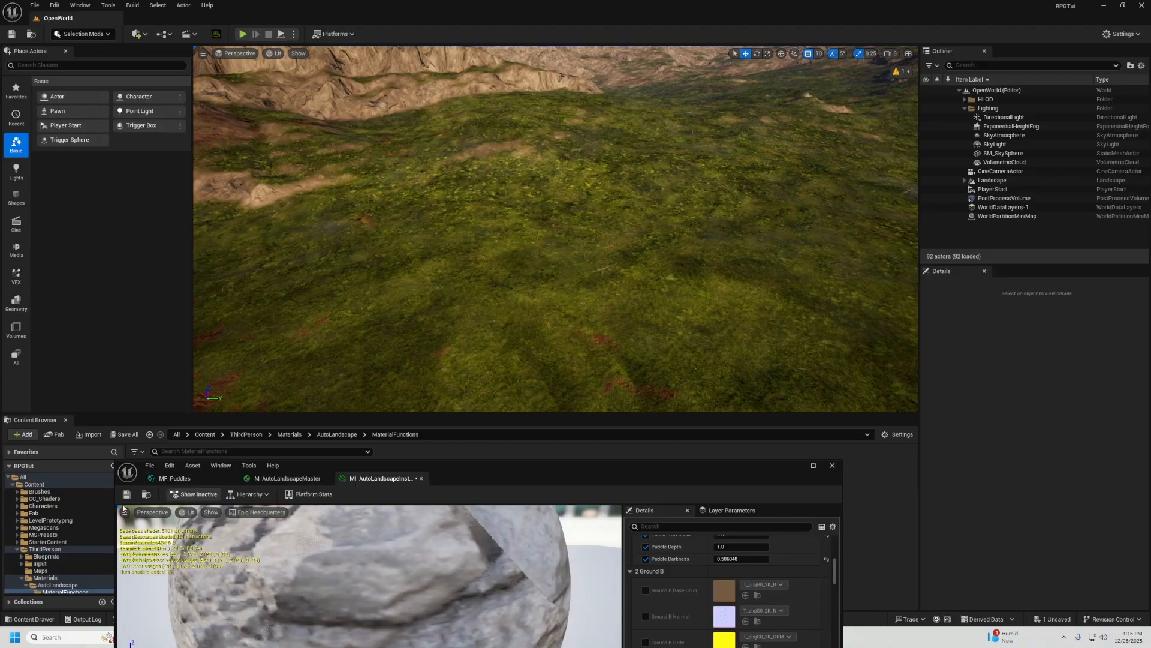
Set Puddle Darkness to 0.3 in MI_AutoLandscapeInstance and save all modified assets
{"action": "left_click_drag", "start_coordinate": [547, 465], "coordinate": [610, 349]}
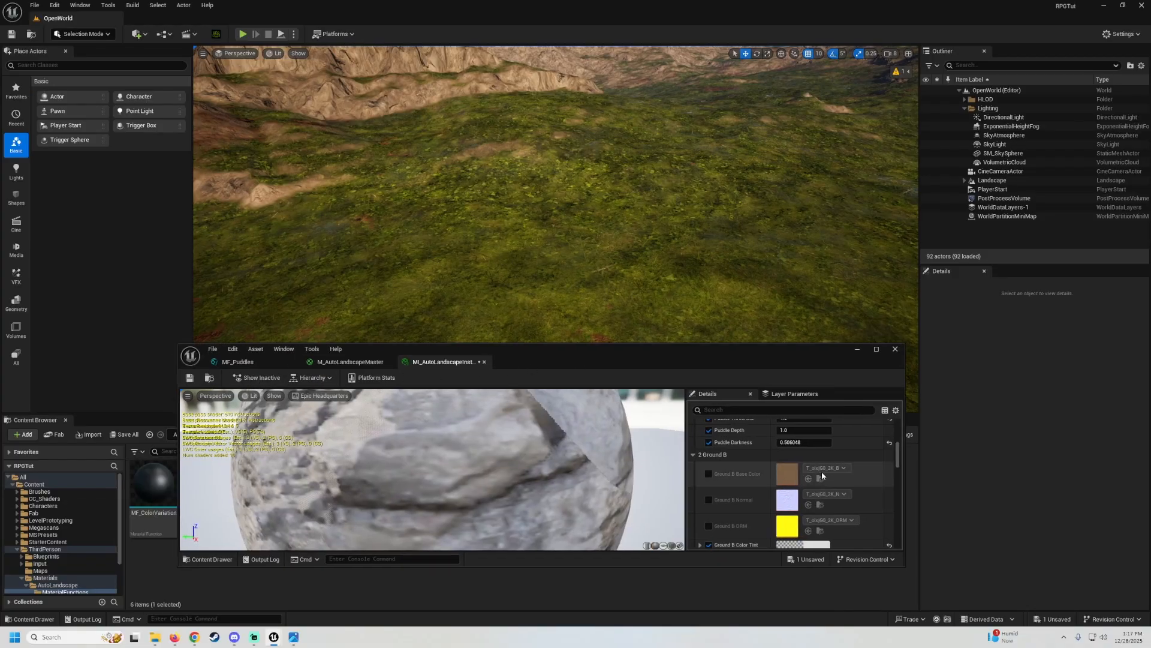
{"action": "left_click", "coordinate": [817, 445]}
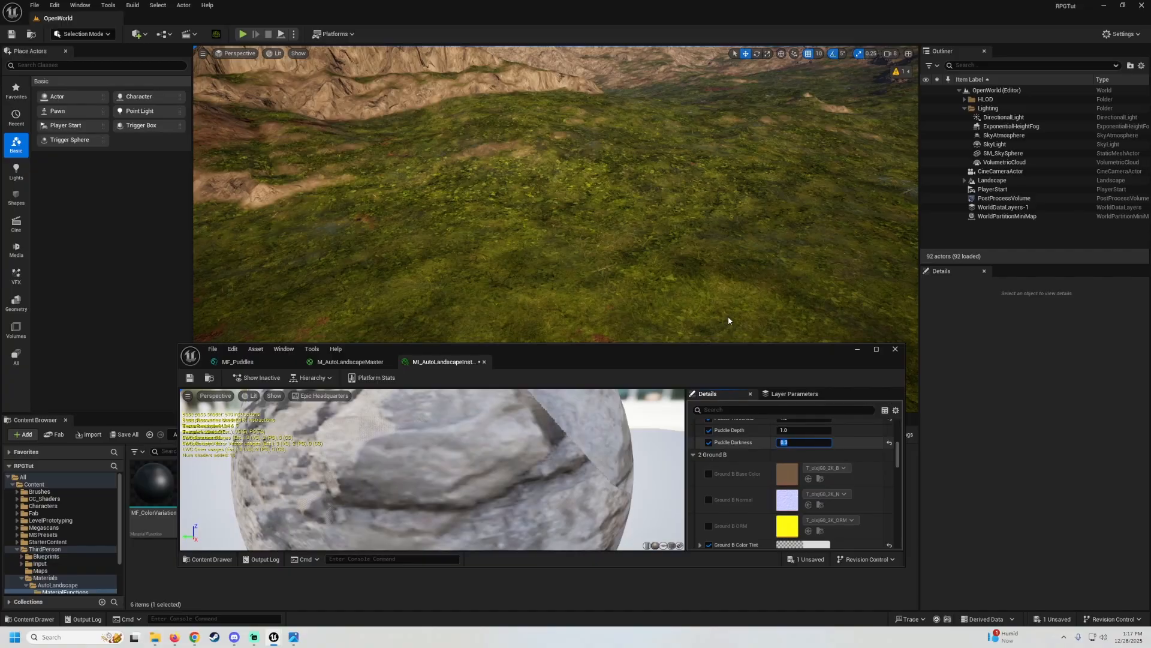
{"action": "right_click_drag", "start_coordinate": [728, 320], "coordinate": [727, 304]}
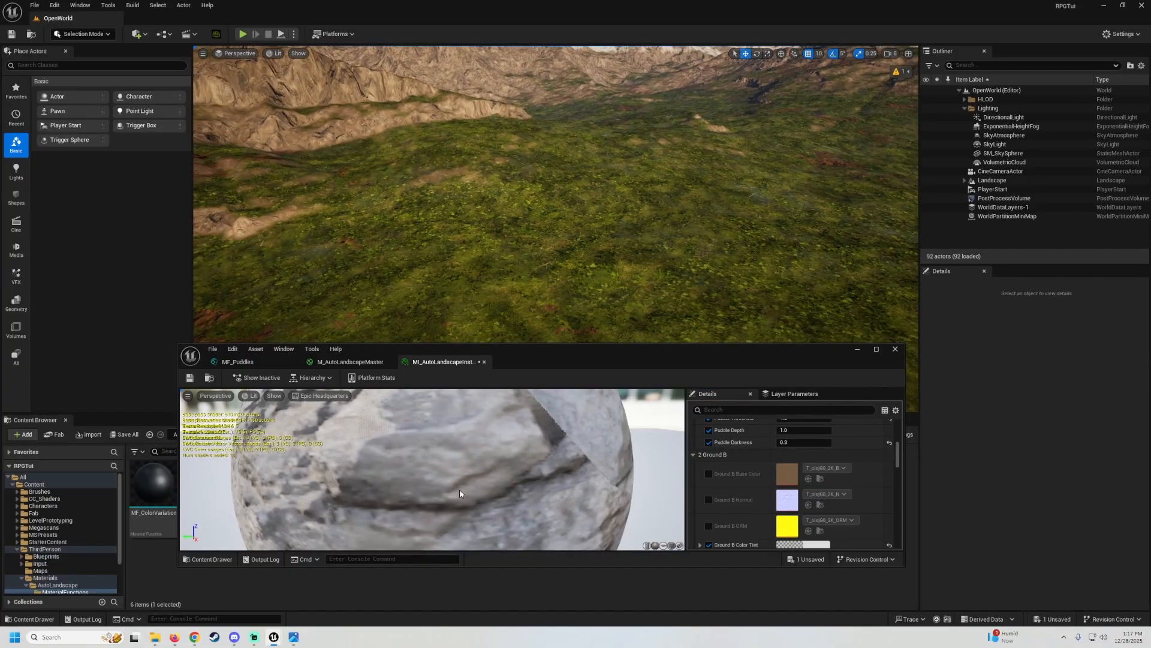
{"action": "left_click", "coordinate": [125, 436]}
{"action": "left_click", "coordinate": [646, 420]}
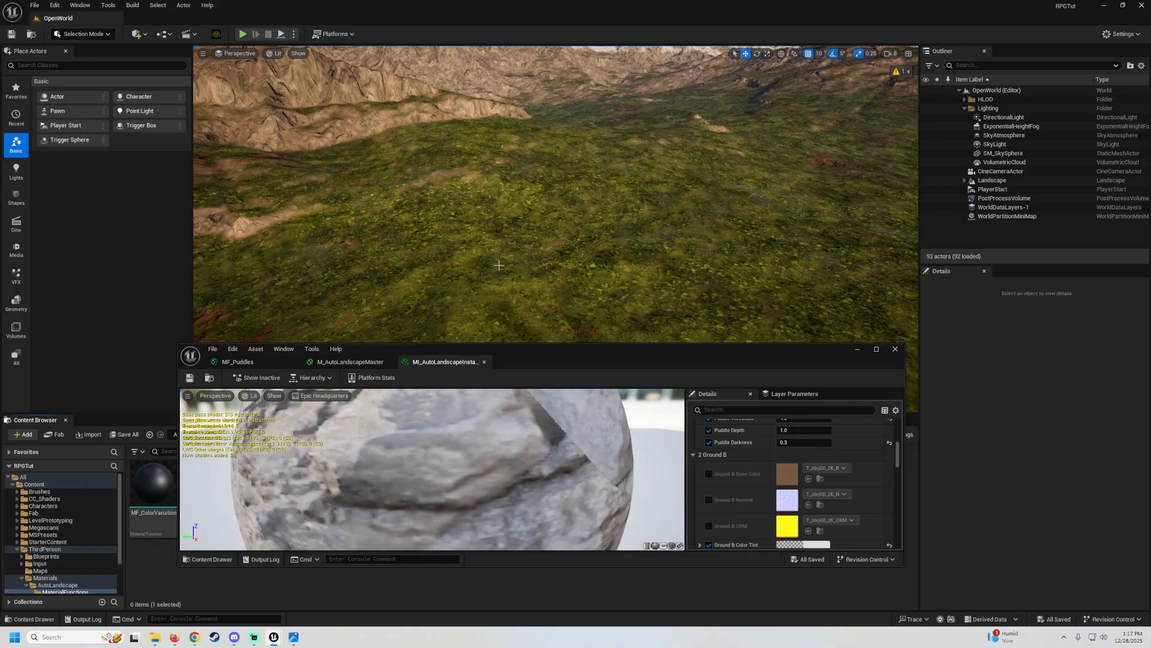
Open MF_Puddles in a maximized window and add a StaticSwitchParameter named Use Puddles near the Output Result node
{"action": "left_click", "coordinate": [238, 362]}
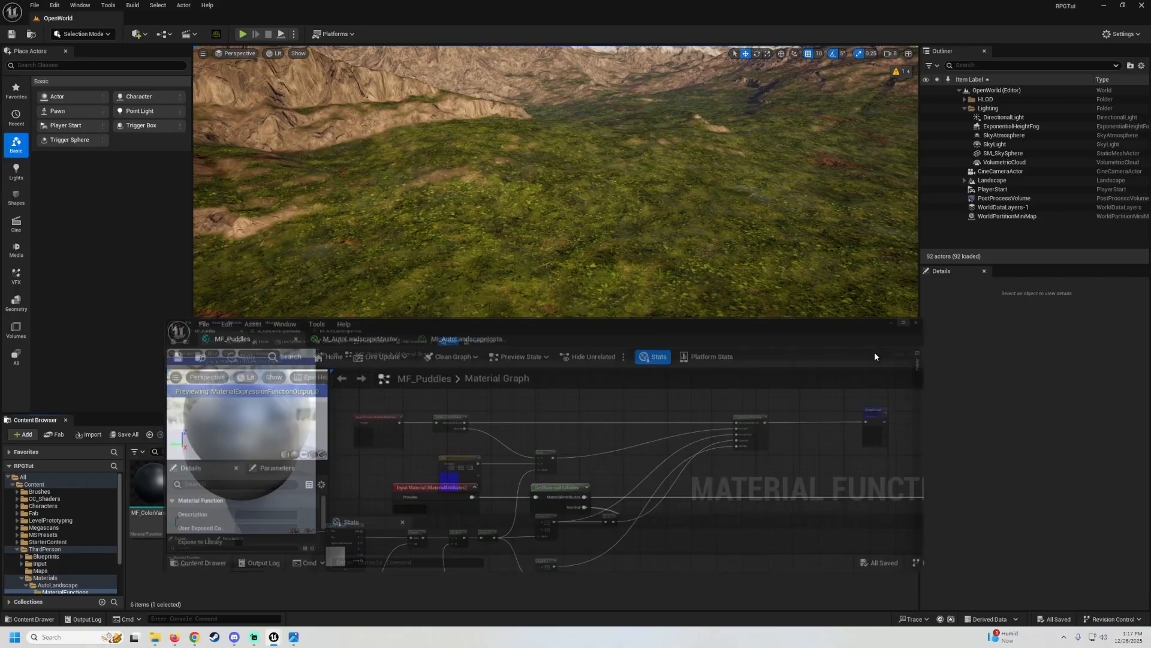
{"action": "left_click", "coordinate": [875, 349]}
{"action": "right_click", "coordinate": [558, 257]}
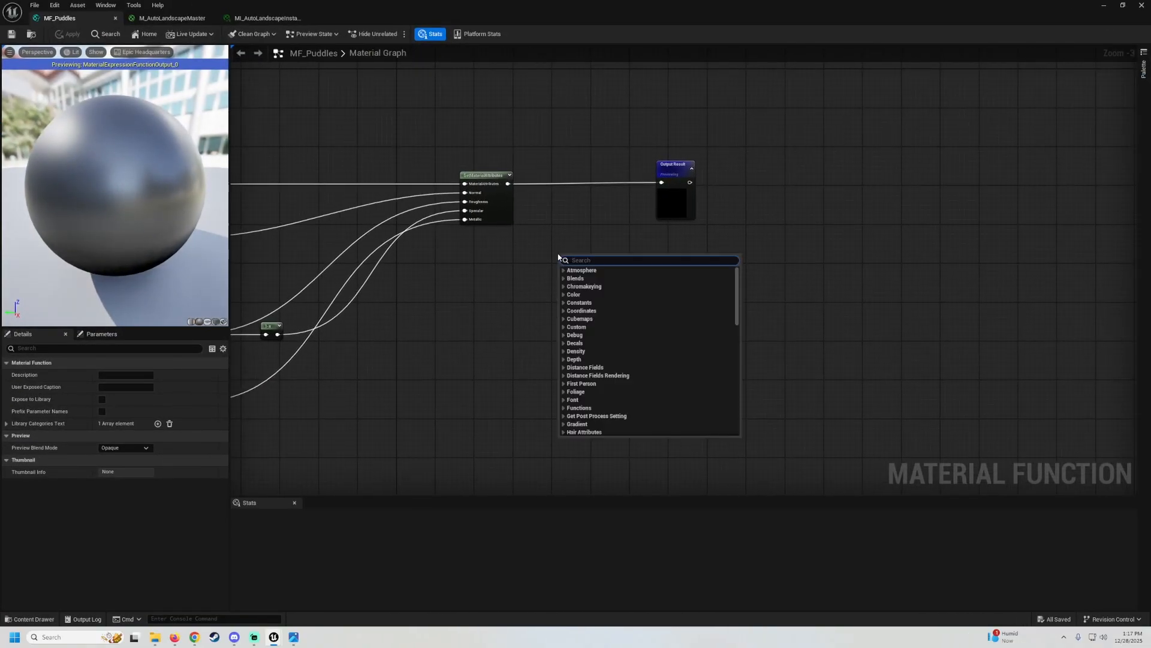
{"action": "type", "text": "static swi"}
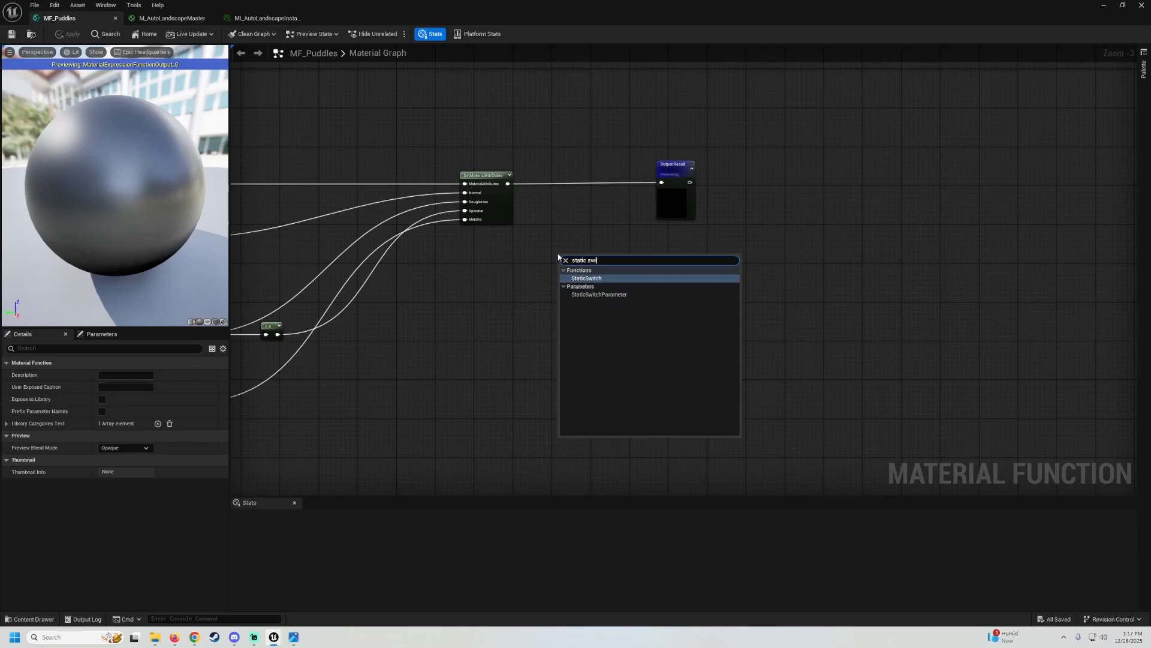
{"action": "left_click", "coordinate": [603, 295]}
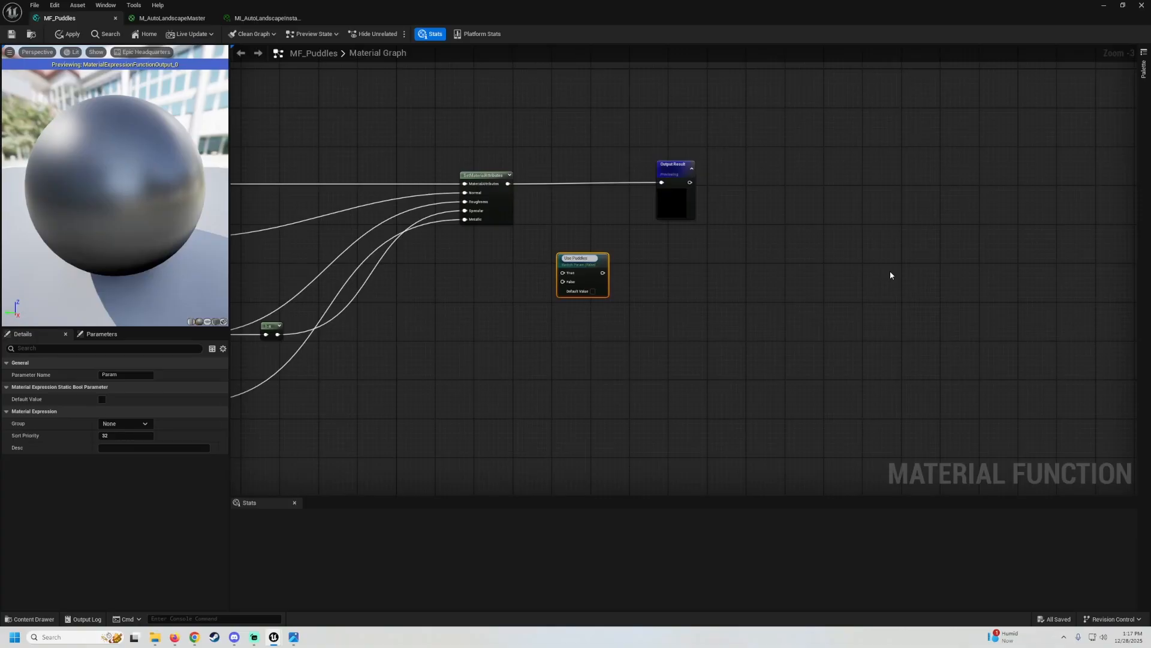
{"action": "key", "text": "Return"}
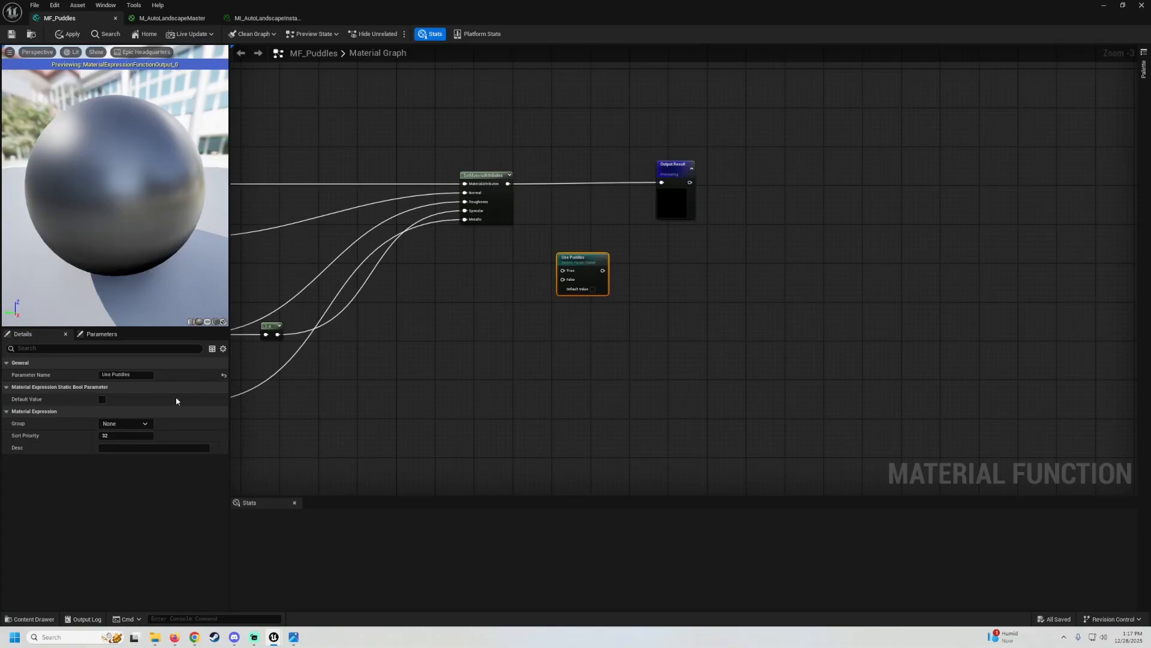
Assign the Use Puddles parameter to group 1 Ground A with sort priority 10
{"action": "left_click", "coordinate": [145, 424]}
{"action": "left_click", "coordinate": [120, 434]}
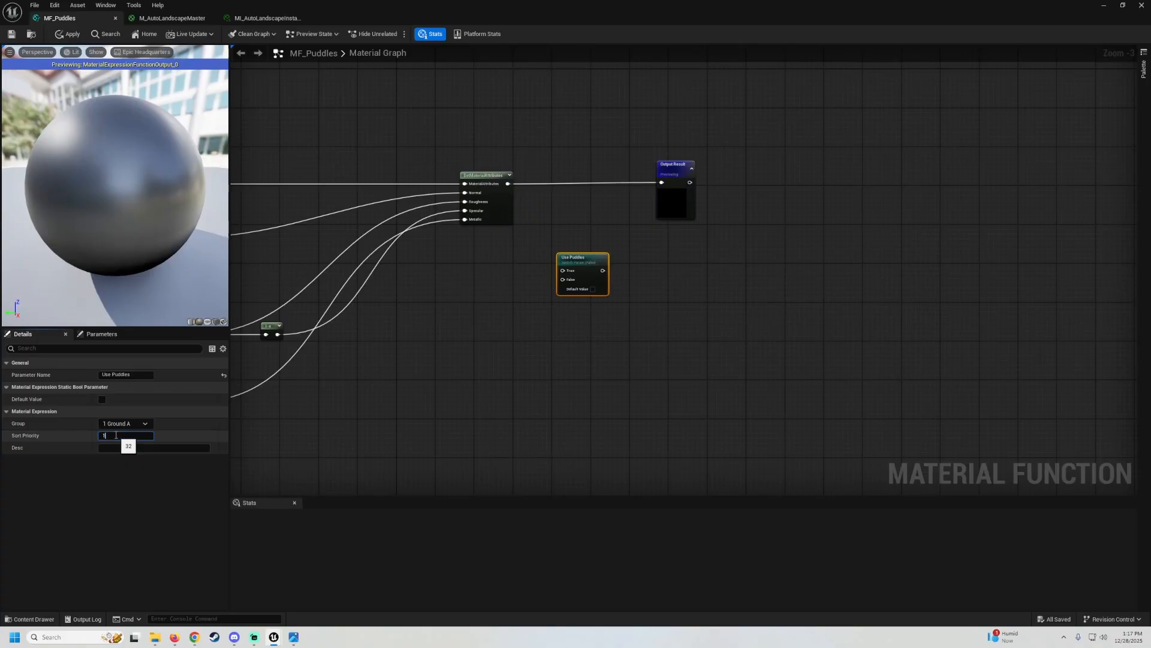
{"action": "key", "text": "Return"}
Place Use Puddles between SetMaterialAttributes (into True) and Output Result, and feed its False input from Input Material
{"action": "scroll", "coordinate": [575, 332], "scroll_direction": "up", "scroll_amount": 2}
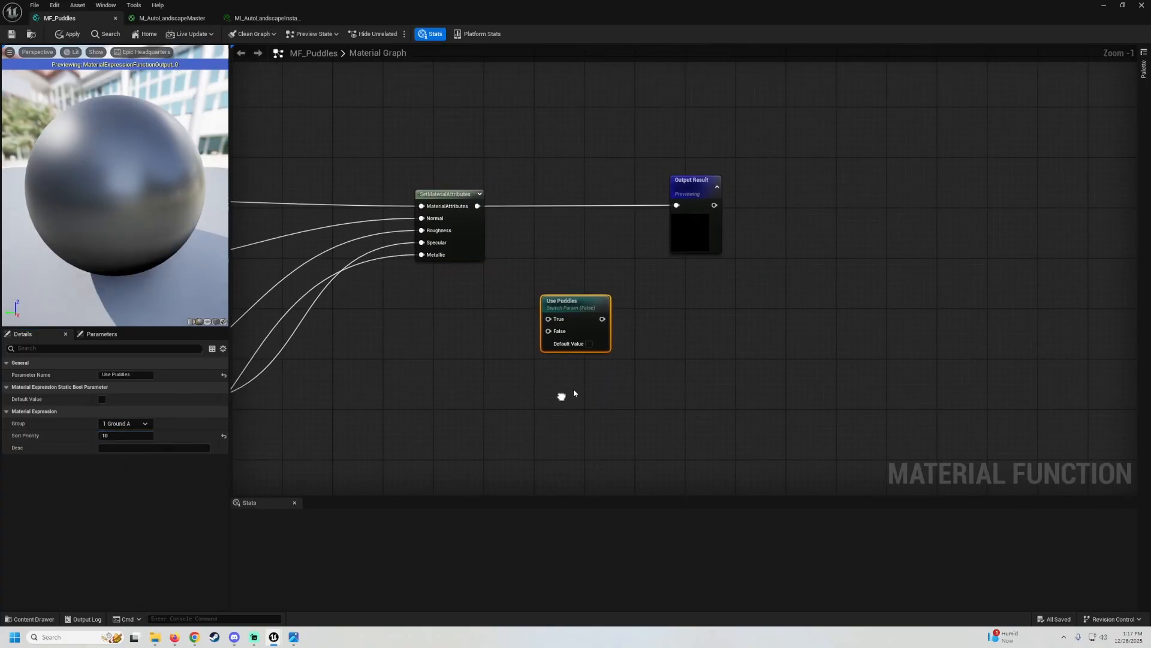
{"action": "left_click_drag", "start_coordinate": [548, 319], "coordinate": [476, 208]}
{"action": "left_click_drag", "start_coordinate": [602, 318], "coordinate": [576, 197]}
{"action": "right_click_drag", "start_coordinate": [543, 180], "coordinate": [796, 219]}
{"action": "scroll", "coordinate": [720, 223], "scroll_direction": "down", "scroll_amount": 2}
{"action": "left_click_drag", "start_coordinate": [802, 247], "coordinate": [540, 238]}
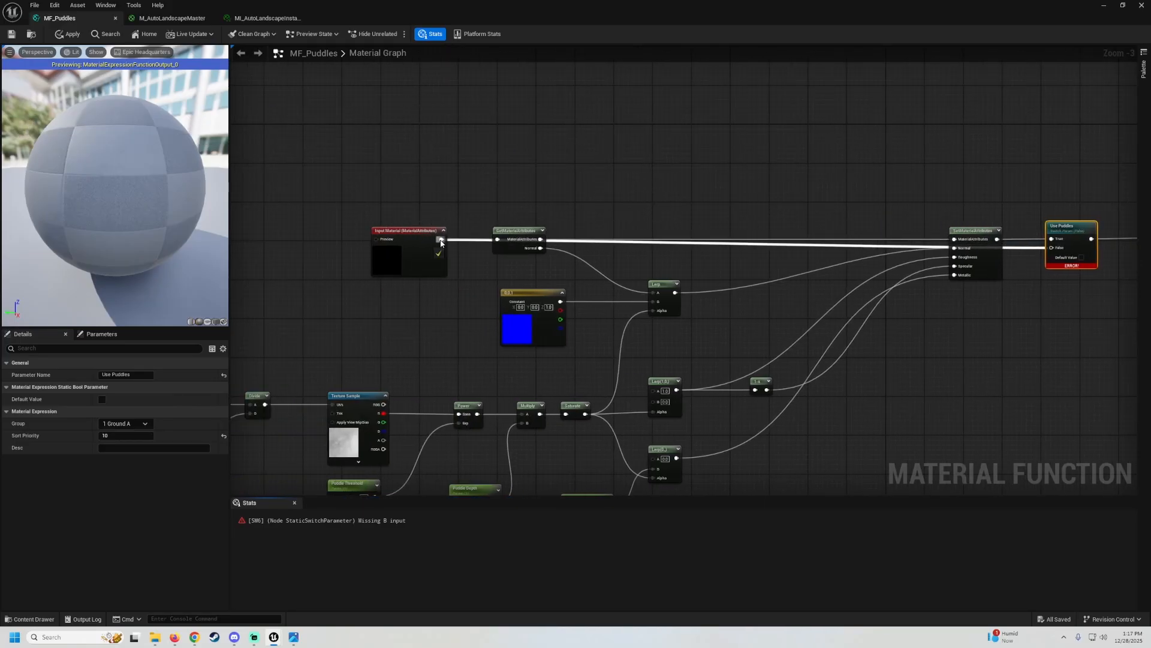
Route the Use Puddles False wire above the graph through two reroute nodes, then apply and save MF_Puddles
{"action": "right_click_drag", "start_coordinate": [720, 245], "coordinate": [619, 237]}
{"action": "double_click", "coordinate": [747, 236]}
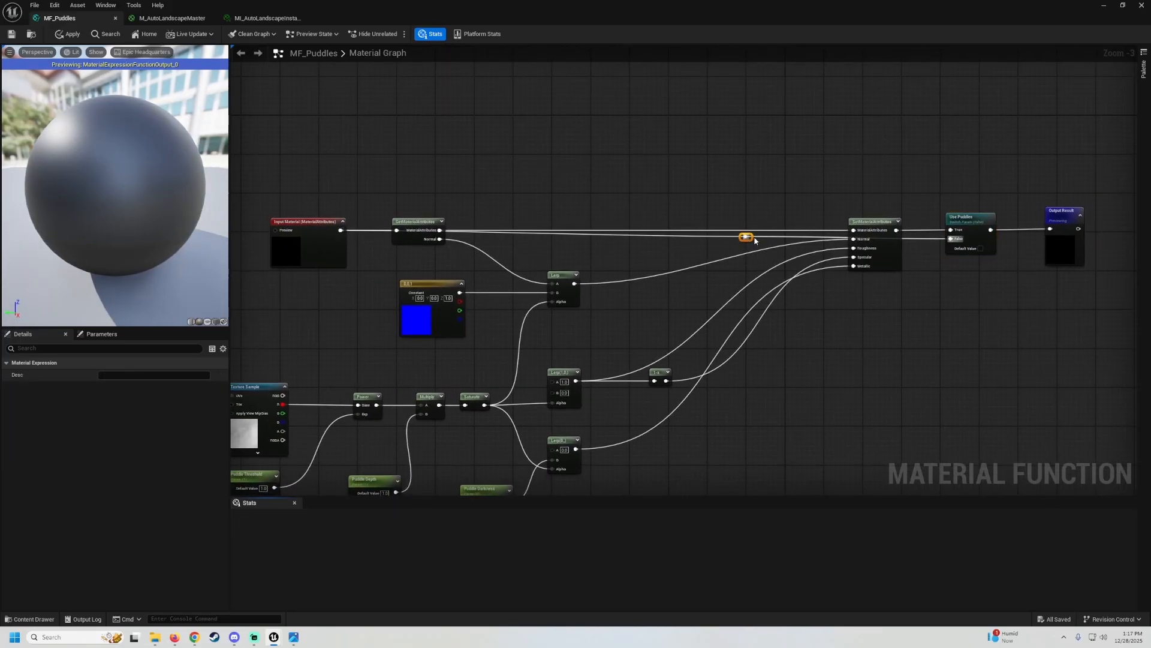
{"action": "left_click_drag", "start_coordinate": [750, 236], "coordinate": [425, 176]}
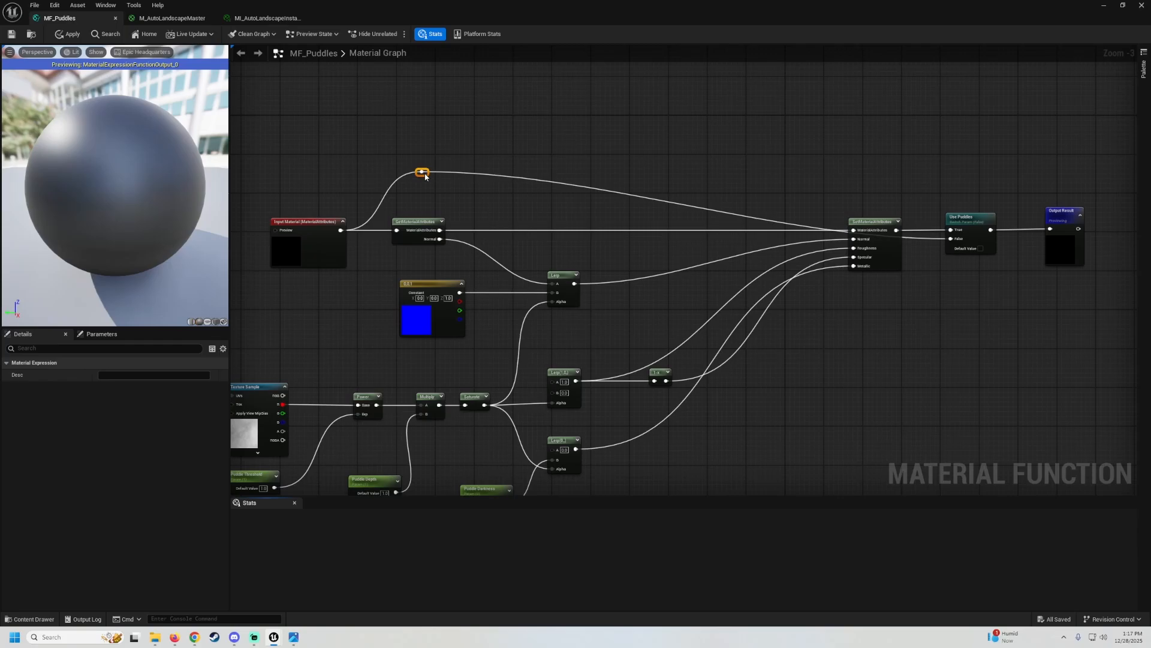
{"action": "double_click", "coordinate": [521, 177]}
{"action": "left_click_drag", "start_coordinate": [750, 175], "coordinate": [901, 176]}
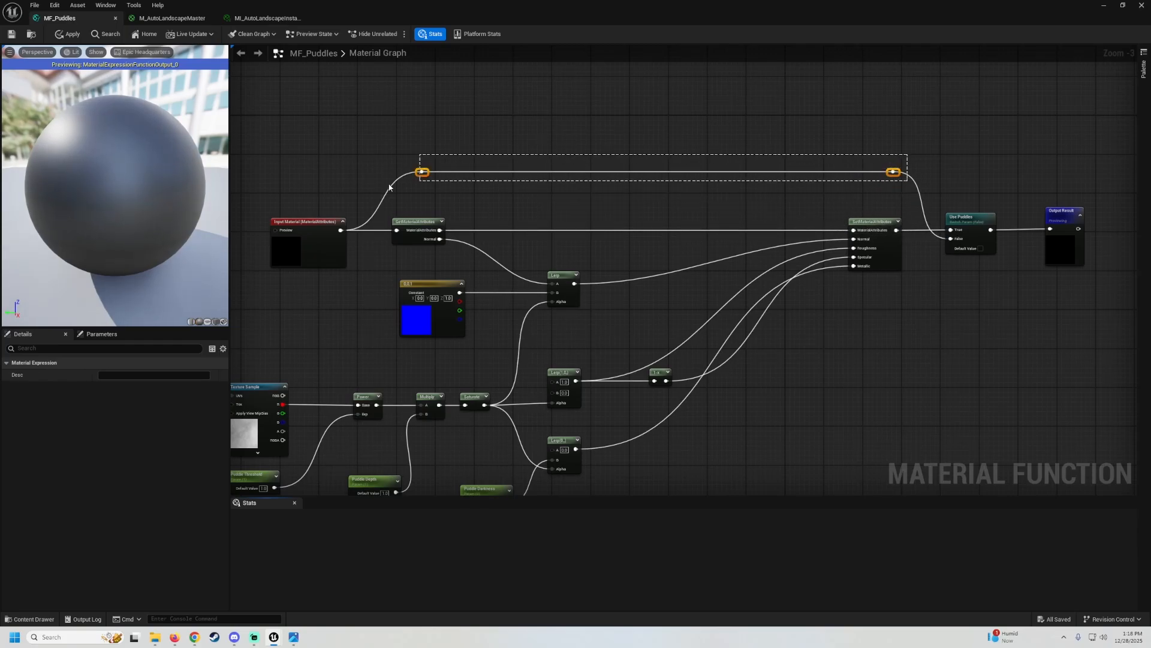
{"action": "right_click_drag", "start_coordinate": [658, 160], "coordinate": [520, 152]}
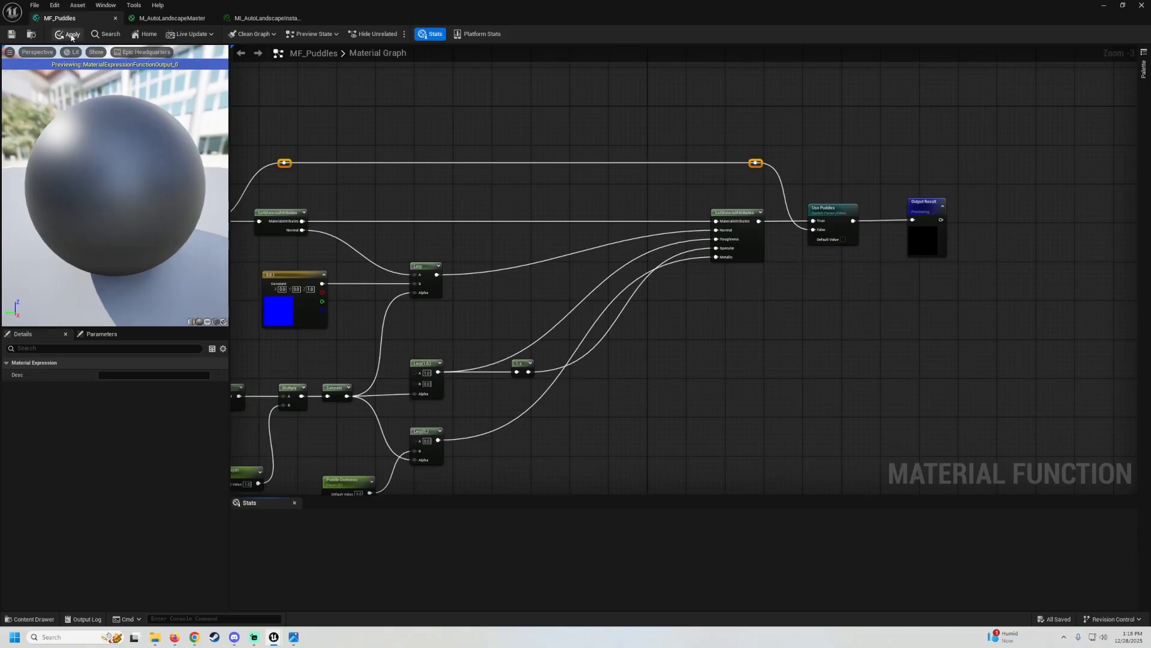
{"action": "left_click", "coordinate": [11, 35]}
Switch to MI_AutoLandscapeInstance, shrink and move its window off the viewport, and override Use Puddles to true
{"action": "left_click", "coordinate": [267, 18]}
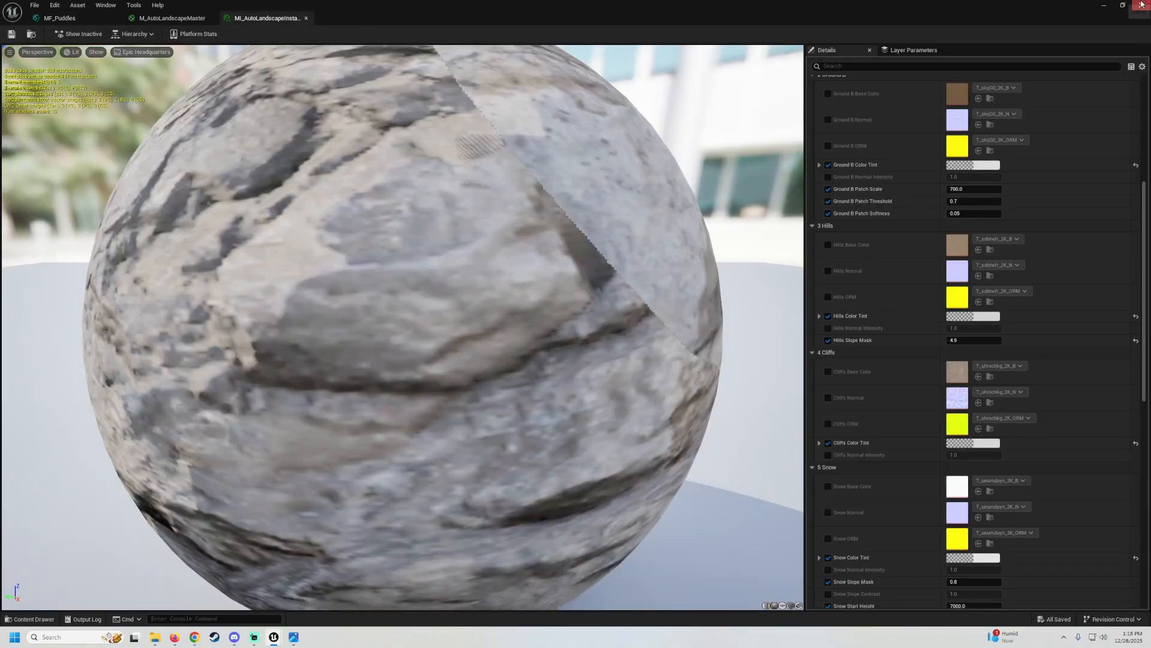
{"action": "left_click", "coordinate": [1120, 5]}
{"action": "left_click_drag", "start_coordinate": [713, 358], "coordinate": [477, 321]}
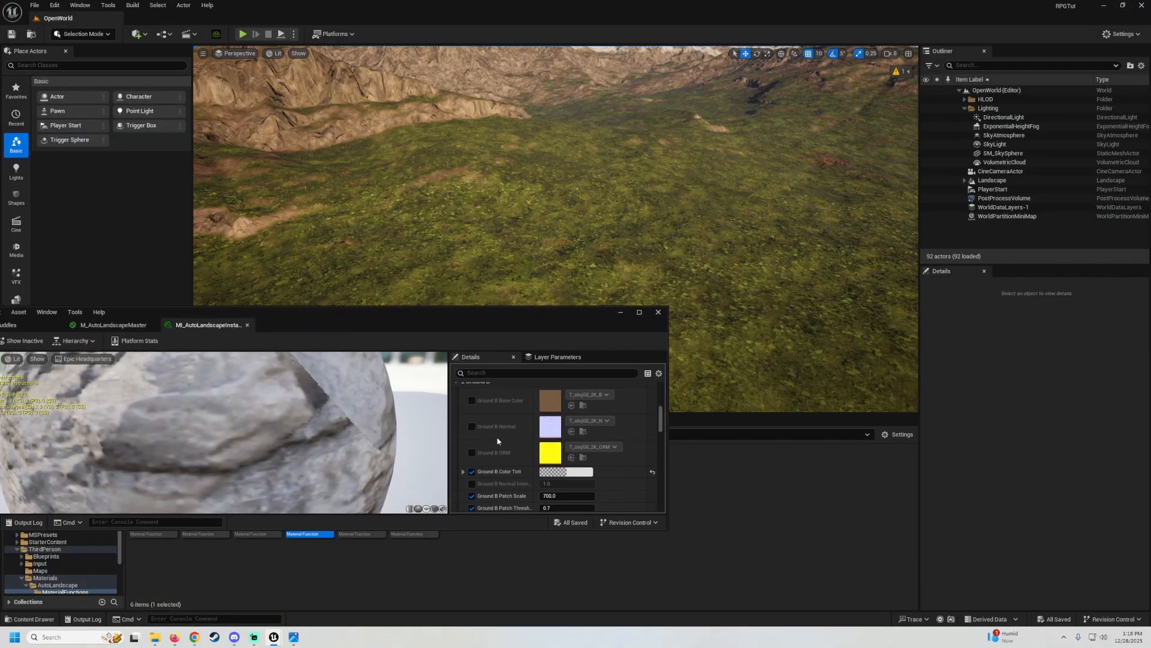
{"action": "left_click_drag", "start_coordinate": [375, 331], "coordinate": [377, 283]}
{"action": "scroll", "coordinate": [499, 404], "scroll_direction": "down", "scroll_amount": 4}
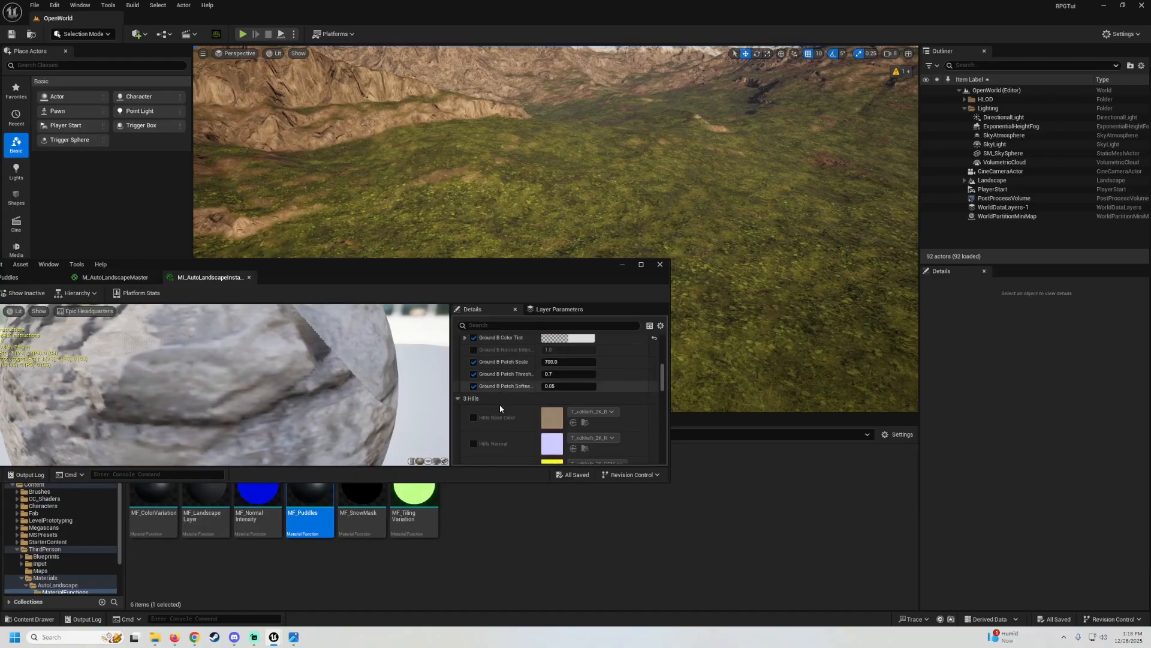
{"action": "scroll", "coordinate": [499, 402], "scroll_direction": "up", "scroll_amount": 6}
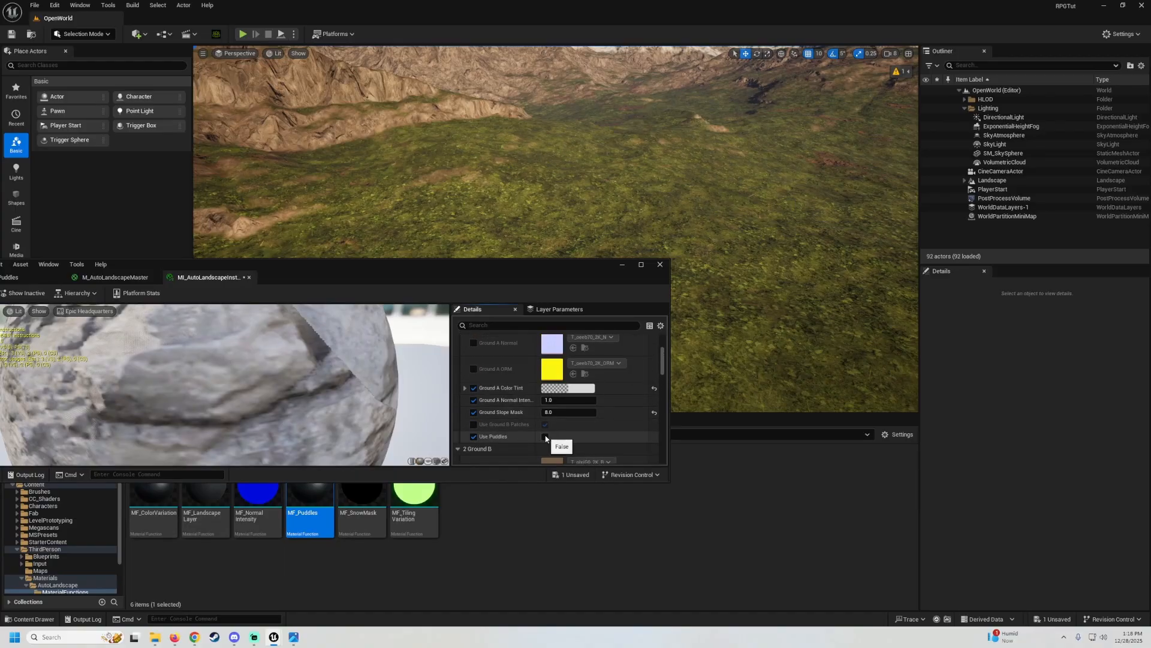
{"action": "left_click", "coordinate": [545, 436]}
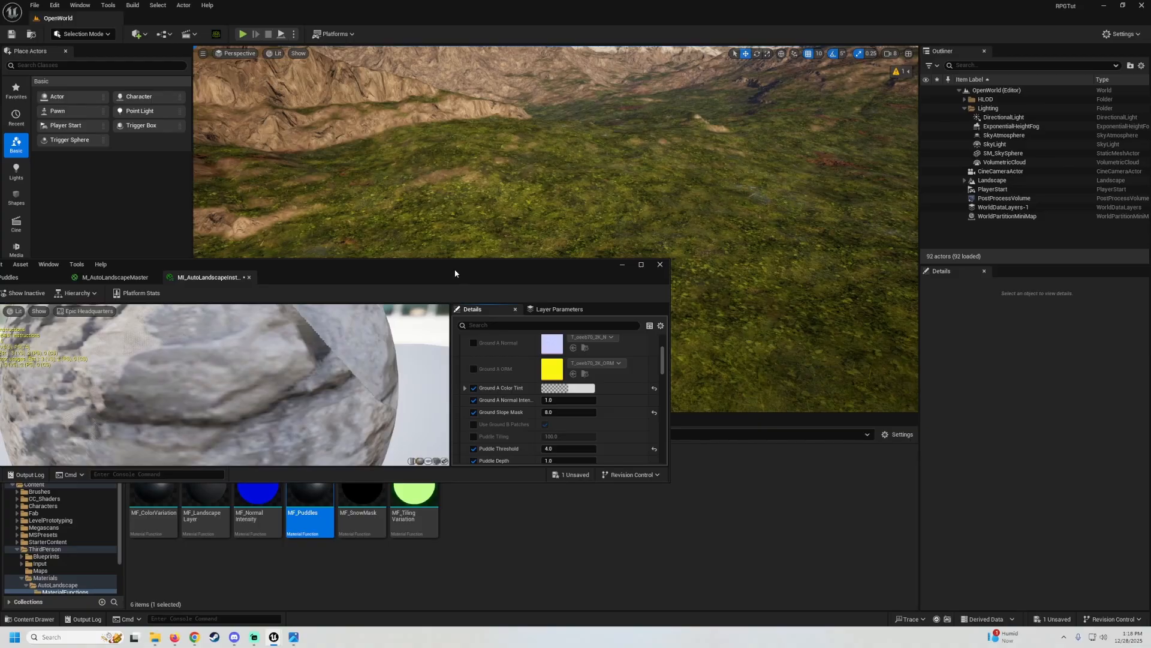
Toggle Use Puddles off and on twice to compare the landscape, and examine the puddles from several viewpoints
{"action": "left_click_drag", "start_coordinate": [455, 274], "coordinate": [574, 304]}
{"action": "scroll", "coordinate": [662, 431], "scroll_direction": "down", "scroll_amount": 3}
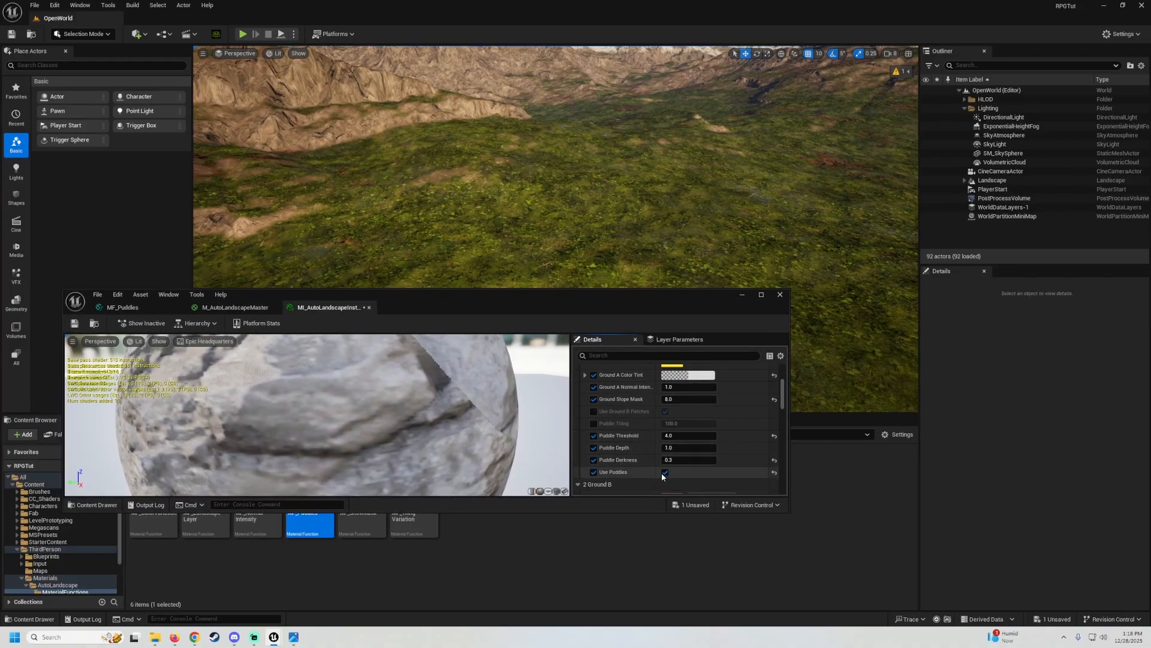
{"action": "left_click", "coordinate": [664, 473]}
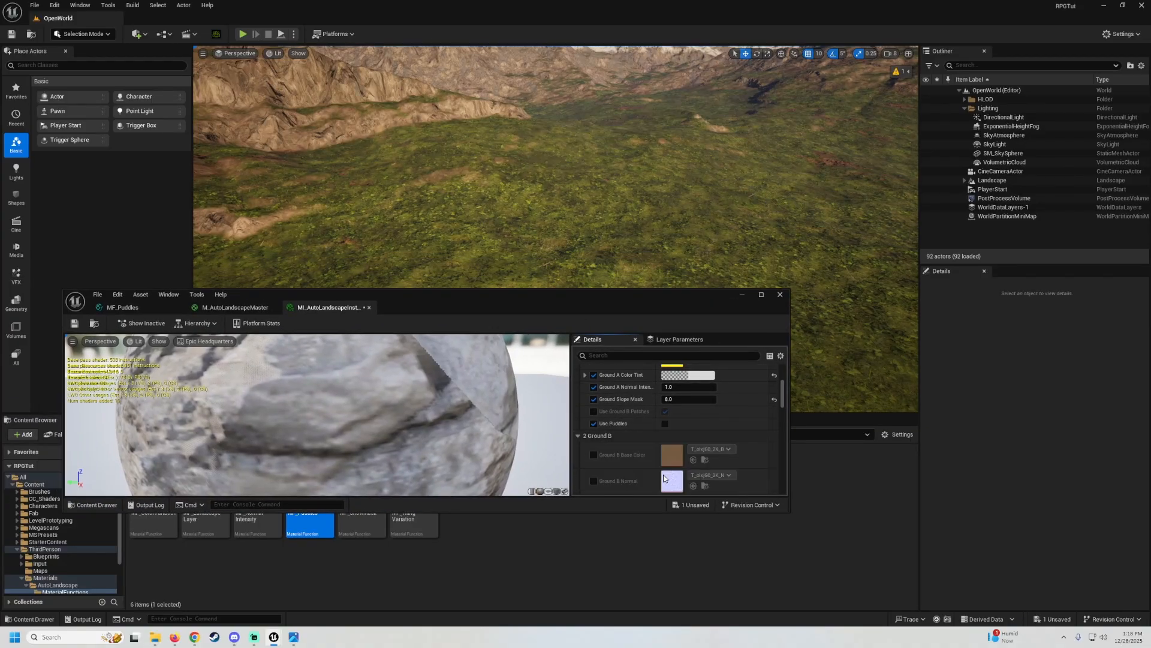
{"action": "left_click", "coordinate": [665, 423]}
{"action": "mouse_move", "coordinate": [611, 226]}
{"action": "right_mouse_down"}
{"action": "mouse_move", "coordinate": [611, 276]}
{"action": "mouse_move", "coordinate": [611, 233]}
{"action": "right_mouse_up"}
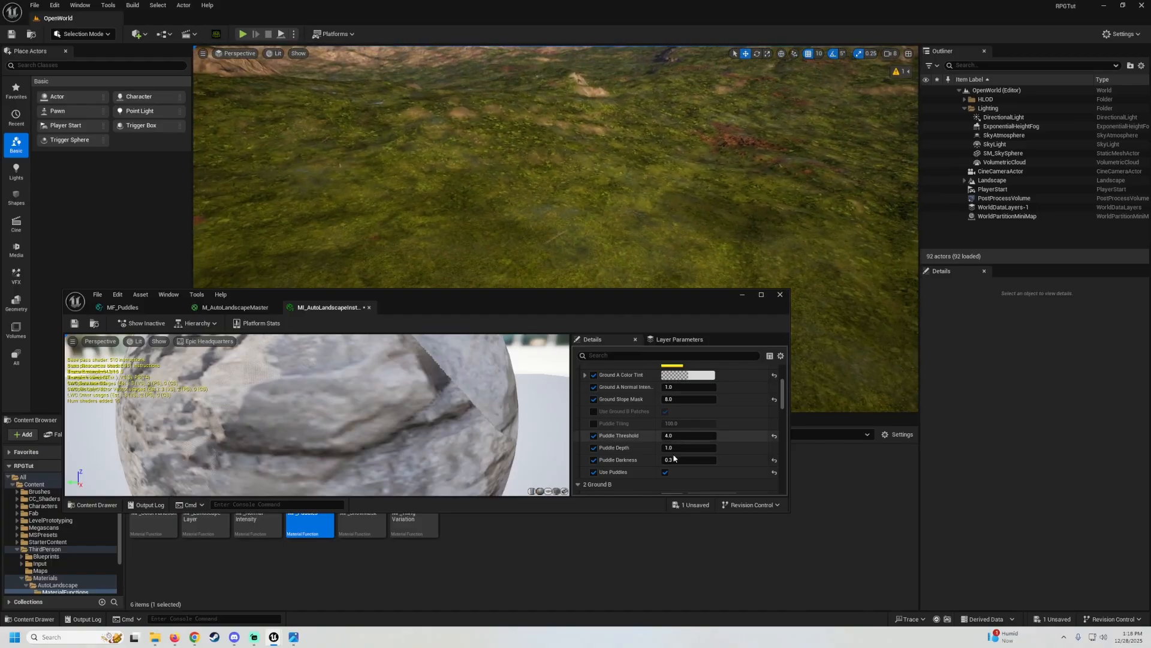
{"action": "left_click", "coordinate": [666, 472]}
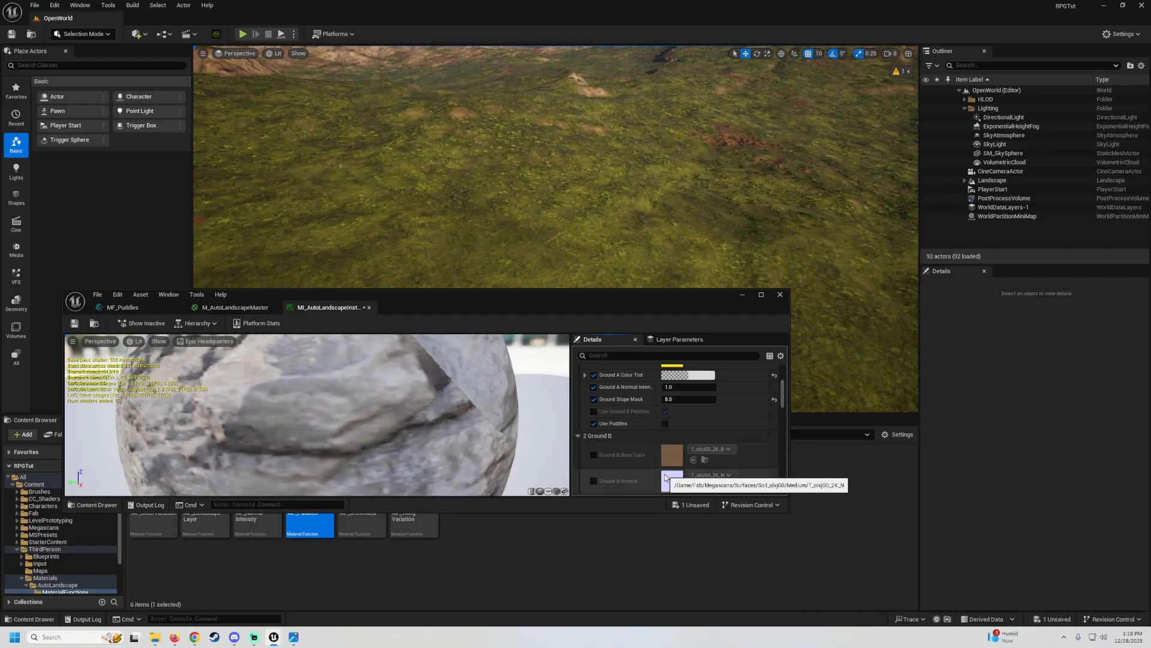
{"action": "left_click", "coordinate": [665, 424]}
{"action": "left_click_drag", "start_coordinate": [563, 294], "coordinate": [702, 351]}
{"action": "right_click_drag", "start_coordinate": [767, 336], "coordinate": [797, 329]}
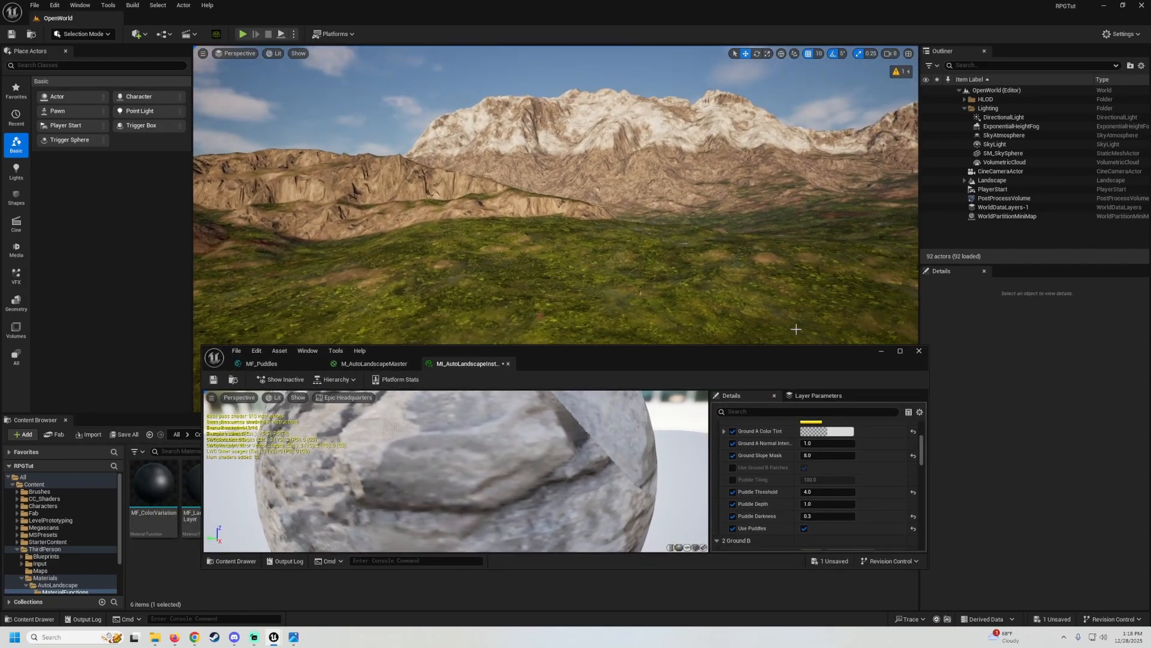
{"action": "left_click_drag", "start_coordinate": [762, 359], "coordinate": [644, 498]}
{"action": "right_click_drag", "start_coordinate": [525, 280], "coordinate": [596, 155]}
{"action": "right_click_drag", "start_coordinate": [510, 127], "coordinate": [518, 197]}
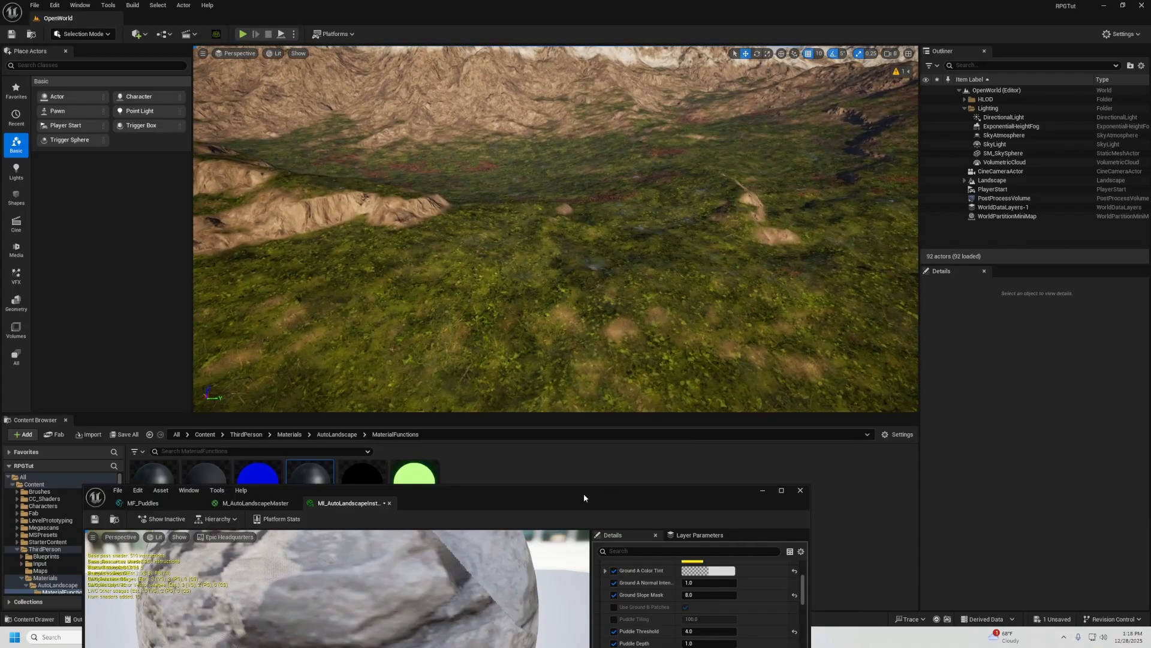
Reopen MF_Puddles maximized to review the Use Puddles switch and its rerouted False input, then shrink the window
{"action": "left_click_drag", "start_coordinate": [584, 493], "coordinate": [588, 288]}
{"action": "left_click", "coordinate": [159, 303]}
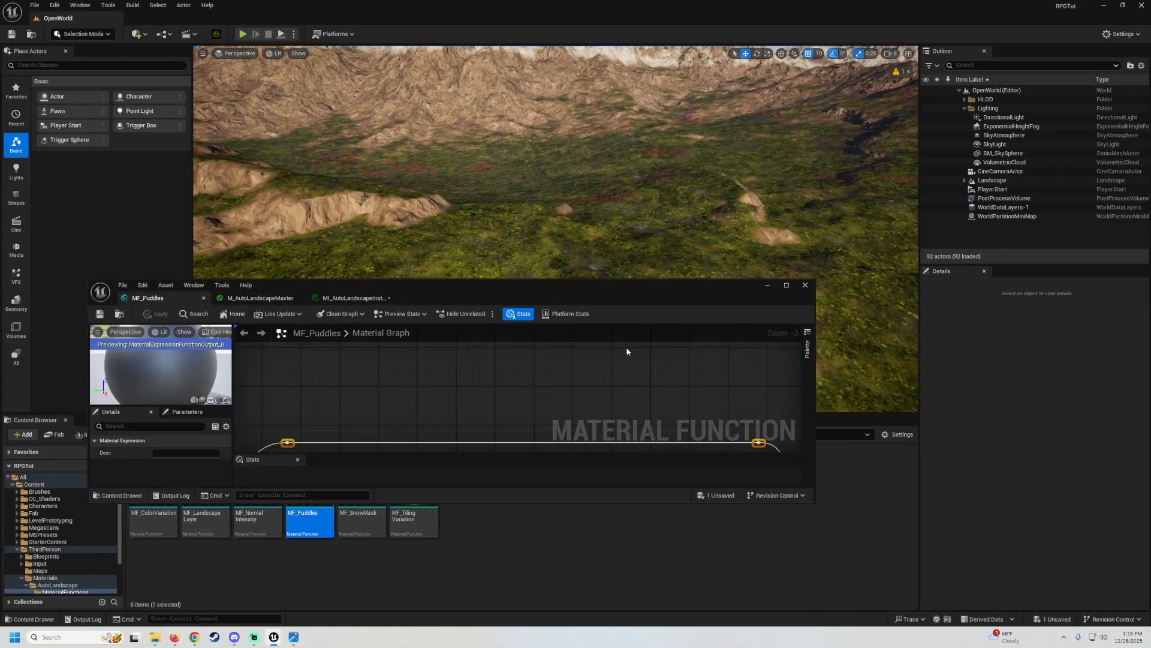
{"action": "left_click", "coordinate": [787, 285]}
{"action": "mouse_move", "coordinate": [760, 299]}
{"action": "right_mouse_down"}
{"action": "mouse_move", "coordinate": [520, 317]}
{"action": "mouse_move", "coordinate": [747, 317]}
{"action": "right_mouse_up"}
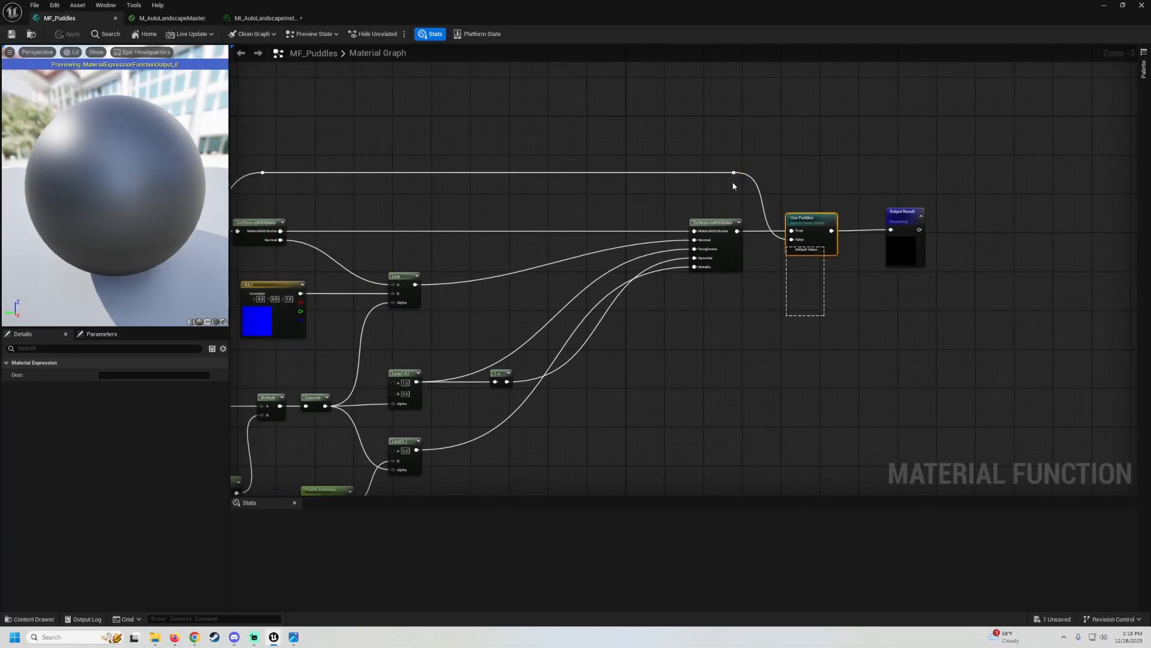
{"action": "left_click", "coordinate": [804, 240]}
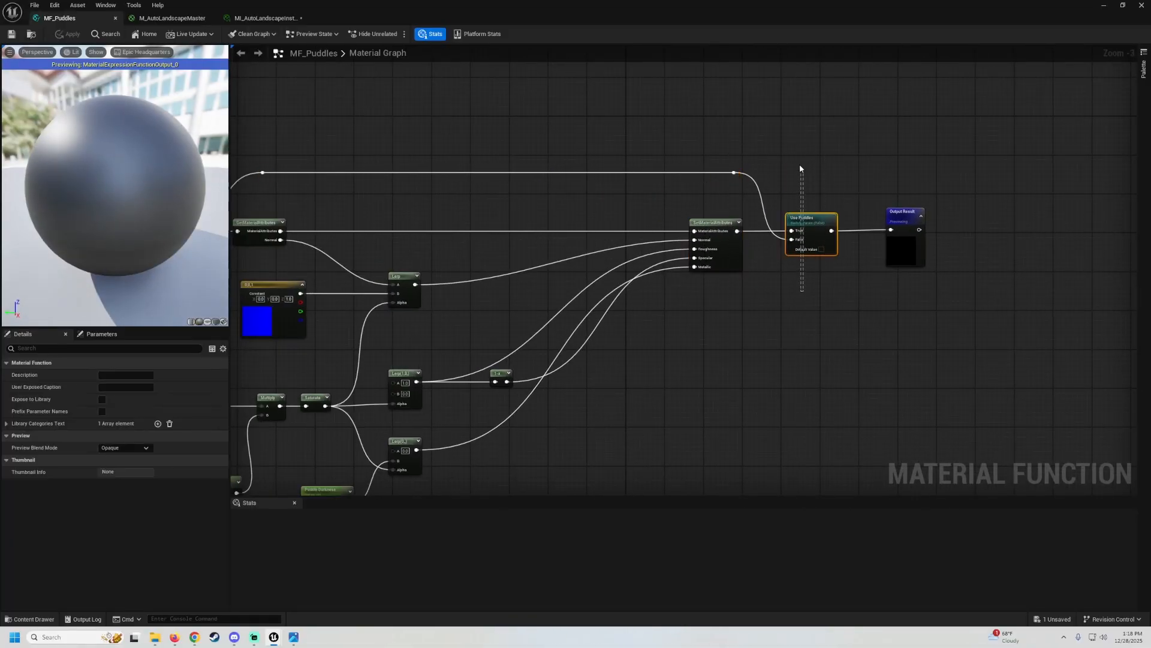
{"action": "double_click", "coordinate": [777, 18]}
Save all modified assets, including the pending MI_AutoLandscapeInstance changes
{"action": "right_click_drag", "start_coordinate": [605, 277], "coordinate": [608, 228]}
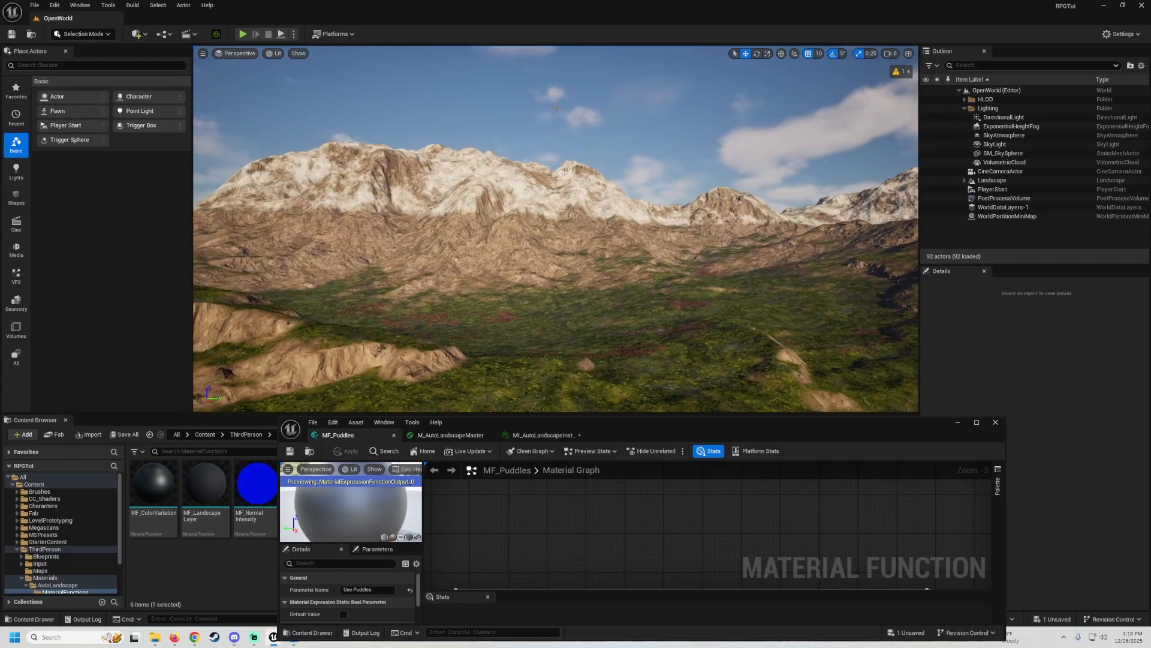
{"action": "left_click", "coordinate": [118, 433]}
{"action": "left_click", "coordinate": [647, 419]}
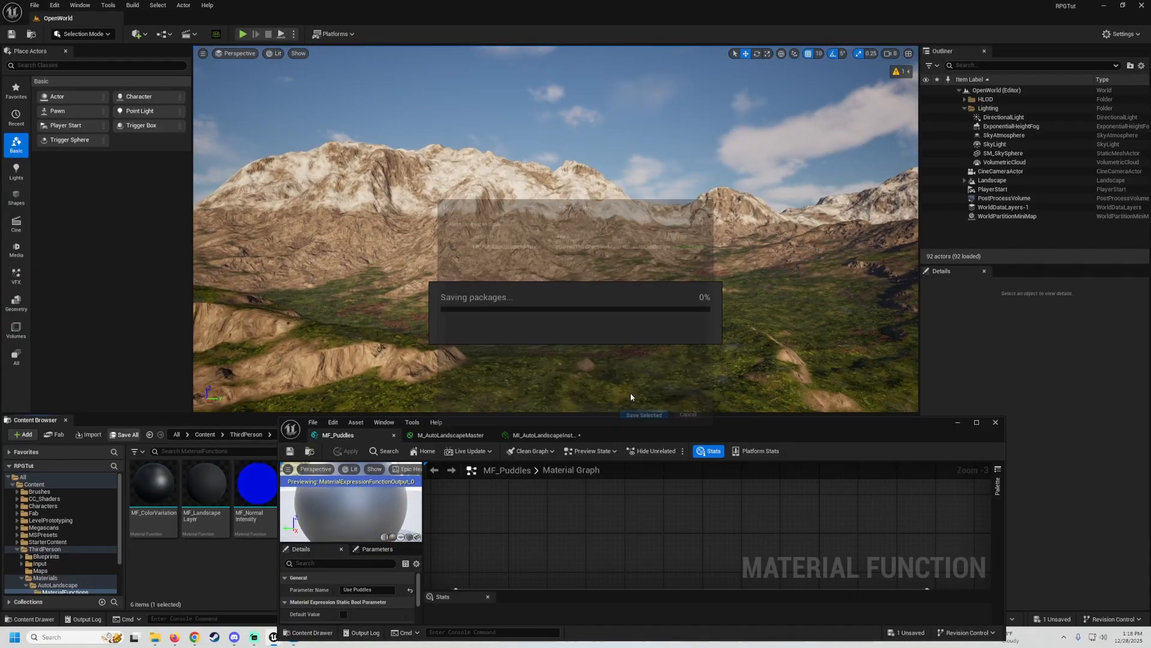
In MI_AutoLandscapeInstance, enable the Puddle Tiling override and set Puddle Threshold to 6.0
{"action": "right_click_drag", "start_coordinate": [600, 270], "coordinate": [587, 303]}
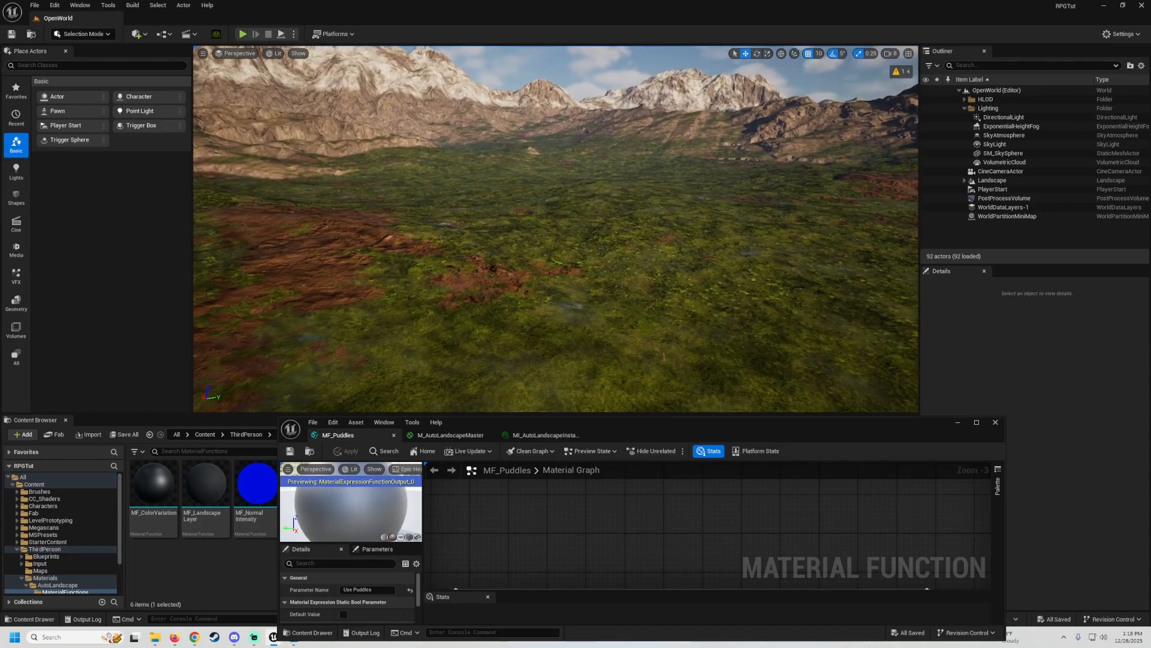
{"action": "left_click_drag", "start_coordinate": [771, 430], "coordinate": [624, 314]}
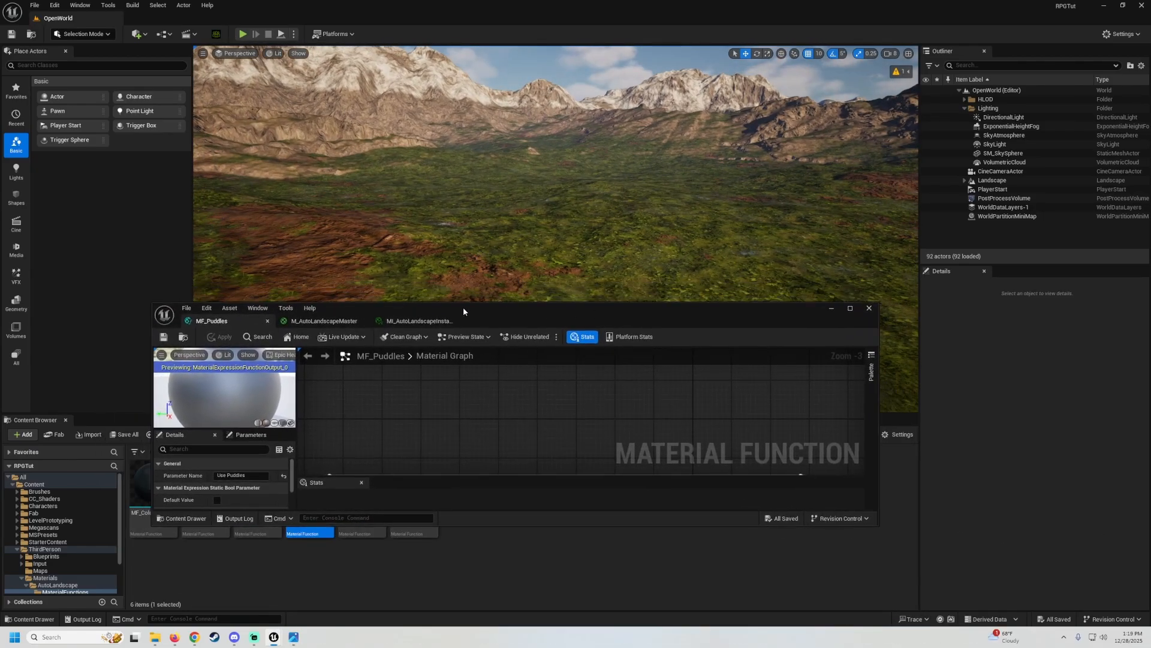
{"action": "left_click", "coordinate": [430, 322]}
{"action": "left_click_drag", "start_coordinate": [522, 316], "coordinate": [341, 343]}
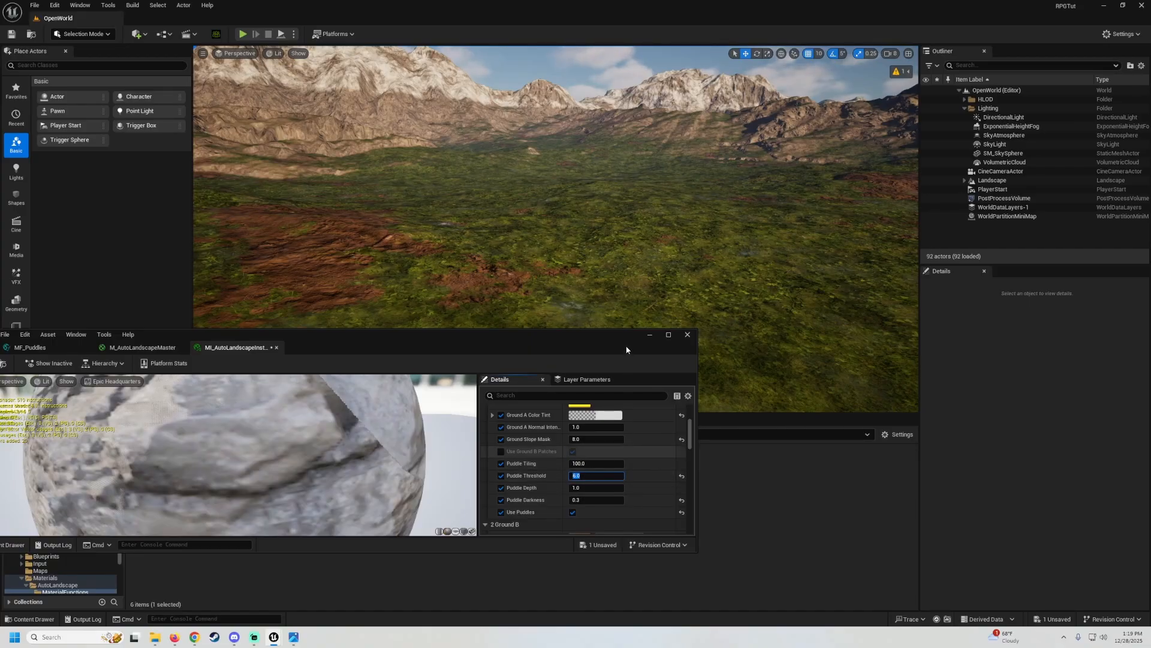
{"action": "right_click_drag", "start_coordinate": [555, 209], "coordinate": [556, 210]}
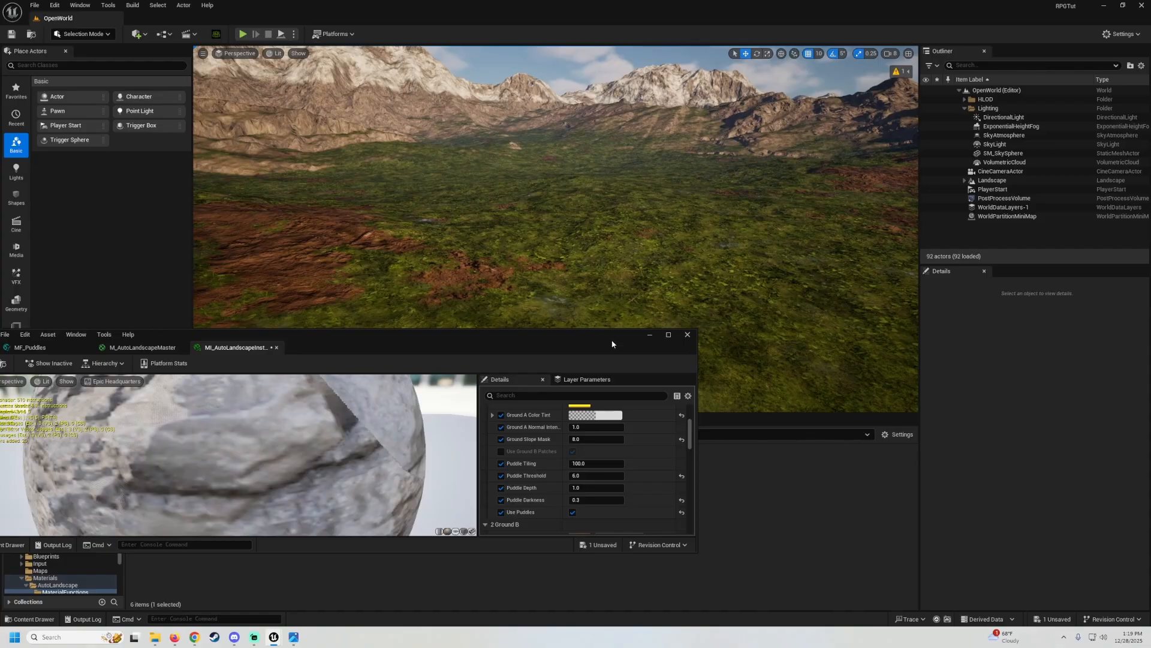
Set Puddle Depth to 3.1 and Puddle Darkness to 0.7, and inspect the puddles across the landscape
{"action": "left_click", "coordinate": [611, 487]}
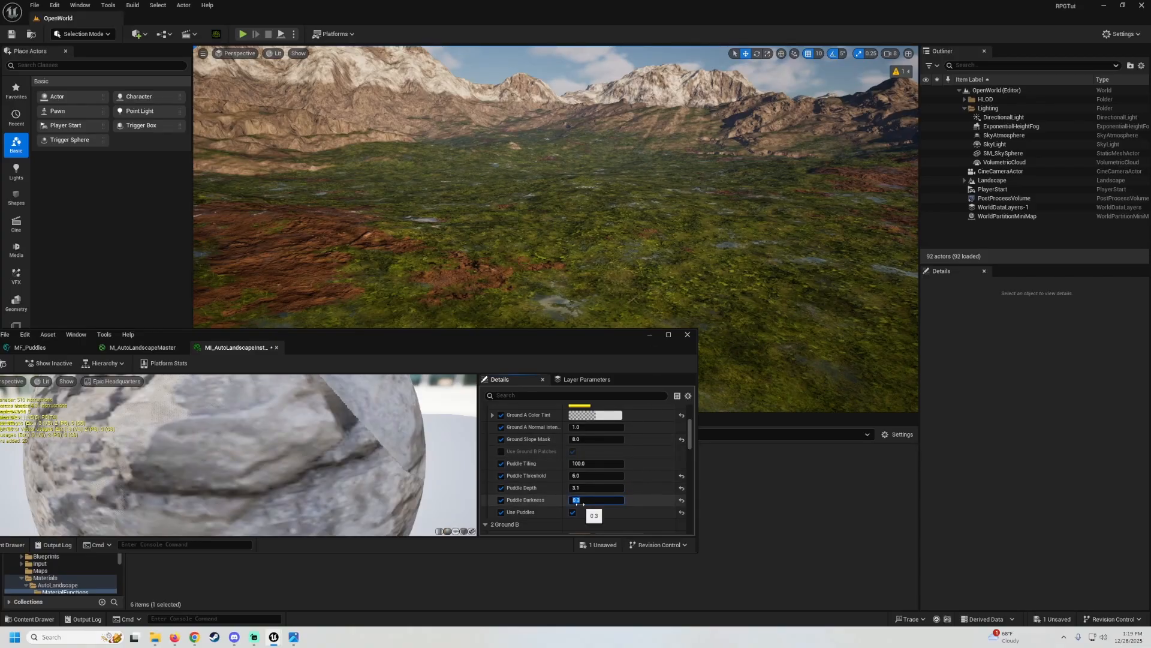
{"action": "right_click_drag", "start_coordinate": [684, 224], "coordinate": [524, 337]}
{"action": "left_click_drag", "start_coordinate": [519, 341], "coordinate": [550, 470]}
{"action": "right_click_drag", "start_coordinate": [551, 360], "coordinate": [507, 354]}
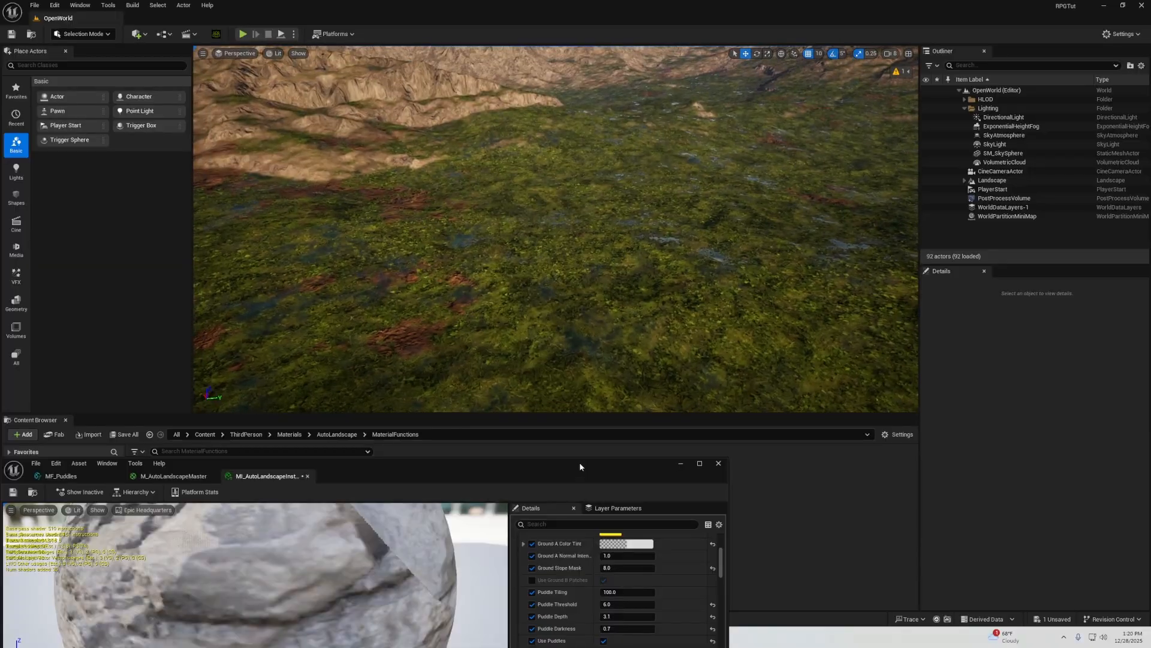
Try a Puddle Tiling of about 124.4 in MI_AutoLandscapeInstance, and replace it with a lower tiling value
{"action": "left_click_drag", "start_coordinate": [580, 462], "coordinate": [541, 359]}
{"action": "left_click_drag", "start_coordinate": [579, 489], "coordinate": [608, 491]}
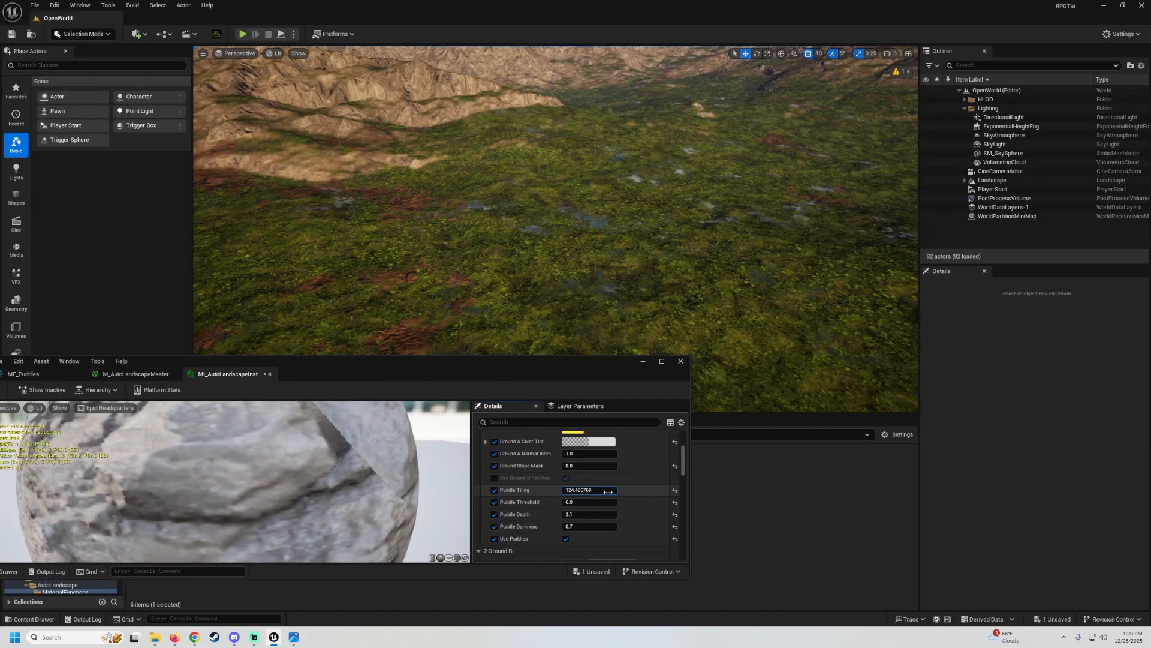
{"action": "left_click", "coordinate": [674, 490]}
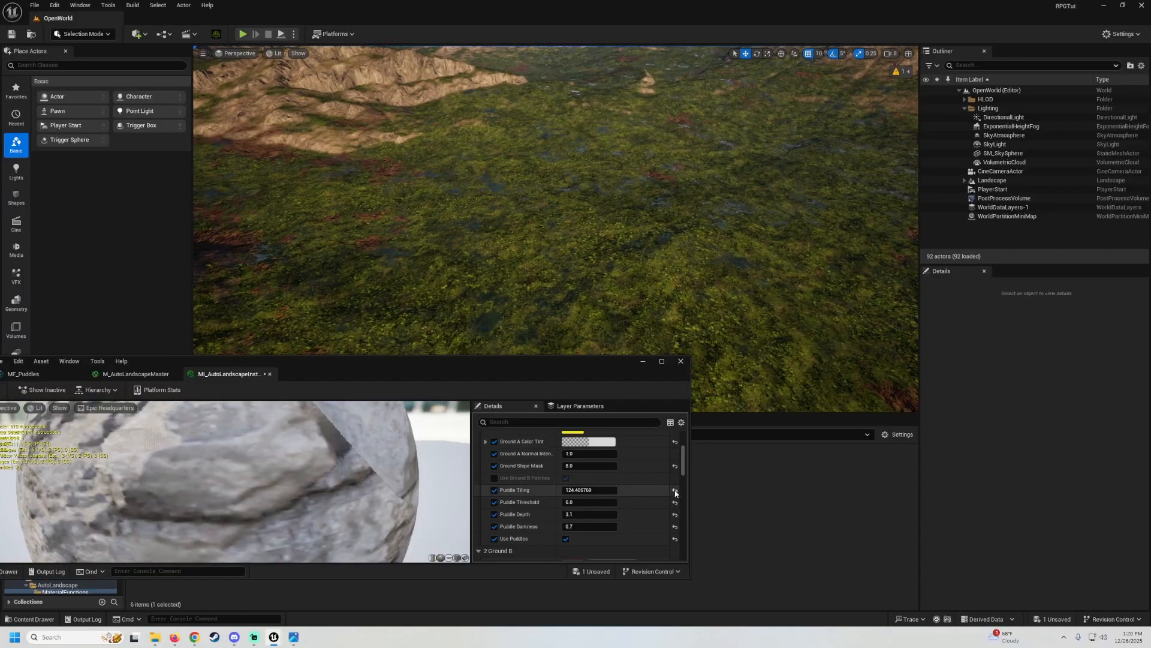
{"action": "left_click", "coordinate": [589, 488]}
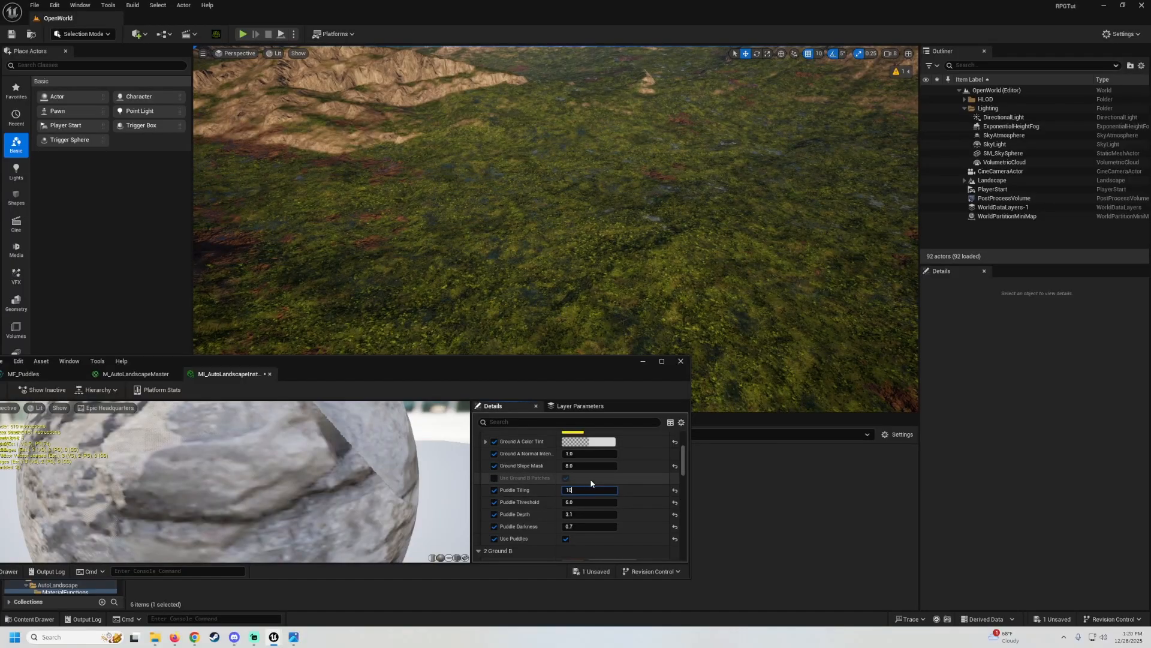
Minimize the material instance window and save all modified assets
{"action": "left_click", "coordinate": [644, 362]}
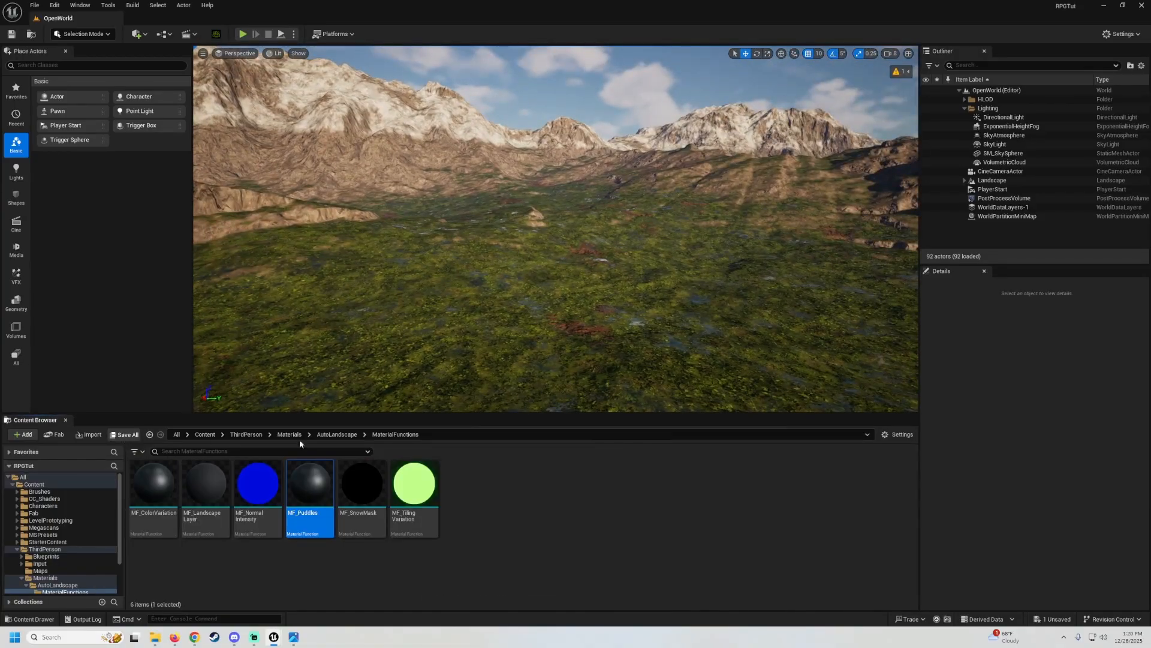
{"action": "key", "text": "ctrl+shift+s"}
{"action": "left_click", "coordinate": [648, 419]}
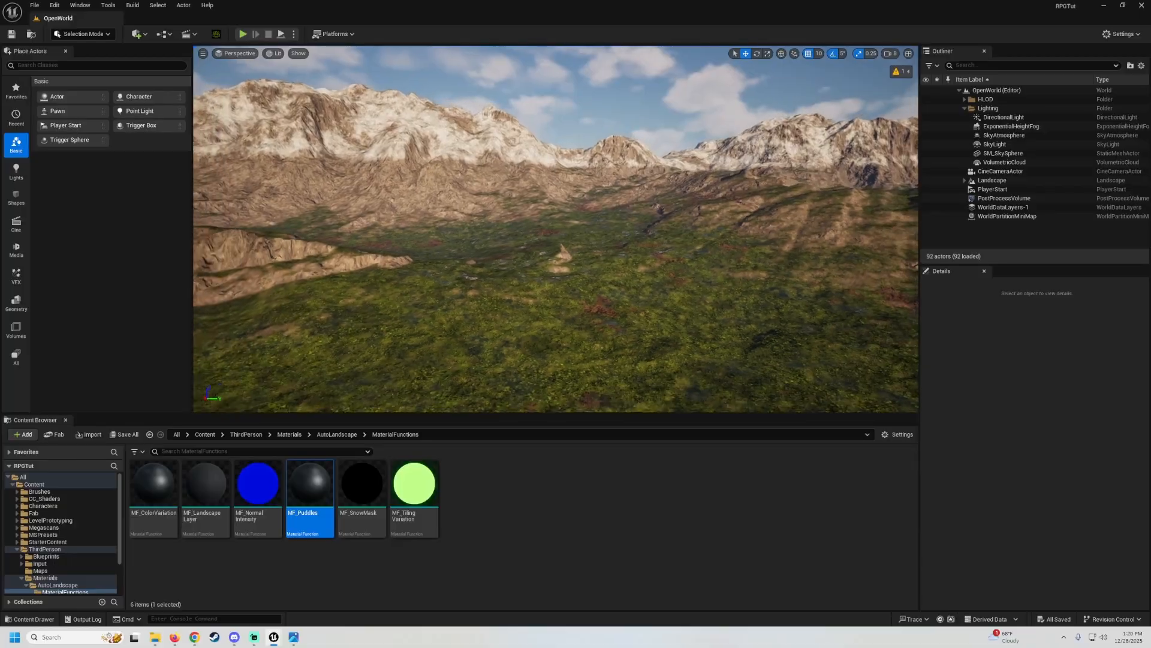
Inspect the puddles across the landscape in a fullscreen viewport
{"action": "right_click_drag", "start_coordinate": [495, 293], "coordinate": [495, 293]}
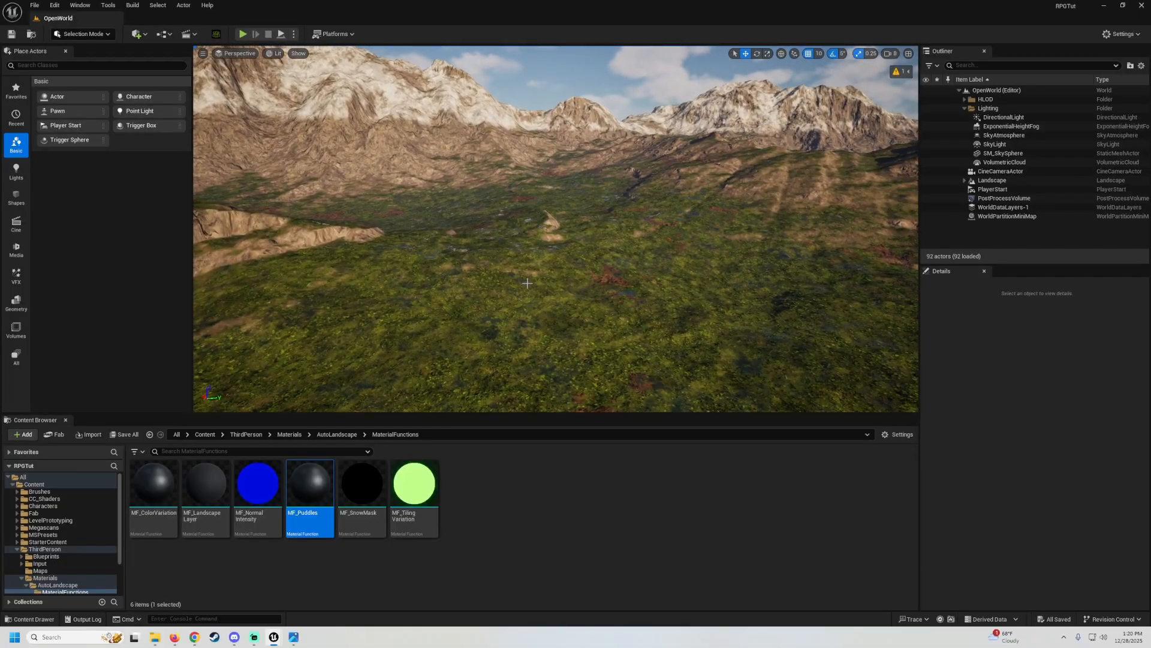
{"action": "key", "text": "F11"}
{"action": "right_click_drag", "start_coordinate": [527, 283], "coordinate": [519, 283]}
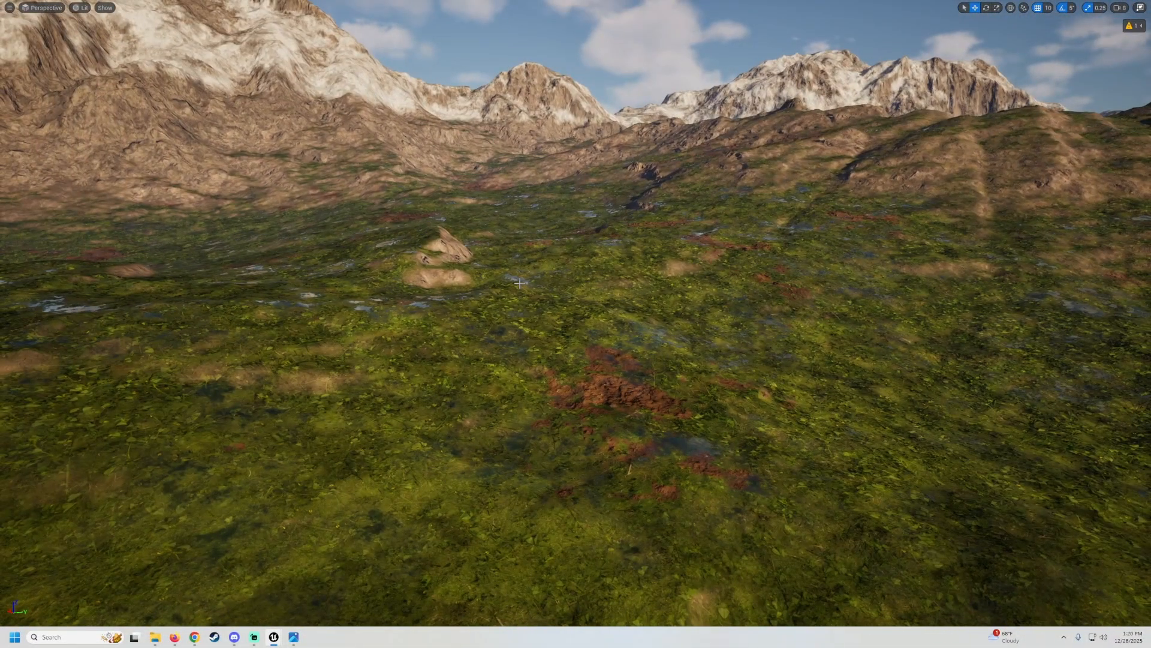